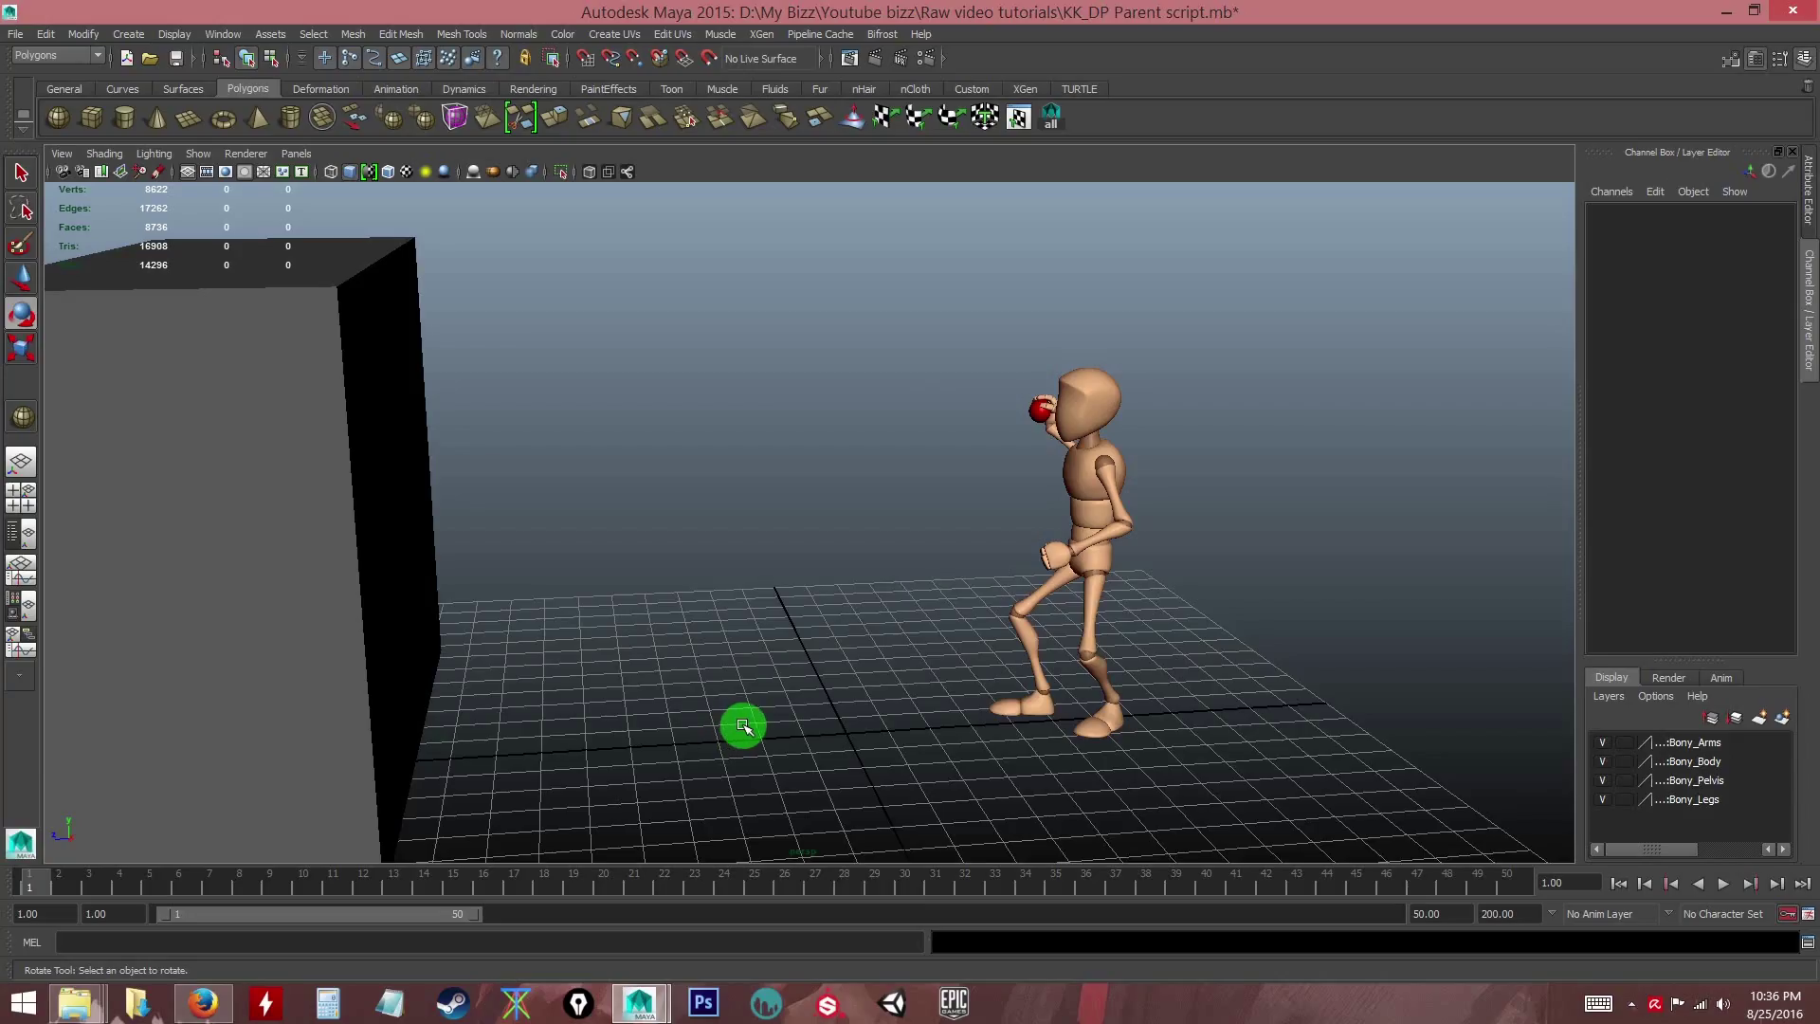
- Select the red ball, test-move it out of the hand, then undo and deselect it
{"action": "left_click_drag", "start_coordinate": [760, 718], "coordinate": [751, 714], "text": "alt"}
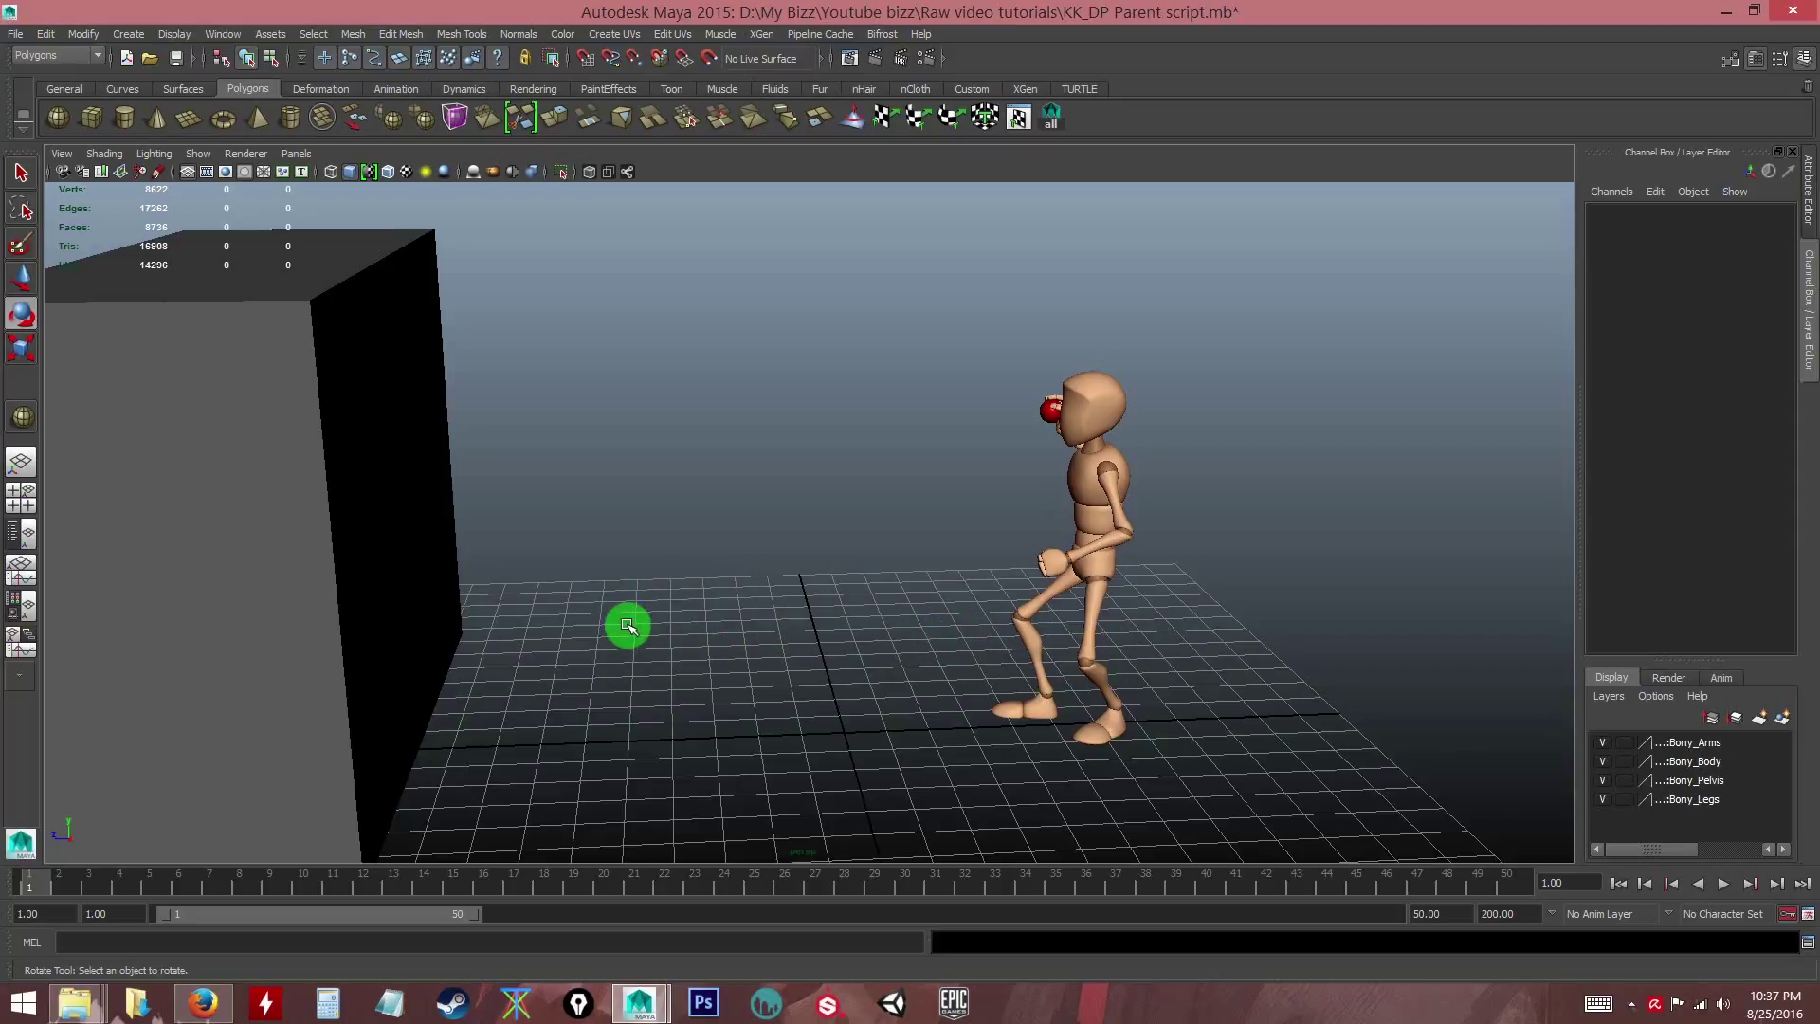
{"action": "left_click_drag", "start_coordinate": [914, 607], "coordinate": [920, 657], "text": "alt"}
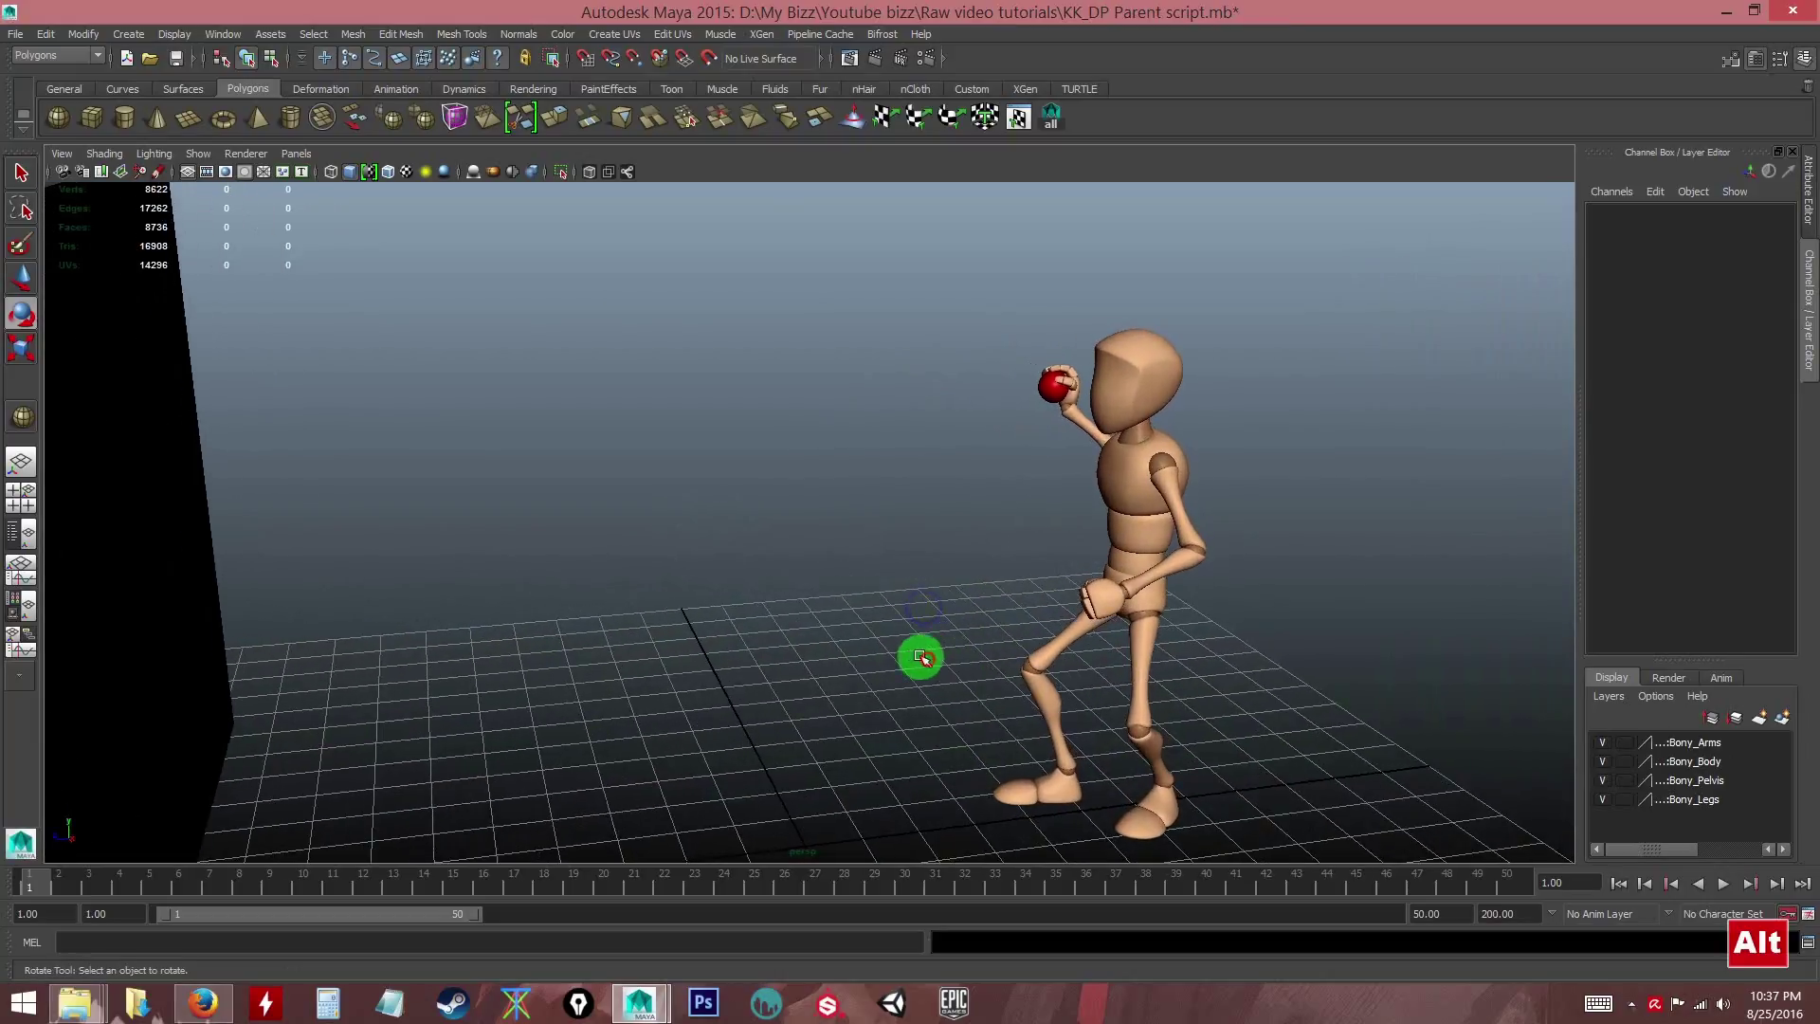
{"action": "left_click", "coordinate": [1052, 389]}
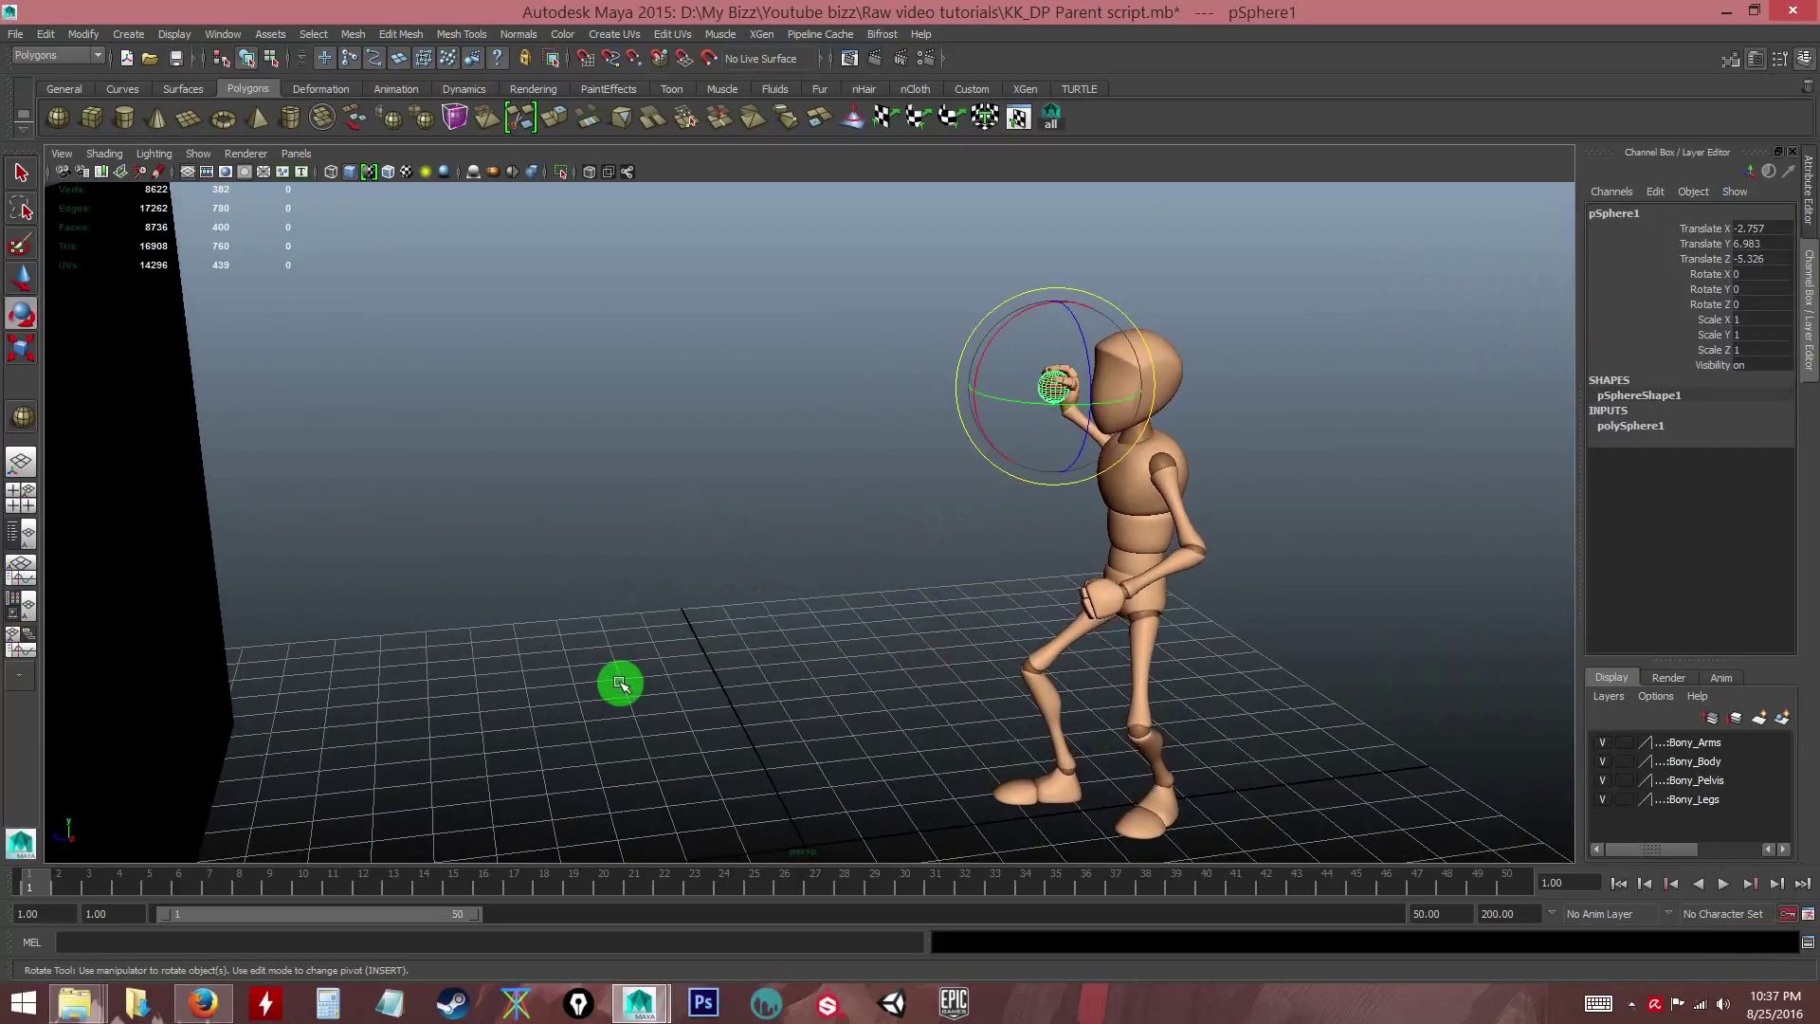
{"action": "left_click_drag", "start_coordinate": [890, 516], "coordinate": [817, 618], "text": "alt"}
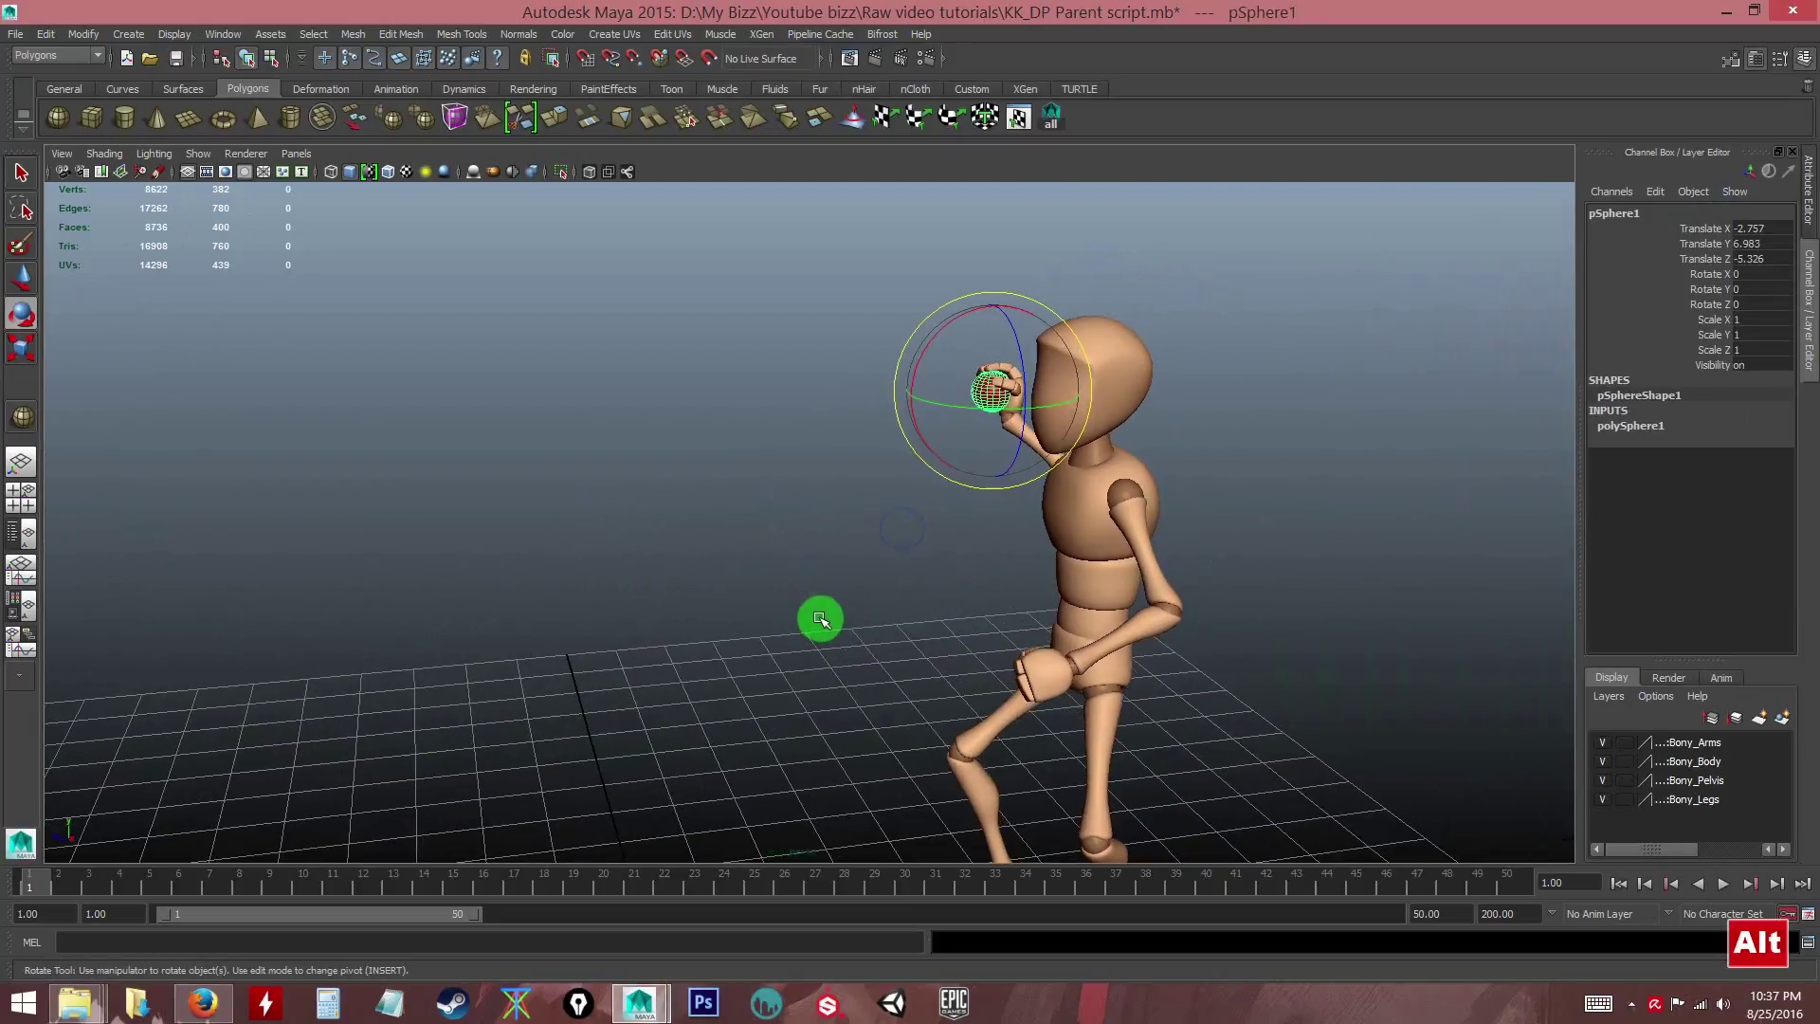
{"action": "key", "text": "w"}
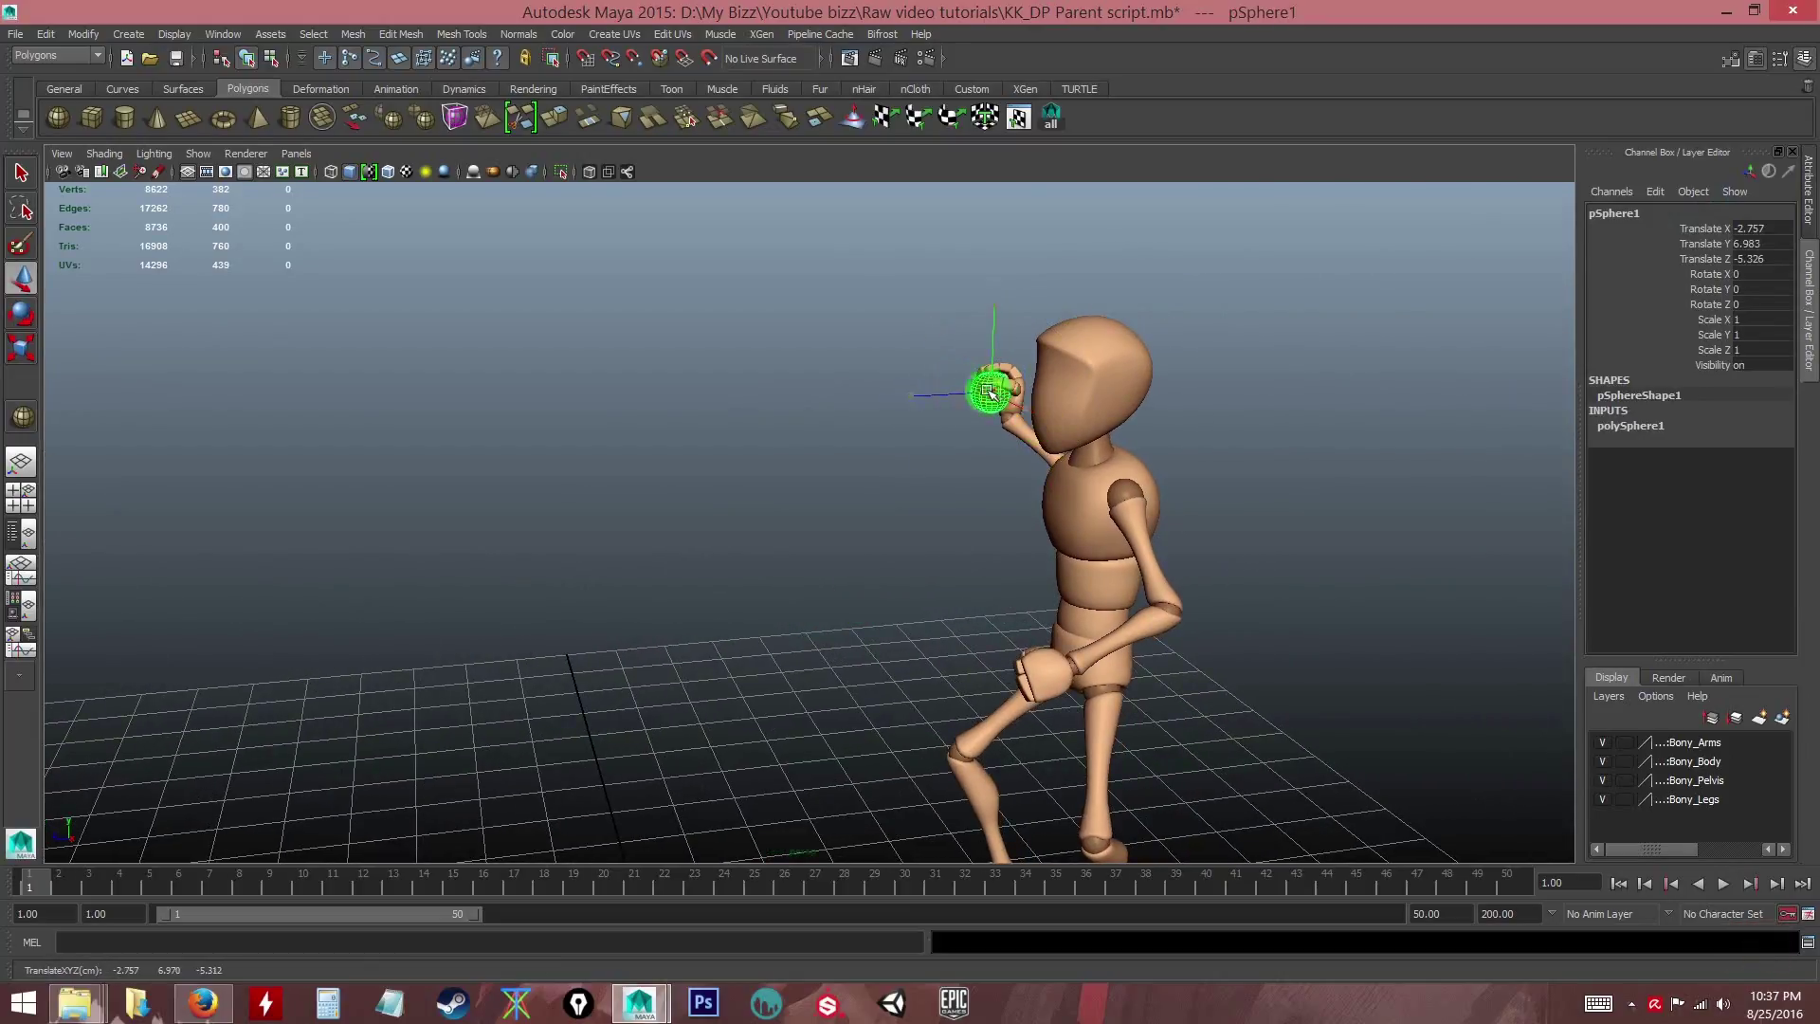
{"action": "left_click_drag", "start_coordinate": [988, 394], "coordinate": [799, 398]}
{"action": "key", "text": "ctrl+z"}
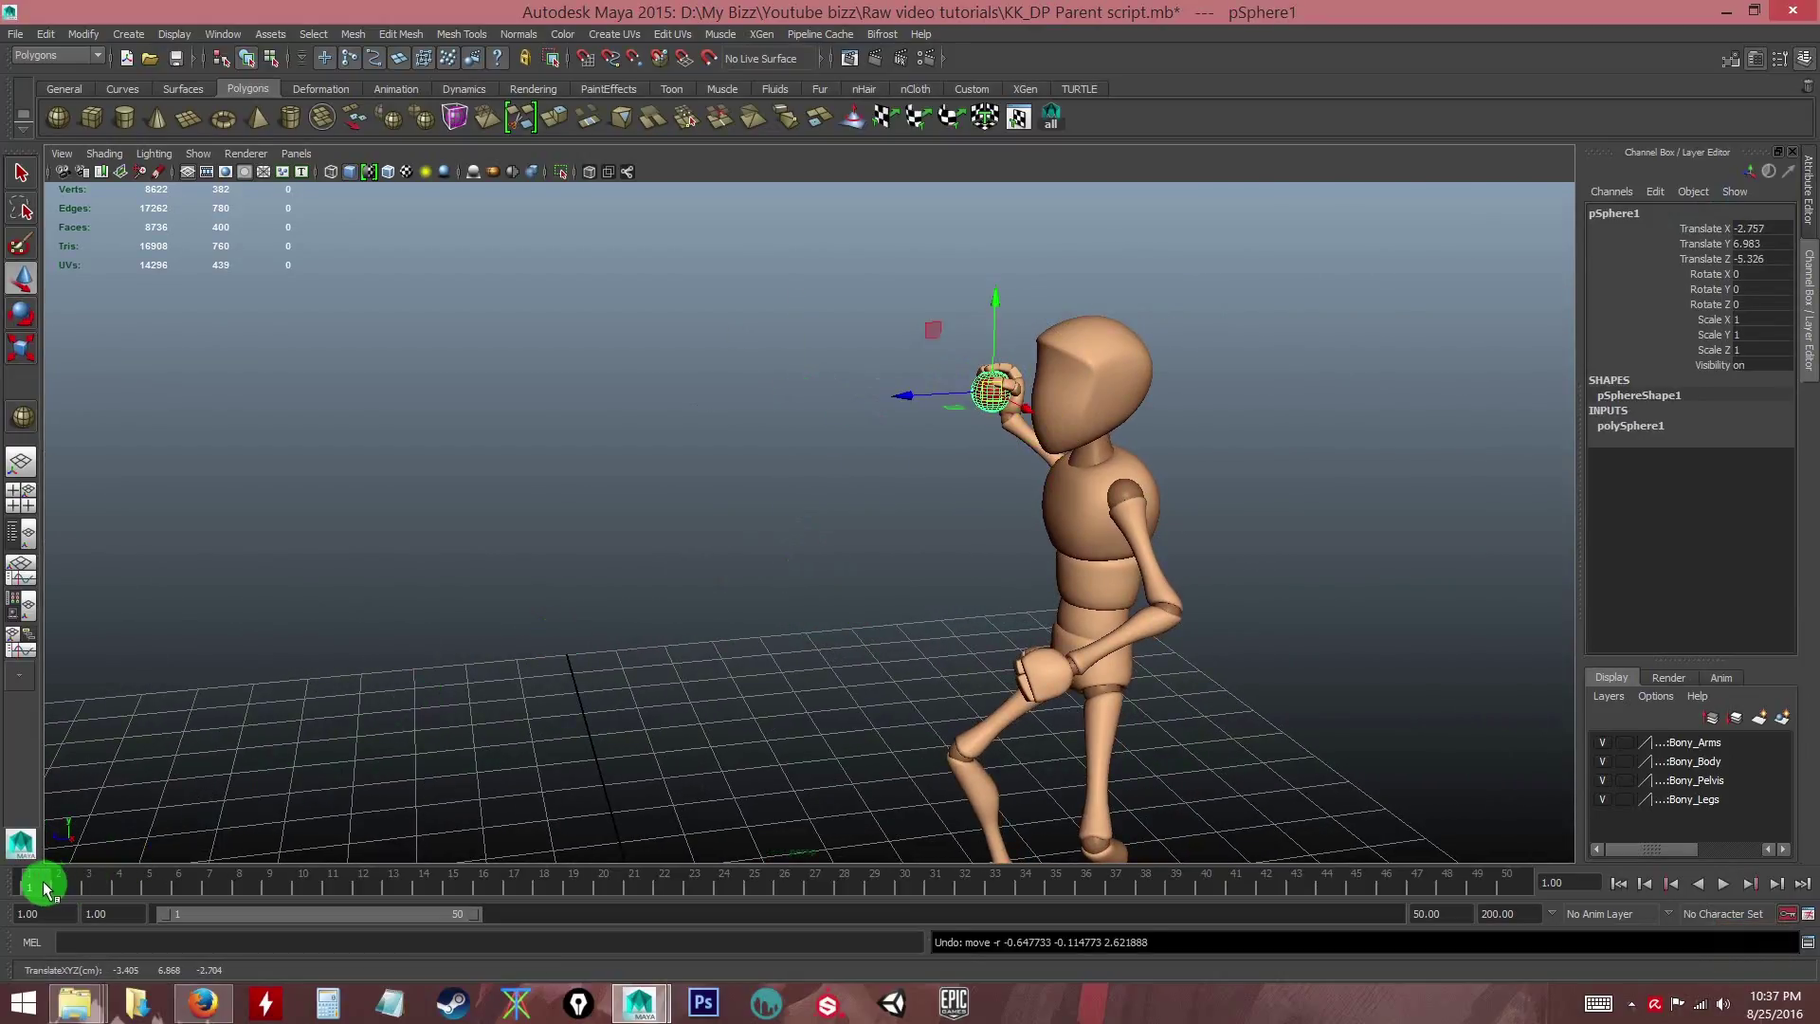
{"action": "left_click", "coordinate": [691, 597]}
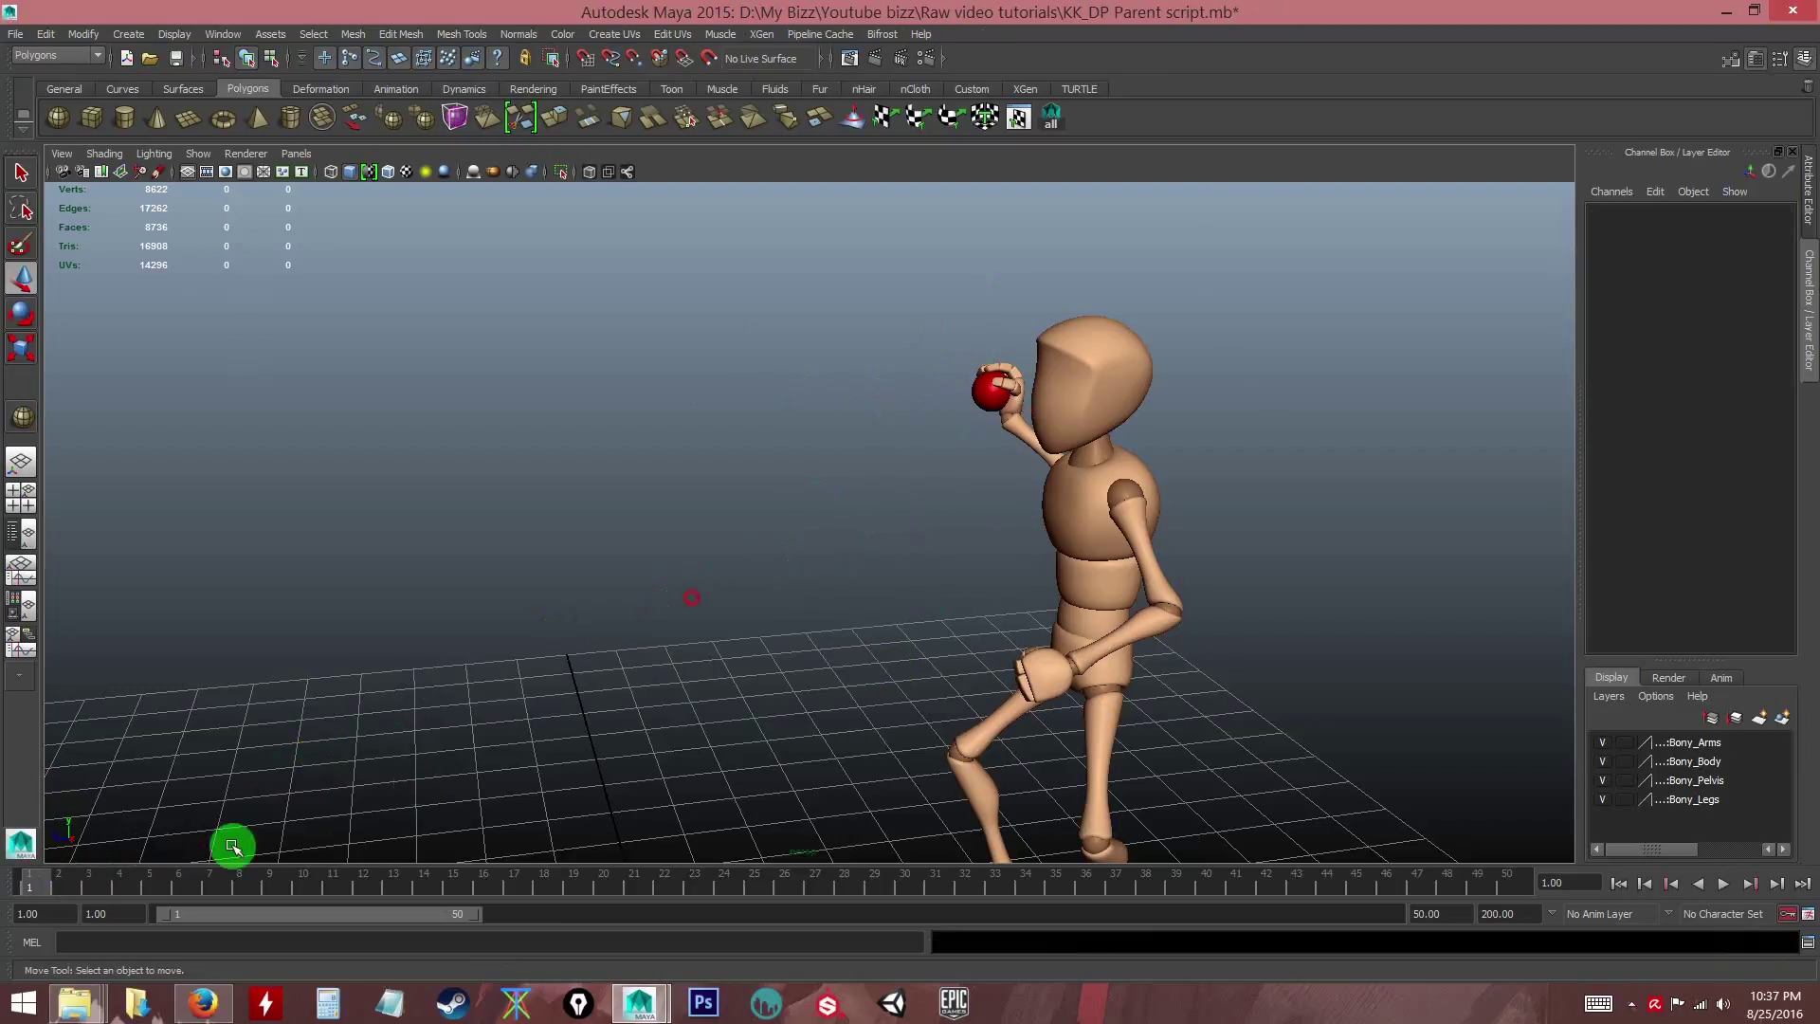
{"action": "left_click_drag", "start_coordinate": [627, 703], "coordinate": [608, 641], "text": "alt"}
- Scrub the 50-frame timeline to check the poses, then play the animation forwards
{"action": "double_click", "coordinate": [34, 884]}
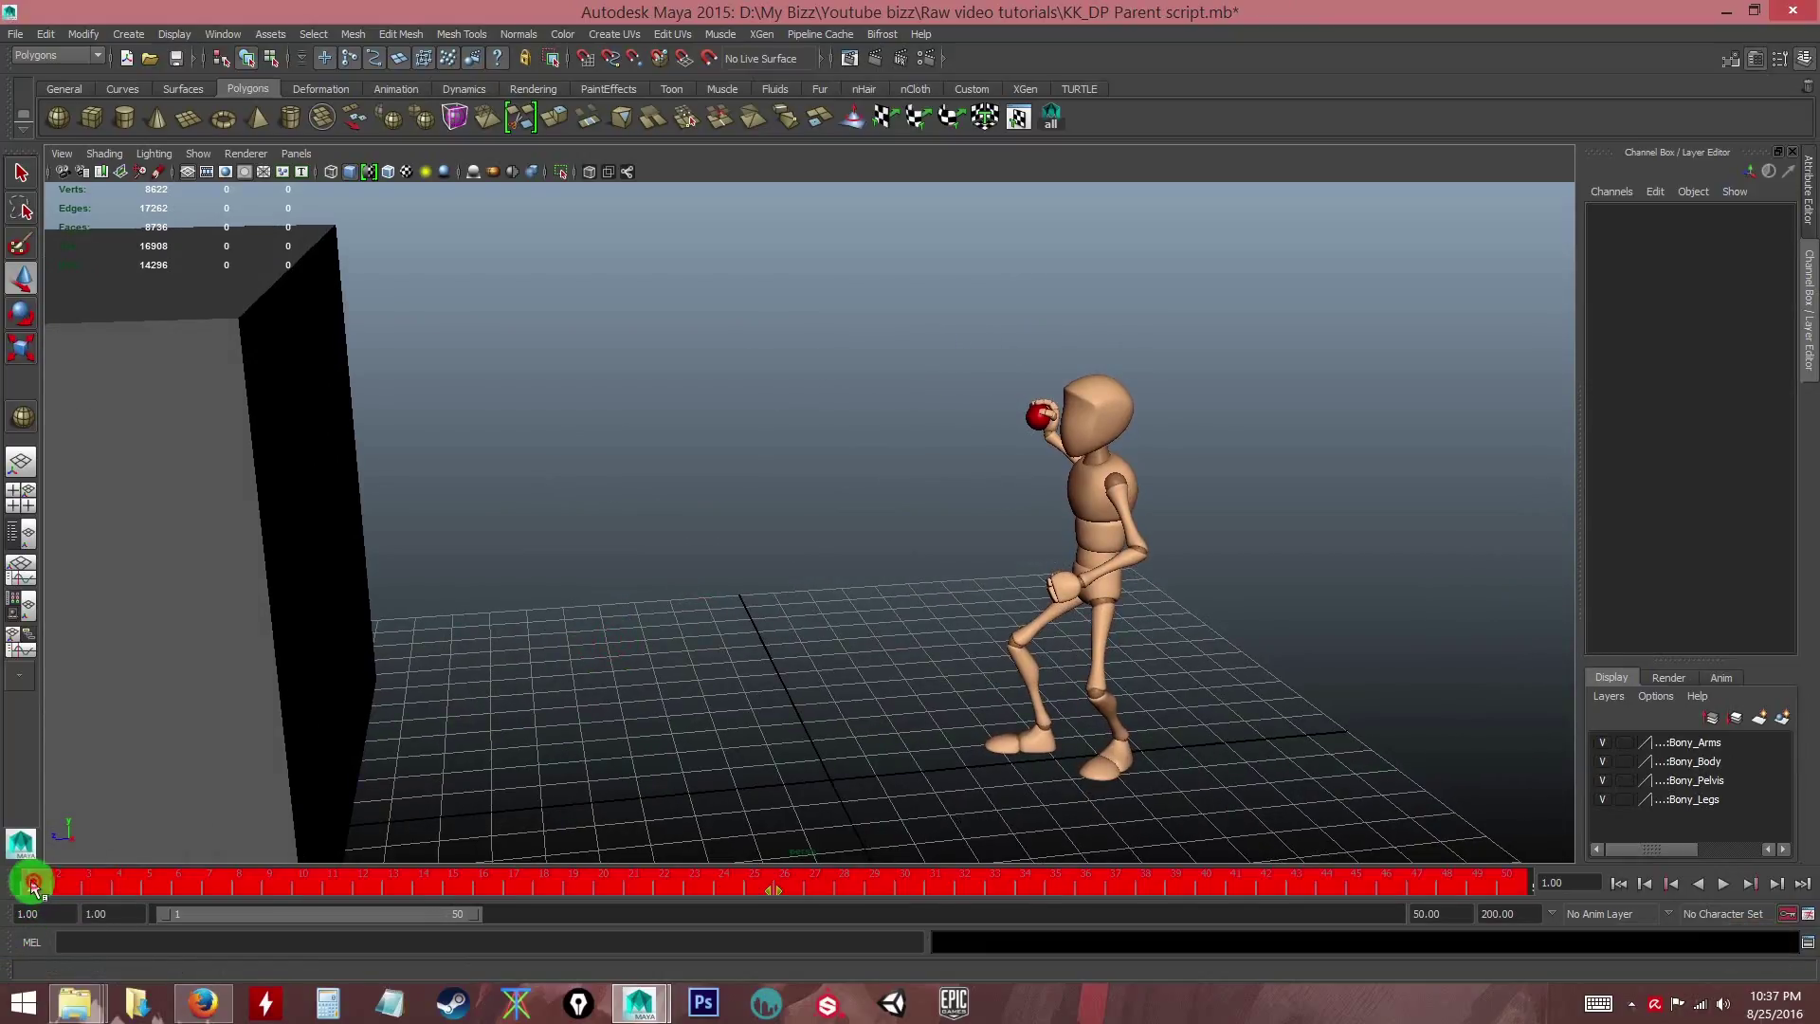
{"action": "left_click", "coordinate": [63, 889]}
{"action": "left_click_drag", "start_coordinate": [62, 889], "coordinate": [118, 888]}
{"action": "left_click_drag", "start_coordinate": [758, 645], "coordinate": [841, 752], "text": "alt"}
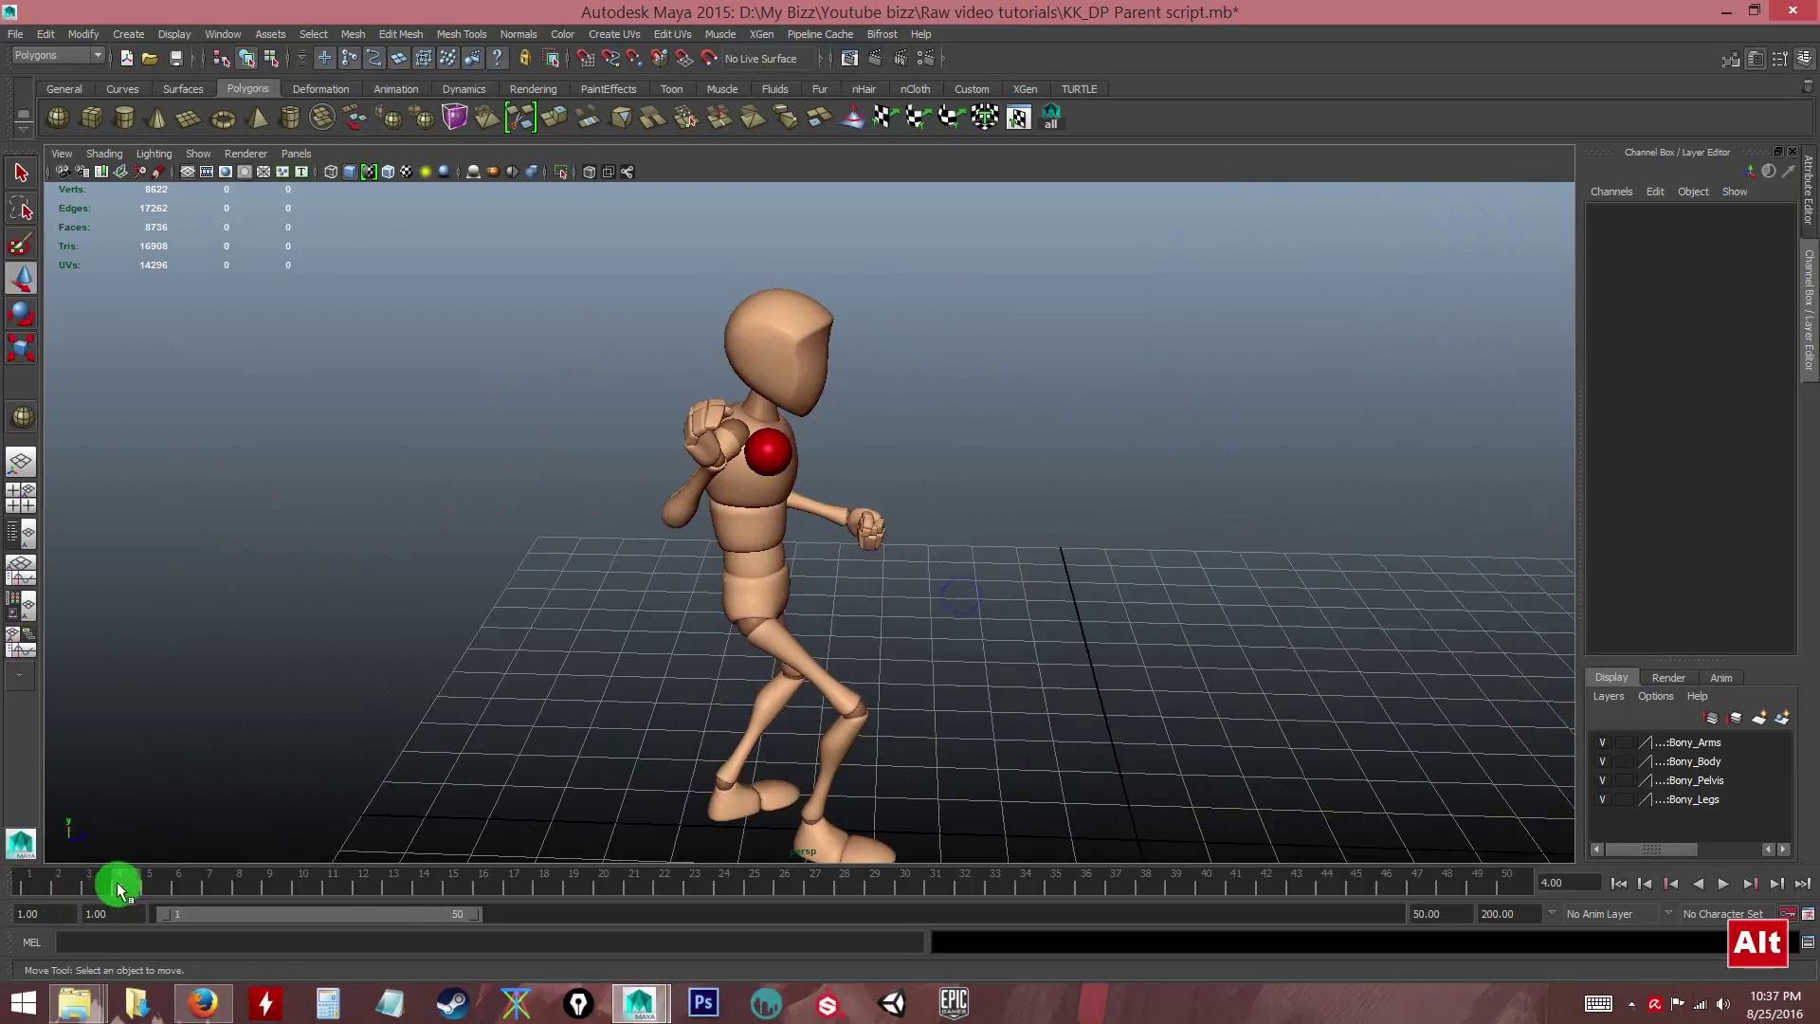
{"action": "left_click_drag", "start_coordinate": [119, 883], "coordinate": [1475, 866]}
{"action": "left_click_drag", "start_coordinate": [1042, 682], "coordinate": [711, 630], "text": "alt"}
{"action": "right_click_drag", "start_coordinate": [711, 629], "coordinate": [623, 638], "text": "alt"}
{"action": "left_click", "coordinate": [834, 881]}
{"action": "key", "text": "alt+v"}
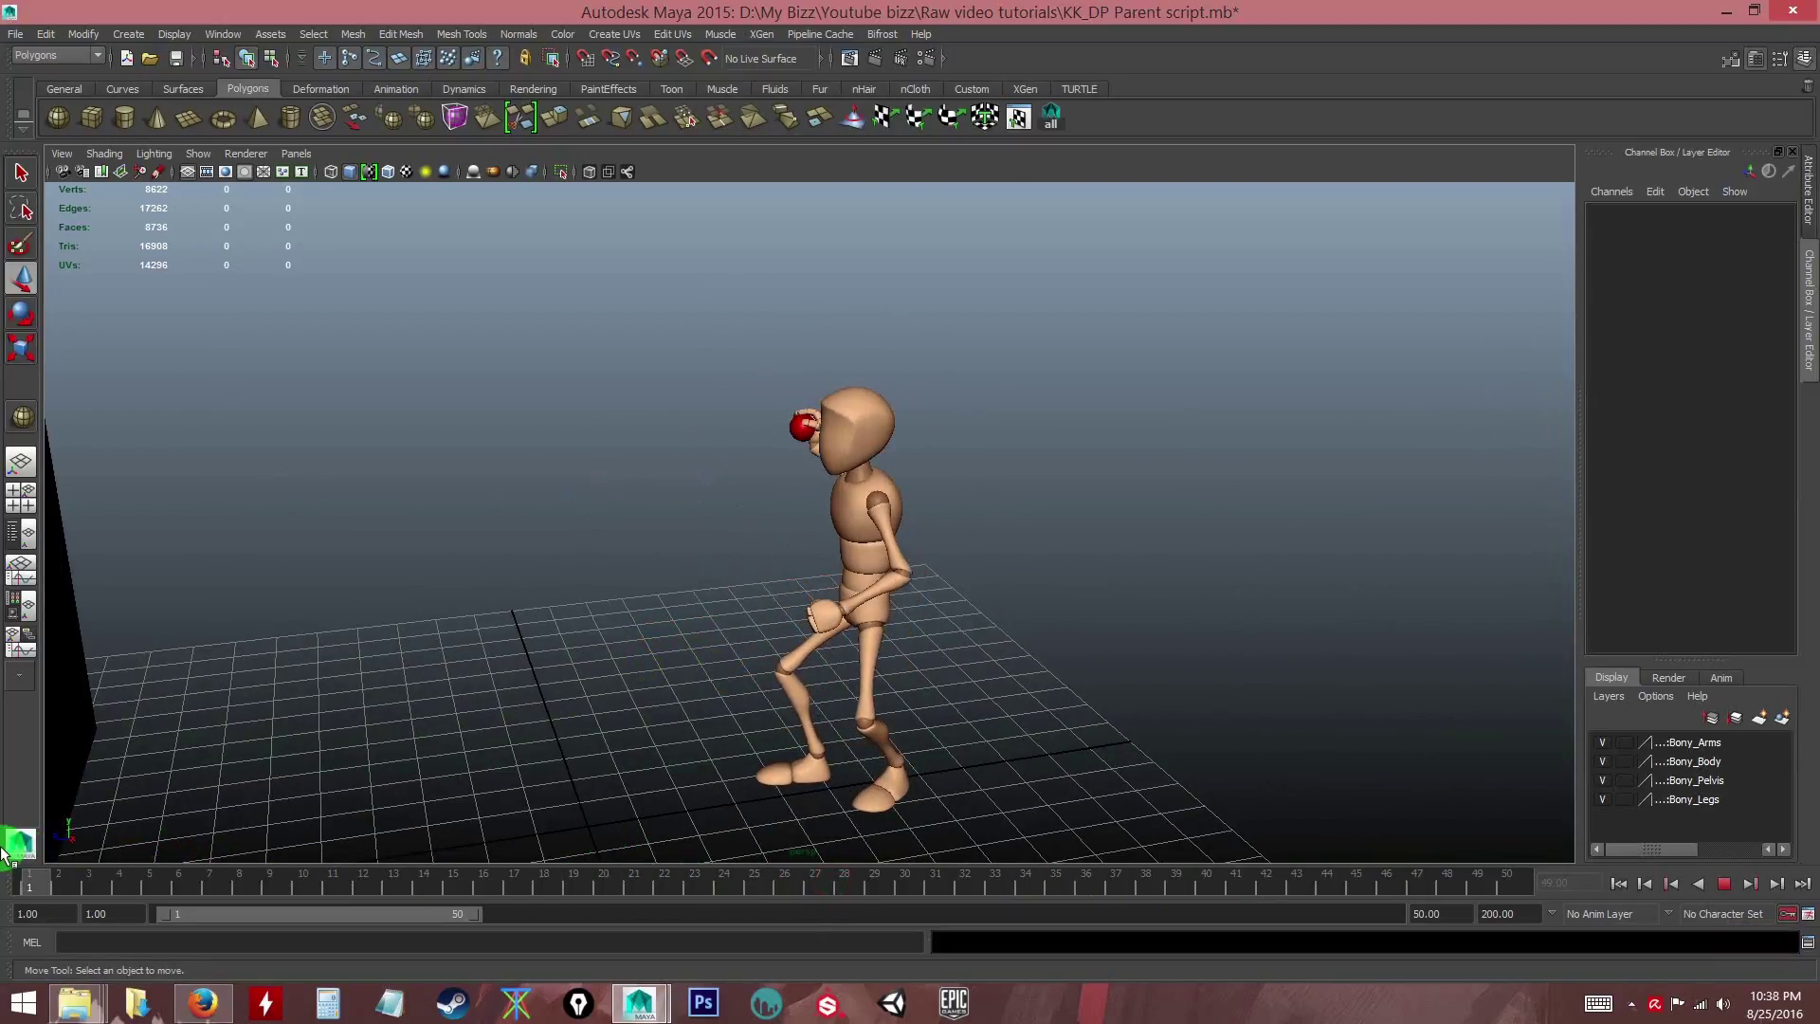
- Stop playback at frame 2 and tumble around the mannequin, scrubbing to about frame 8
{"action": "left_click", "coordinate": [55, 856]}
{"action": "left_click_drag", "start_coordinate": [510, 702], "coordinate": [678, 551], "text": "alt"}
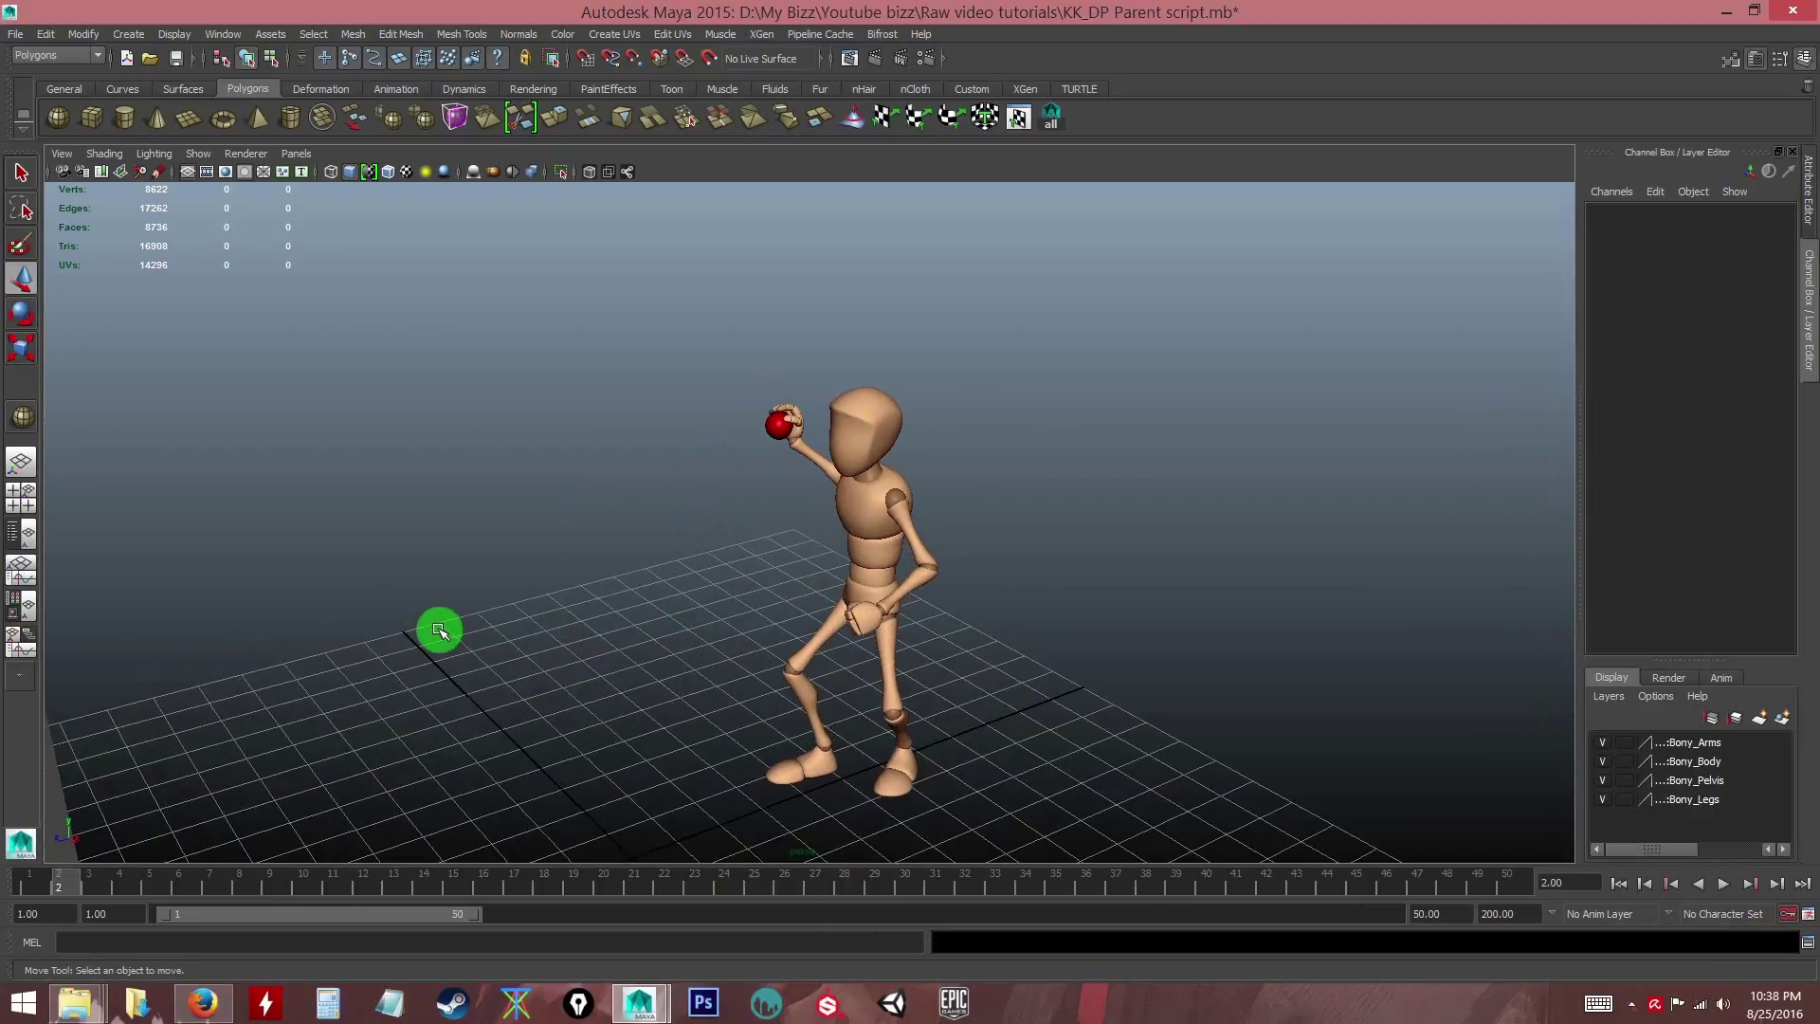
{"action": "left_click_drag", "start_coordinate": [548, 696], "coordinate": [520, 684], "text": "alt"}
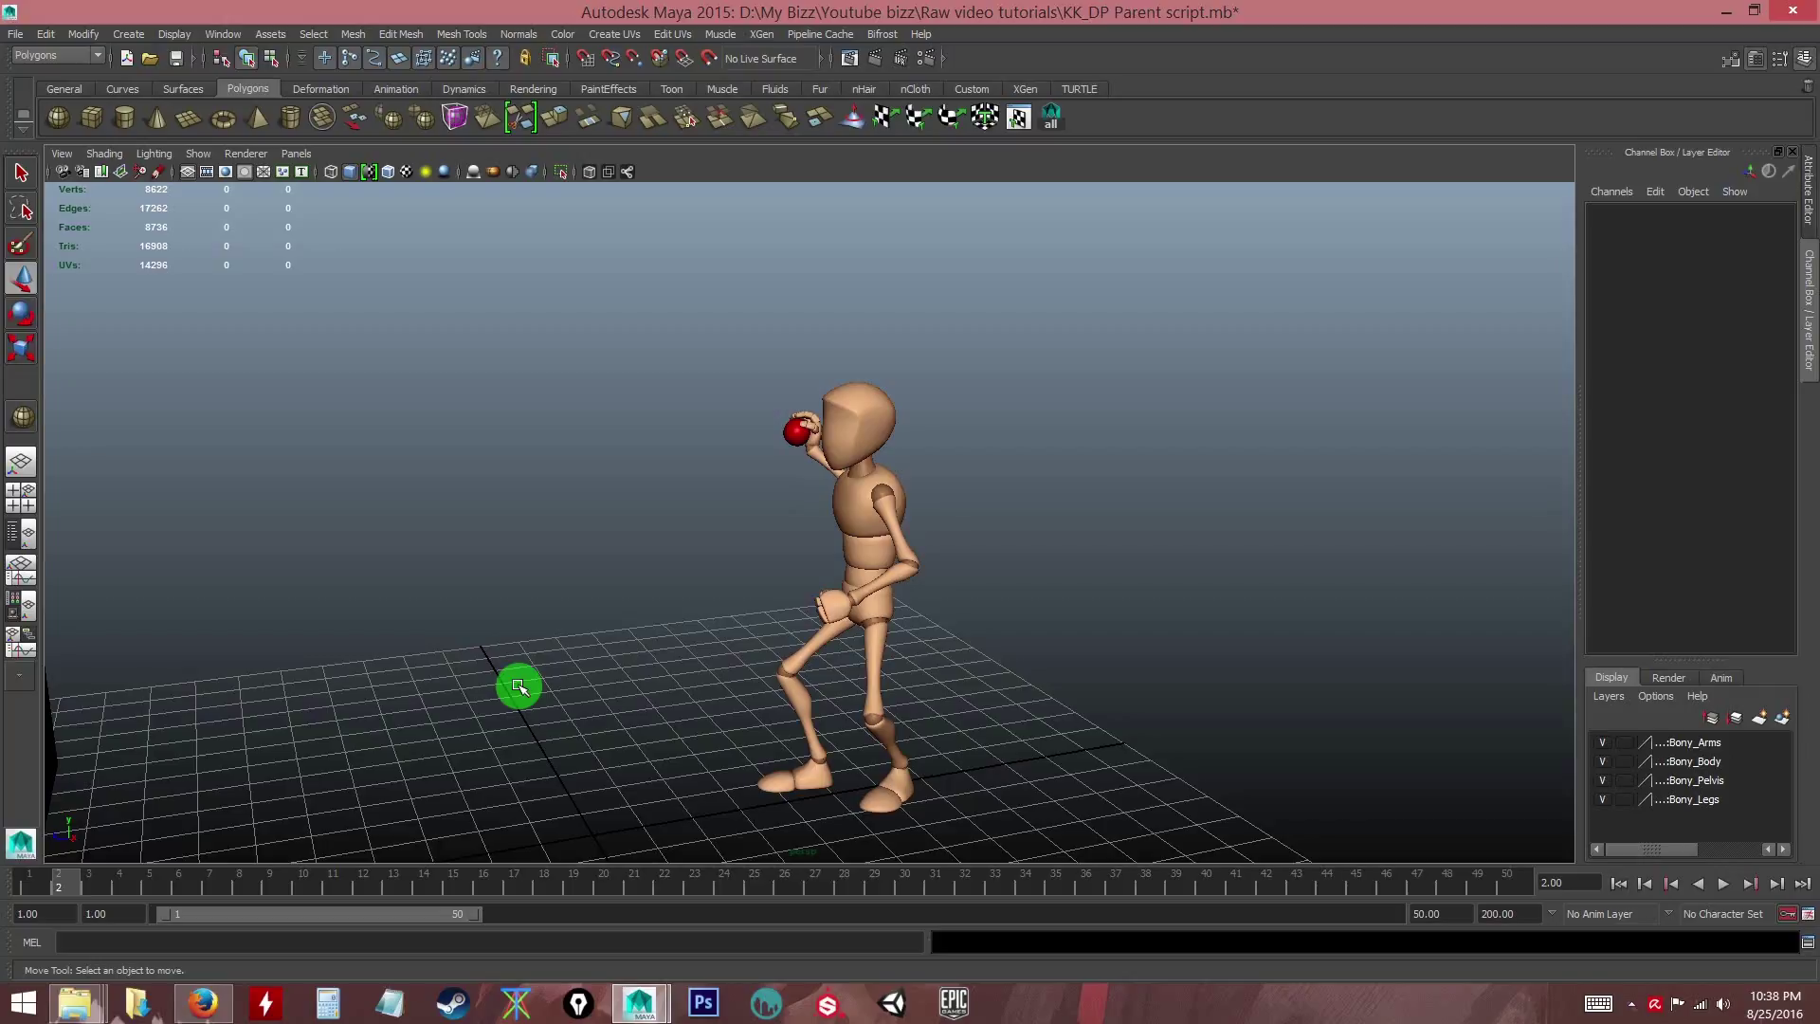
{"action": "left_click_drag", "start_coordinate": [519, 686], "coordinate": [635, 642], "text": "alt"}
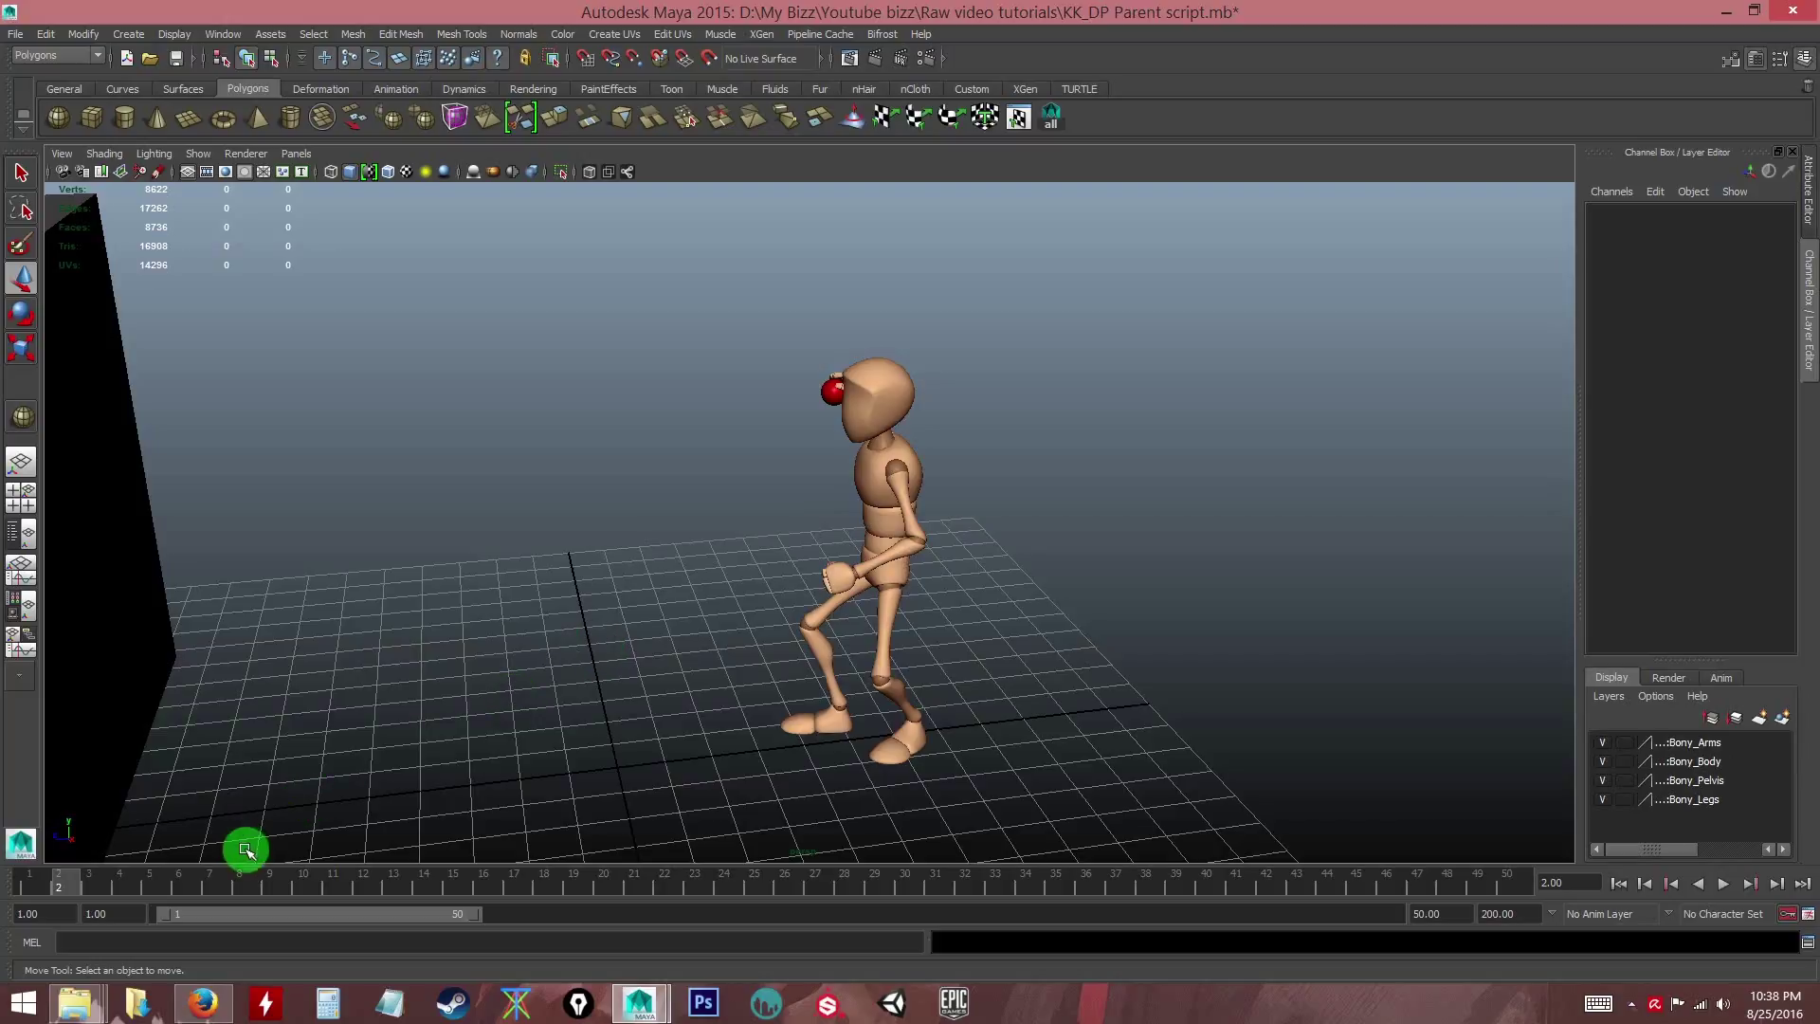
{"action": "left_click_drag", "start_coordinate": [231, 887], "coordinate": [5, 881]}
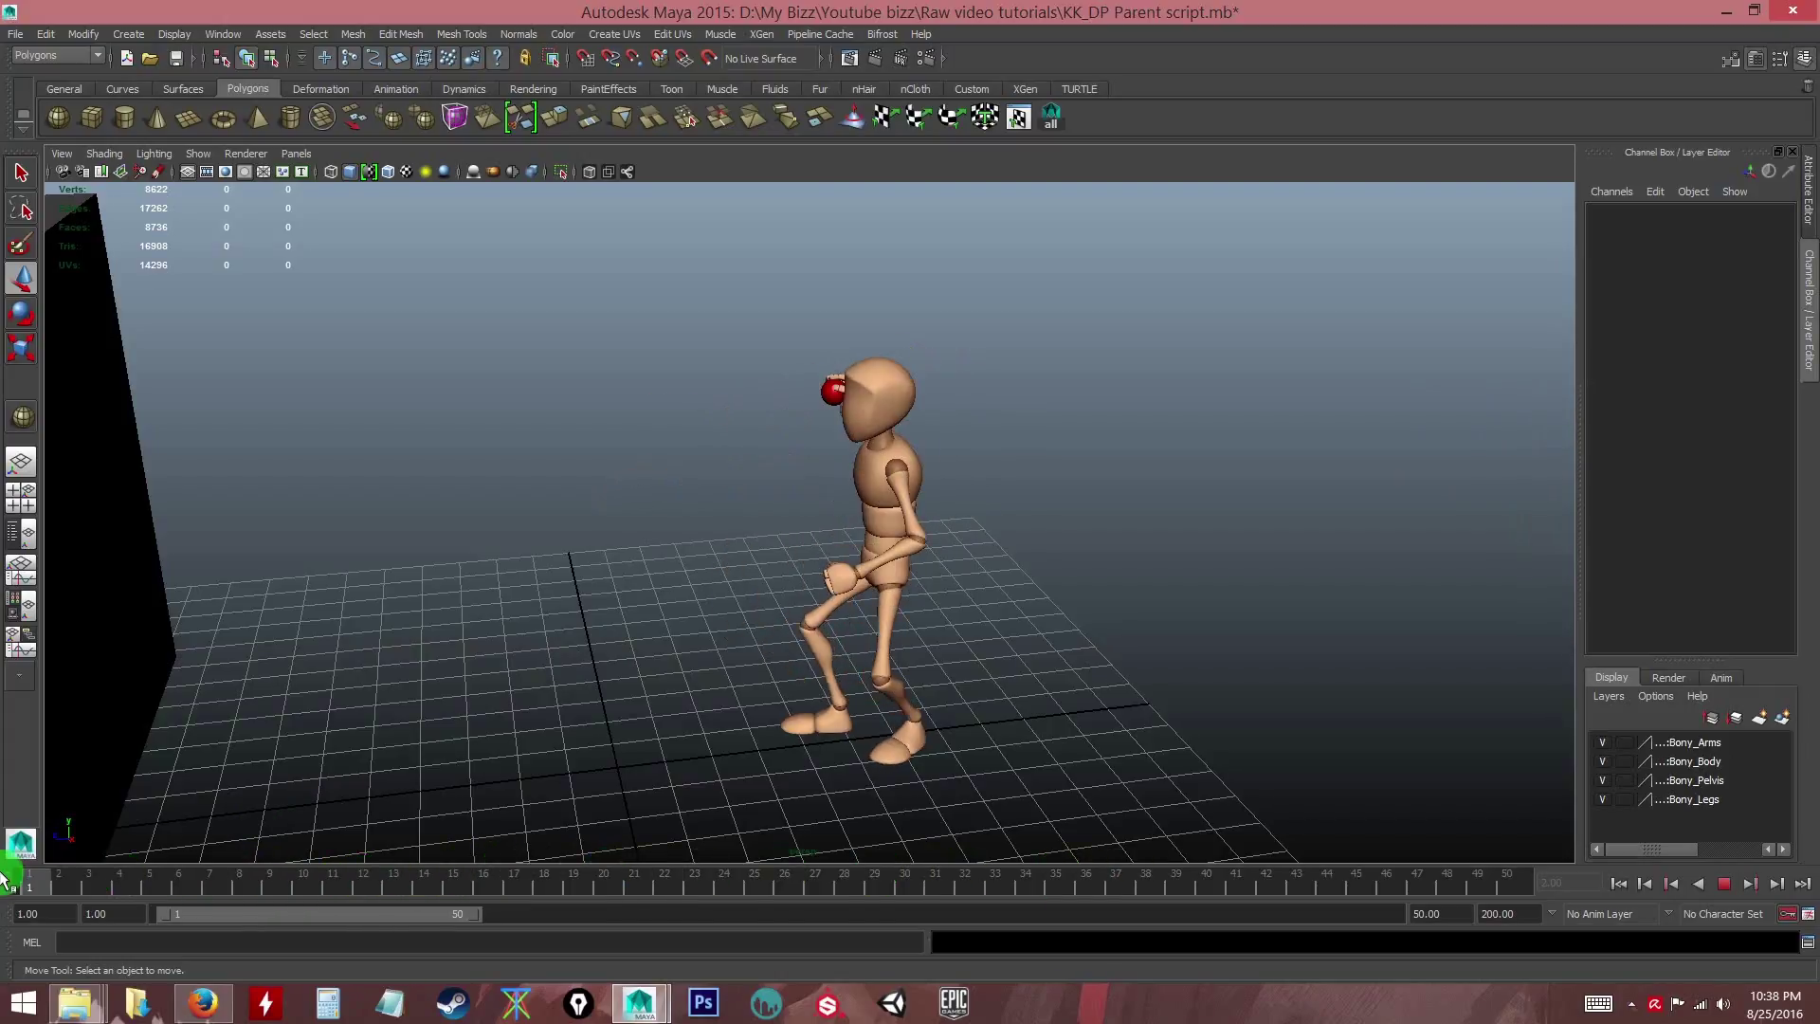
{"action": "left_click_drag", "start_coordinate": [751, 638], "coordinate": [823, 645], "text": "alt"}
{"action": "right_click_drag", "start_coordinate": [822, 645], "coordinate": [877, 669], "text": "alt"}
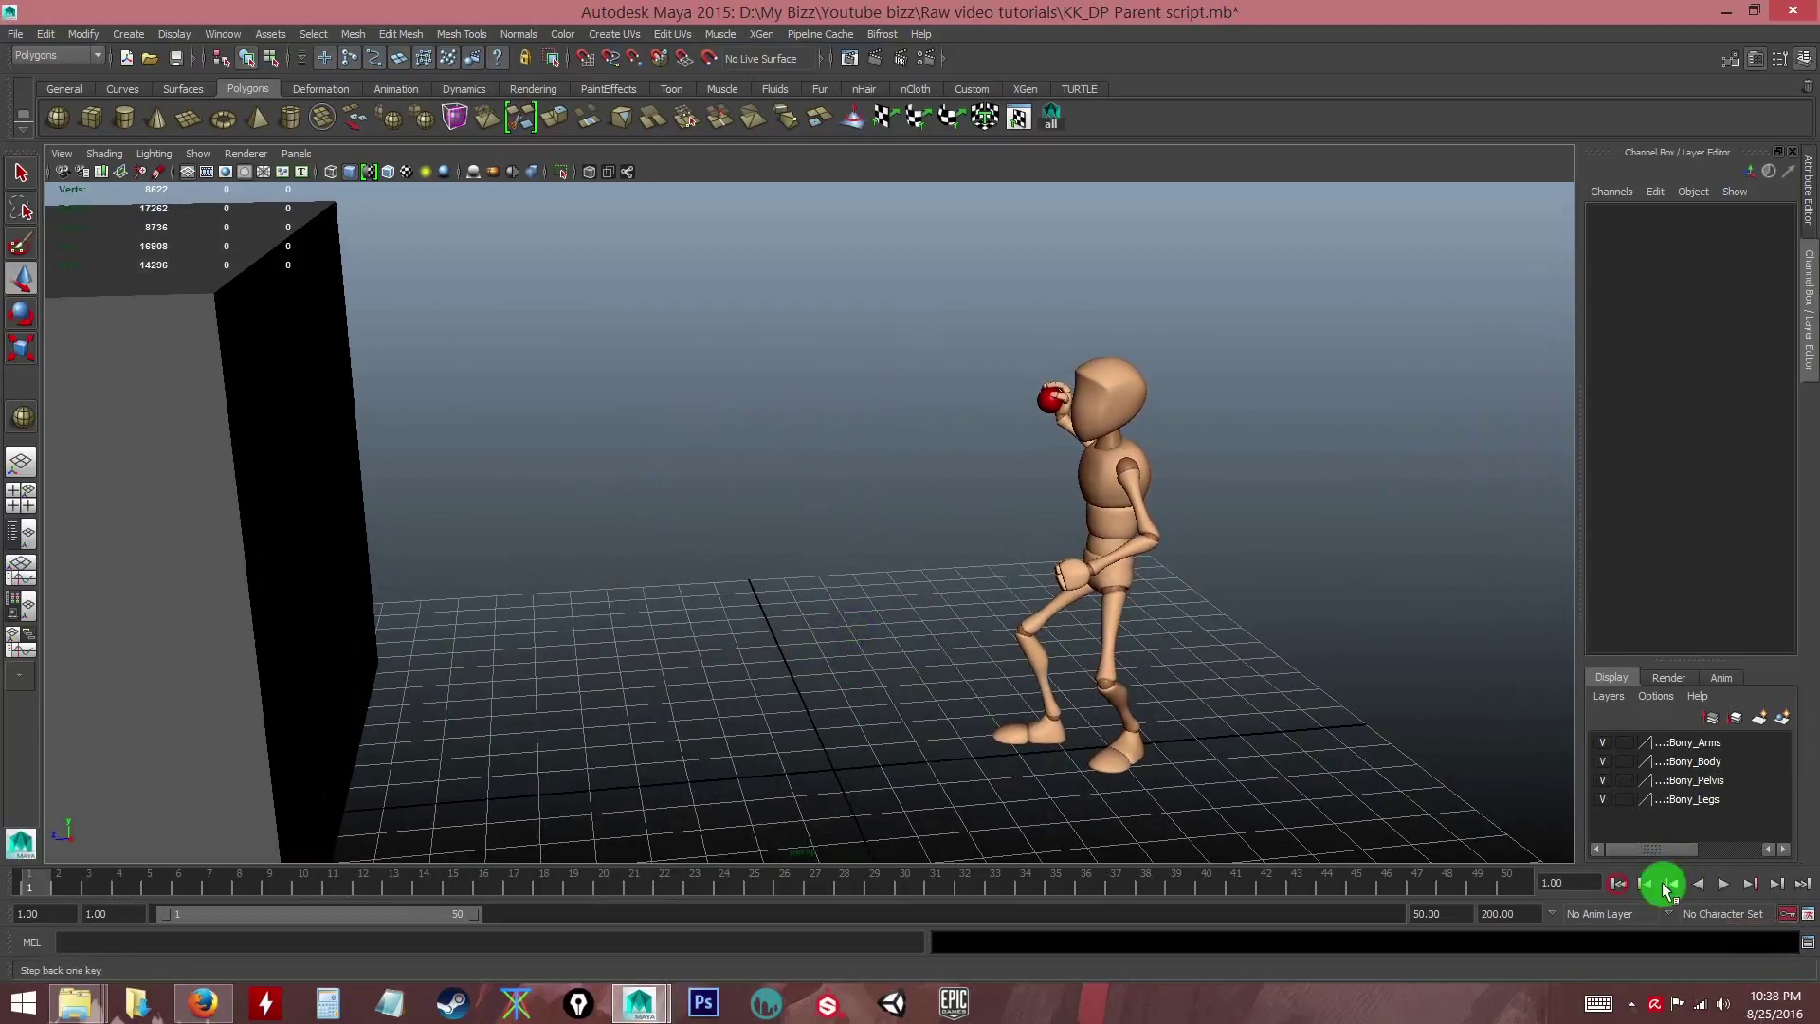
{"action": "right_click_drag", "start_coordinate": [1212, 674], "coordinate": [1232, 678], "text": "alt"}
- Replay the throw, scrub from frame 37 back to 19, then switch to the kk_dp page in Firefox
{"action": "left_click", "coordinate": [1727, 884]}
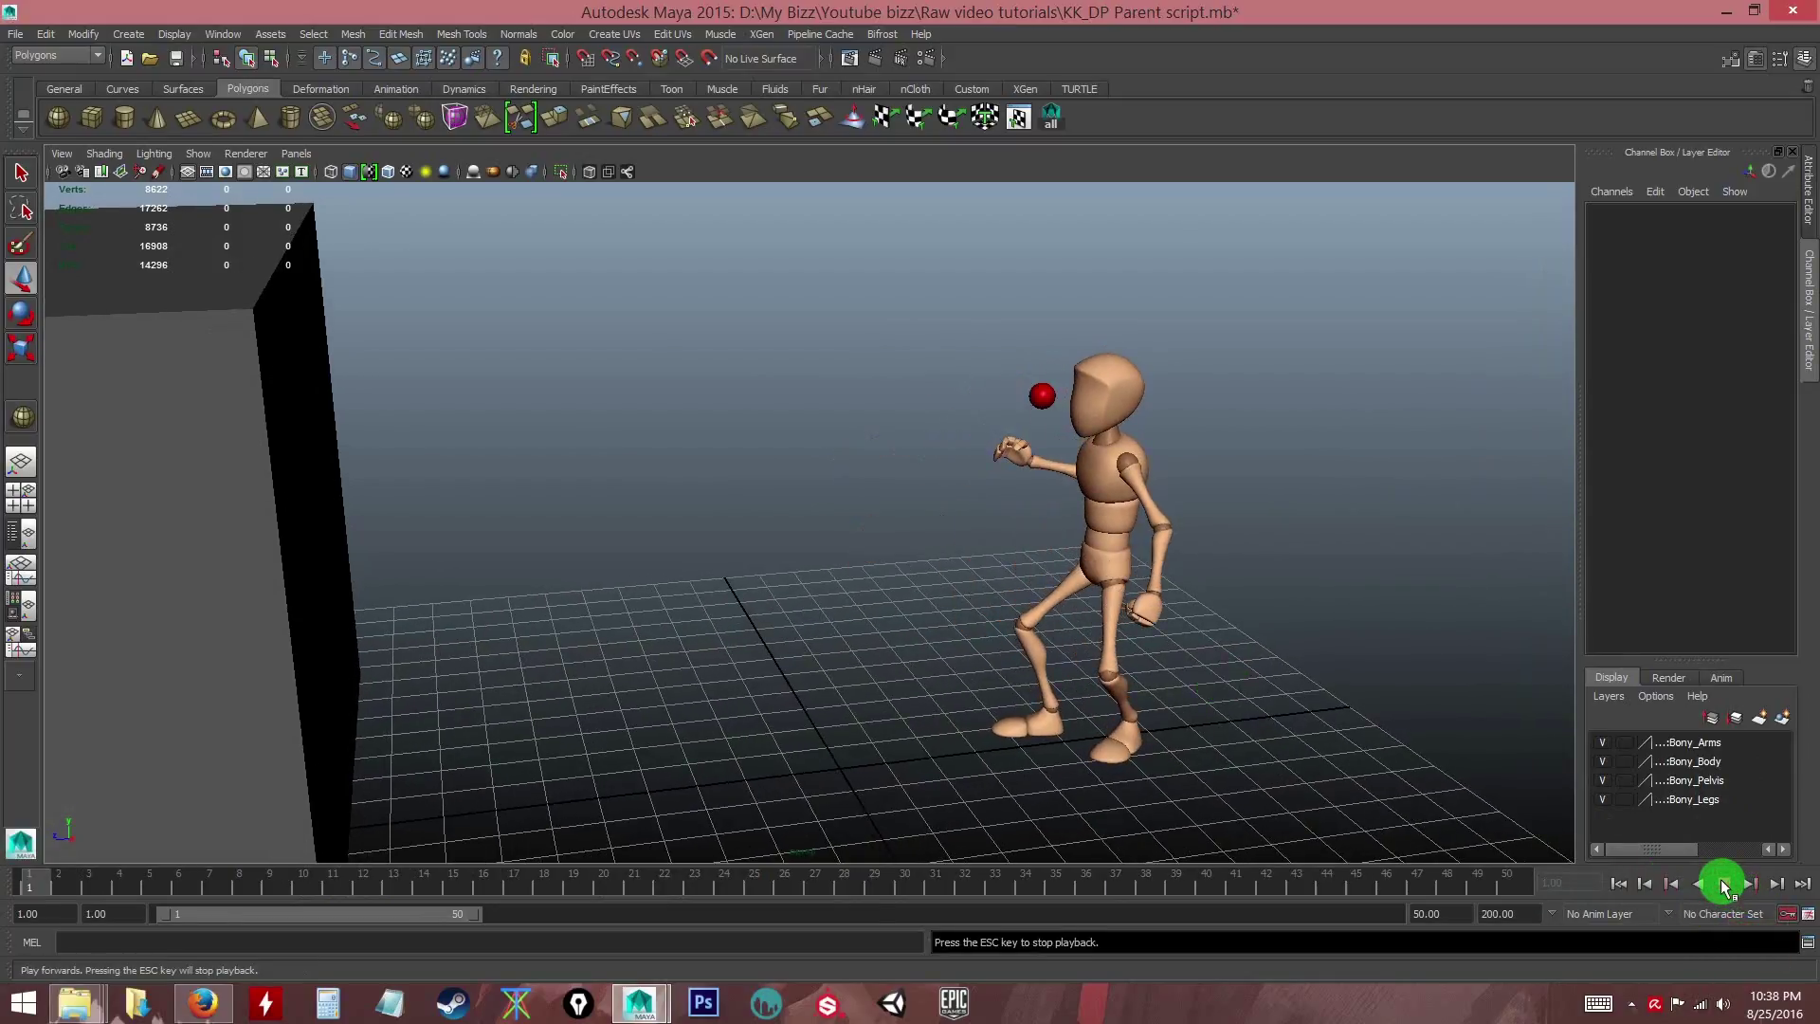
{"action": "left_click", "coordinate": [1724, 884]}
{"action": "left_click", "coordinate": [1116, 884]}
{"action": "left_click_drag", "start_coordinate": [903, 884], "coordinate": [580, 882]}
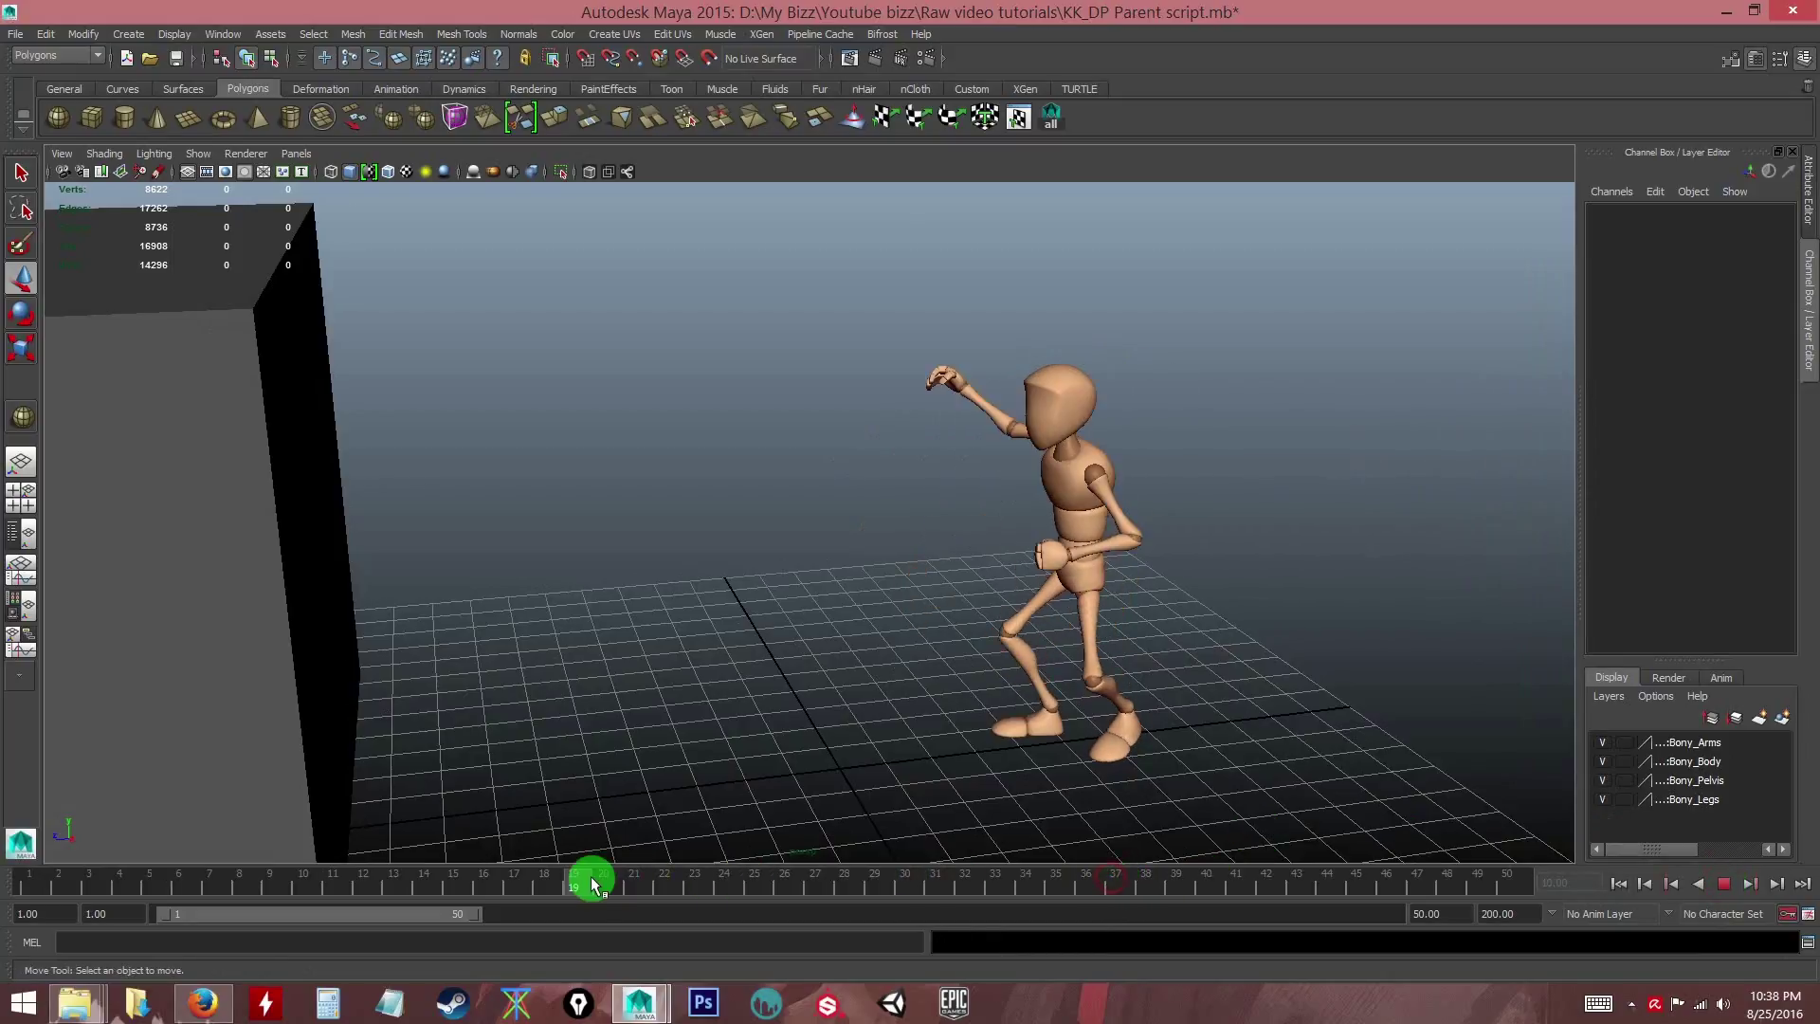
{"action": "left_click_drag", "start_coordinate": [927, 703], "coordinate": [894, 691], "text": "alt"}
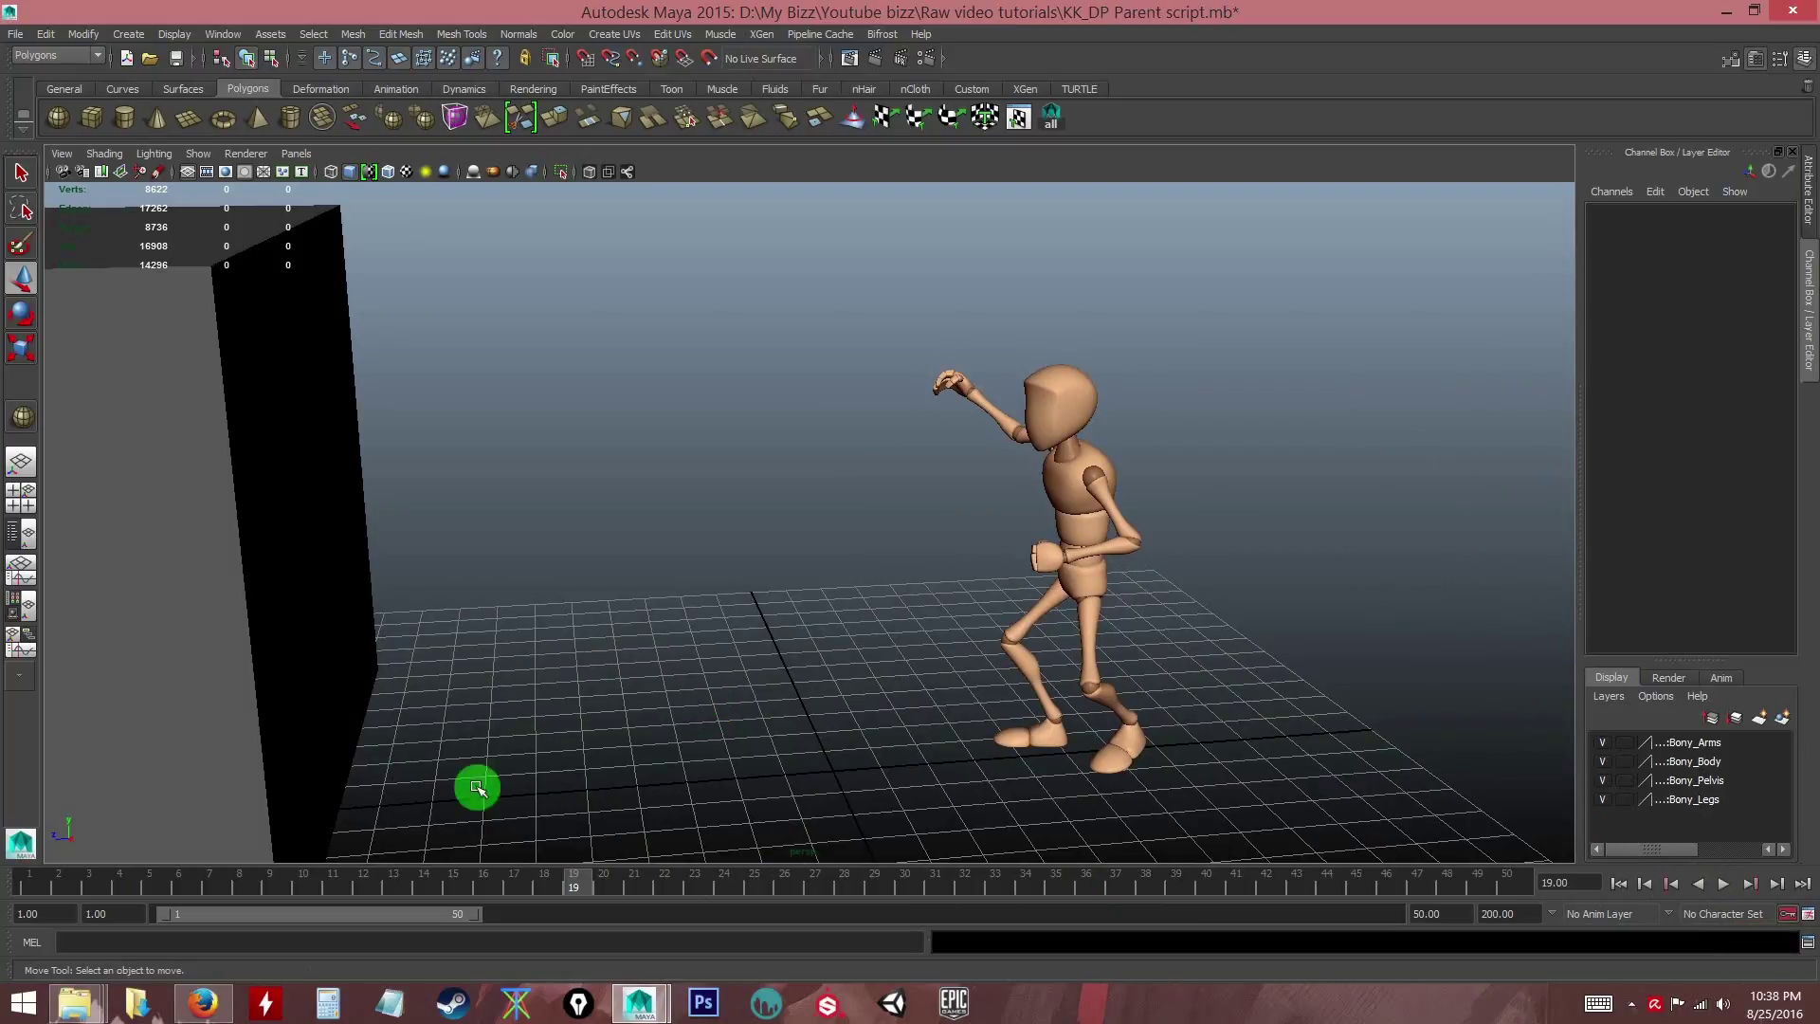
{"action": "left_click", "coordinate": [203, 1002]}
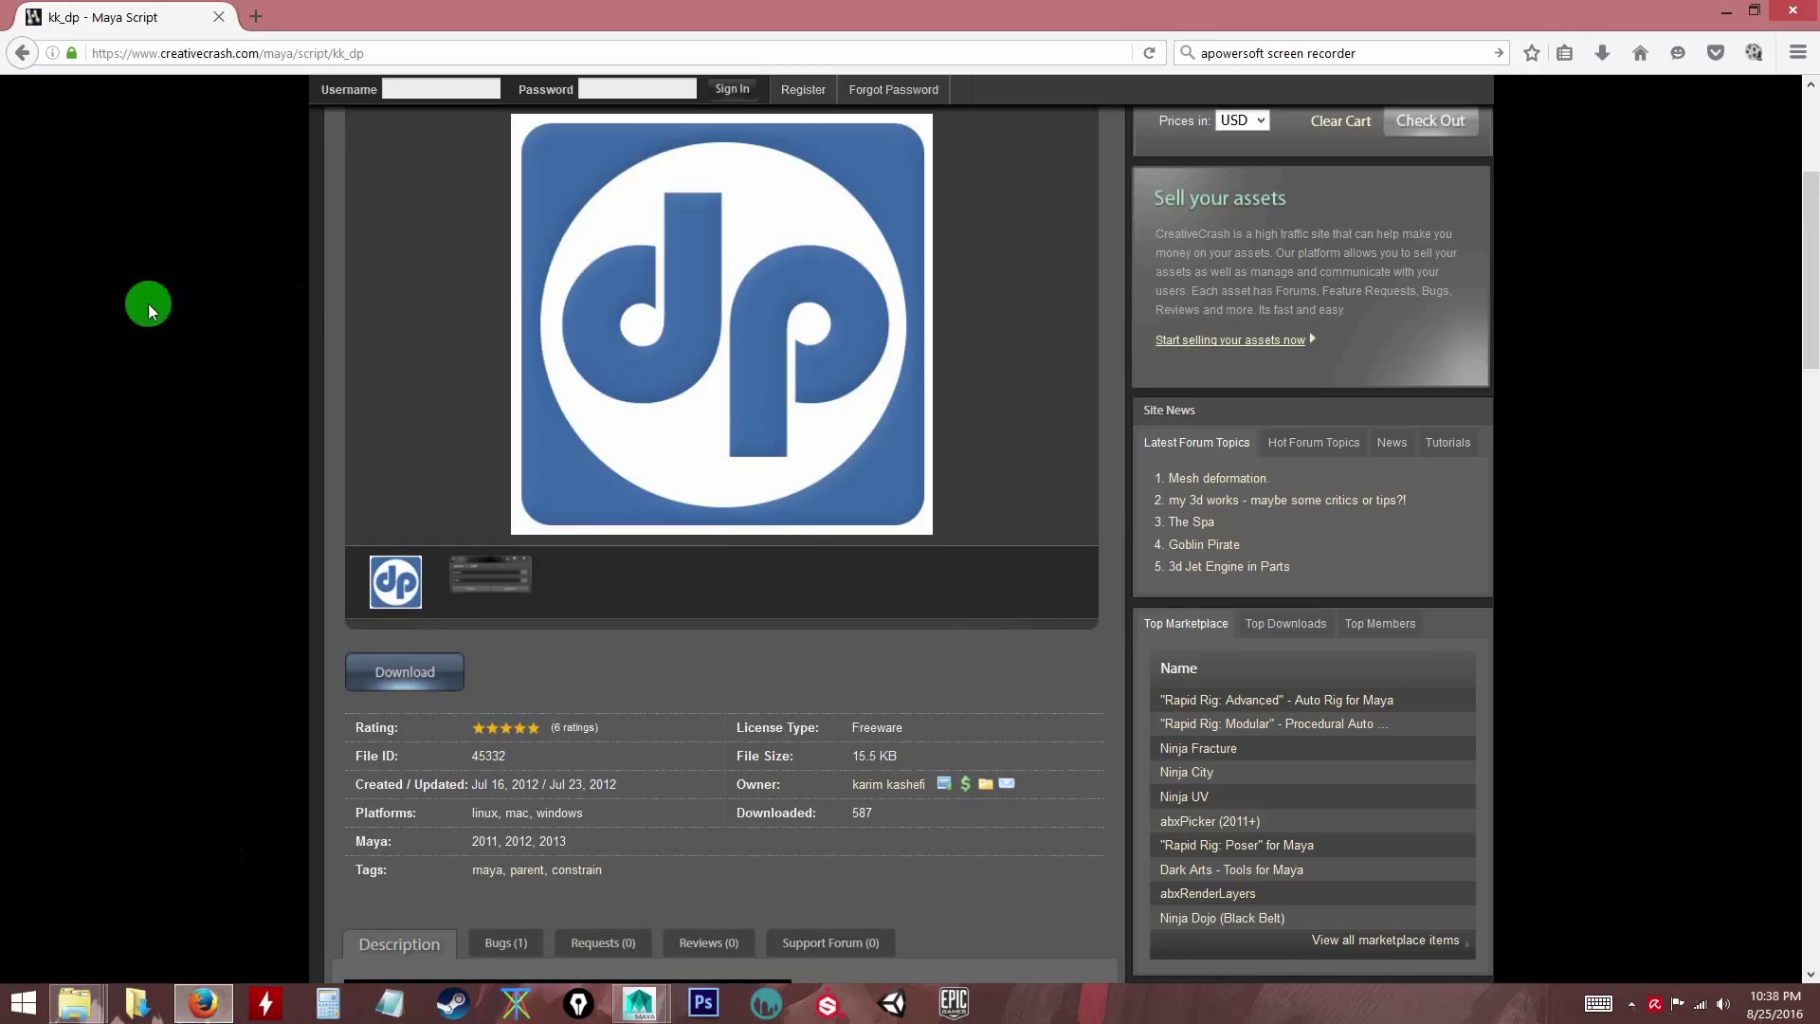
{"action": "scroll", "coordinate": [134, 369], "scroll_direction": "up", "scroll_amount": 2}
{"action": "left_click_drag", "start_coordinate": [159, 53], "coordinate": [254, 59]}
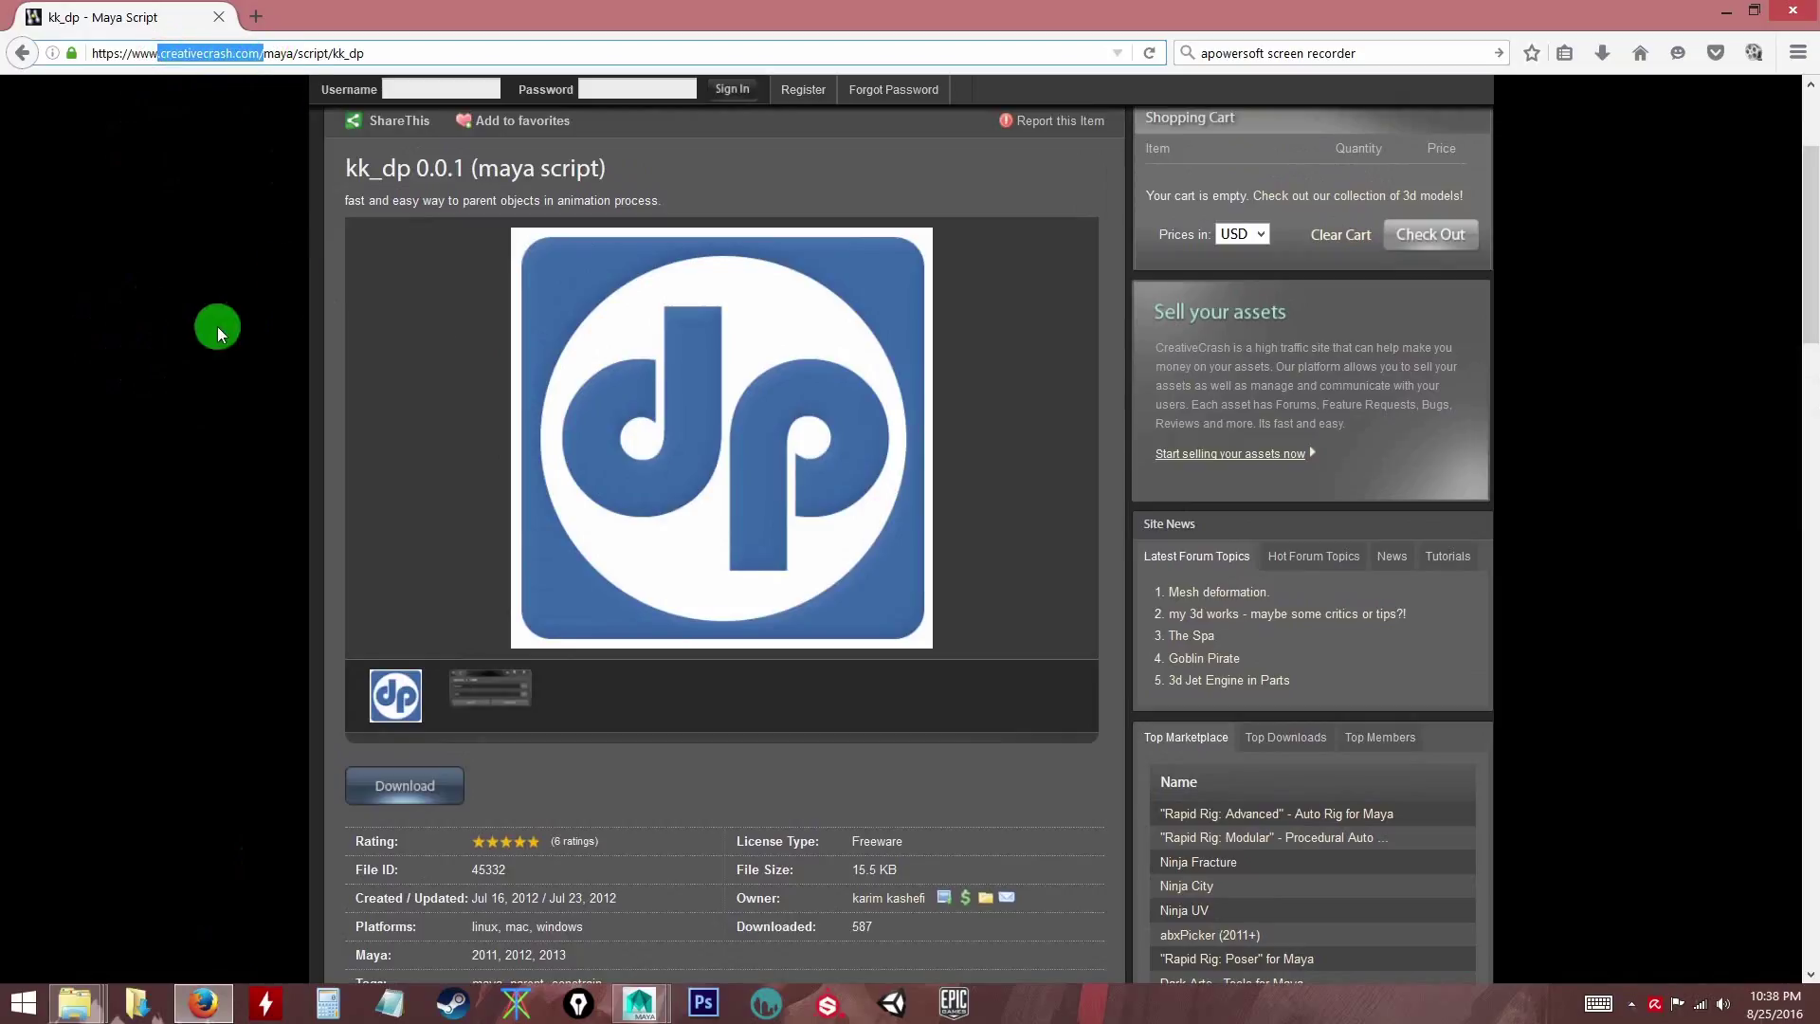
{"action": "left_click", "coordinate": [135, 355]}
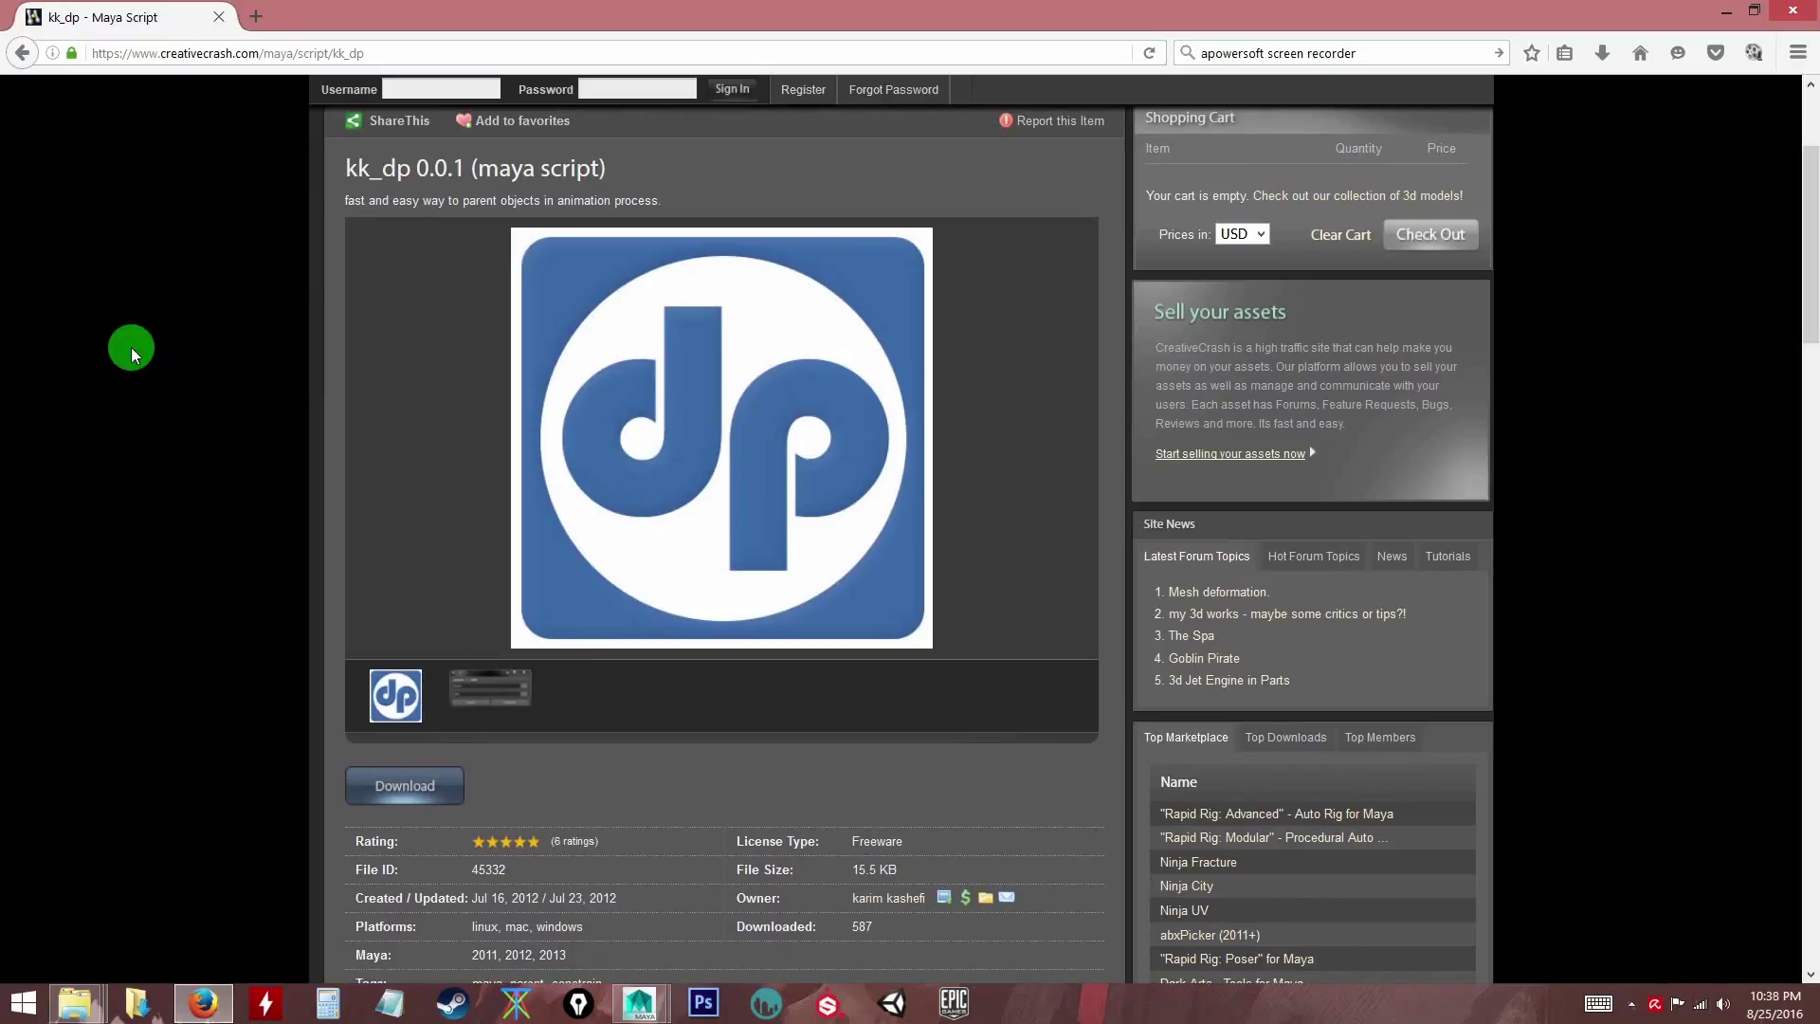
{"action": "scroll", "coordinate": [157, 388], "scroll_direction": "up", "scroll_amount": 5}
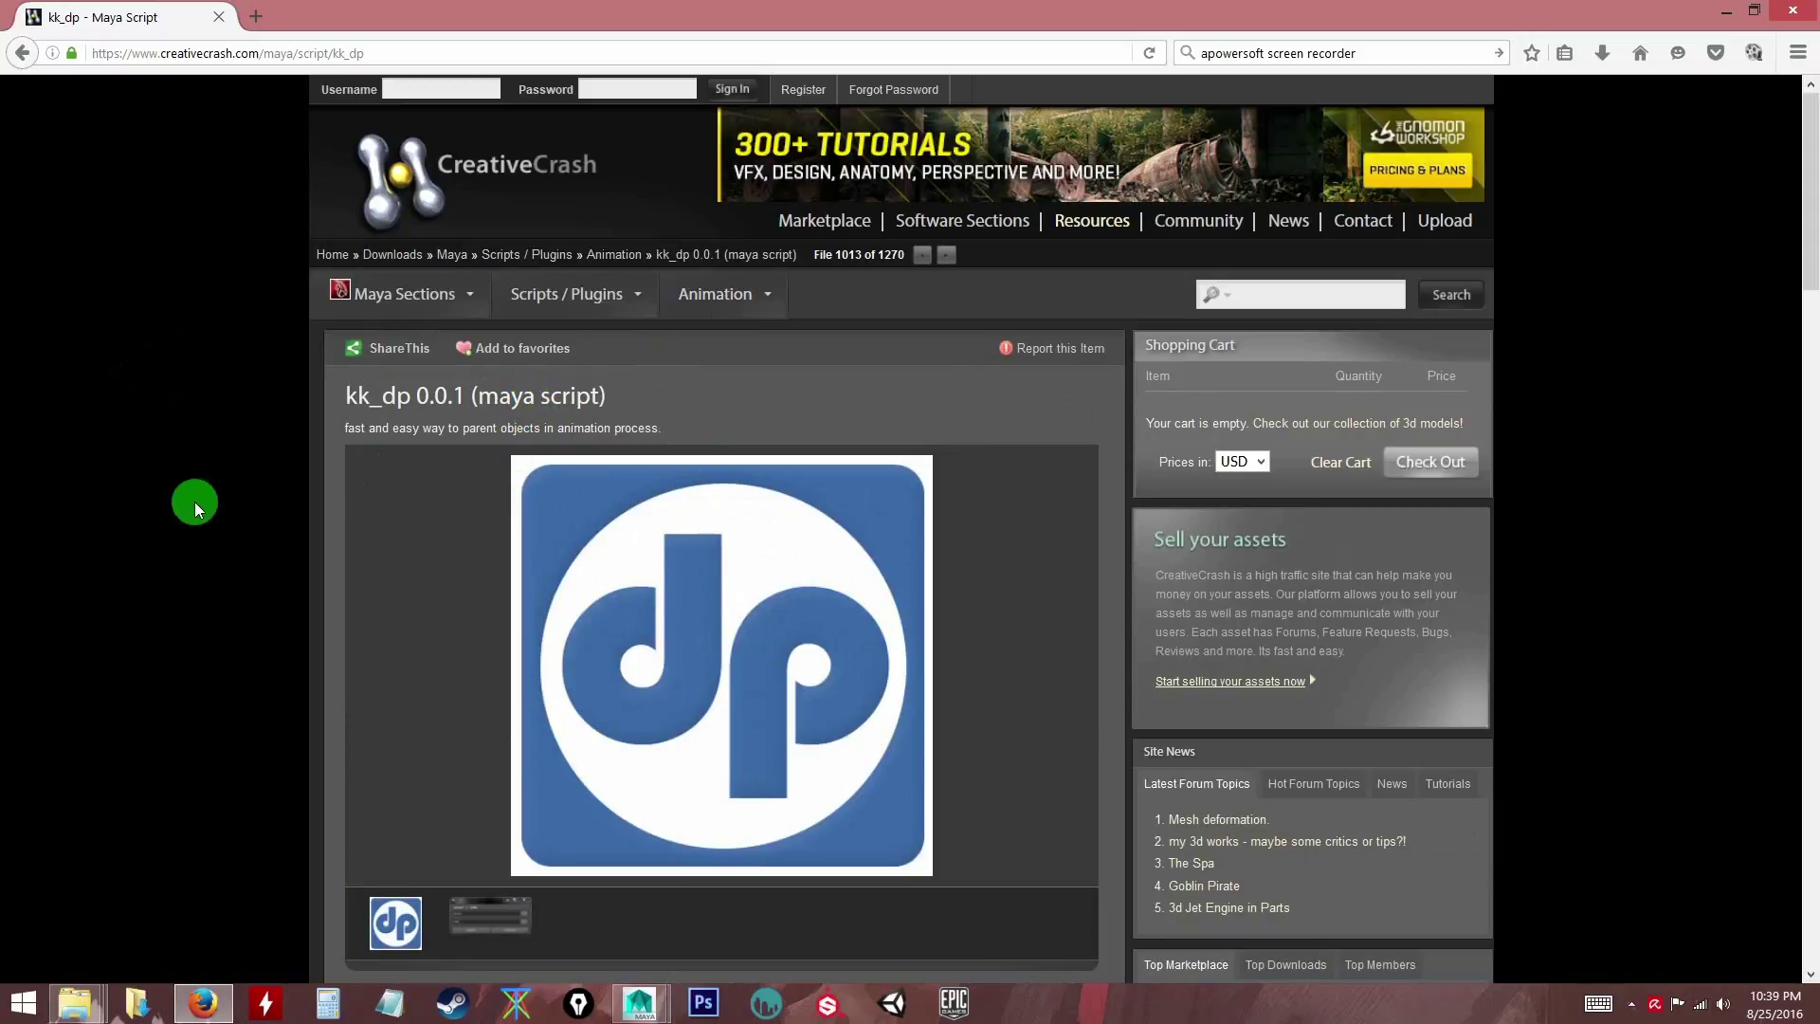
{"action": "scroll", "coordinate": [201, 525], "scroll_direction": "down", "scroll_amount": 2}
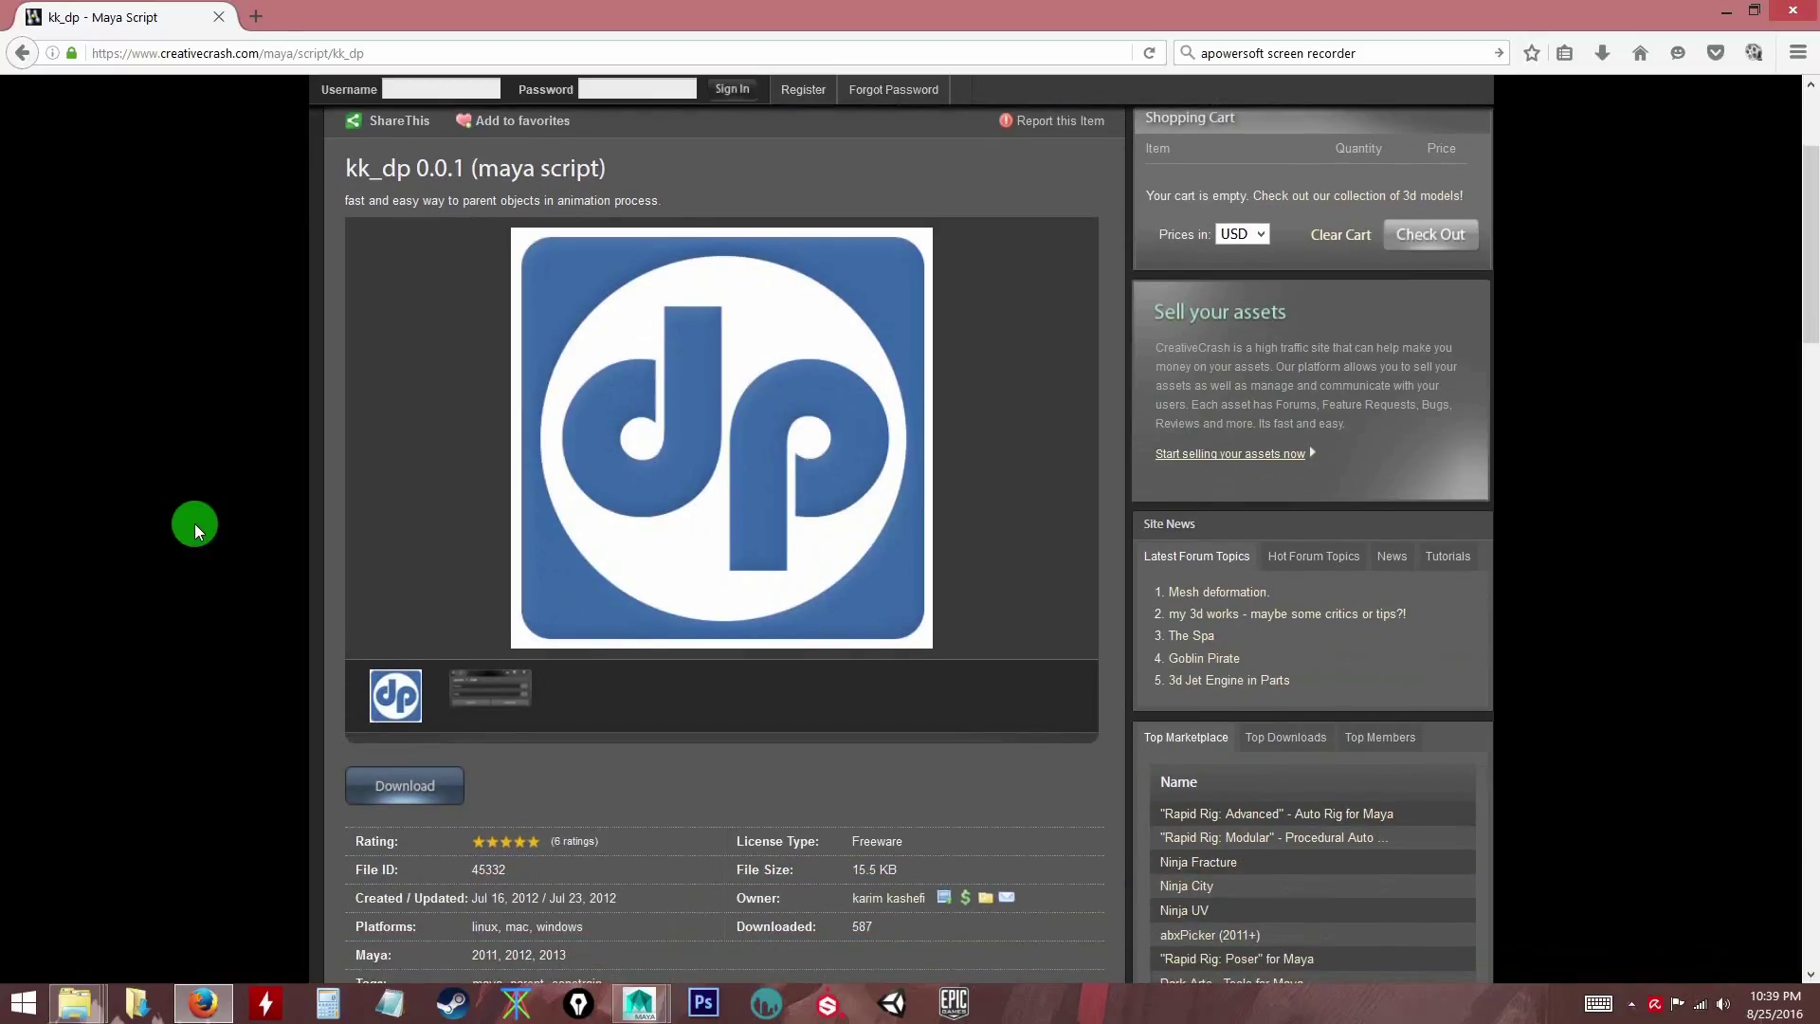
{"action": "scroll", "coordinate": [195, 523], "scroll_direction": "down", "scroll_amount": 1}
{"action": "scroll", "coordinate": [195, 524], "scroll_direction": "up", "scroll_amount": 2}
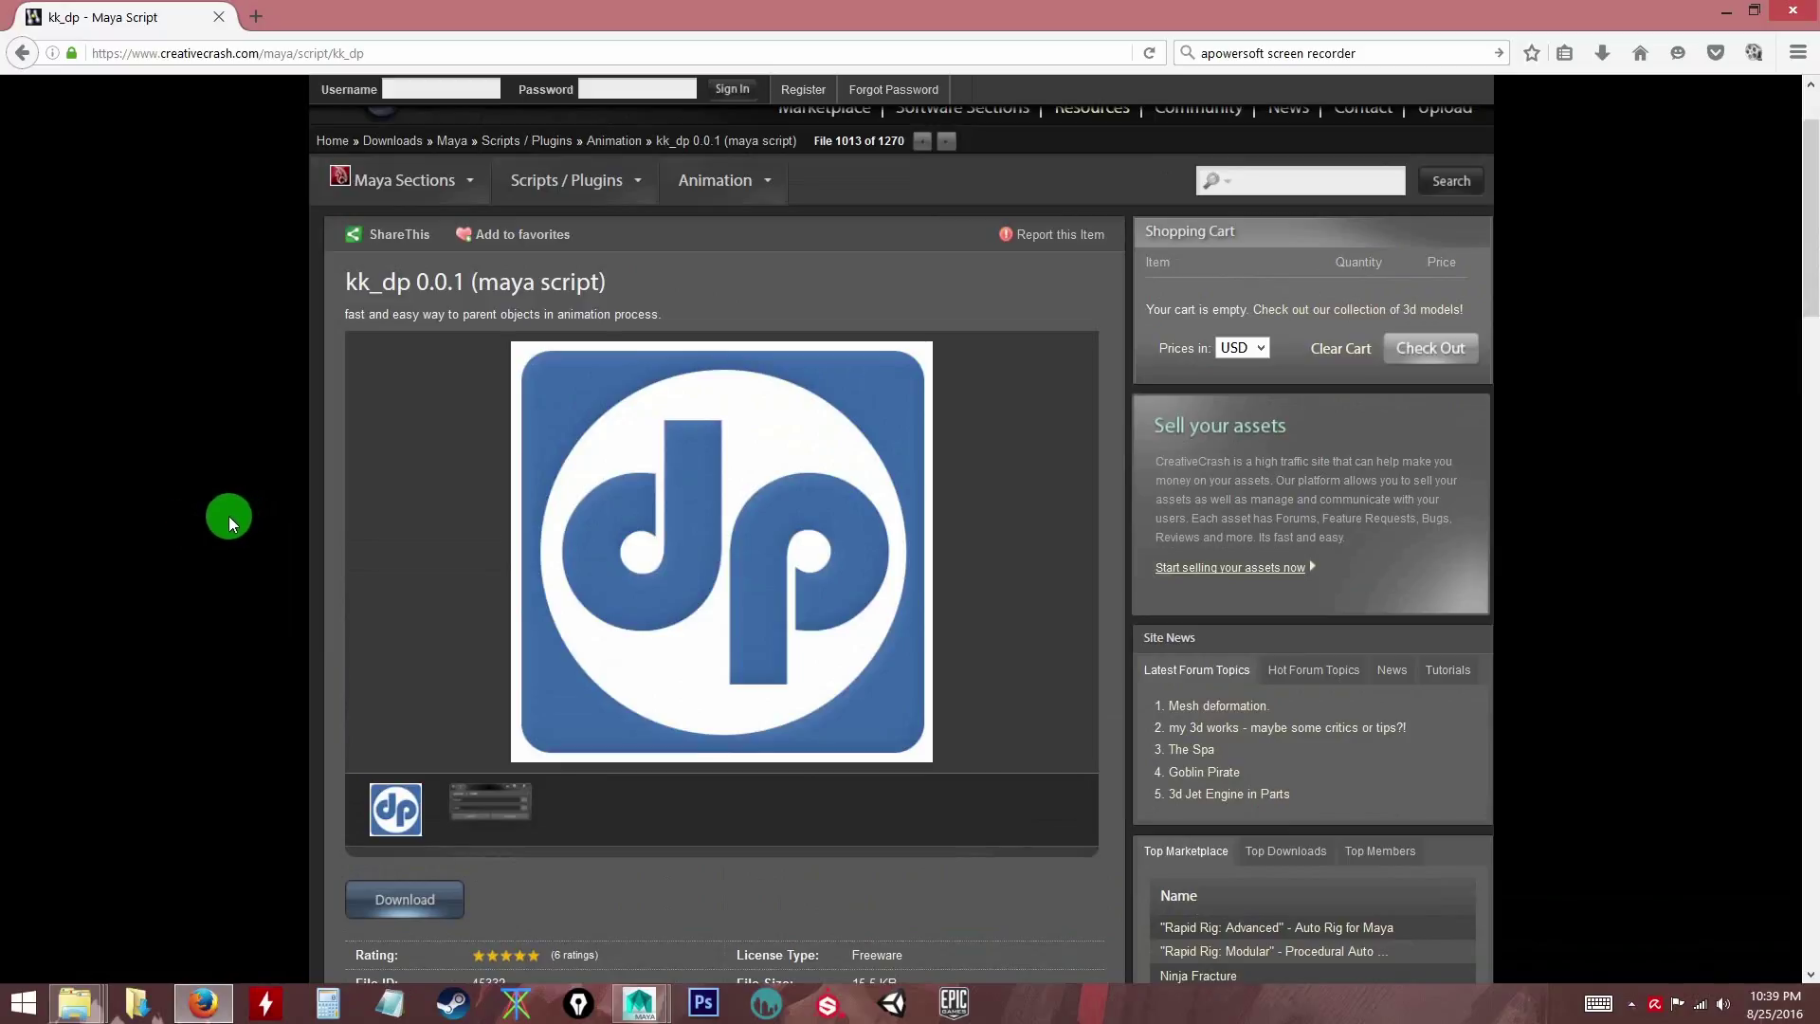
{"action": "scroll", "coordinate": [229, 515], "scroll_direction": "up", "scroll_amount": 1}
{"action": "scroll", "coordinate": [229, 516], "scroll_direction": "down", "scroll_amount": 1}
{"action": "left_click_drag", "start_coordinate": [348, 281], "coordinate": [382, 281]}
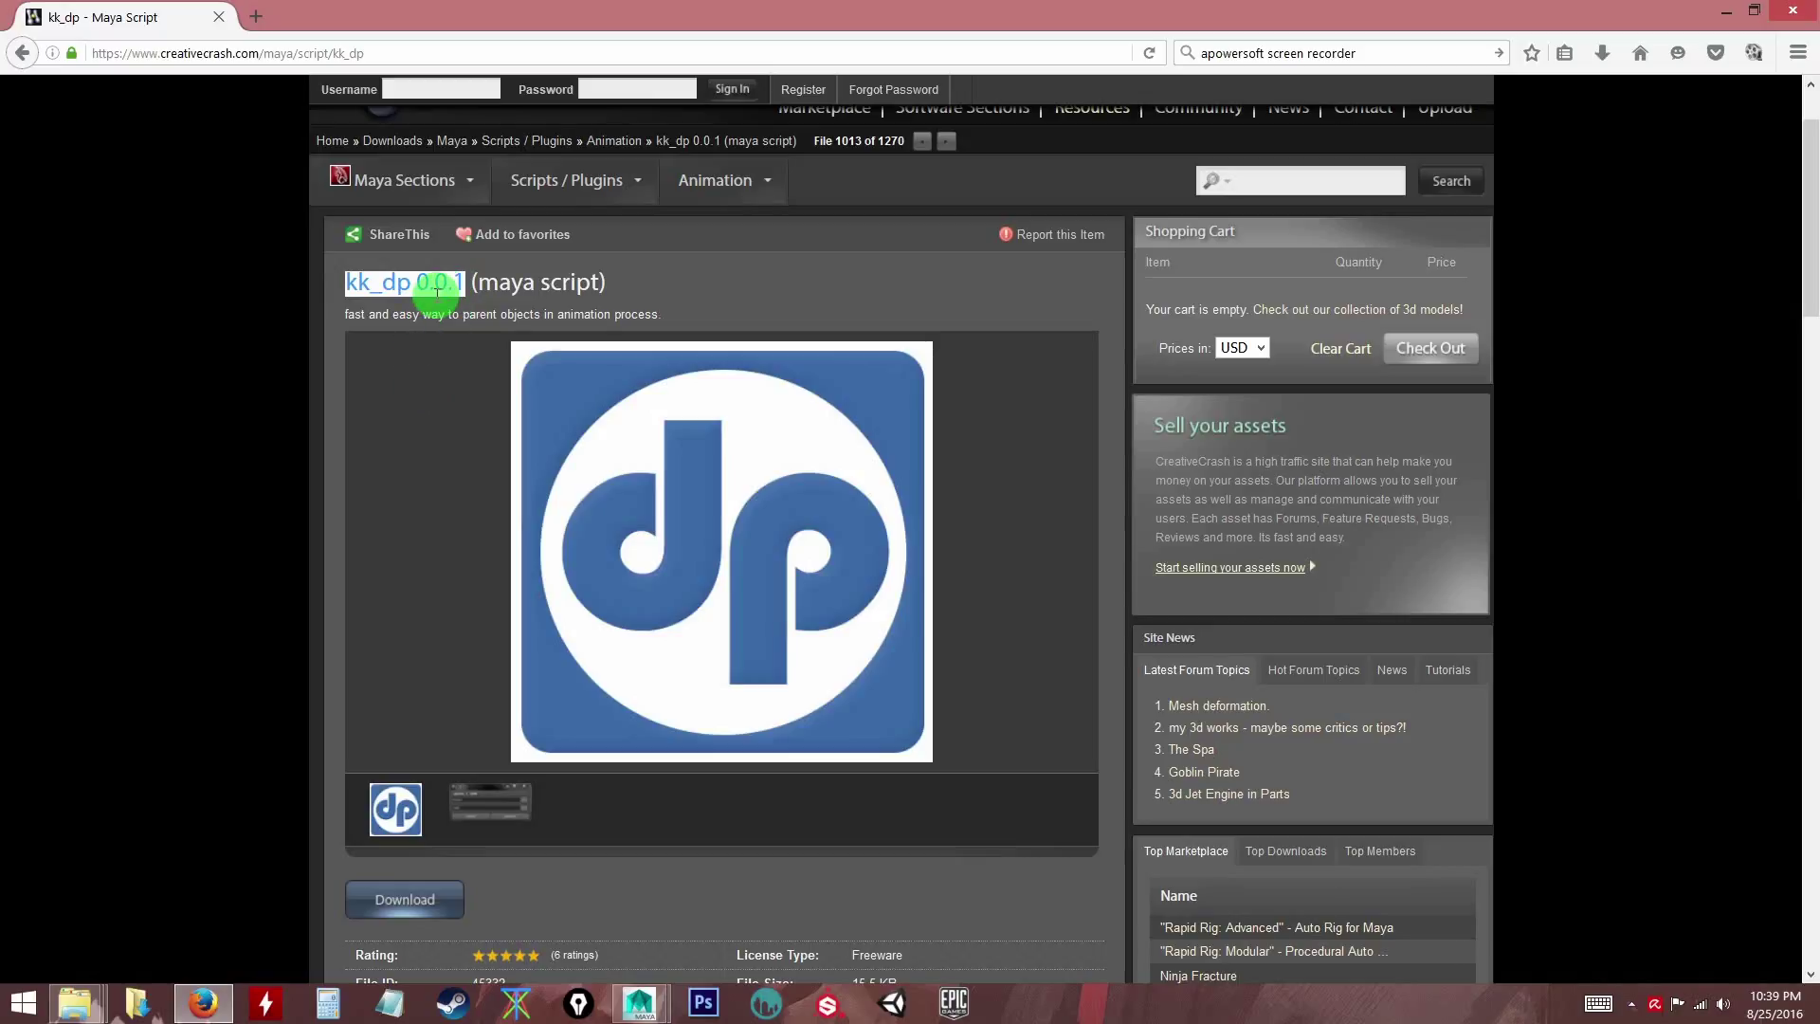
{"action": "left_click", "coordinate": [407, 291]}
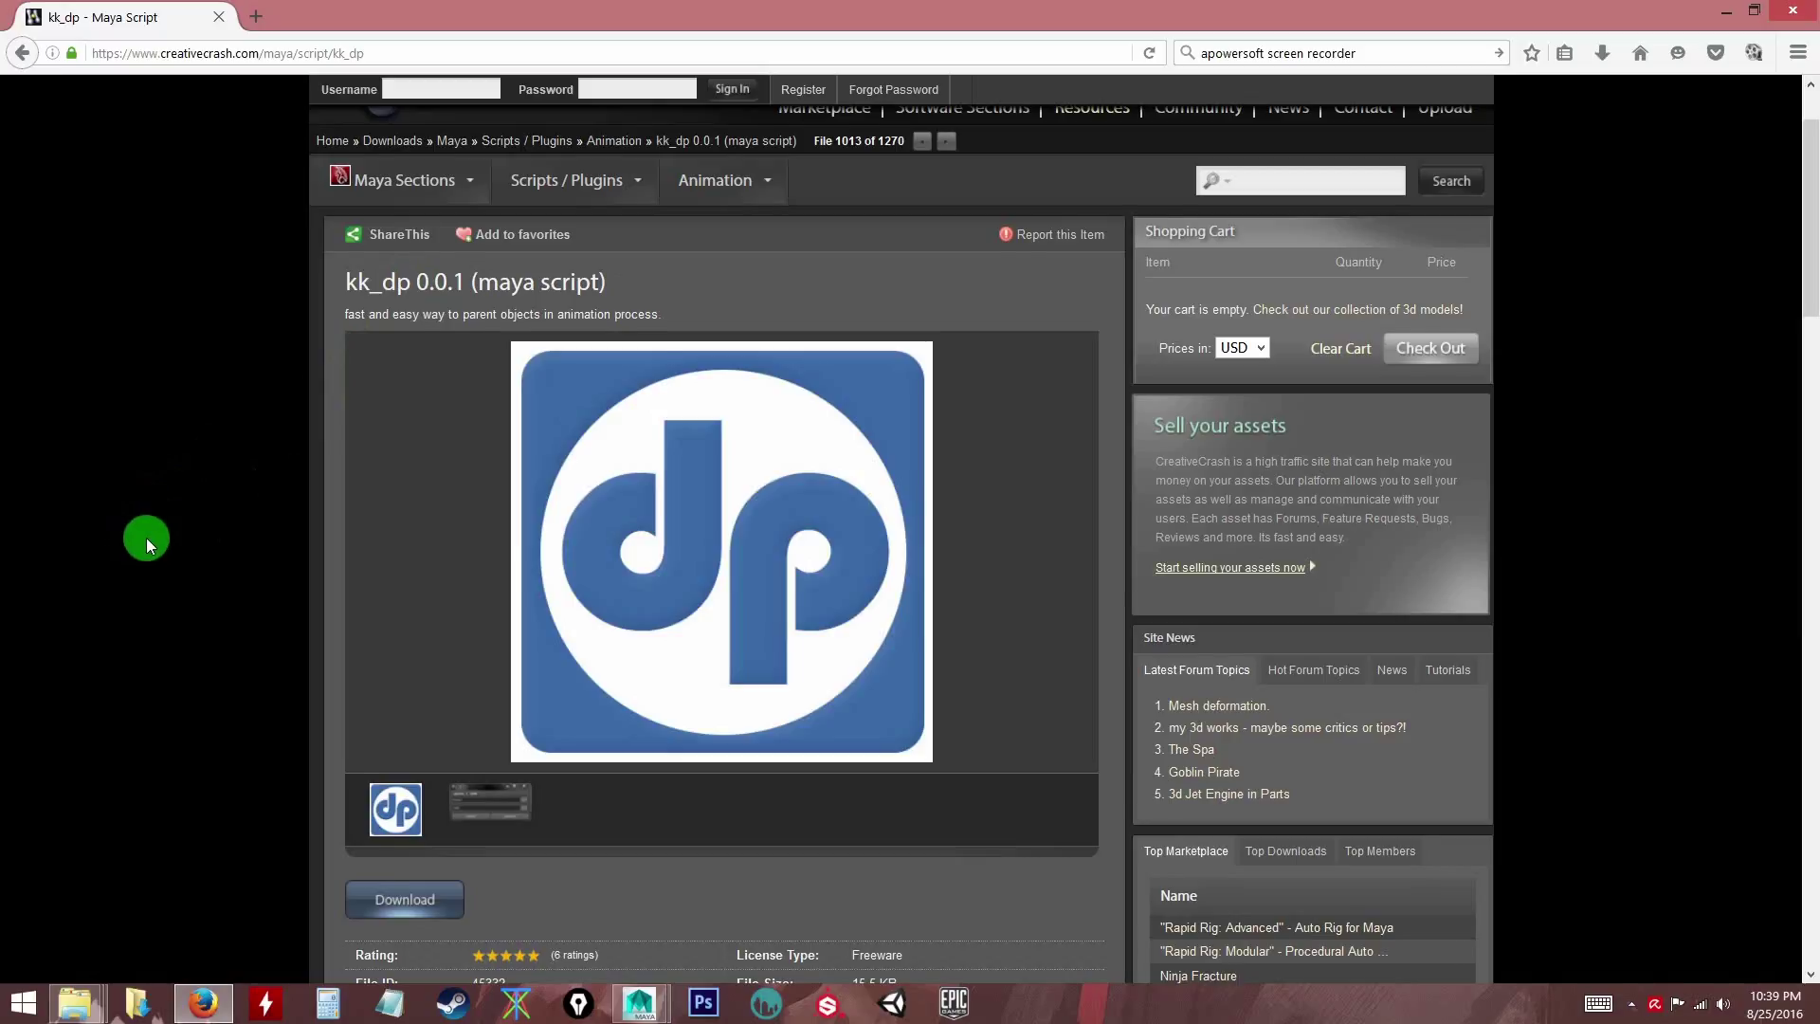
{"action": "scroll", "coordinate": [144, 546], "scroll_direction": "down", "scroll_amount": 6}
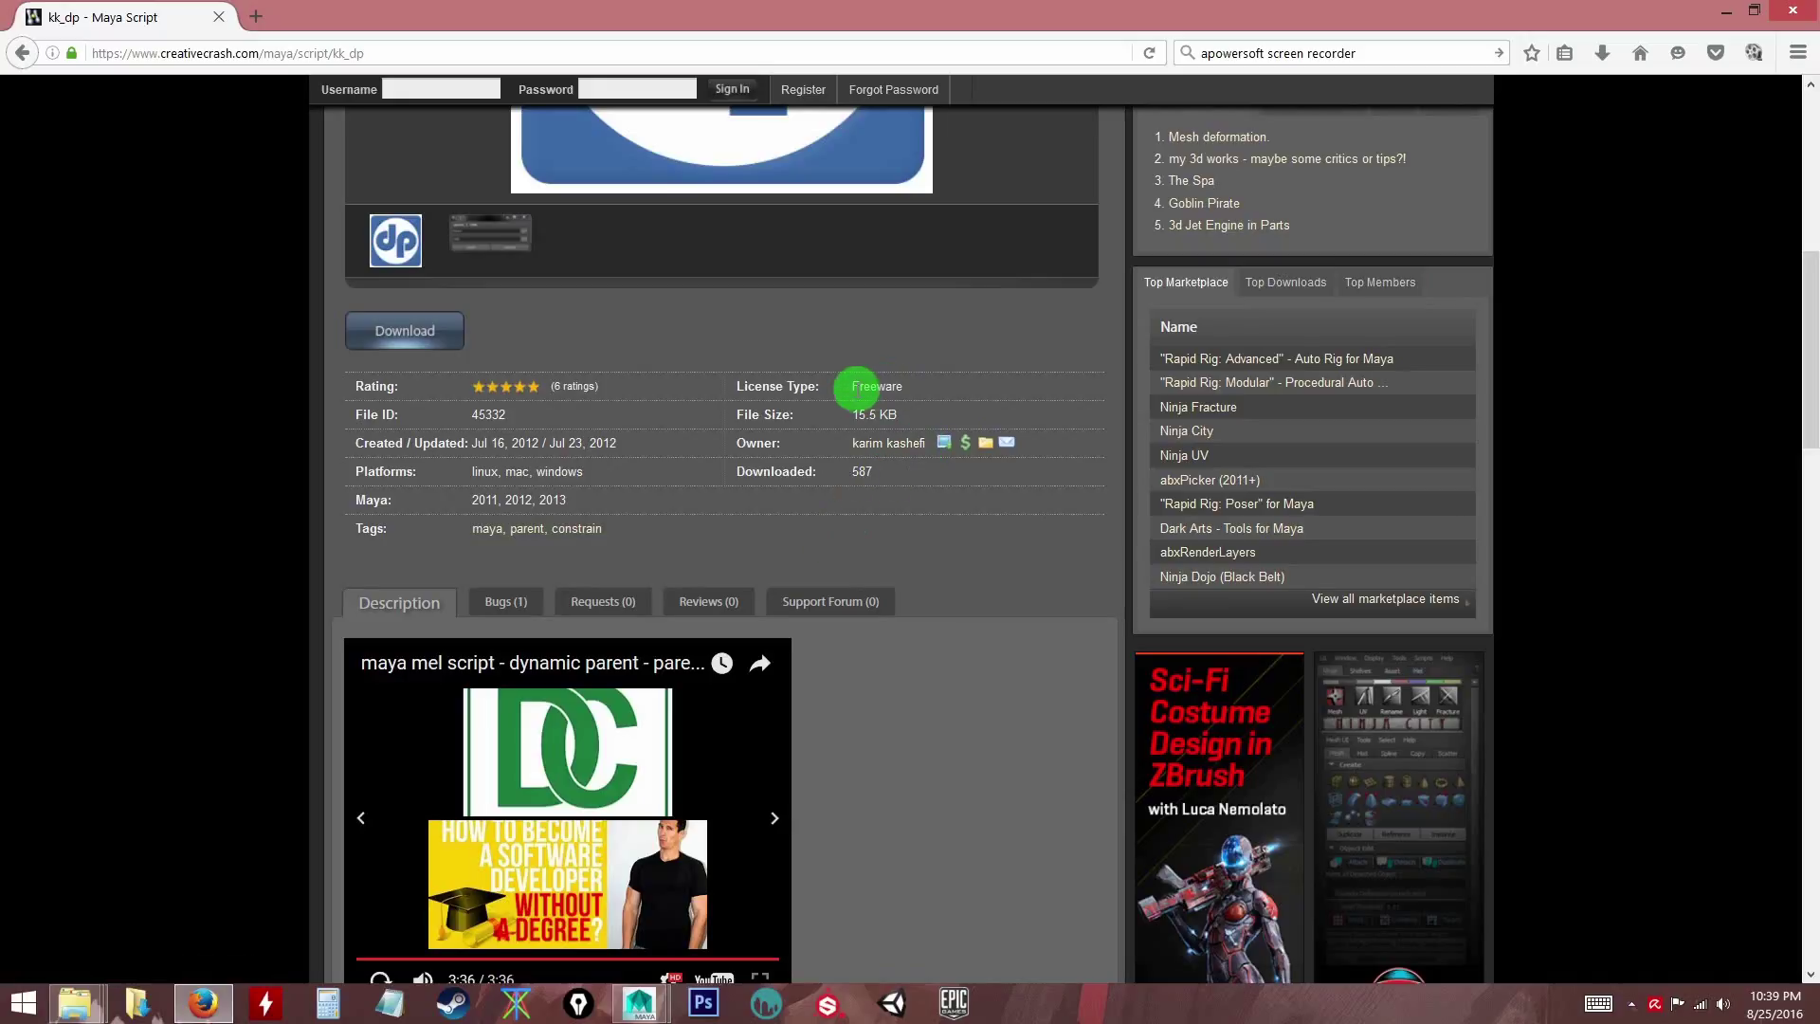
{"action": "left_click_drag", "start_coordinate": [864, 385], "coordinate": [954, 389]}
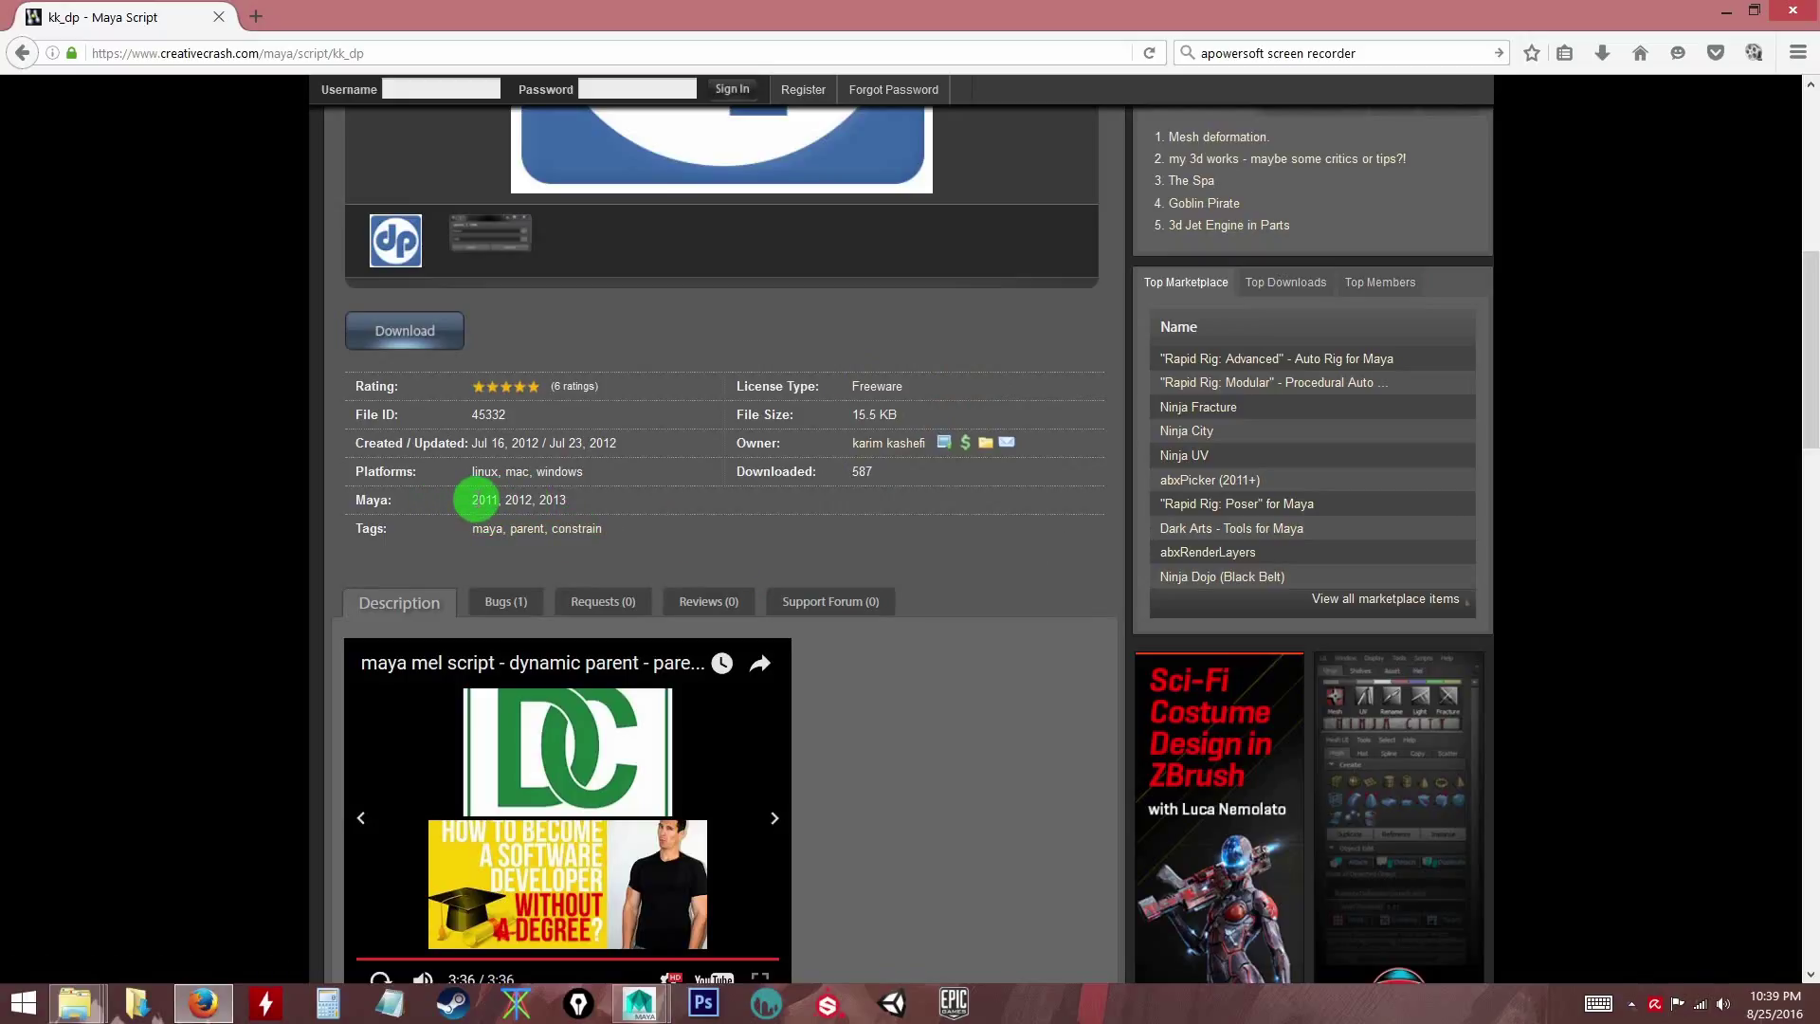
{"action": "triple_click", "coordinate": [497, 498]}
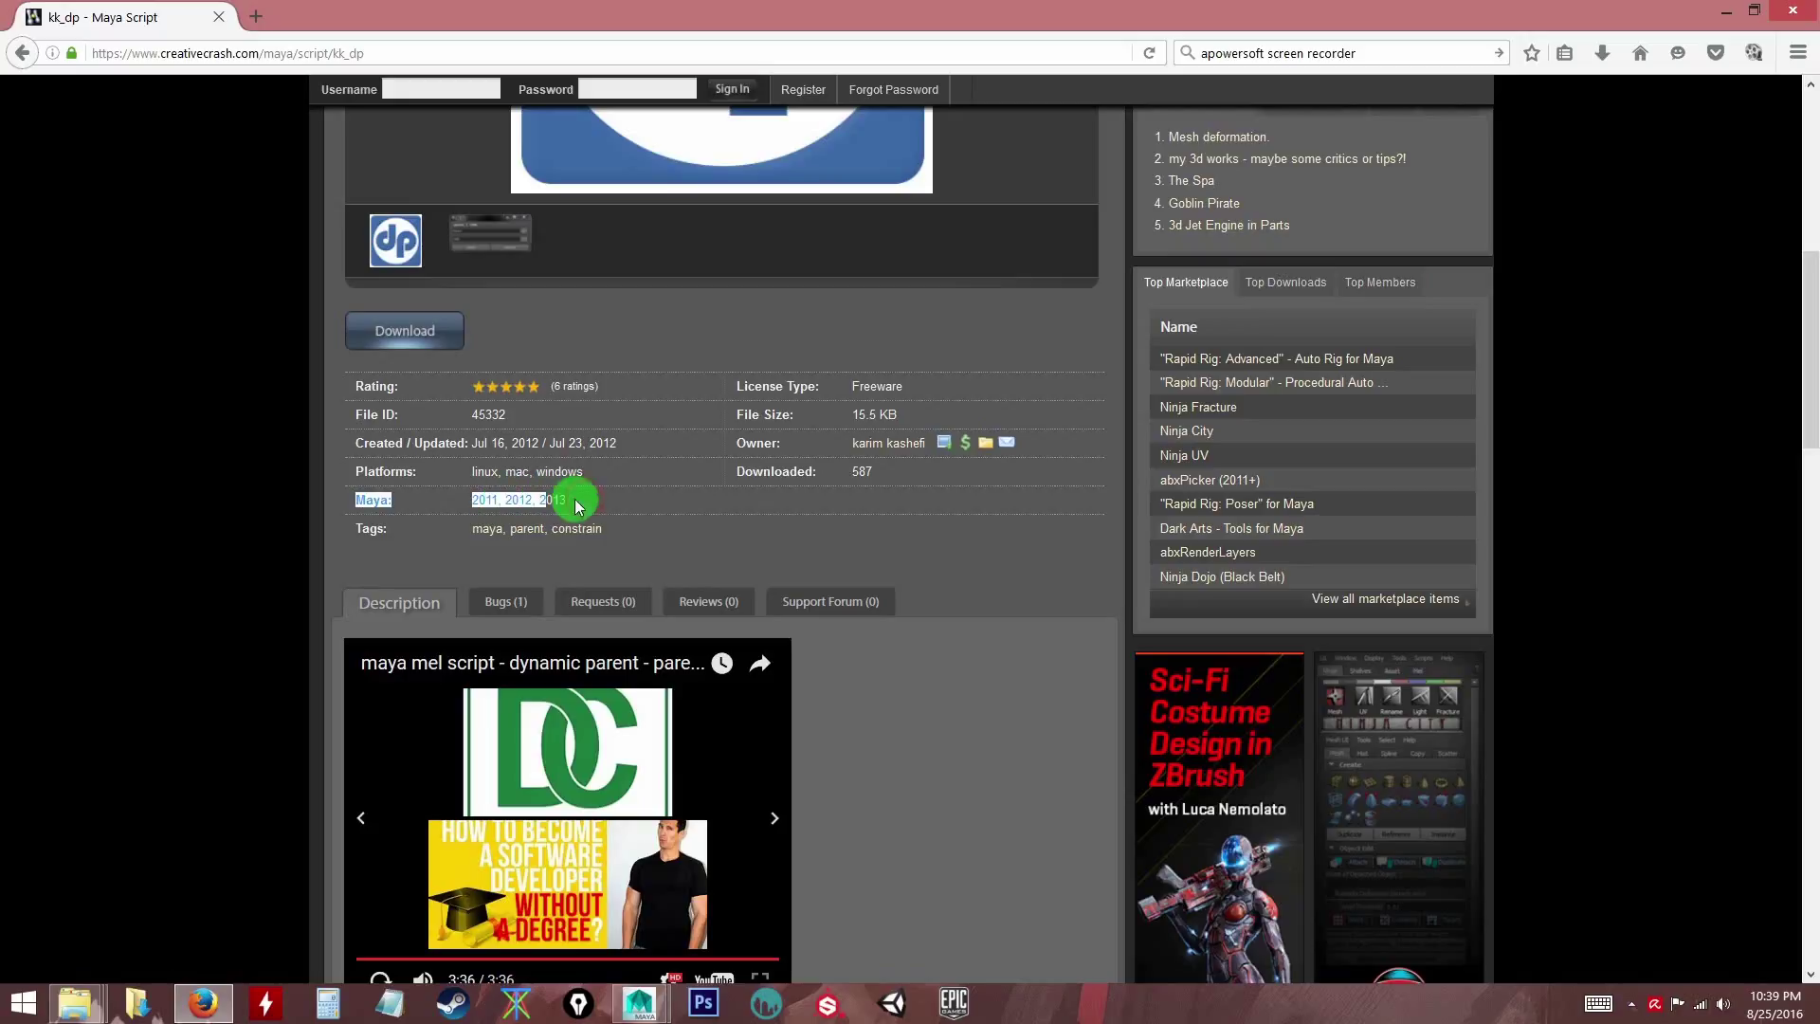
{"action": "left_click", "coordinate": [618, 496]}
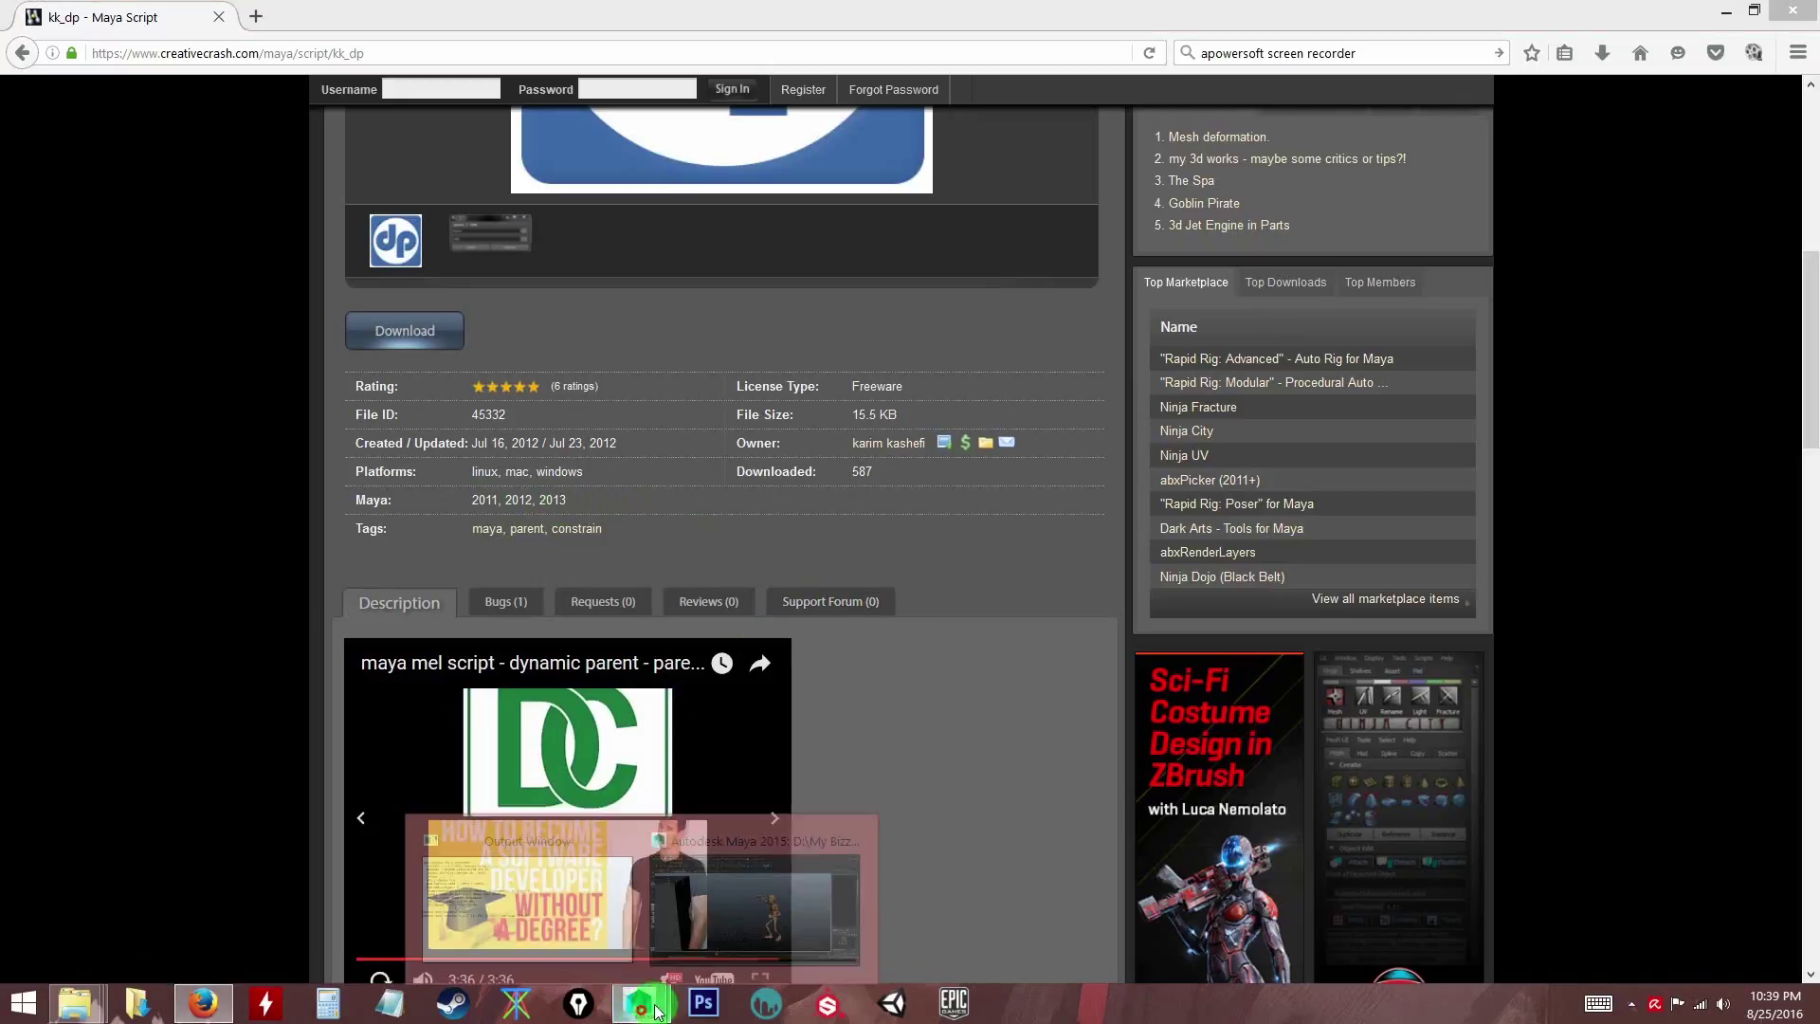
{"action": "left_click", "coordinate": [801, 895]}
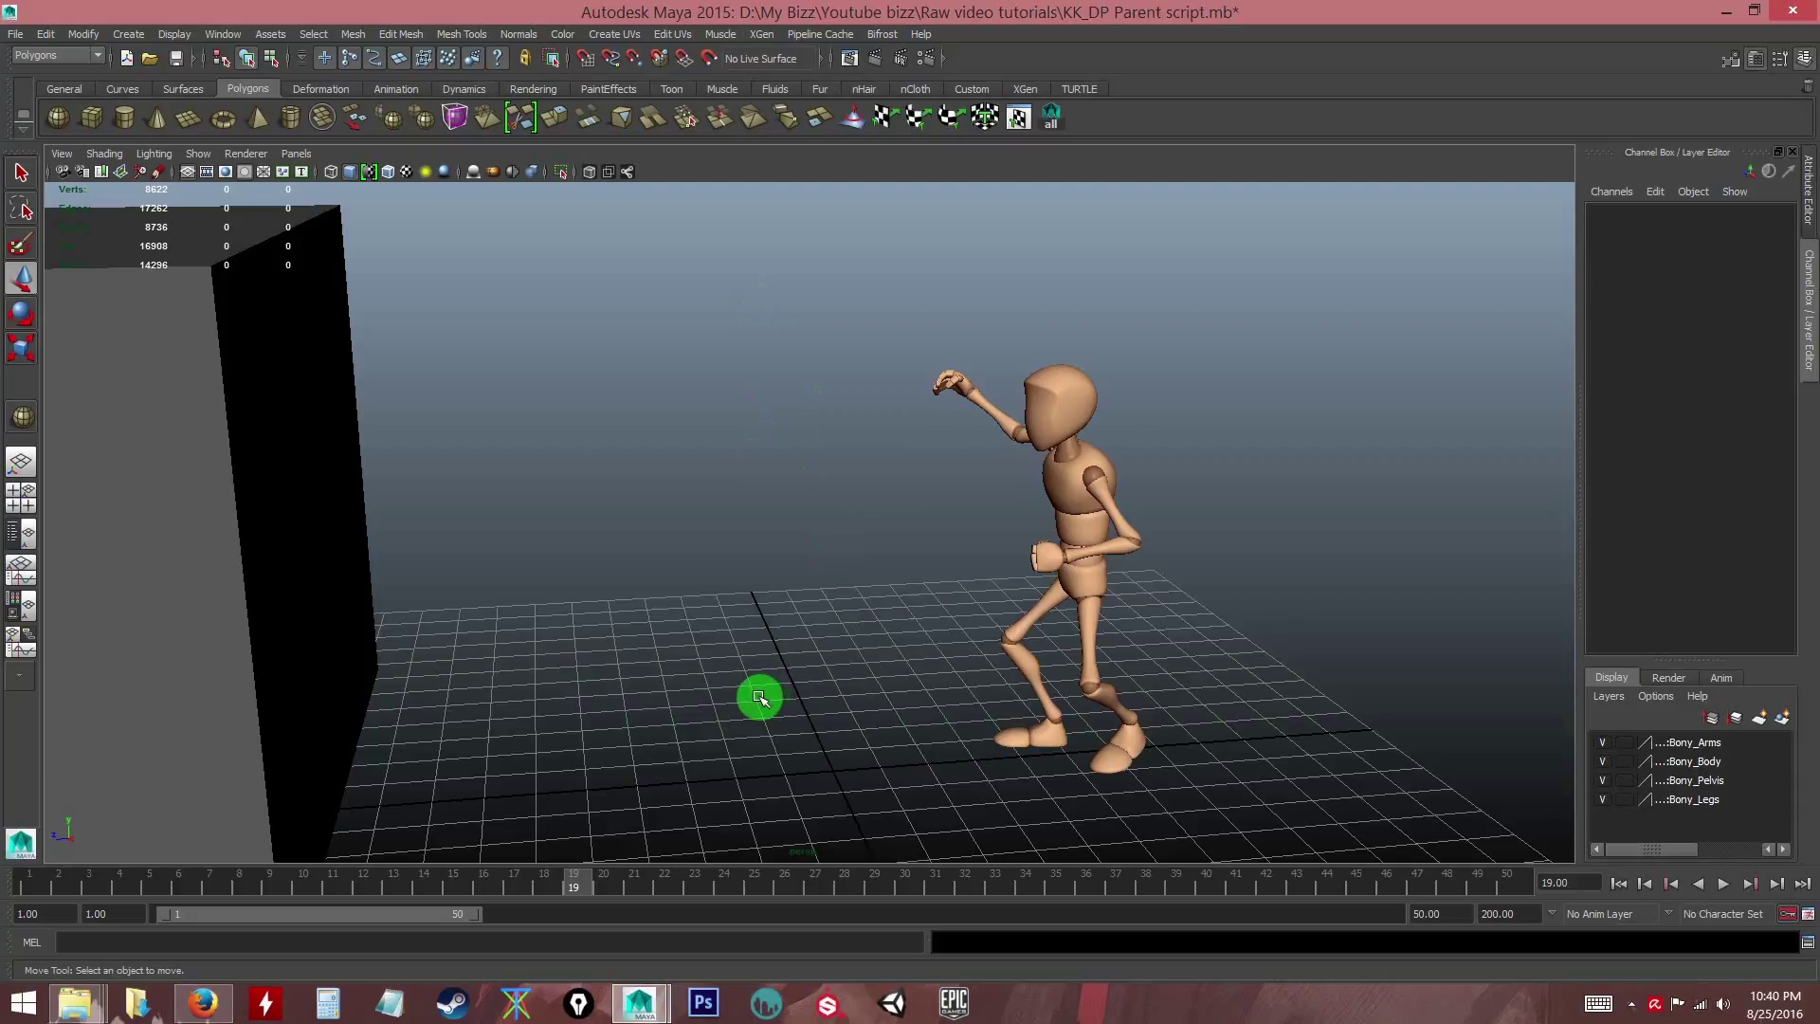
{"action": "left_click", "coordinate": [204, 1003]}
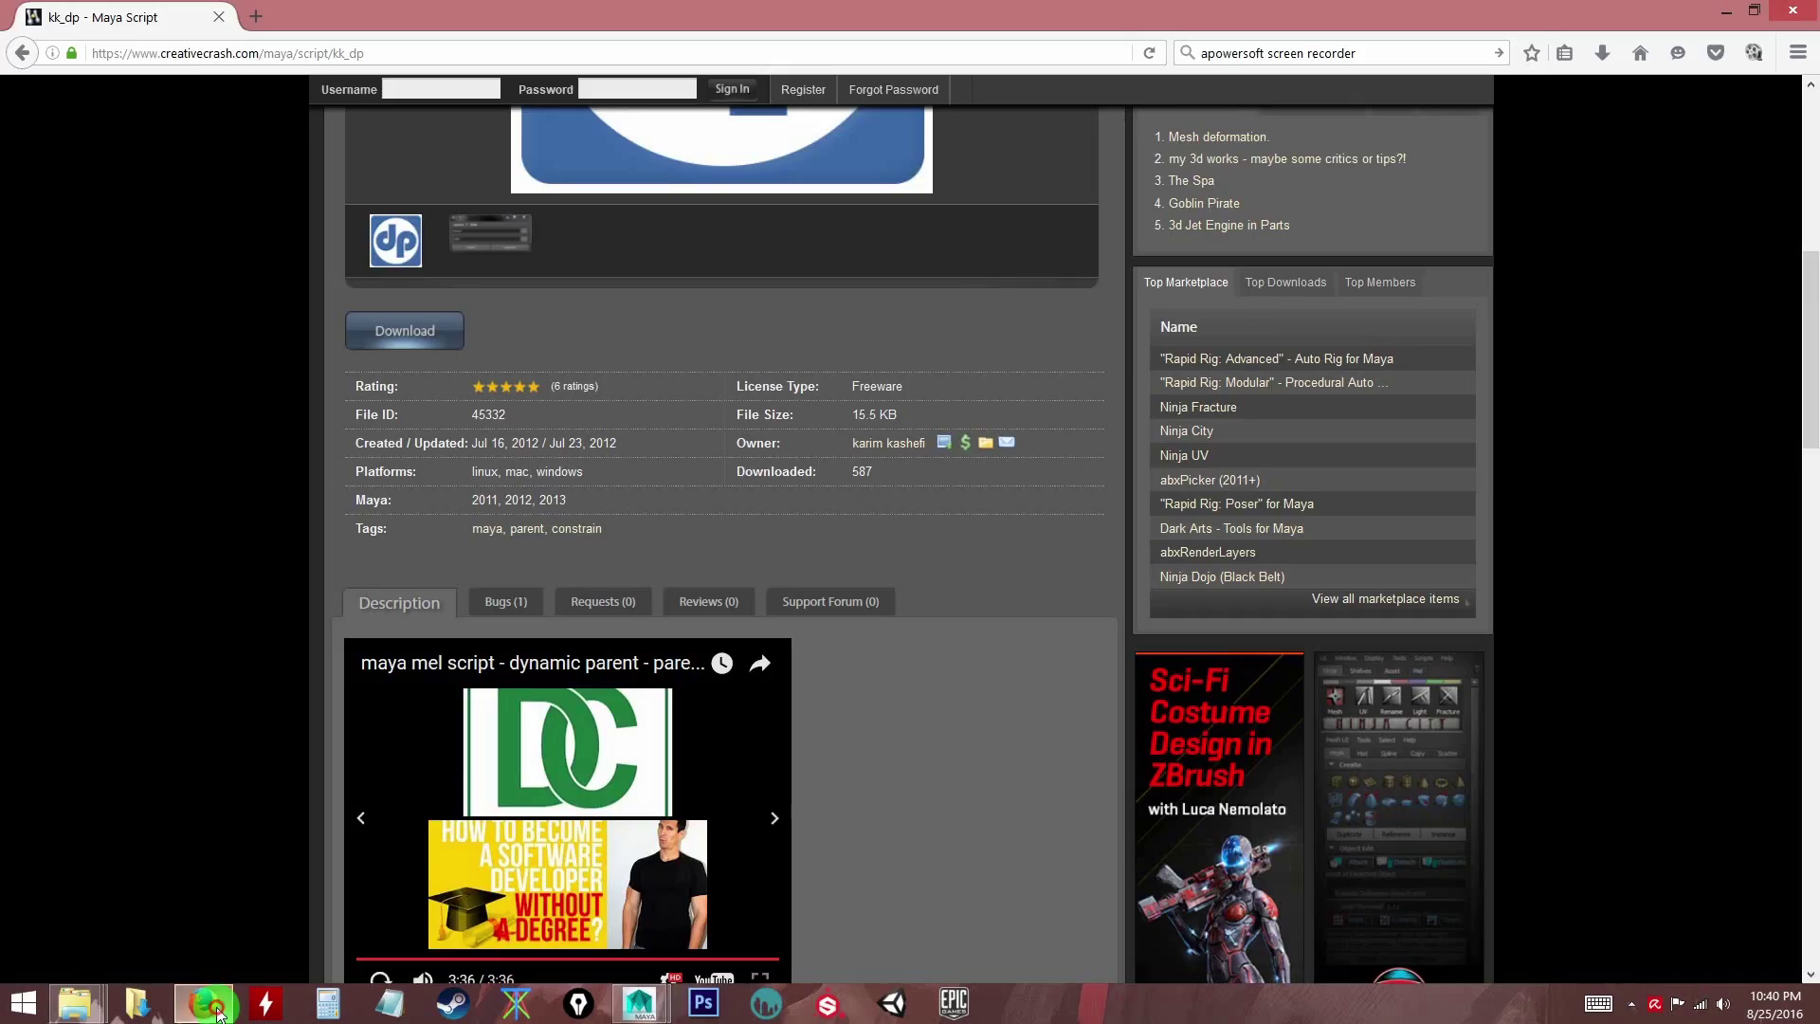
{"action": "scroll", "coordinate": [186, 502], "scroll_direction": "down", "scroll_amount": 5}
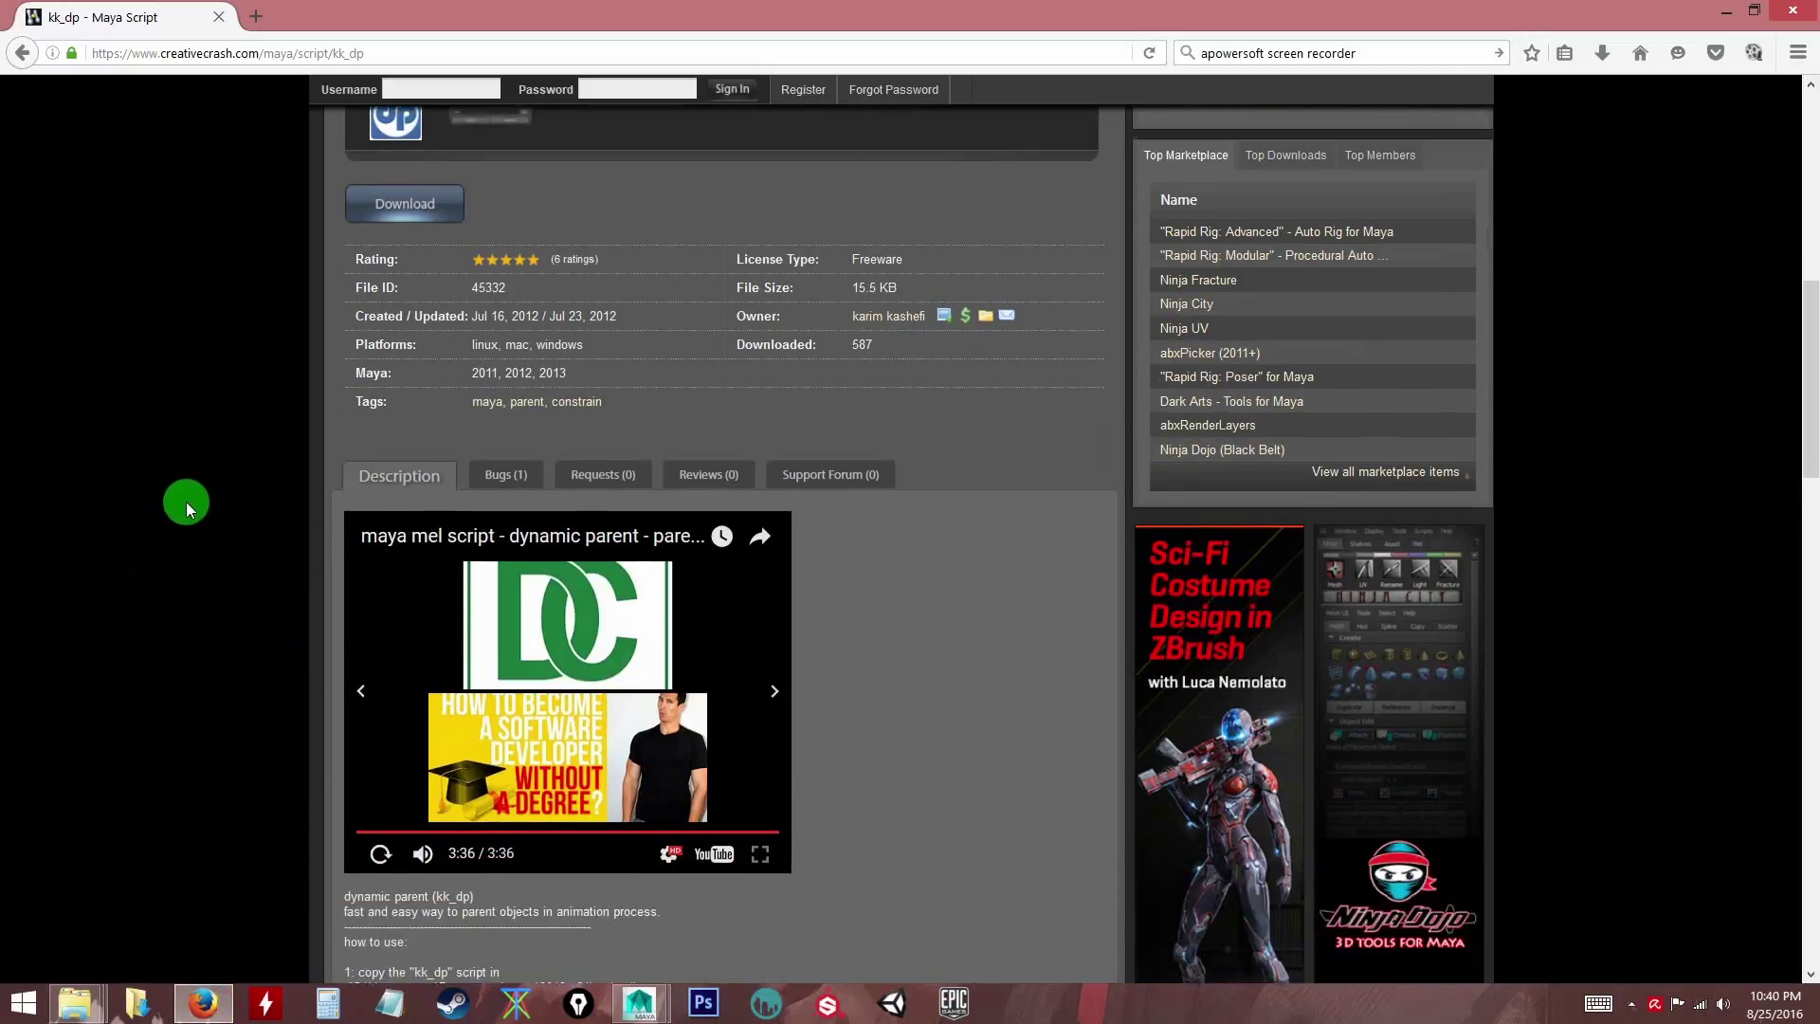
{"action": "scroll", "coordinate": [186, 503], "scroll_direction": "down", "scroll_amount": 5}
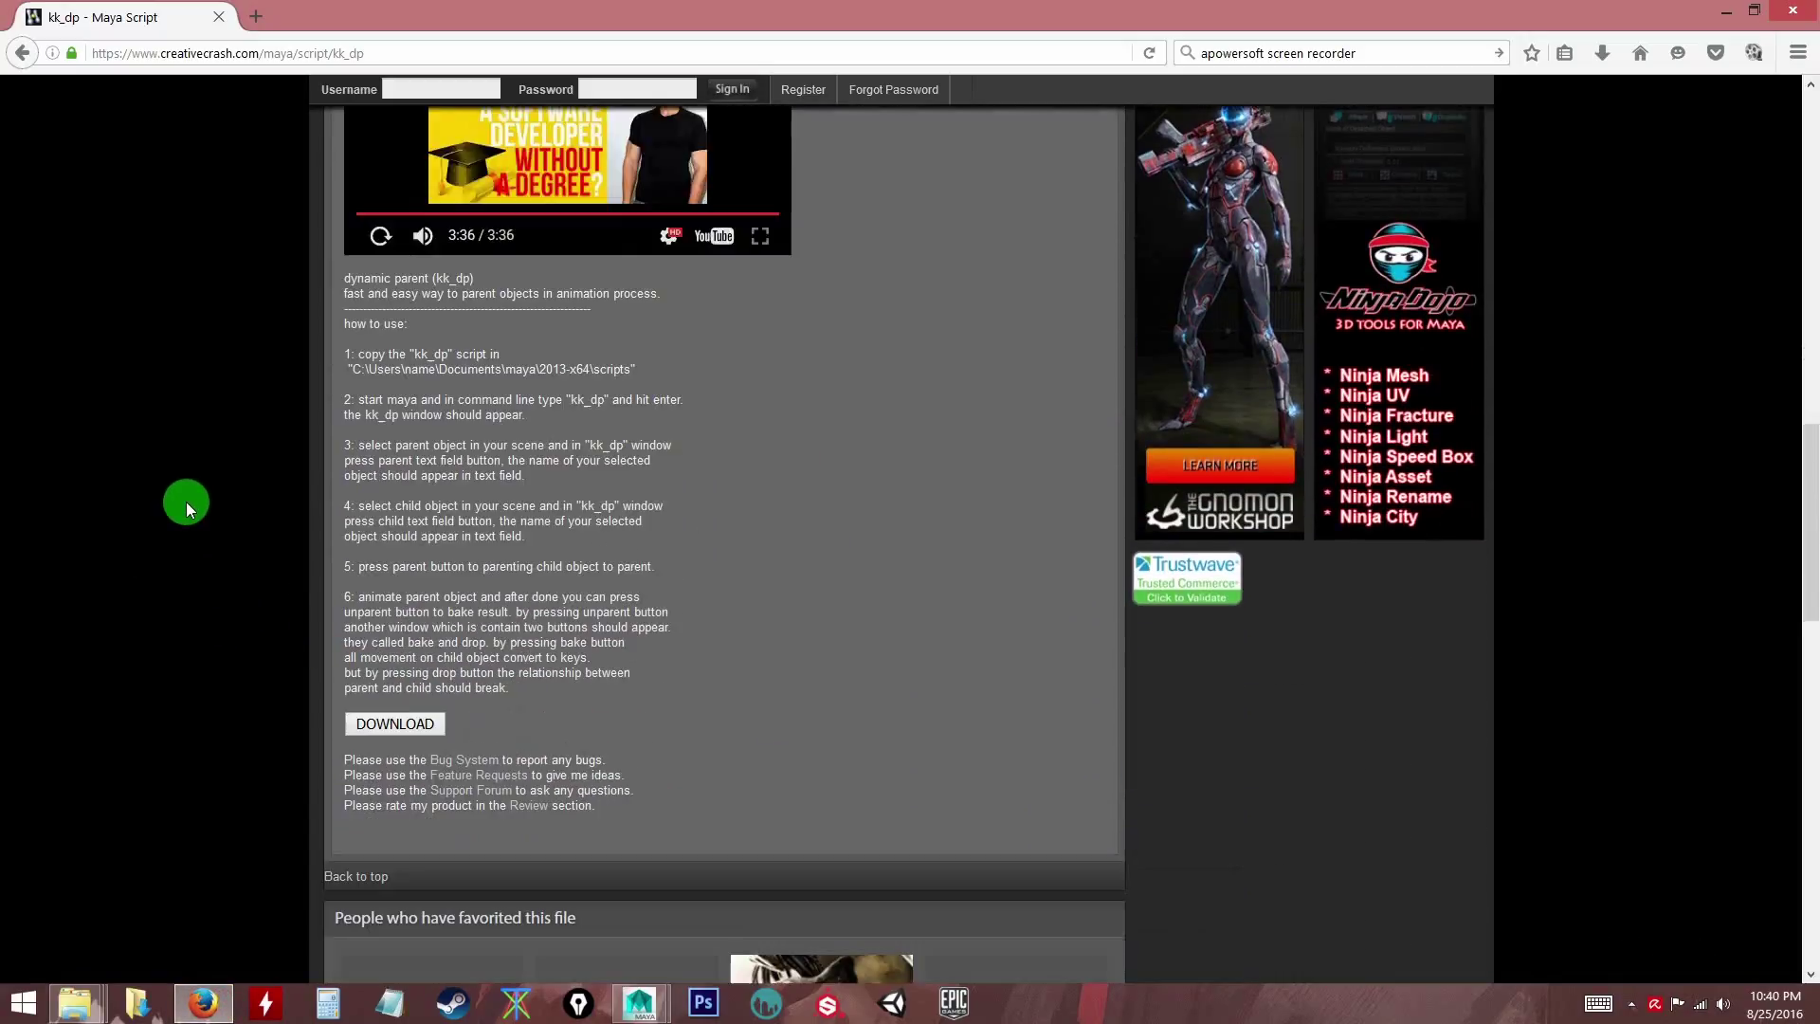
{"action": "scroll", "coordinate": [186, 502], "scroll_direction": "up", "scroll_amount": 6}
{"action": "scroll", "coordinate": [186, 502], "scroll_direction": "up", "scroll_amount": 6}
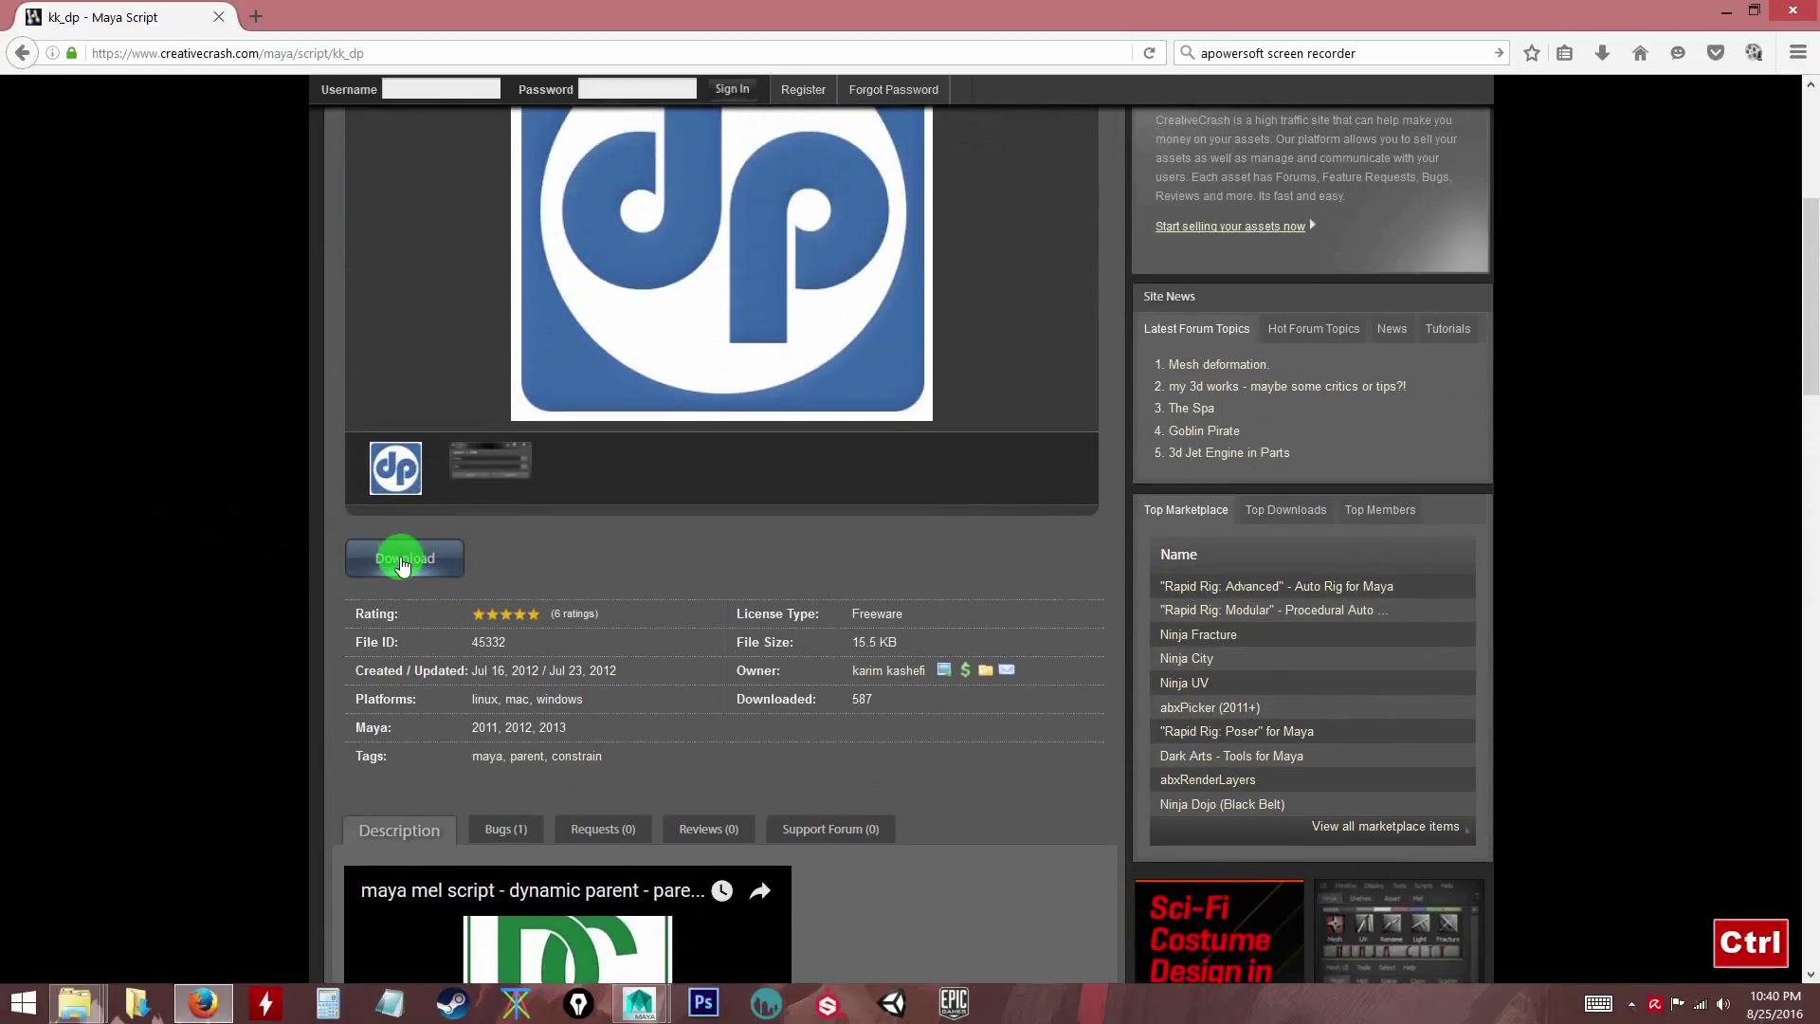
{"action": "scroll", "coordinate": [180, 583], "scroll_direction": "up", "scroll_amount": 4}
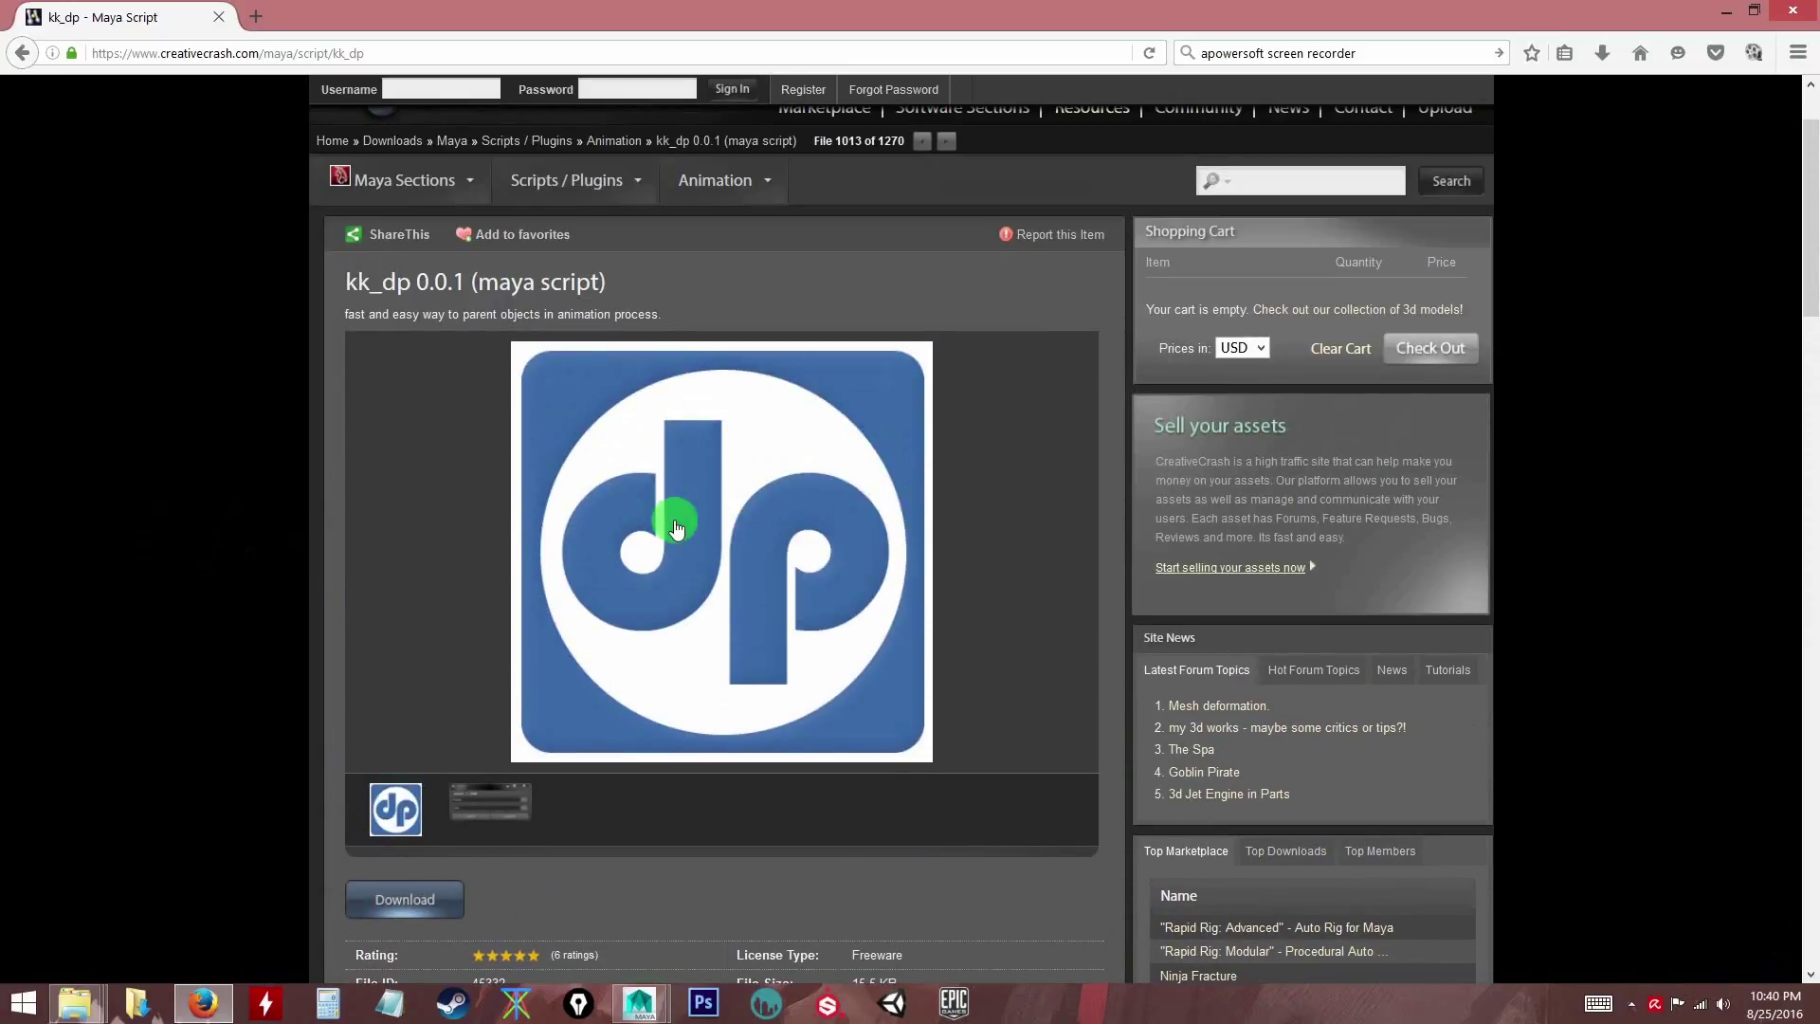
{"action": "scroll", "coordinate": [142, 725], "scroll_direction": "down", "scroll_amount": 1}
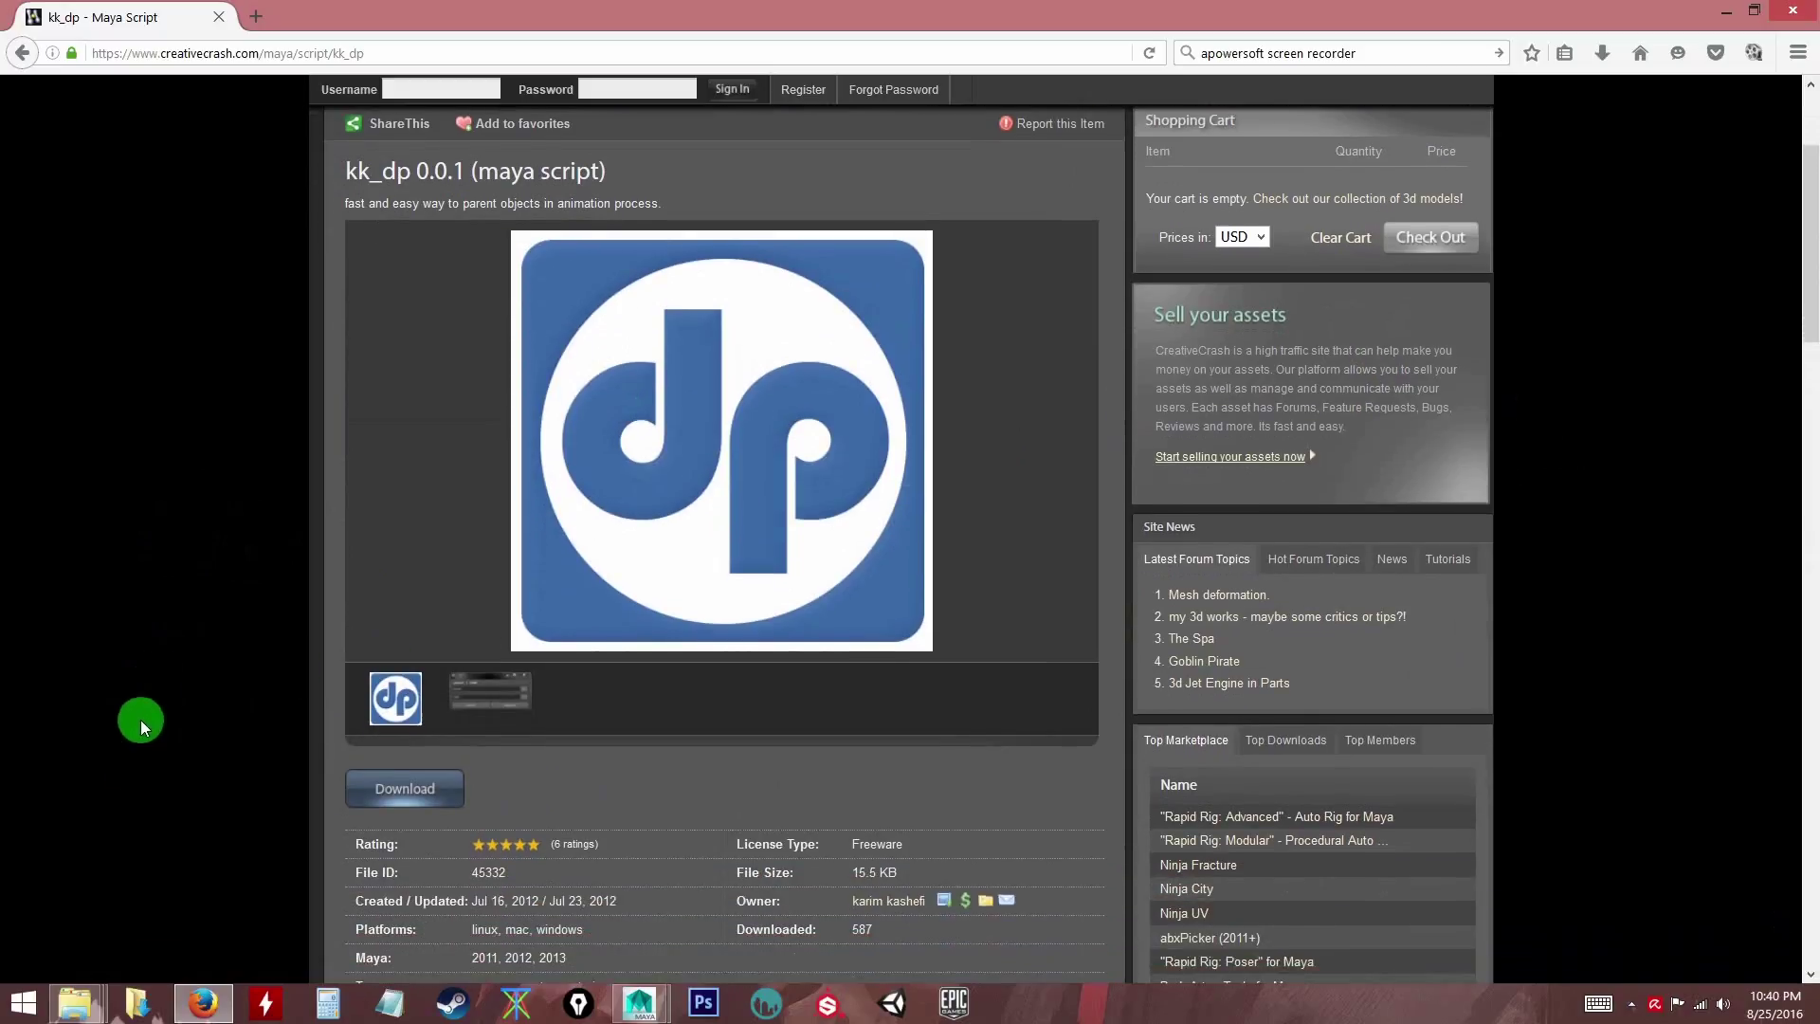
{"action": "mouse_move", "coordinate": [76, 1003]}
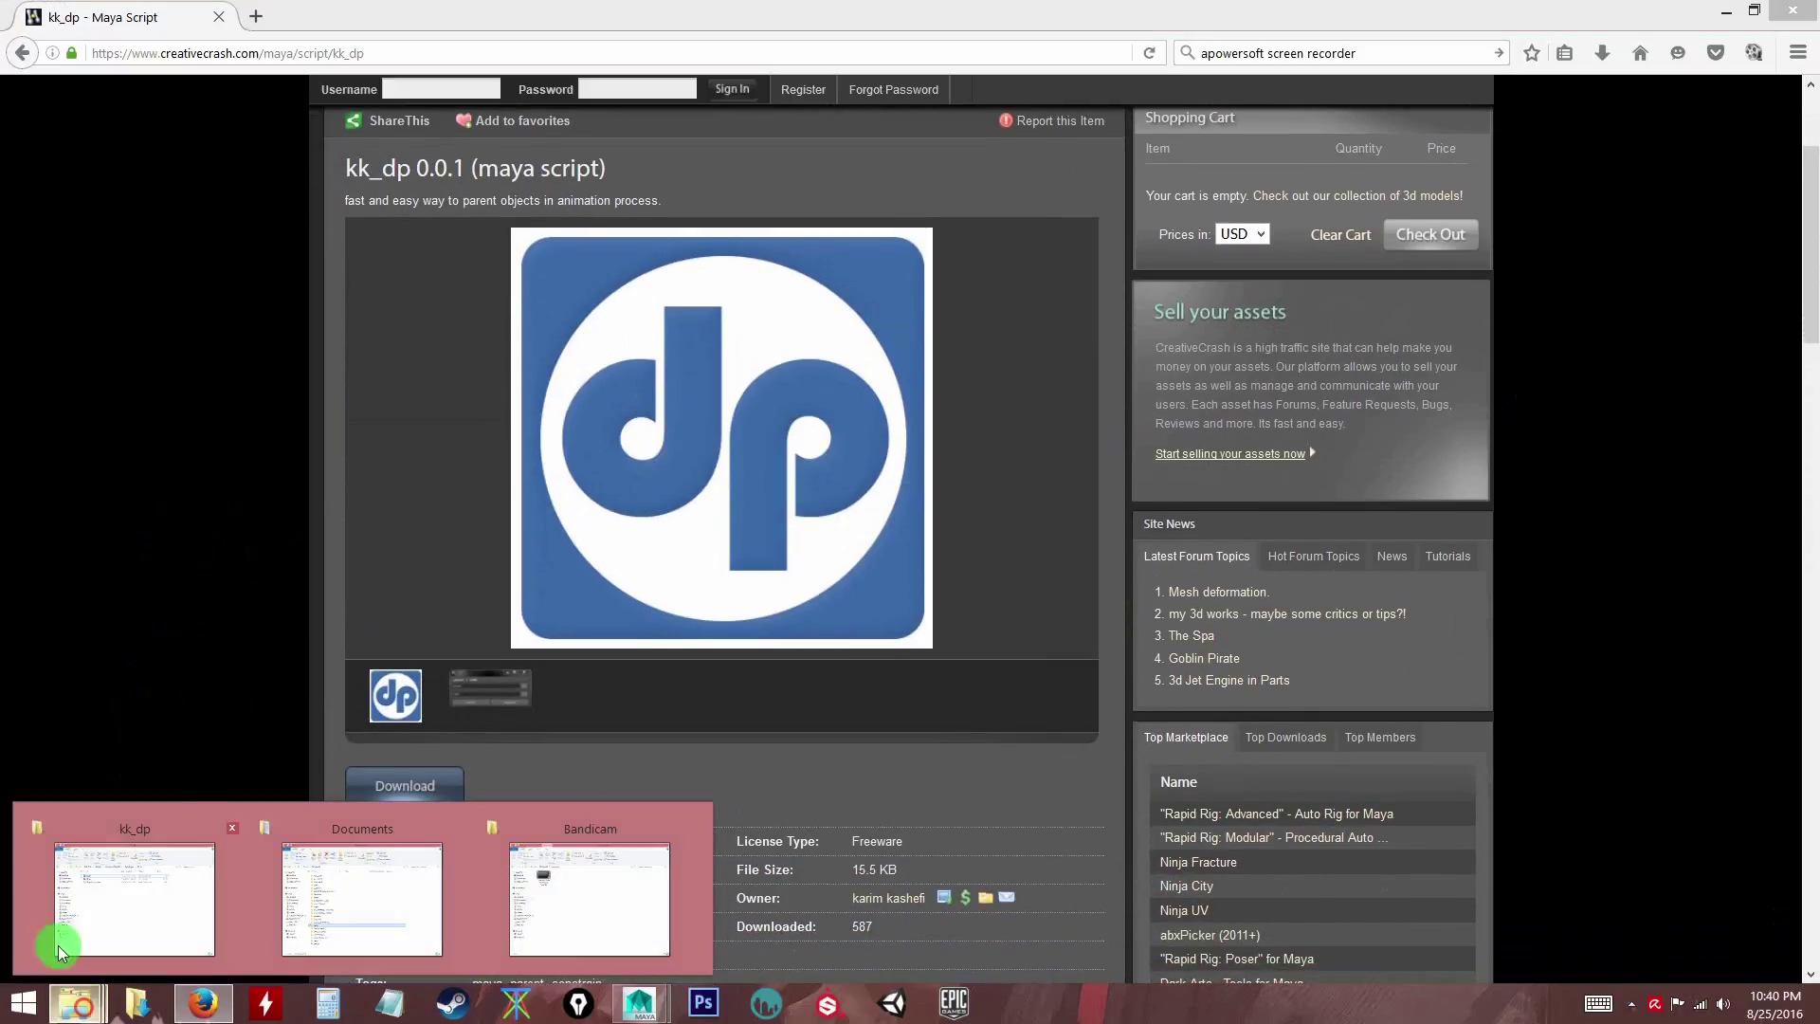
- Look over the kk_dp folder's files, previewing the kk_dp image
{"action": "left_click", "coordinate": [171, 885]}
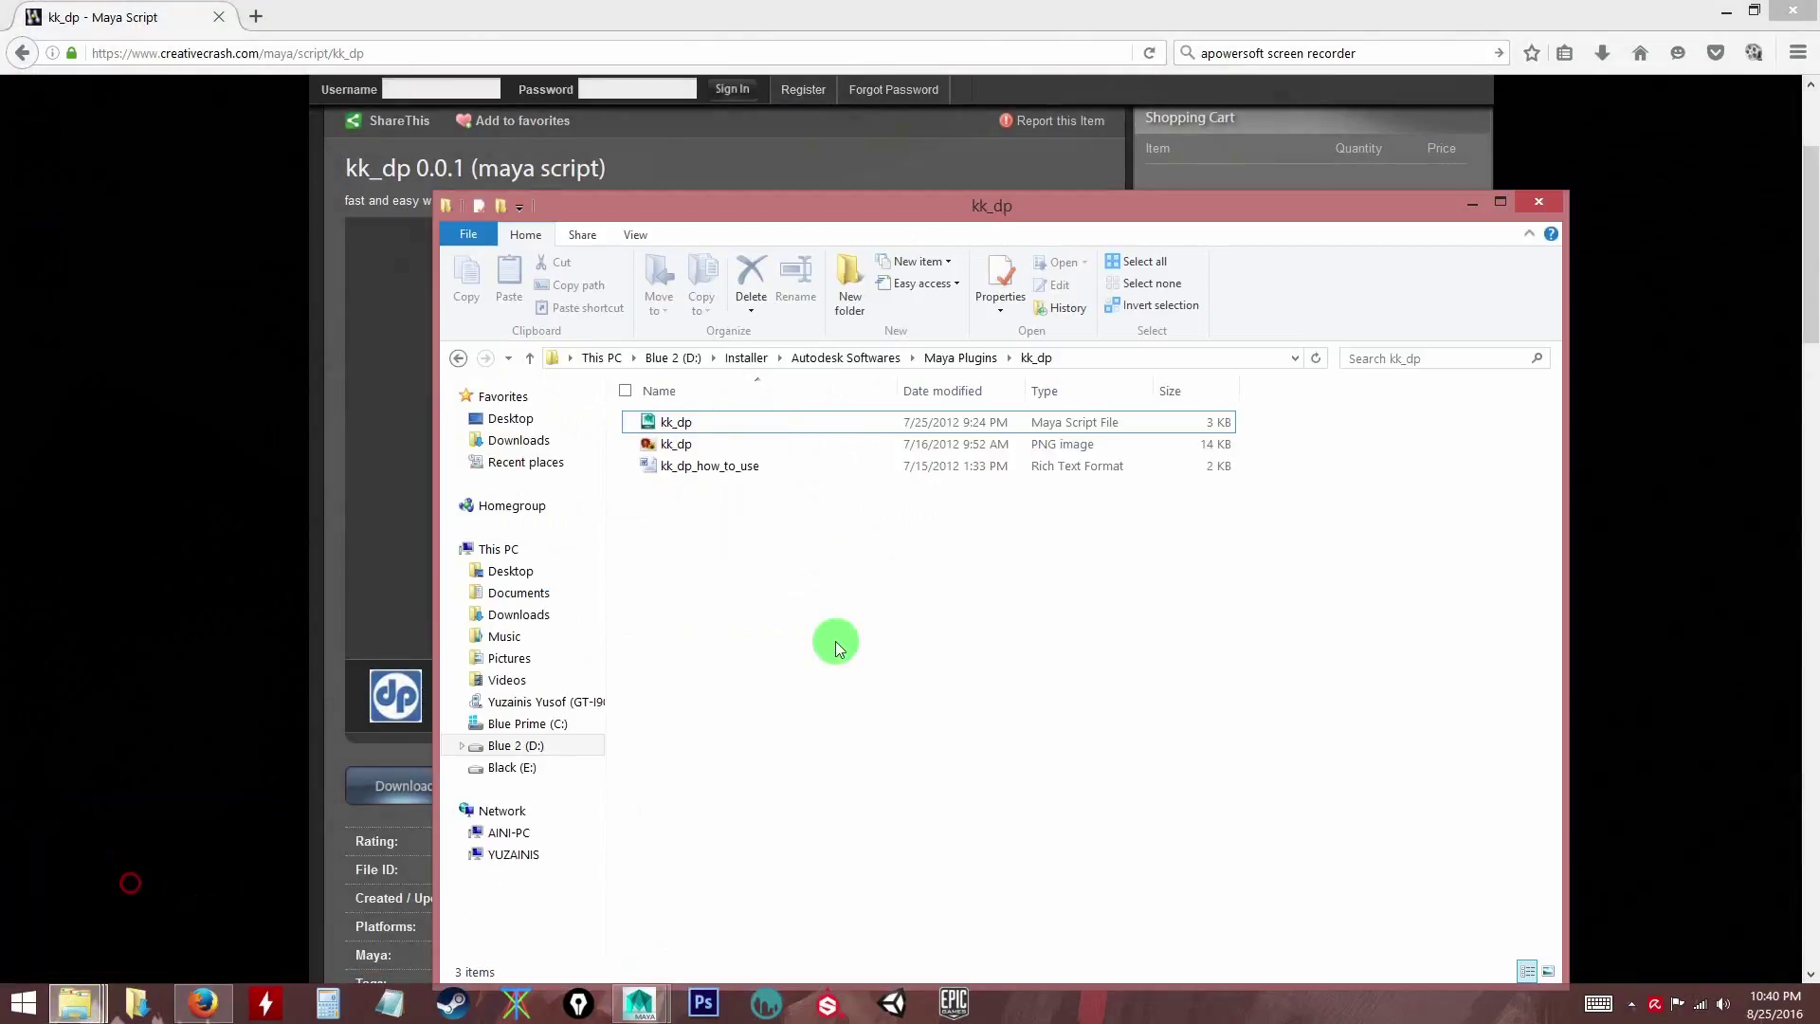
{"action": "left_click", "coordinate": [687, 447]}
{"action": "left_click", "coordinate": [677, 421]}
{"action": "left_click", "coordinate": [682, 470]}
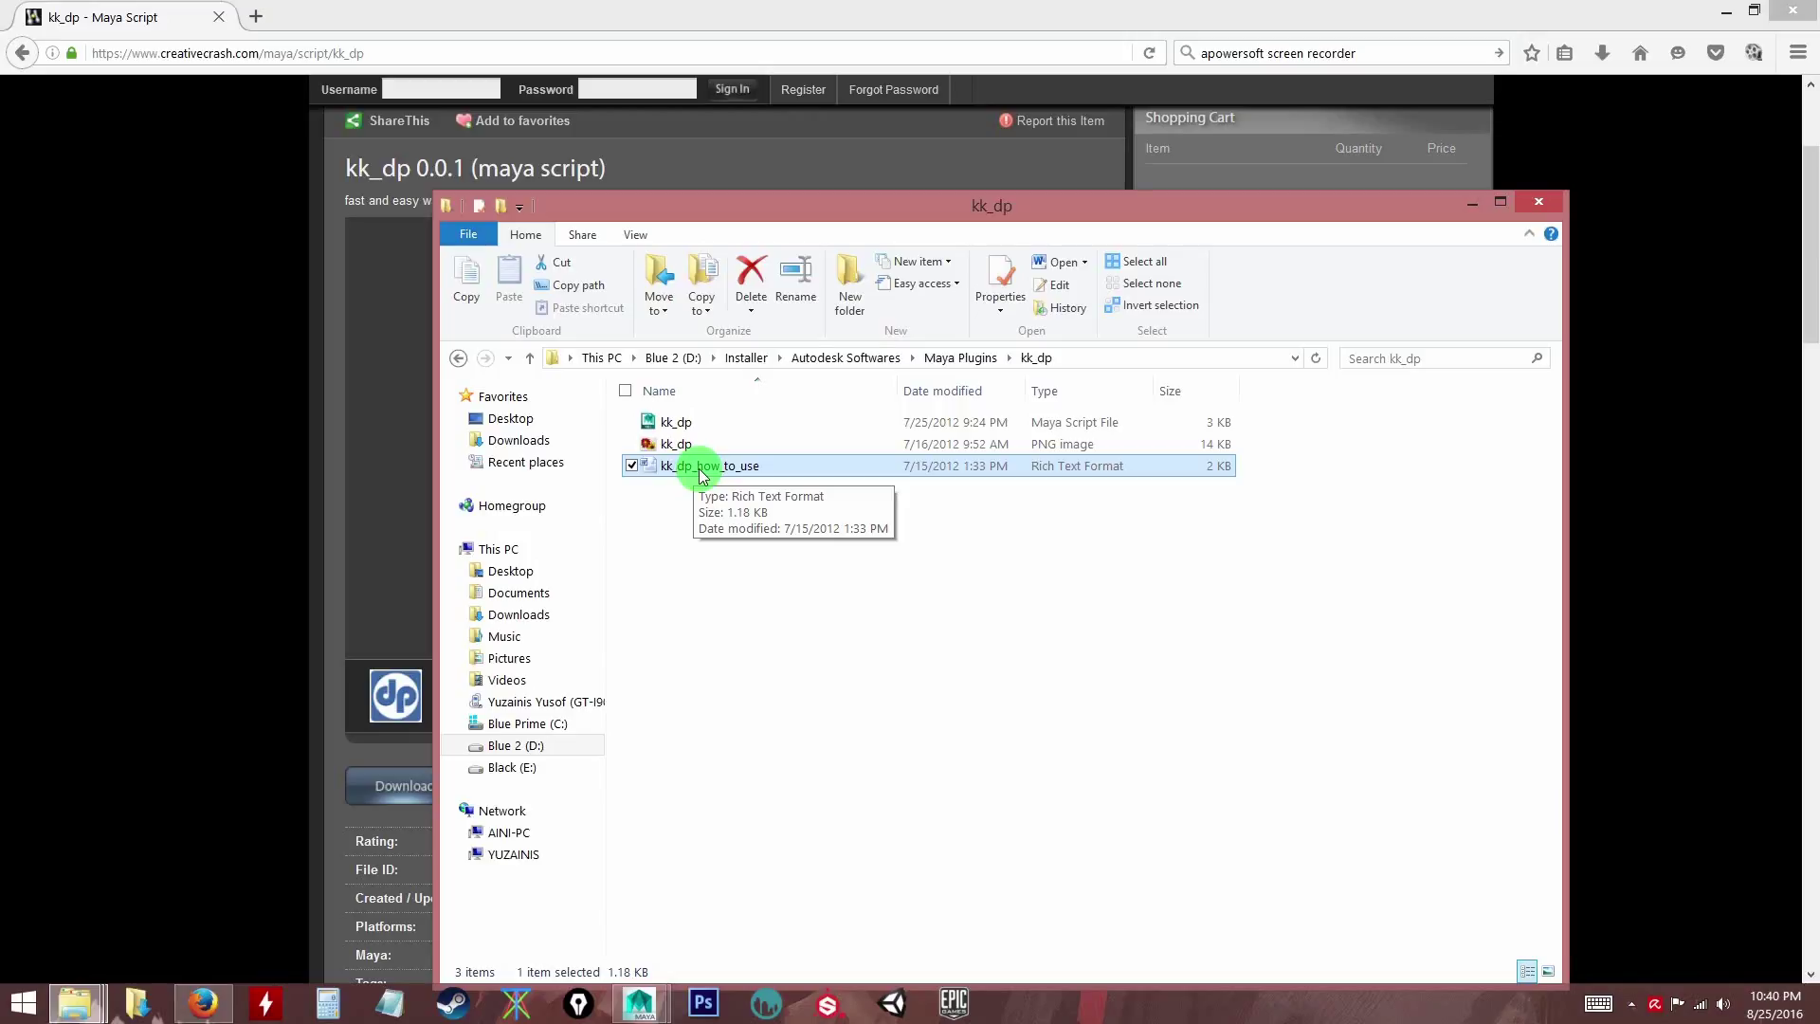
{"action": "left_click", "coordinate": [710, 597]}
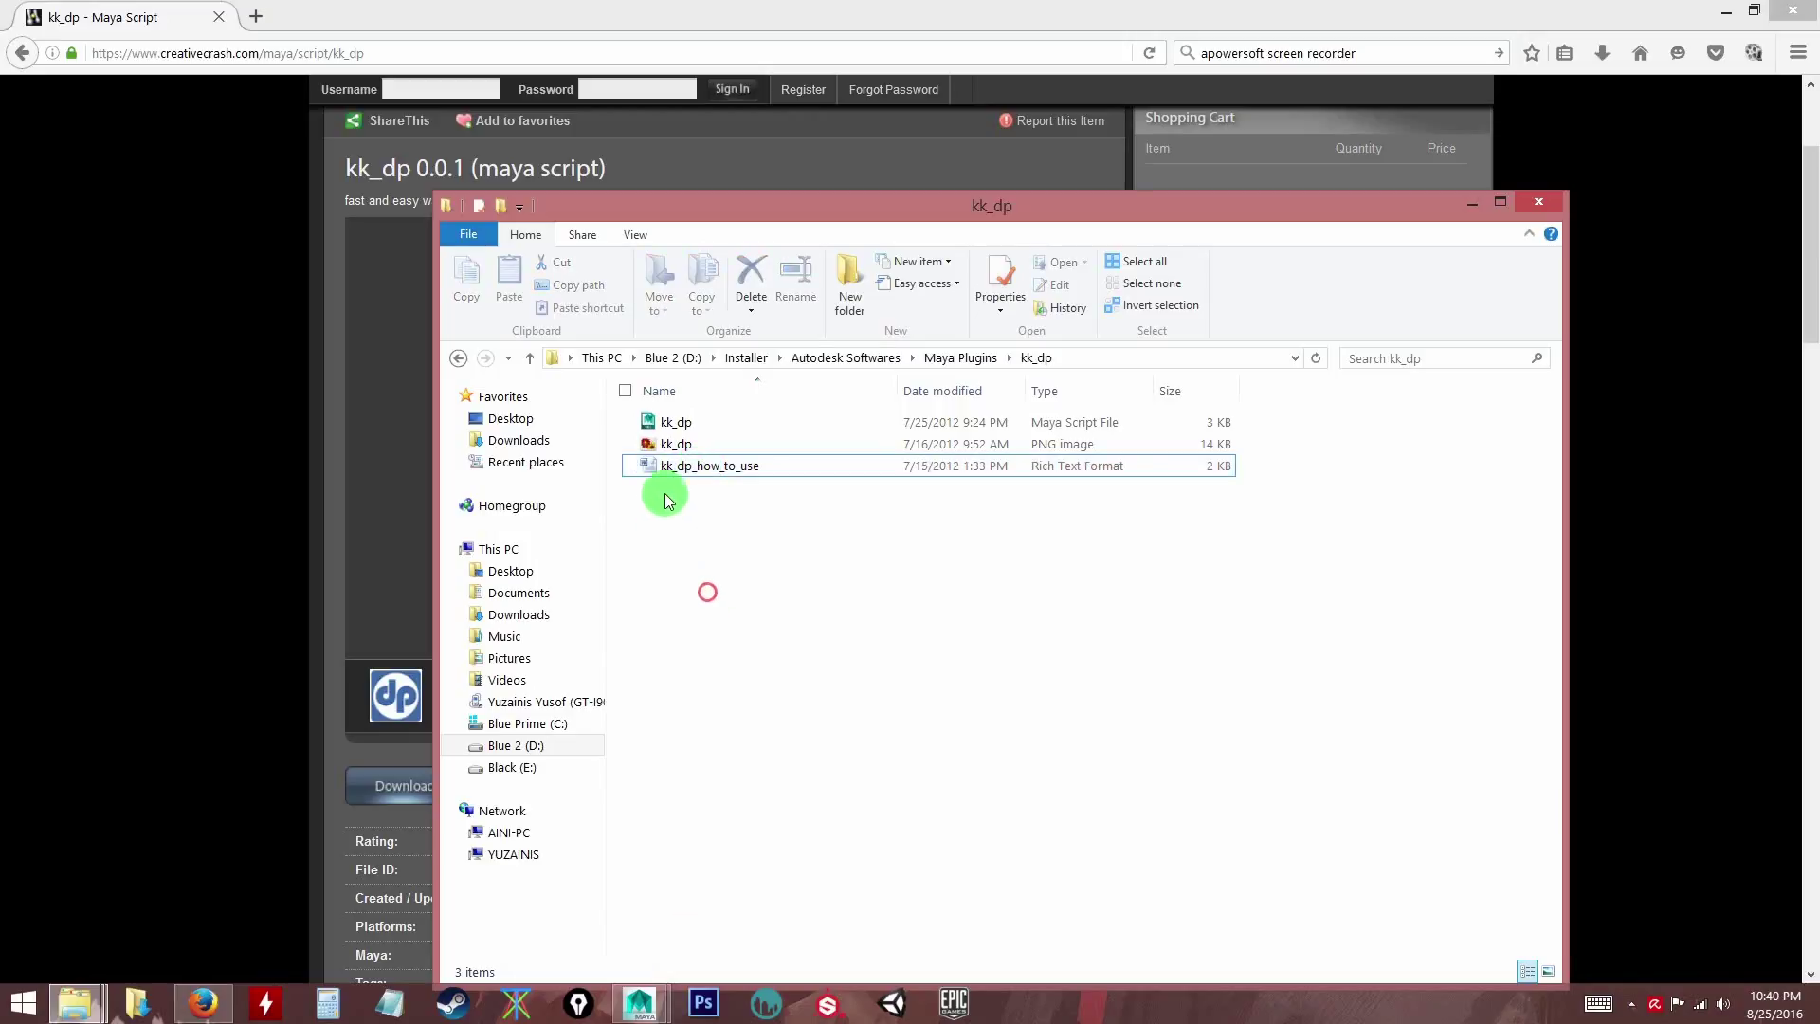
{"action": "double_click", "coordinate": [678, 445]}
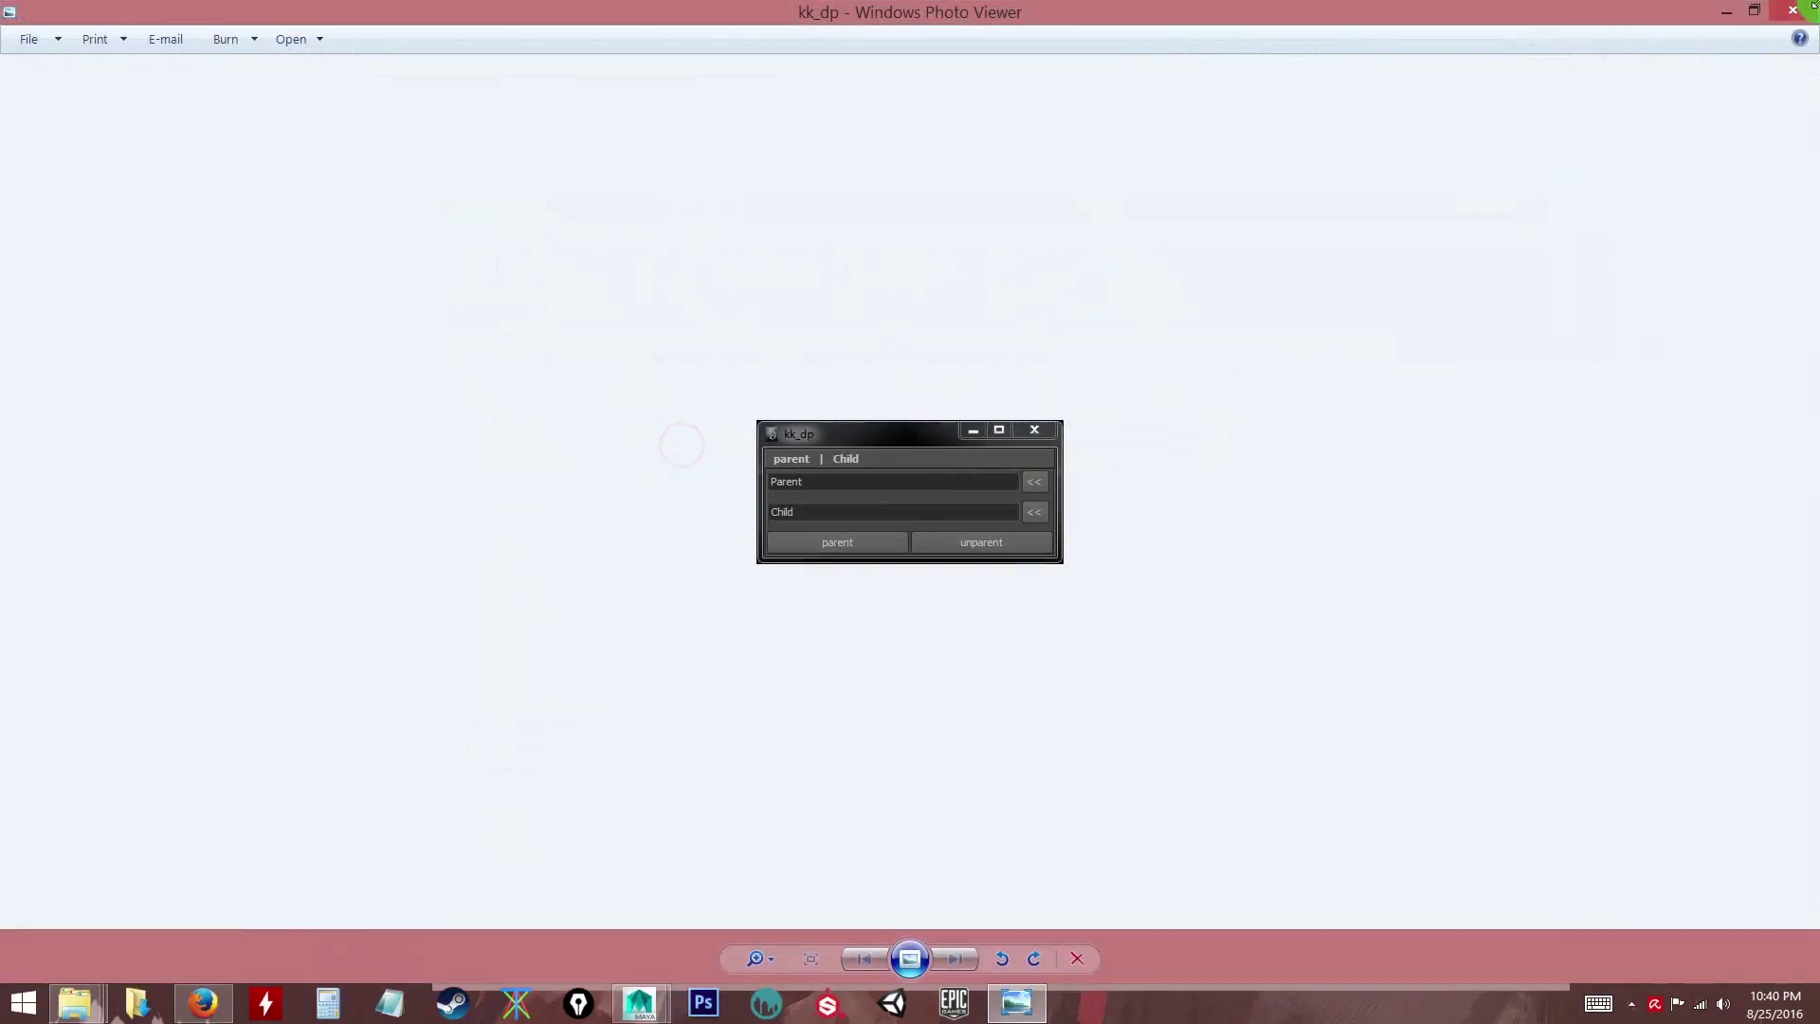
{"action": "left_click", "coordinate": [1798, 14]}
{"action": "left_click", "coordinate": [672, 563]}
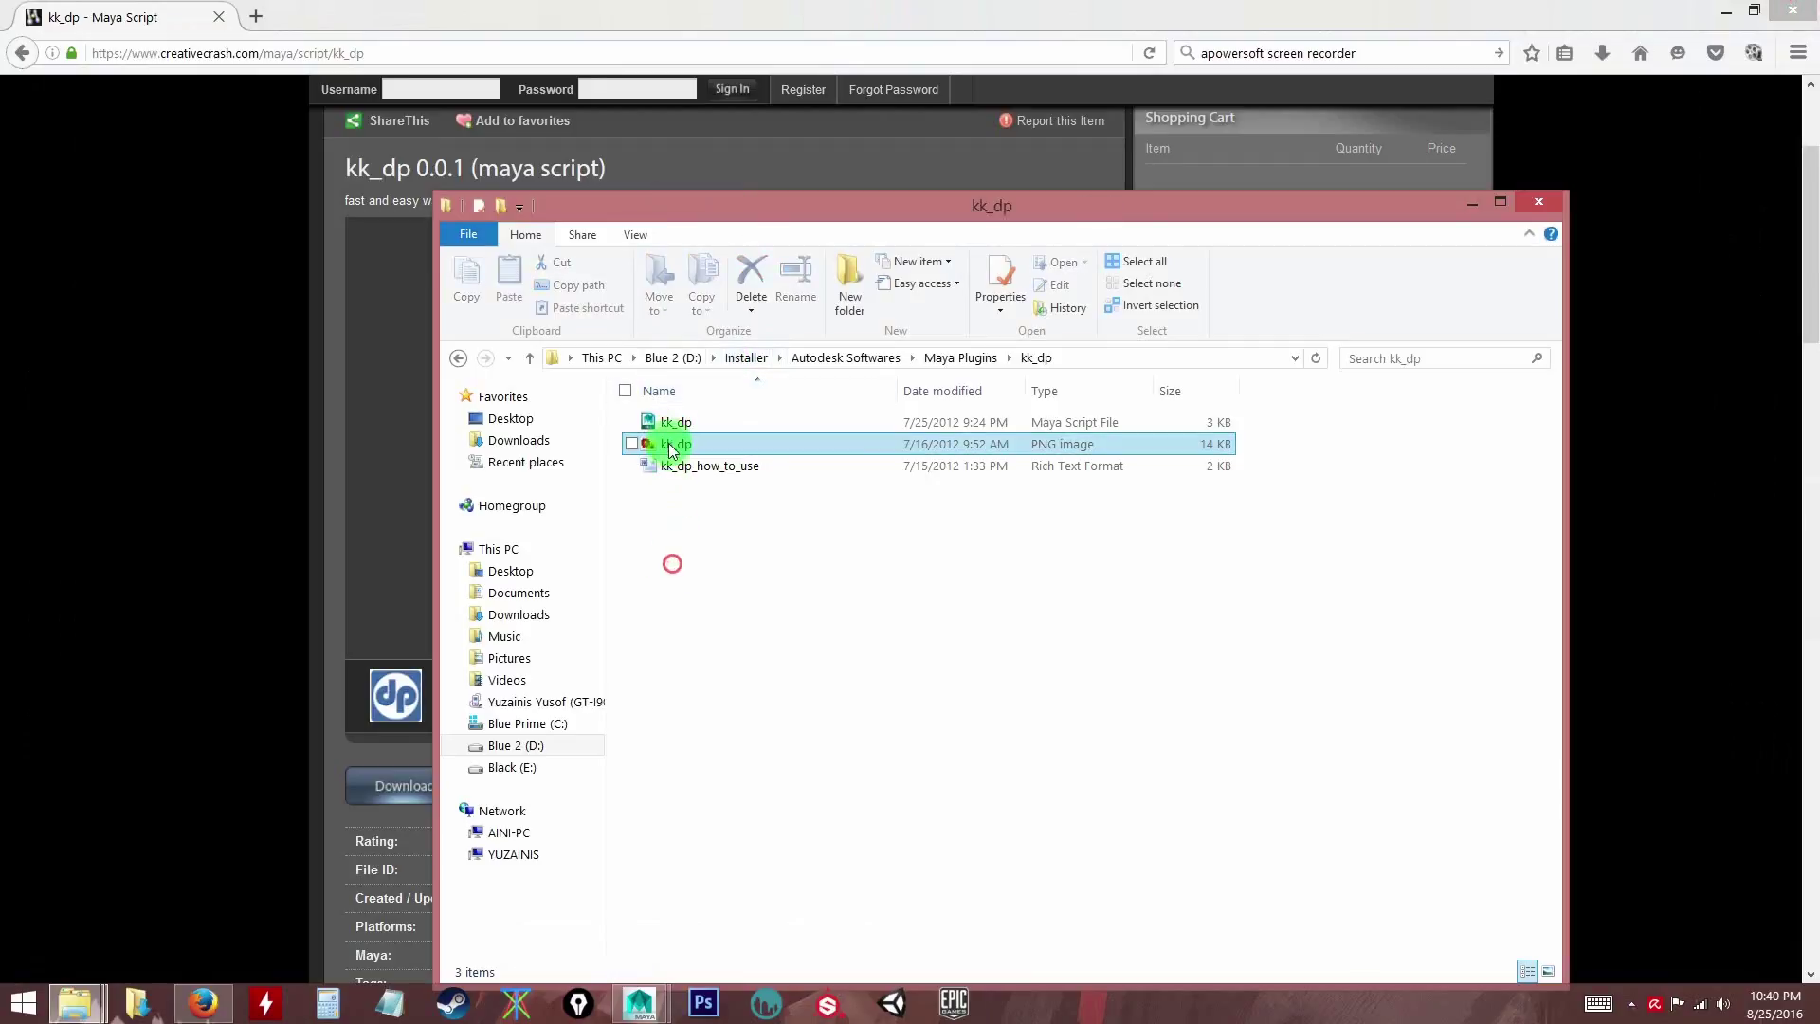
- Copy the kk_dp.mel script file
{"action": "left_click", "coordinate": [671, 425]}
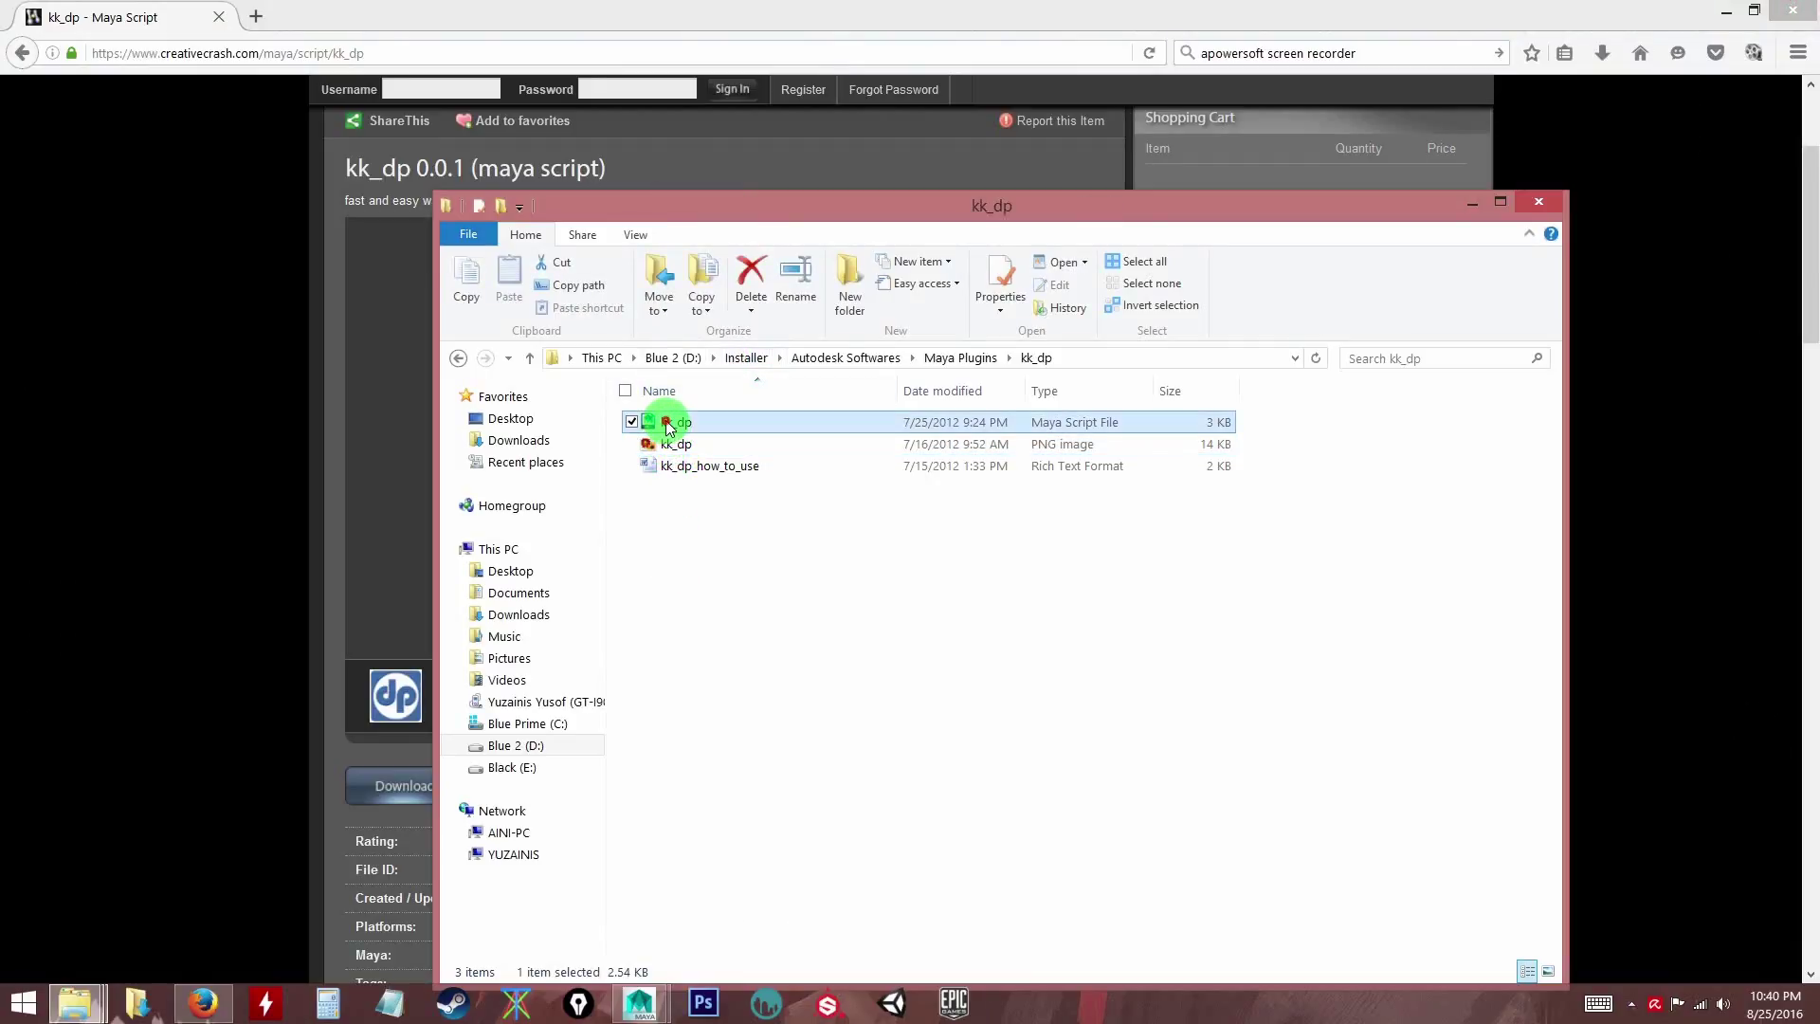
{"action": "right_click", "coordinate": [668, 426]}
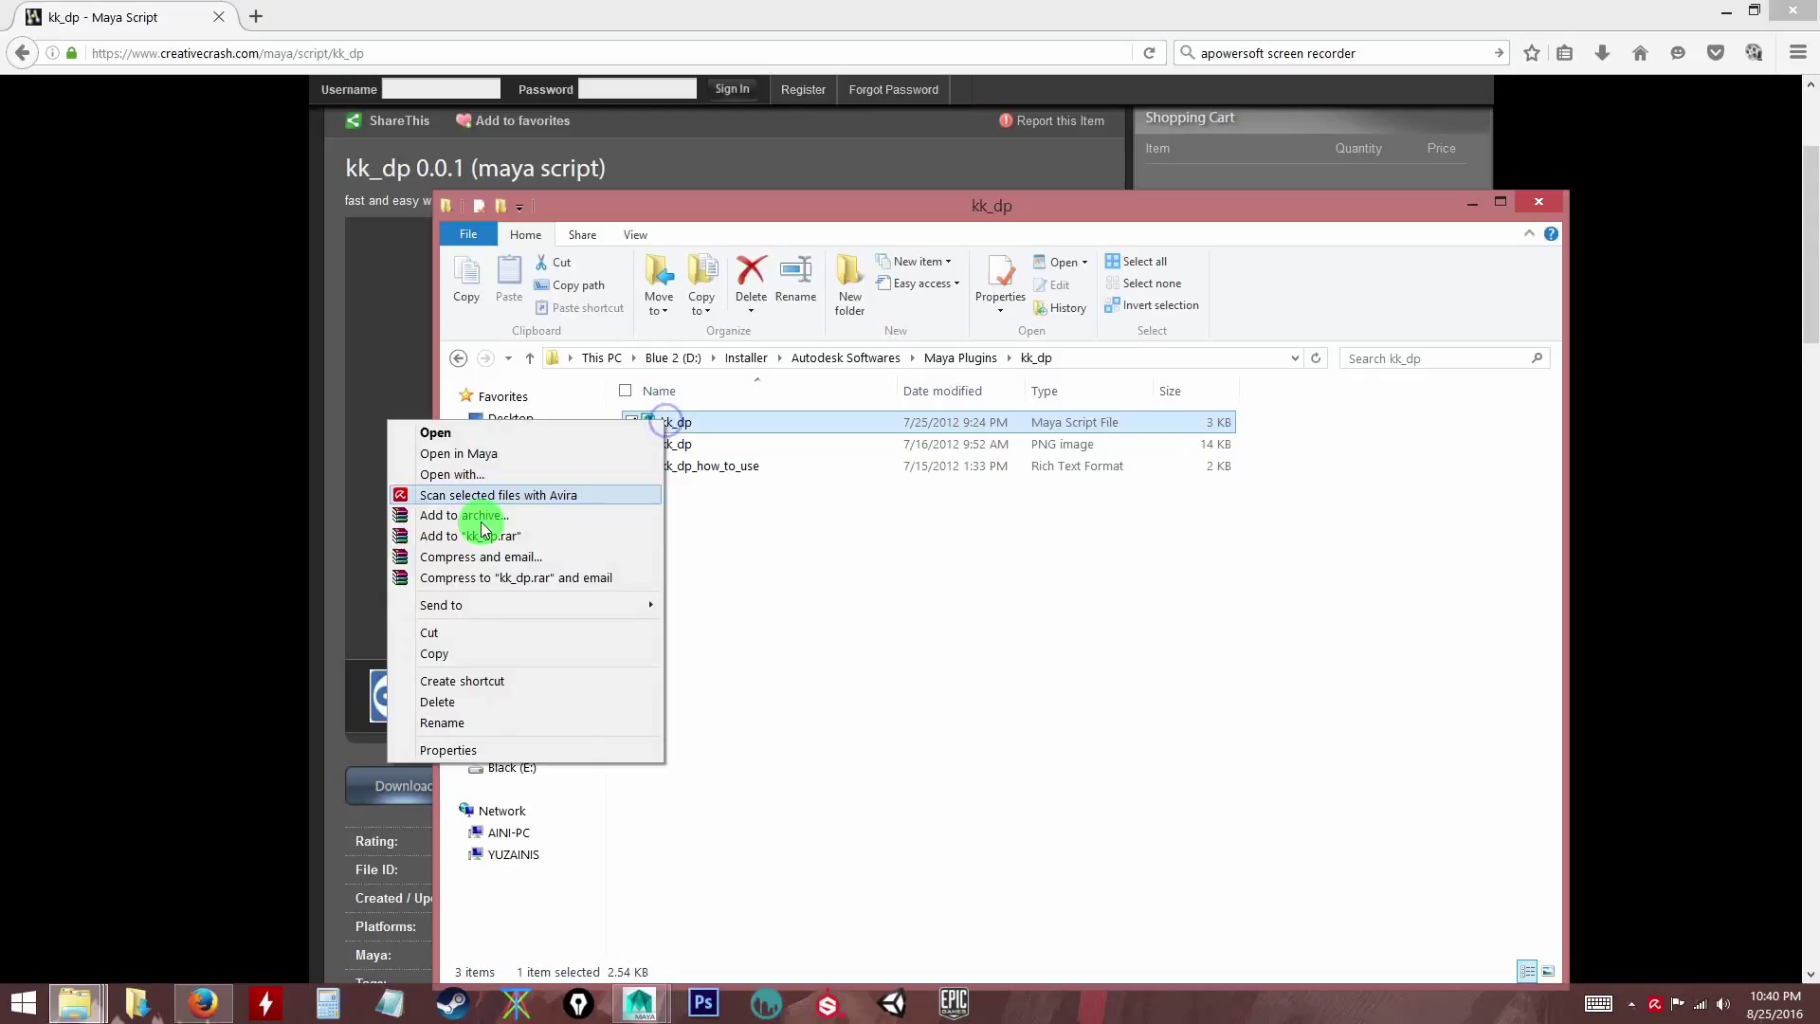
{"action": "left_click", "coordinate": [446, 657]}
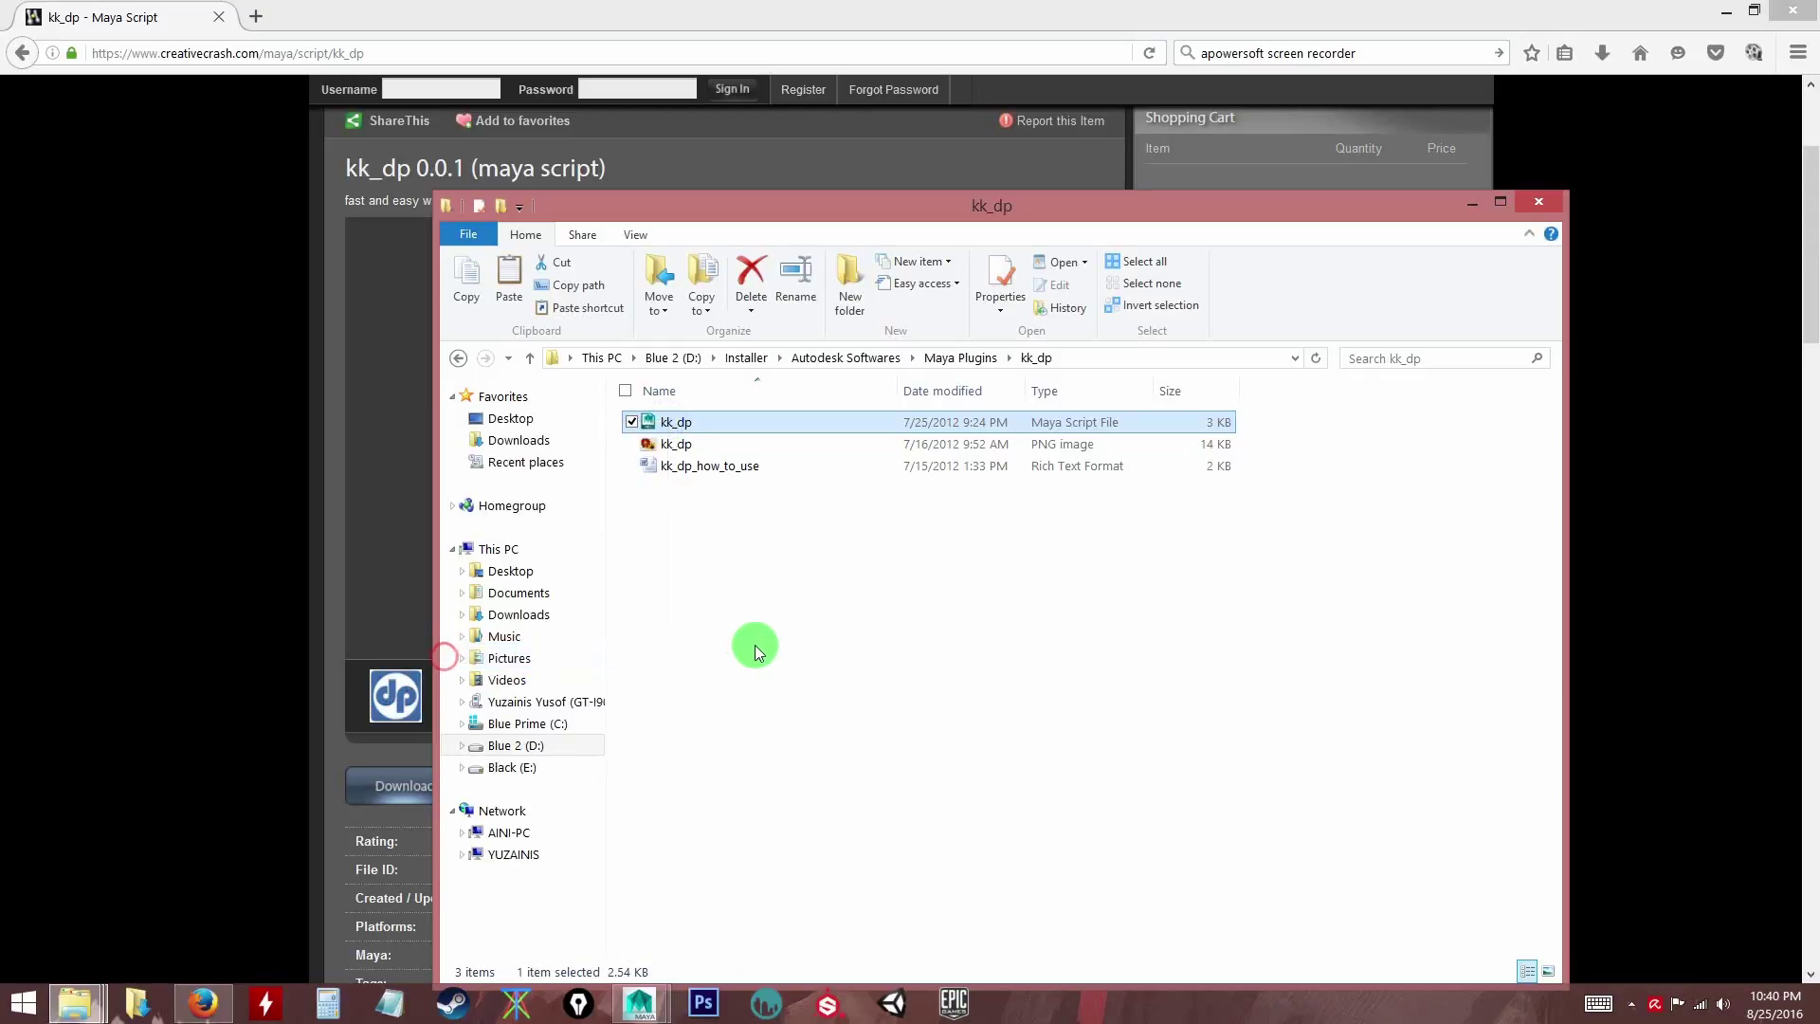
{"action": "left_click", "coordinate": [756, 642]}
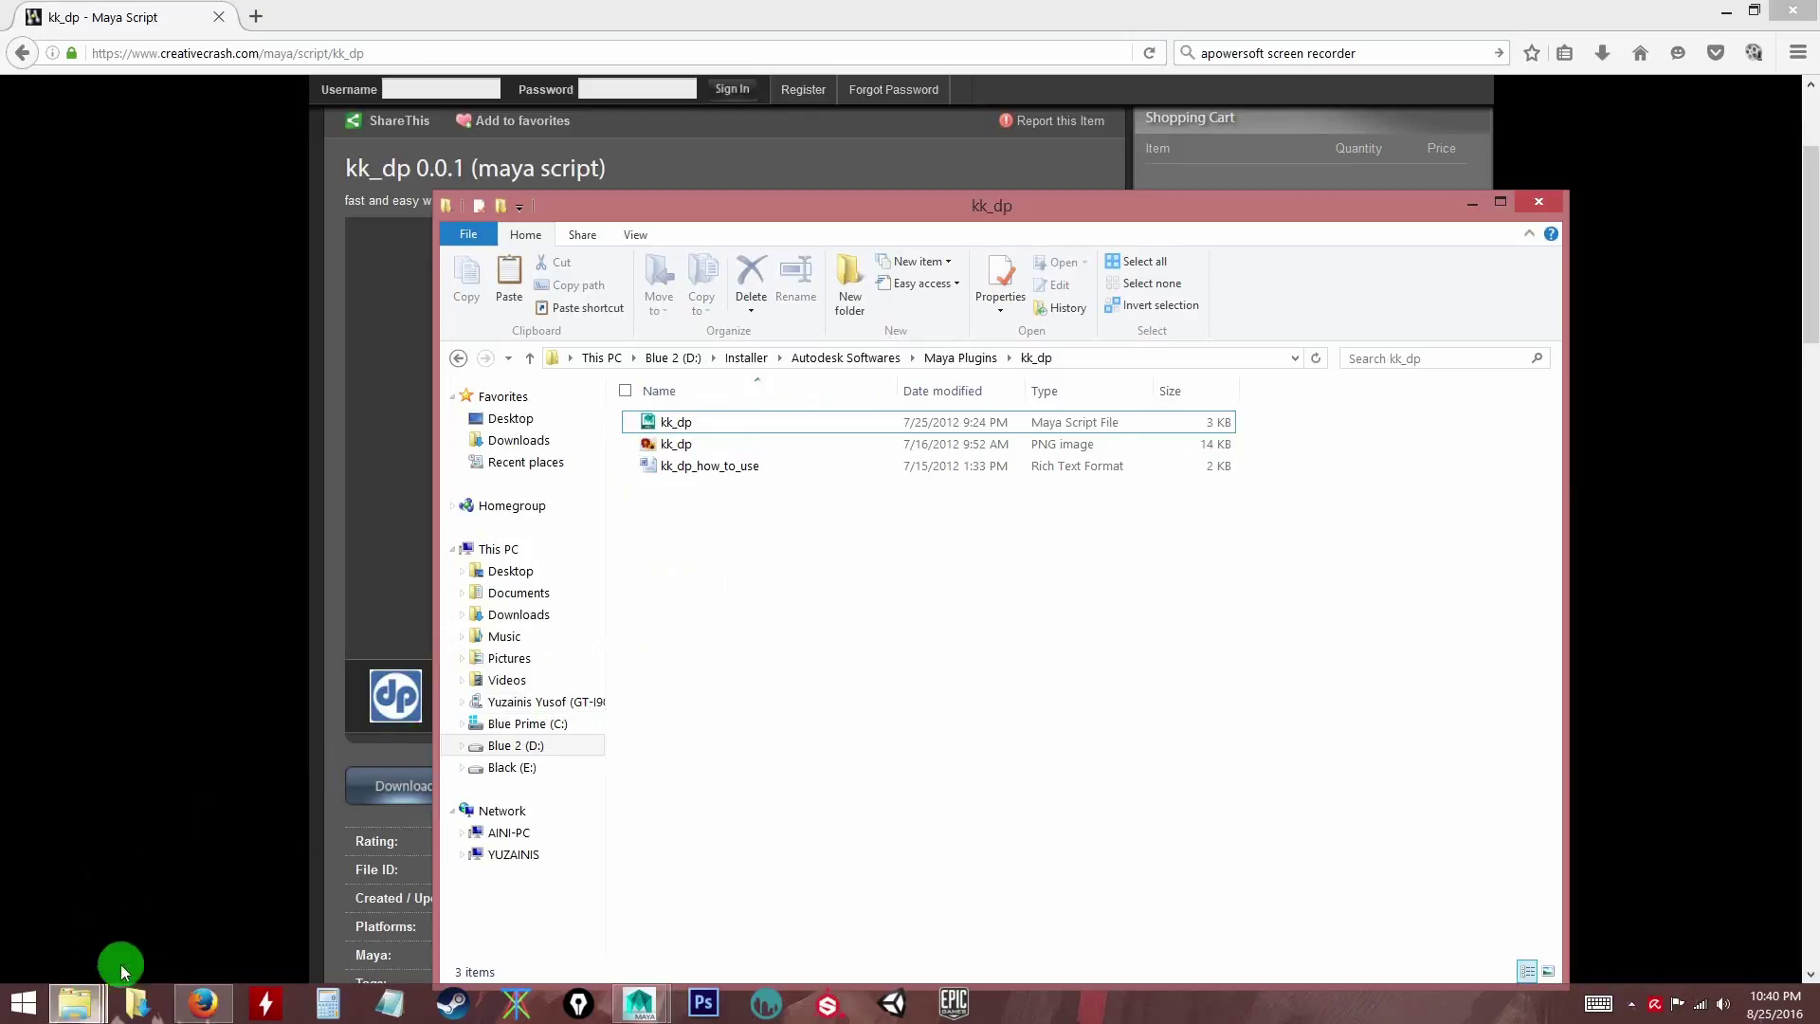
- Paste kk_dp.mel into Documents > maya > scripts
{"action": "left_click", "coordinate": [515, 595]}
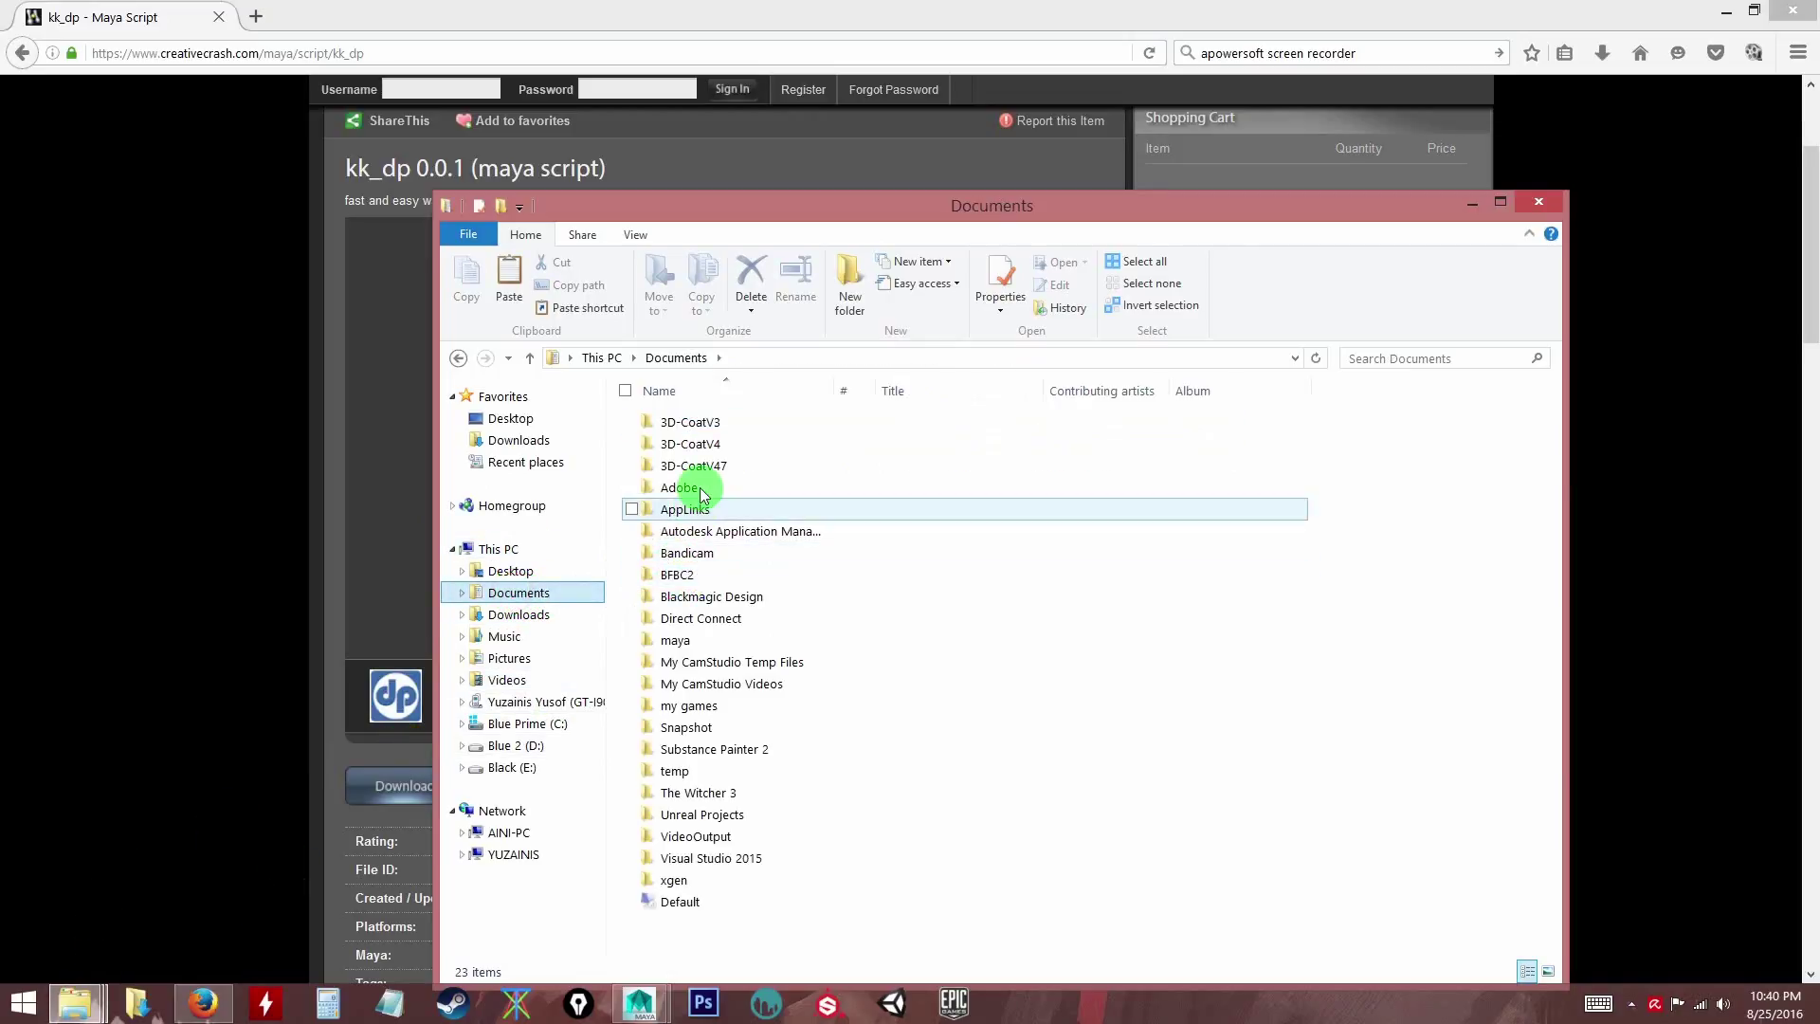
{"action": "double_click", "coordinate": [675, 642]}
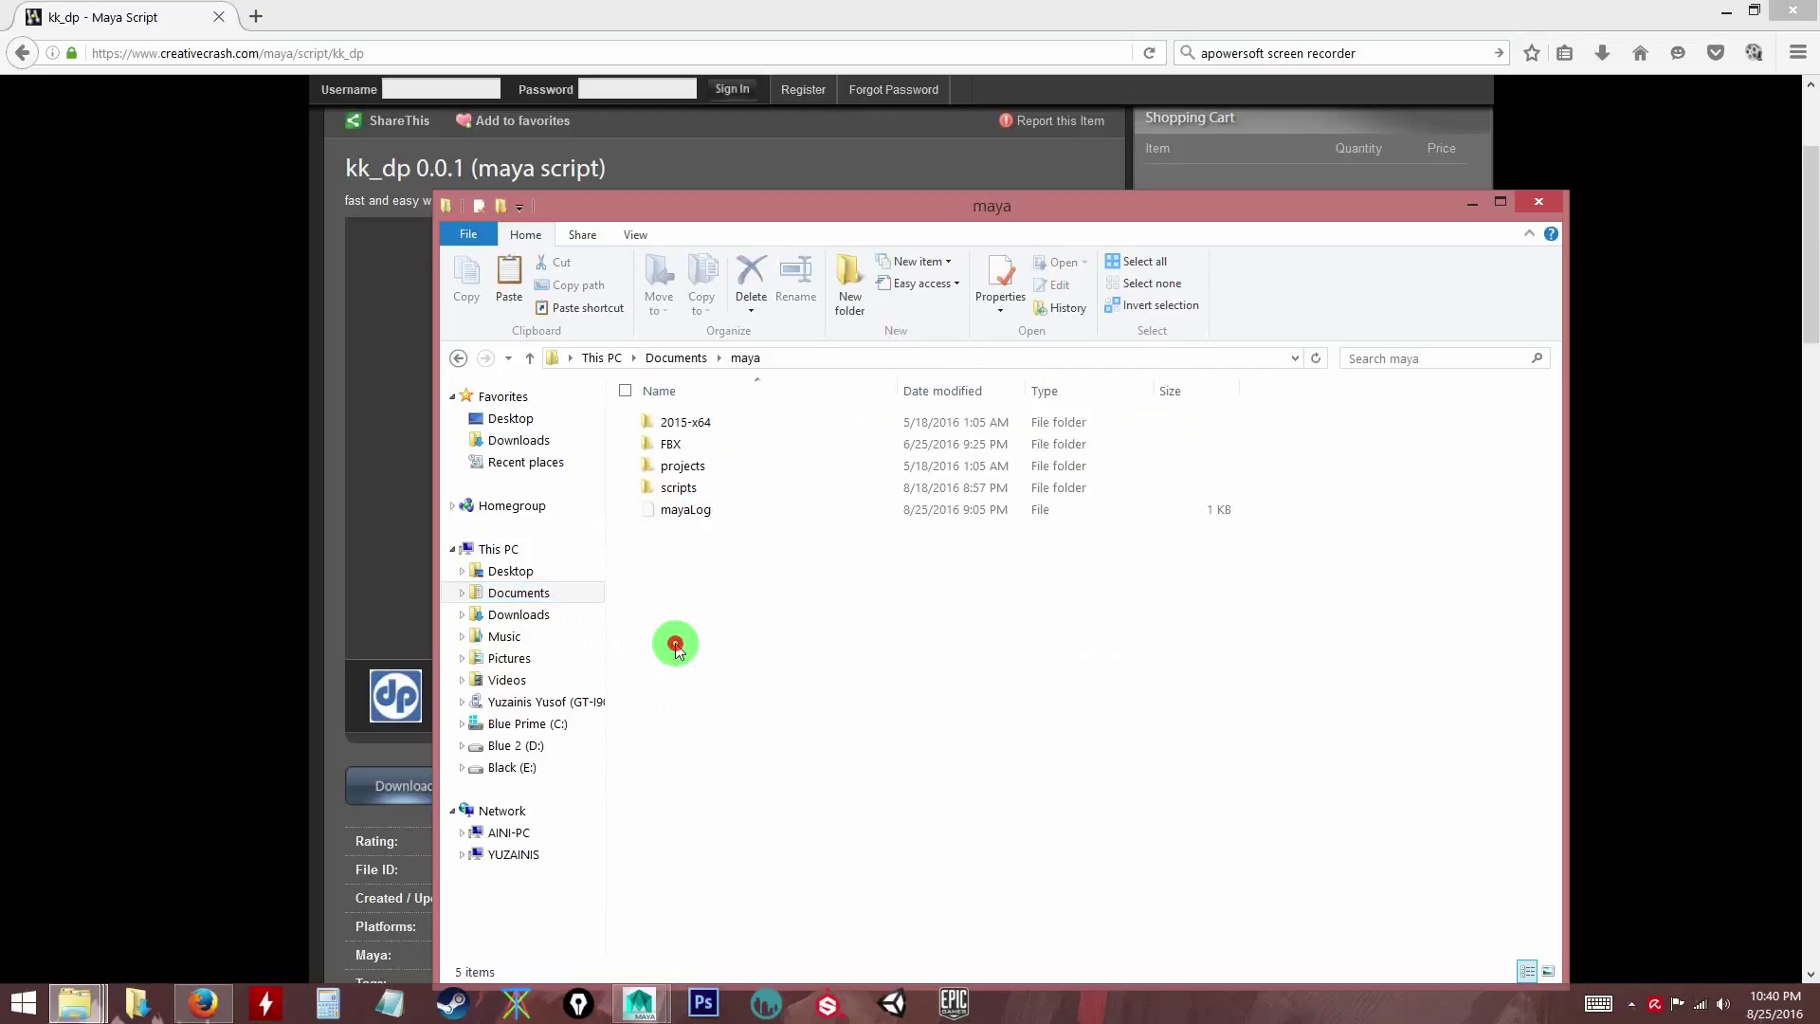
{"action": "double_click", "coordinate": [677, 488]}
{"action": "left_click", "coordinate": [672, 423]}
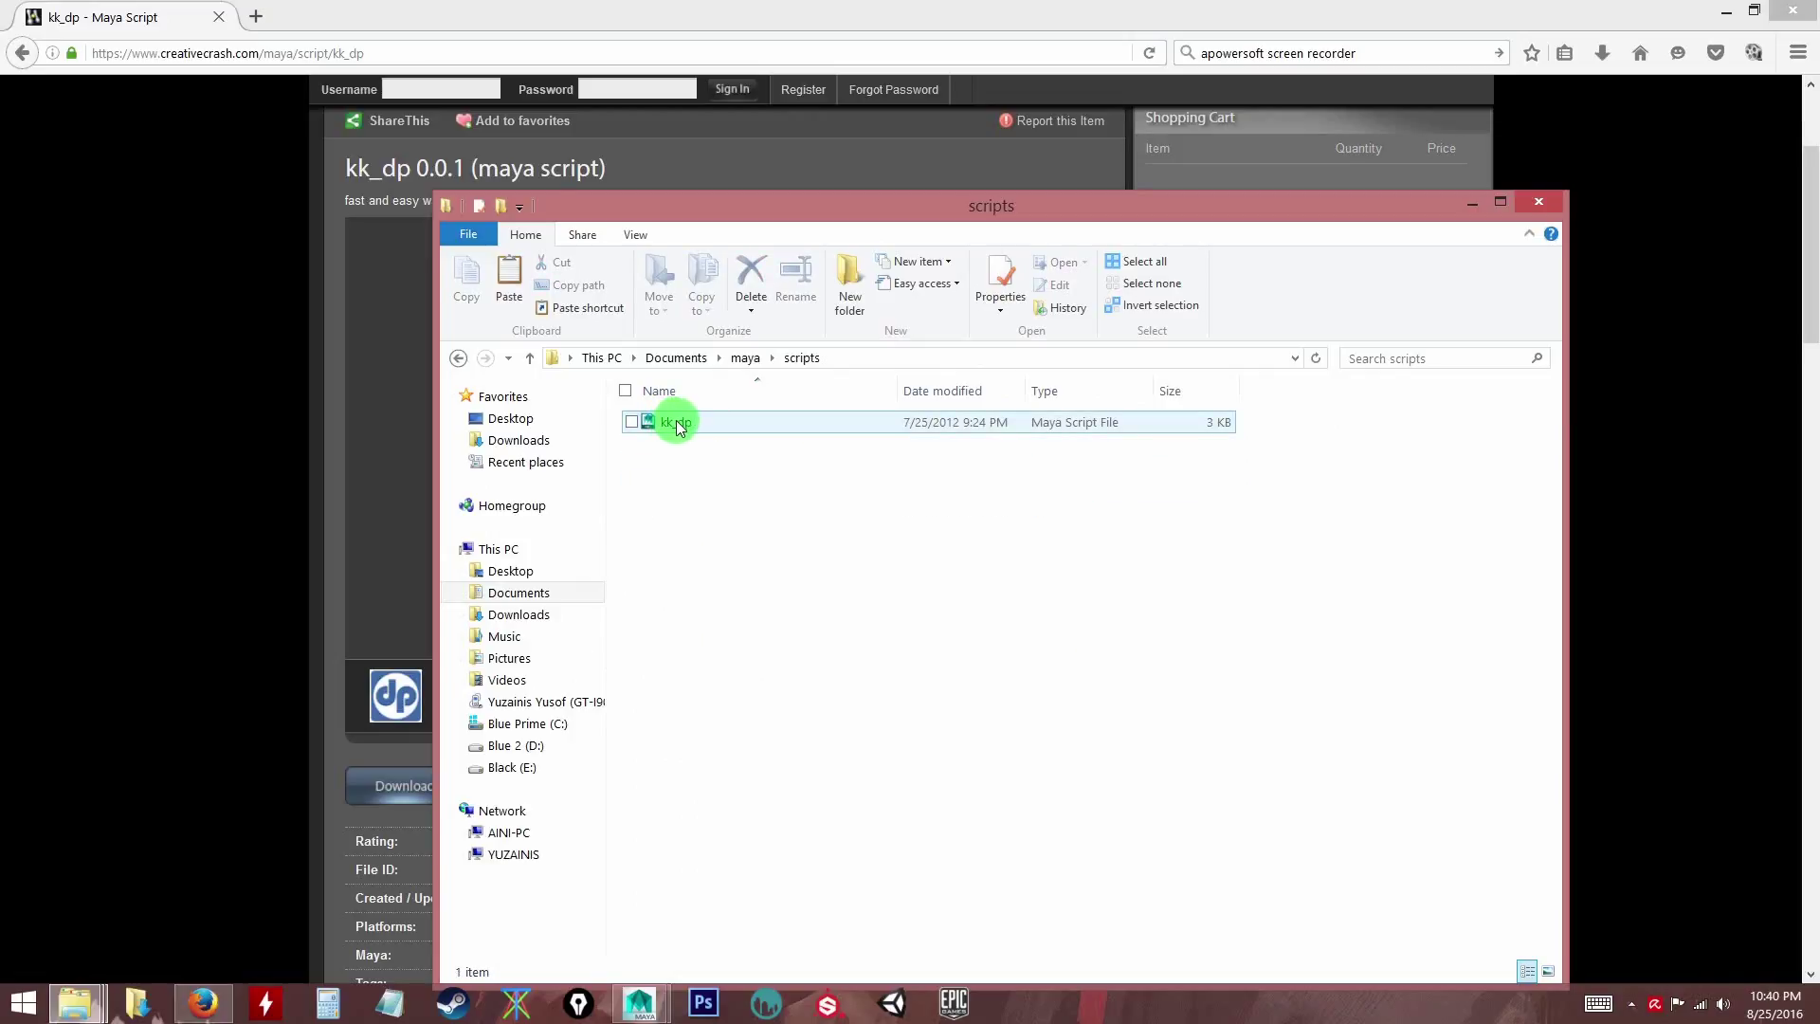
{"action": "right_click", "coordinate": [676, 463]}
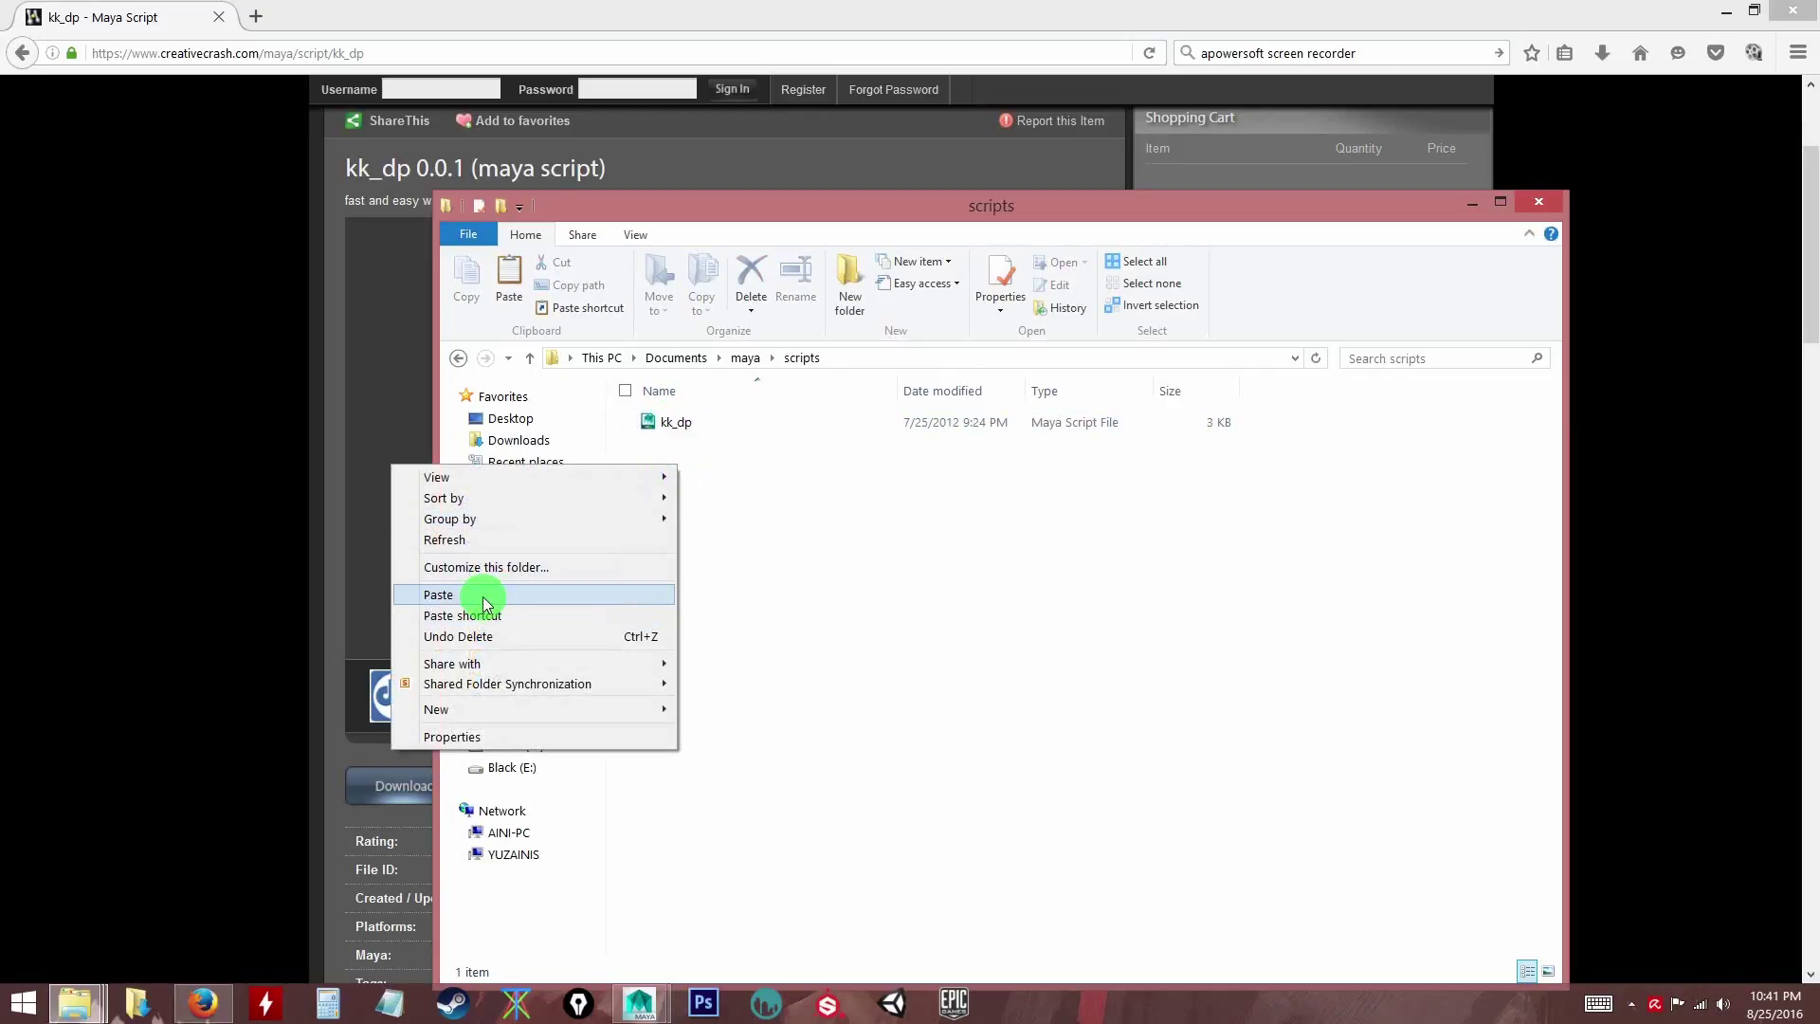
{"action": "left_click", "coordinate": [772, 594]}
{"action": "left_click", "coordinate": [675, 420]}
{"action": "left_click", "coordinate": [683, 518]}
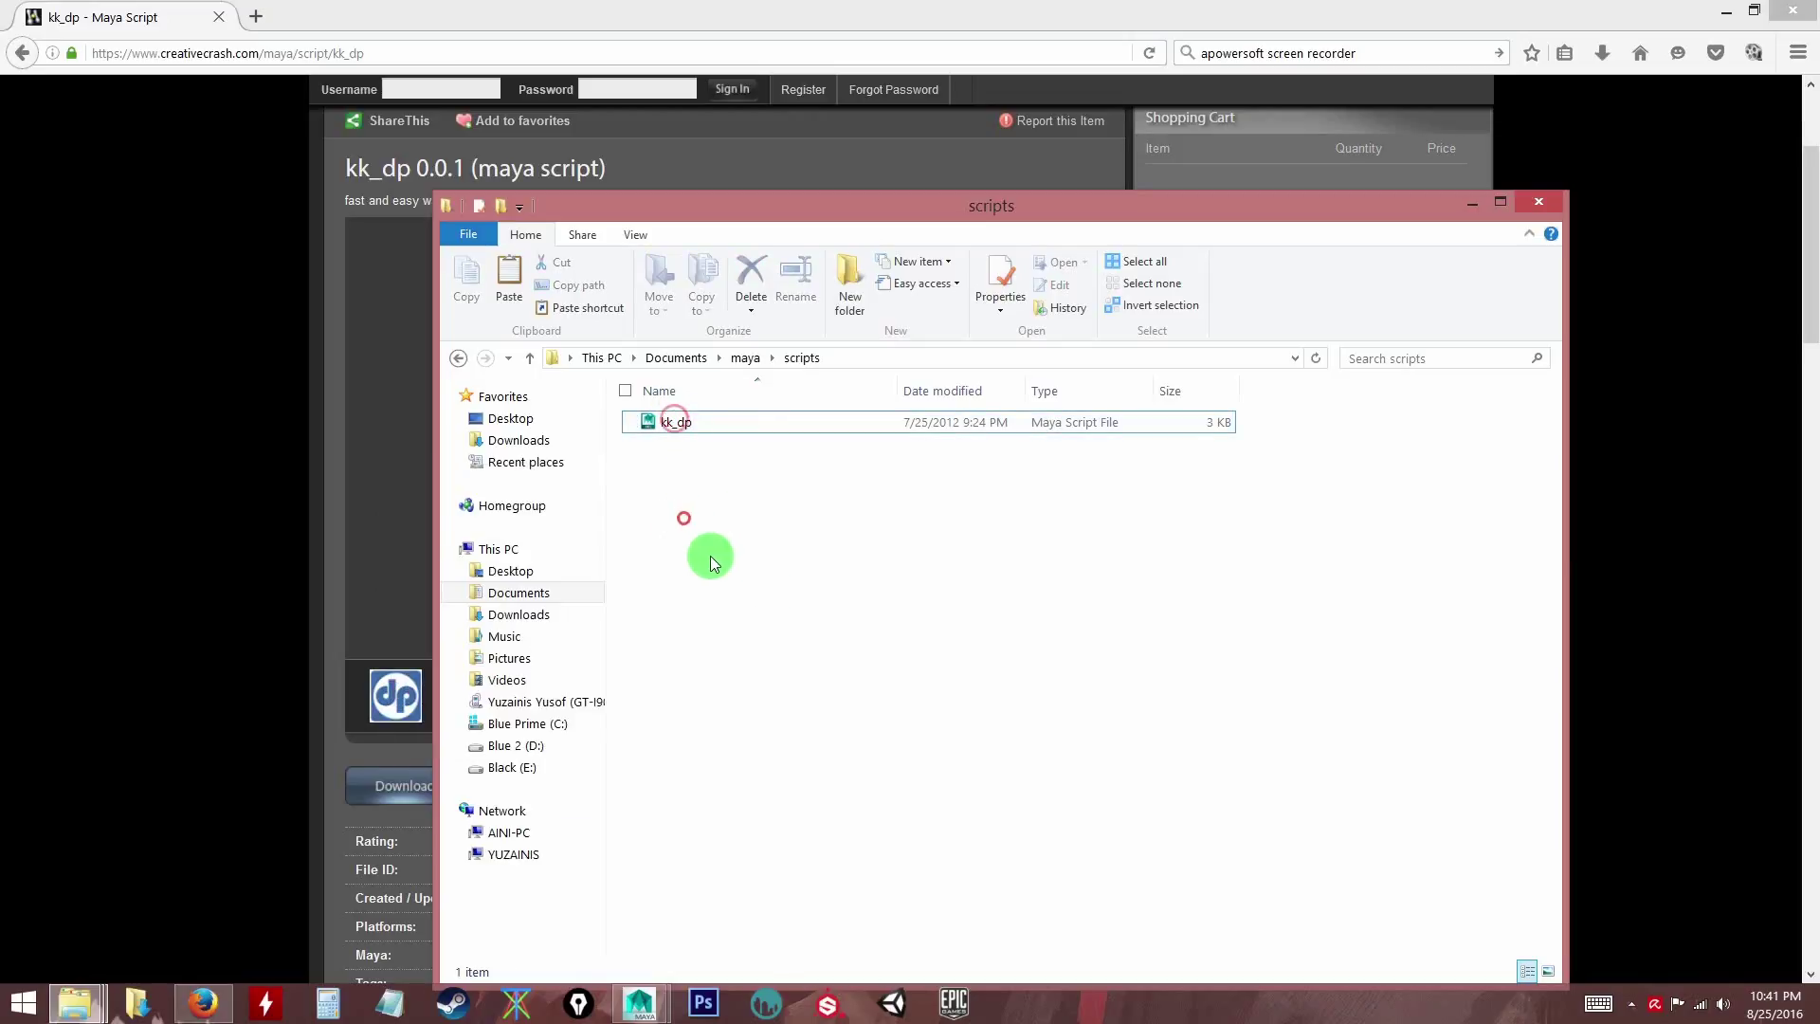
- Minimise the scripts folder and bring the Maya scene back to the front
{"action": "left_click", "coordinate": [1469, 203]}
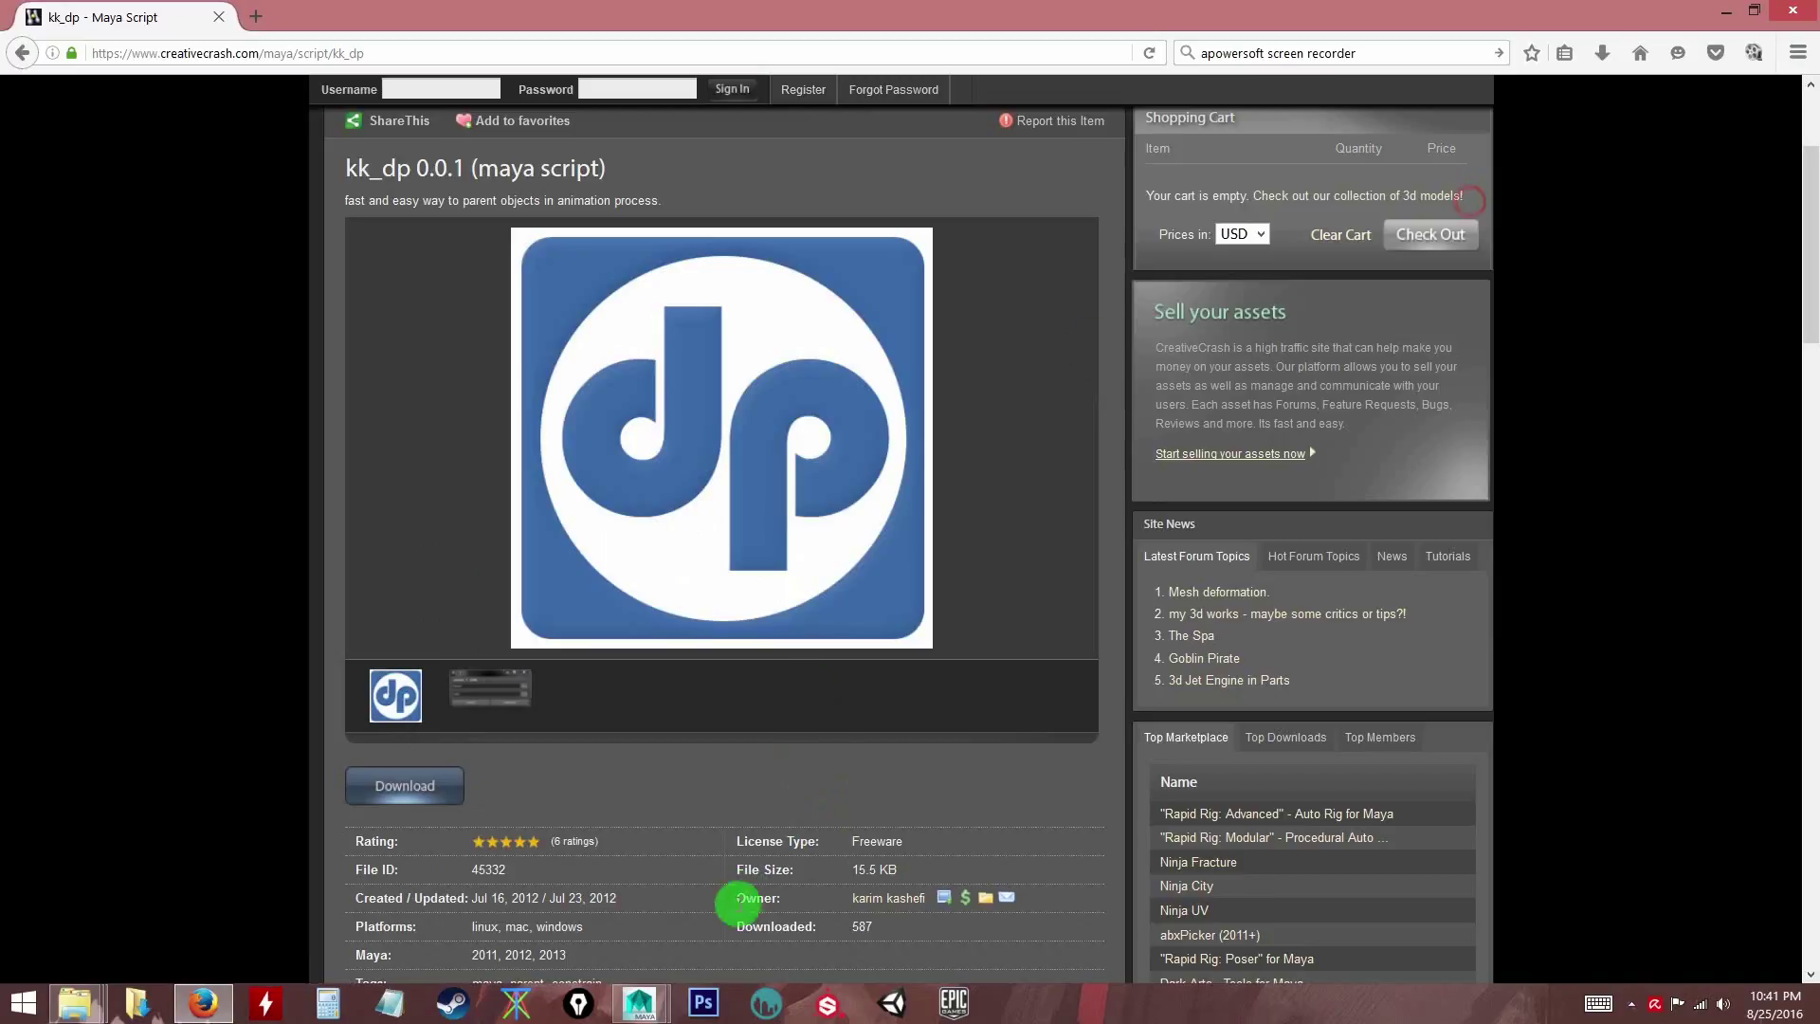
{"action": "left_click", "coordinate": [643, 1005]}
{"action": "left_click", "coordinate": [720, 882]}
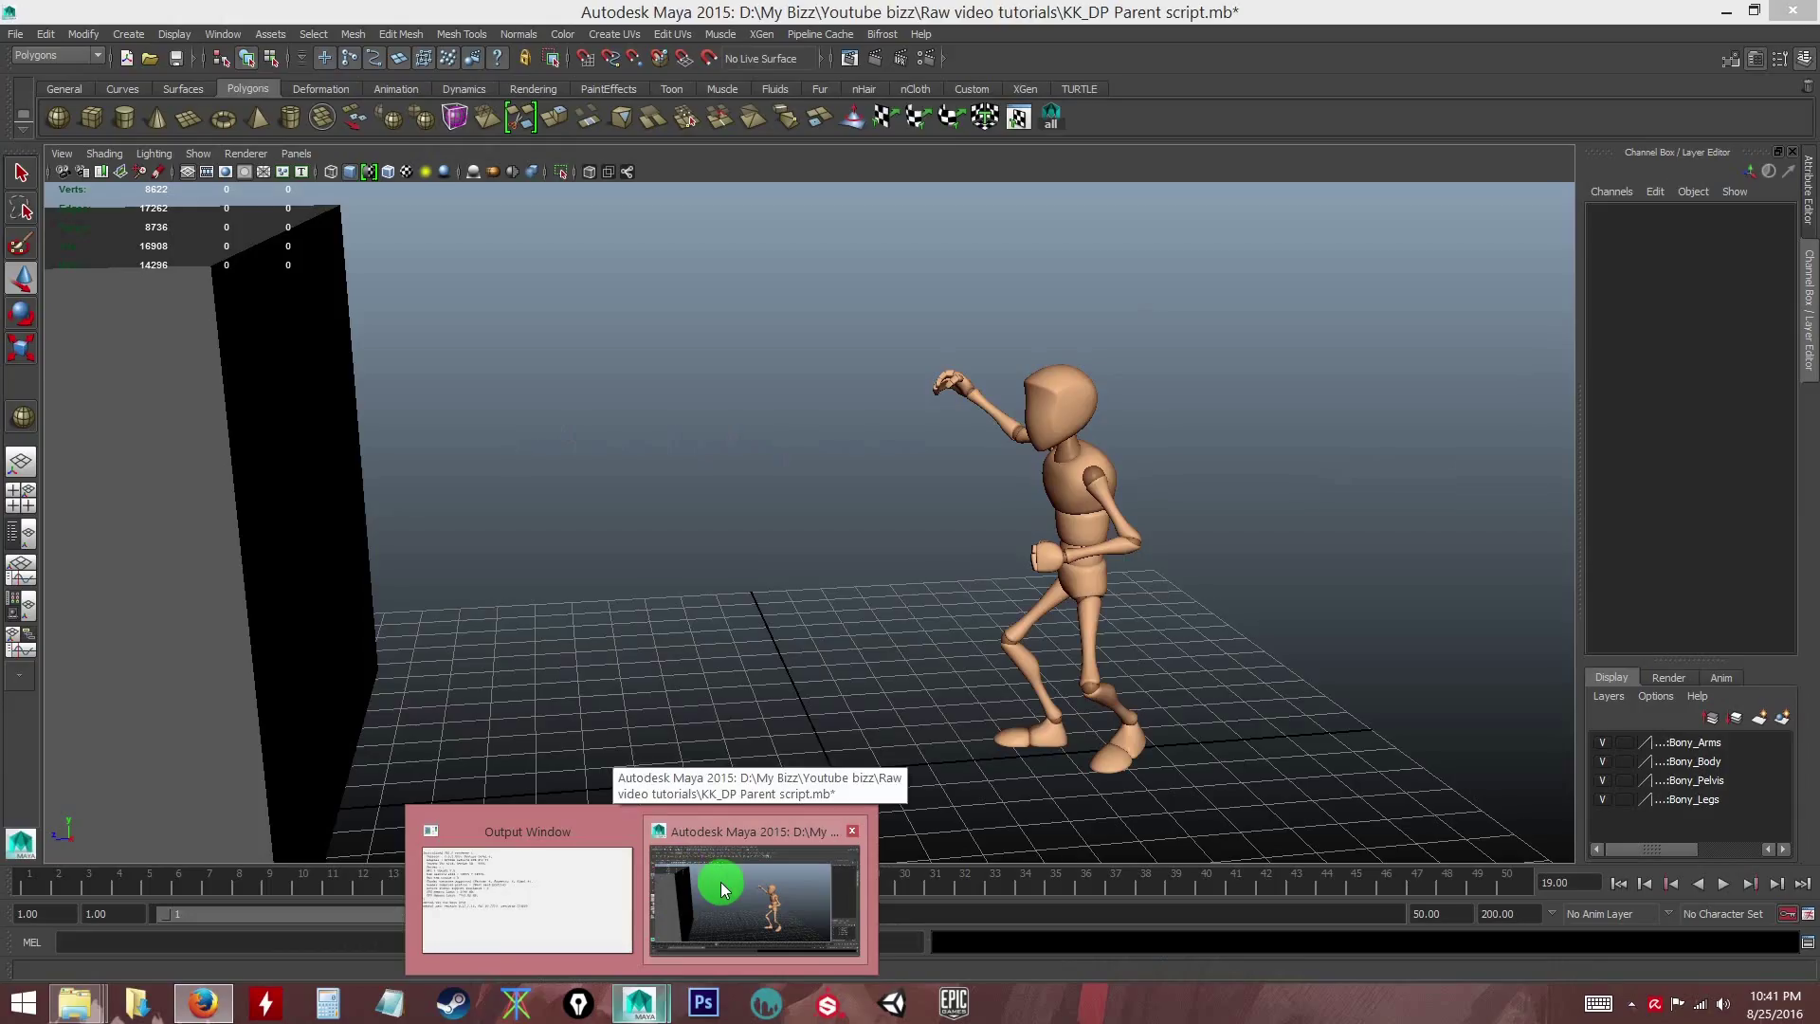
{"action": "left_click", "coordinate": [643, 1004]}
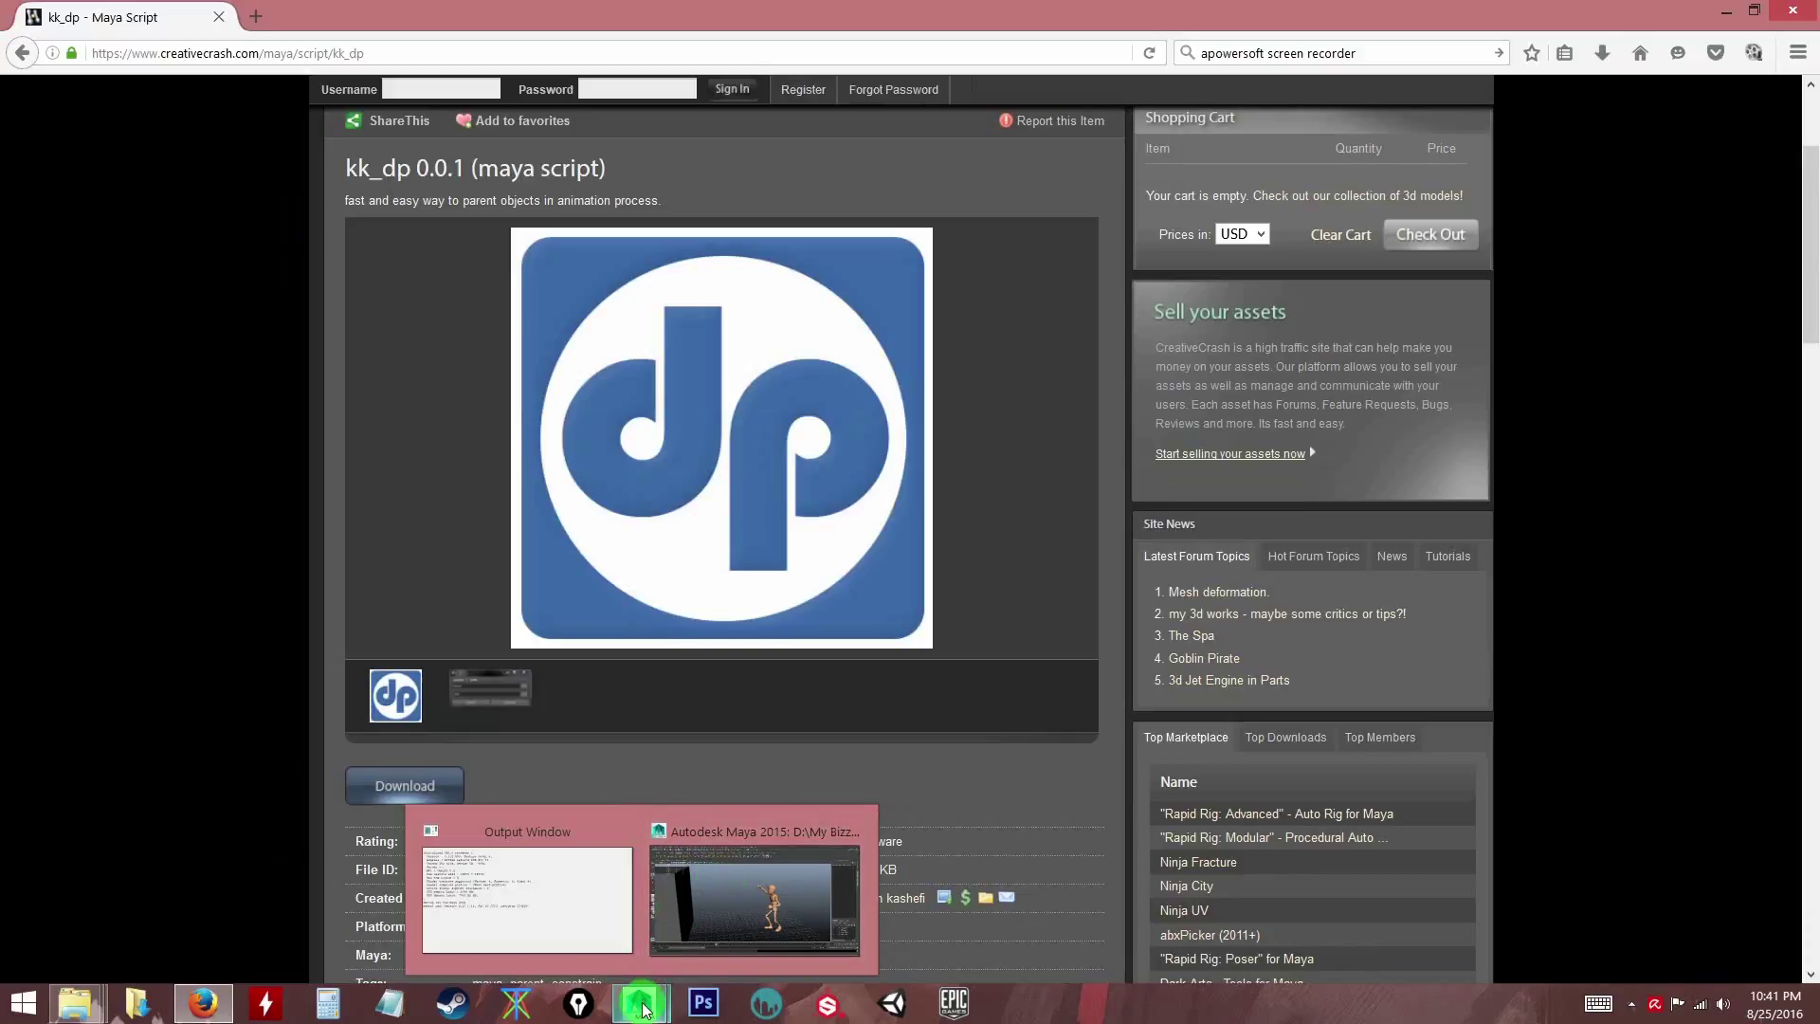
{"action": "left_click", "coordinate": [742, 908]}
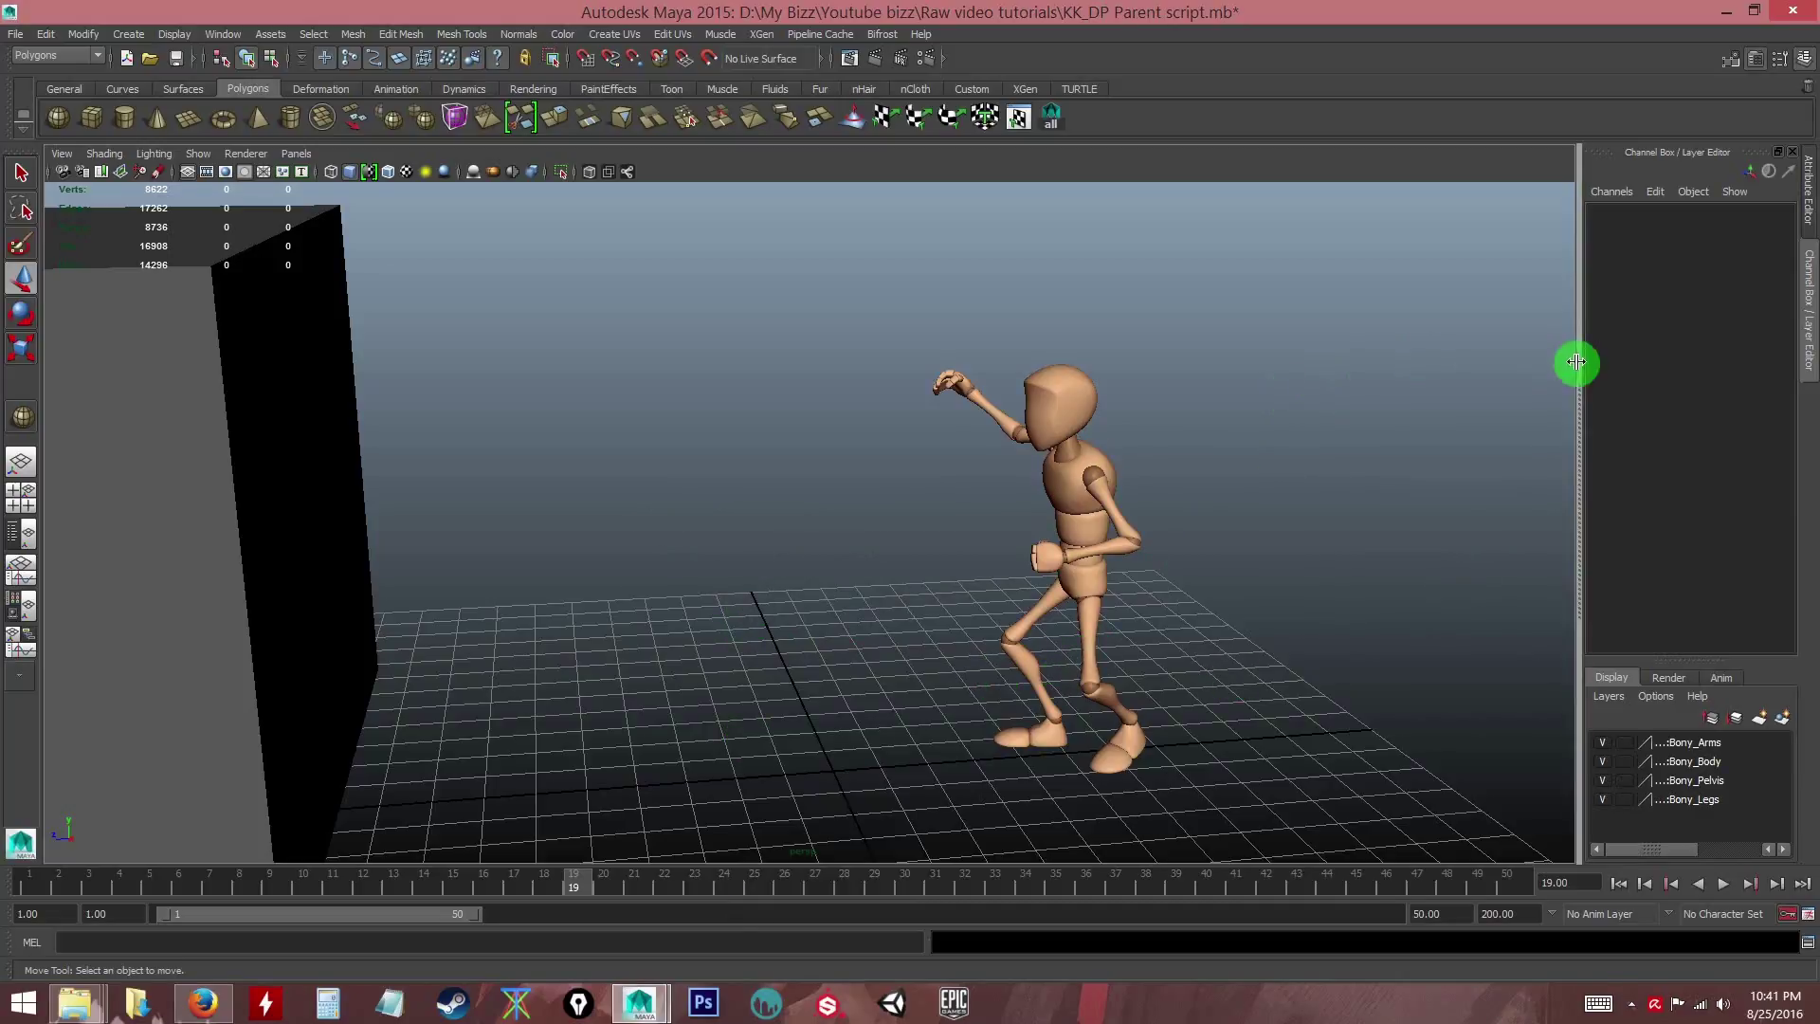
- Run kk_dp from the Script Editor's MEL tab, close the editor, and move the kk_dp window aside
{"action": "left_click", "coordinate": [1808, 947], "text": "ctrl"}
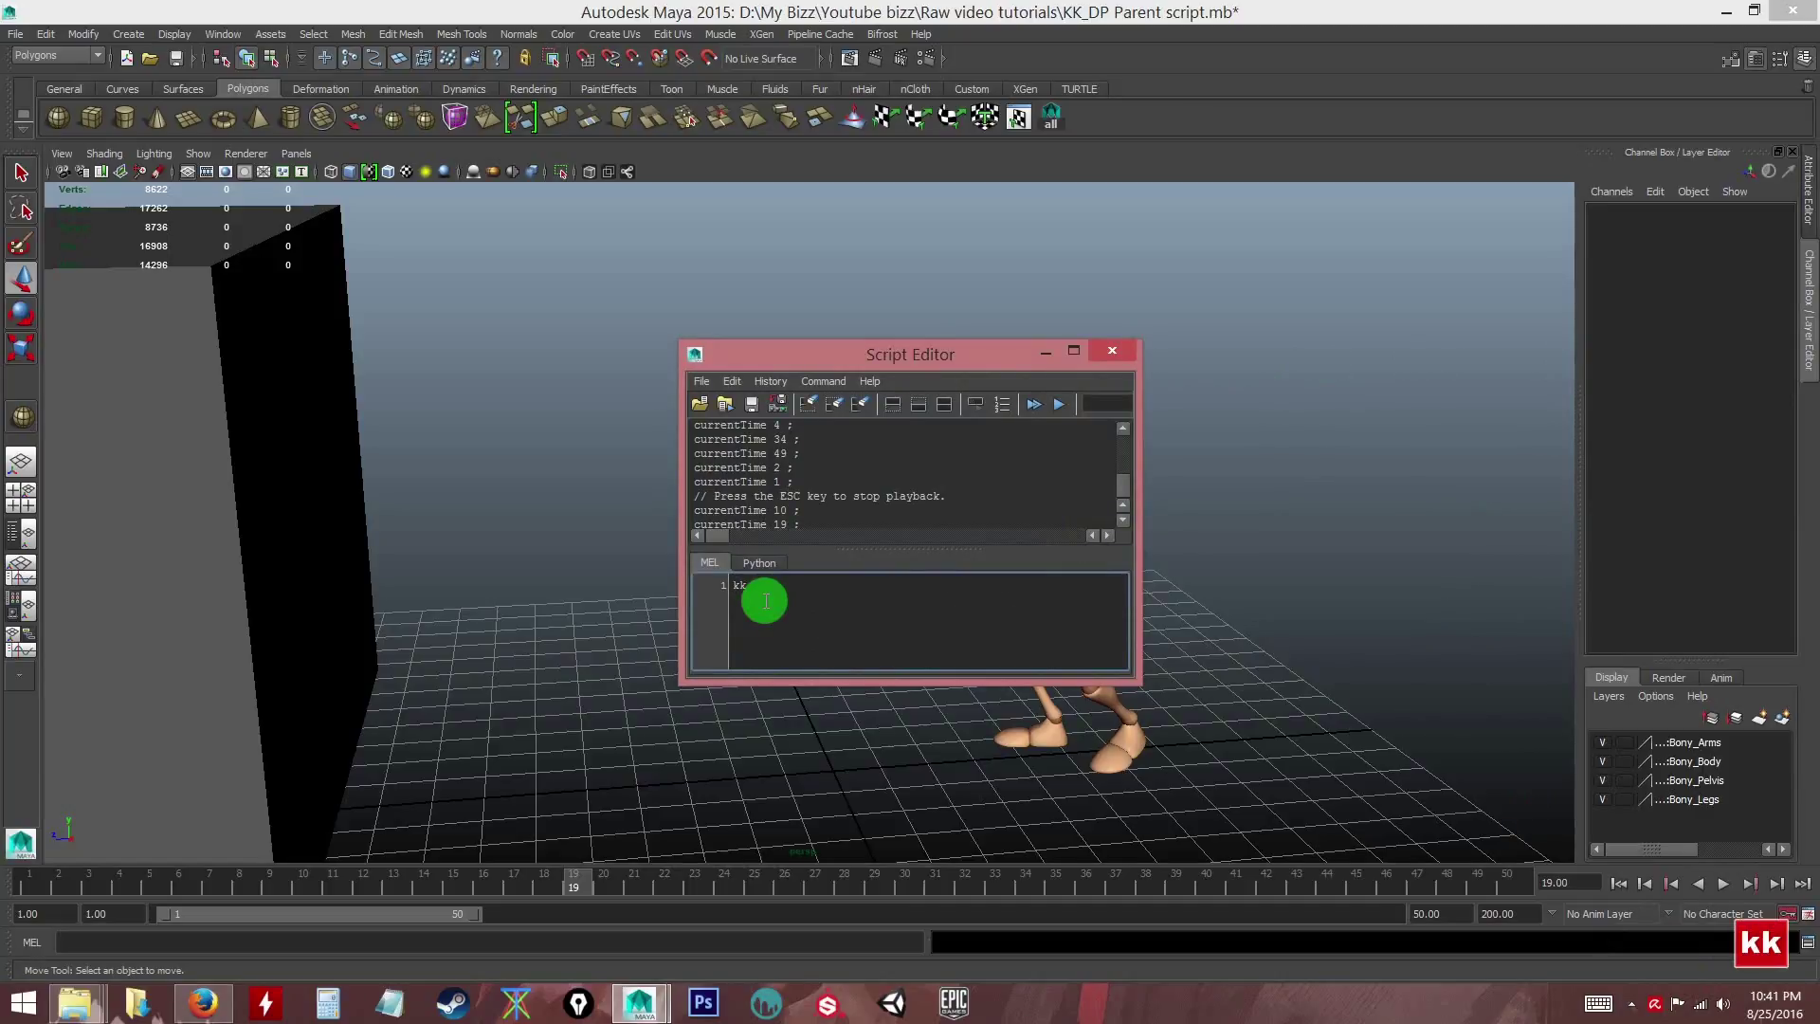
{"action": "key", "text": "shift"}
{"action": "type", "text": "kk_dp"}
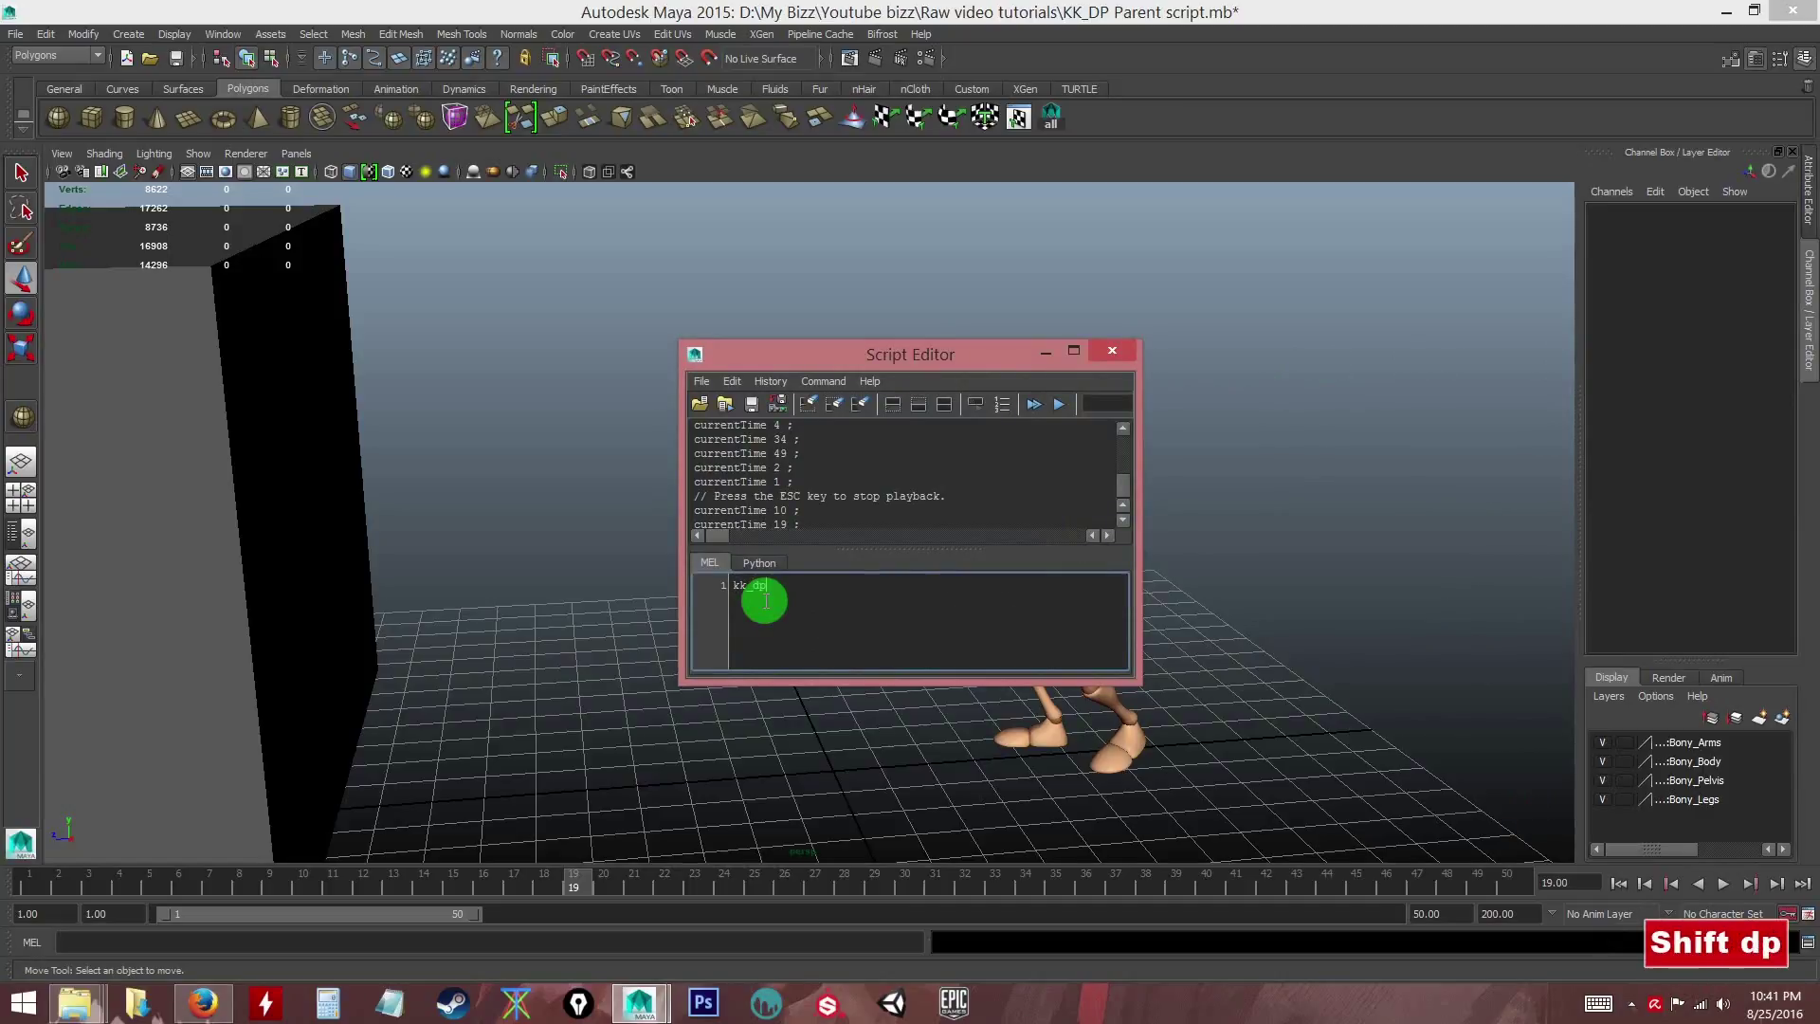
{"action": "left_click", "coordinate": [1060, 405]}
{"action": "left_click_drag", "start_coordinate": [835, 356], "coordinate": [722, 415]}
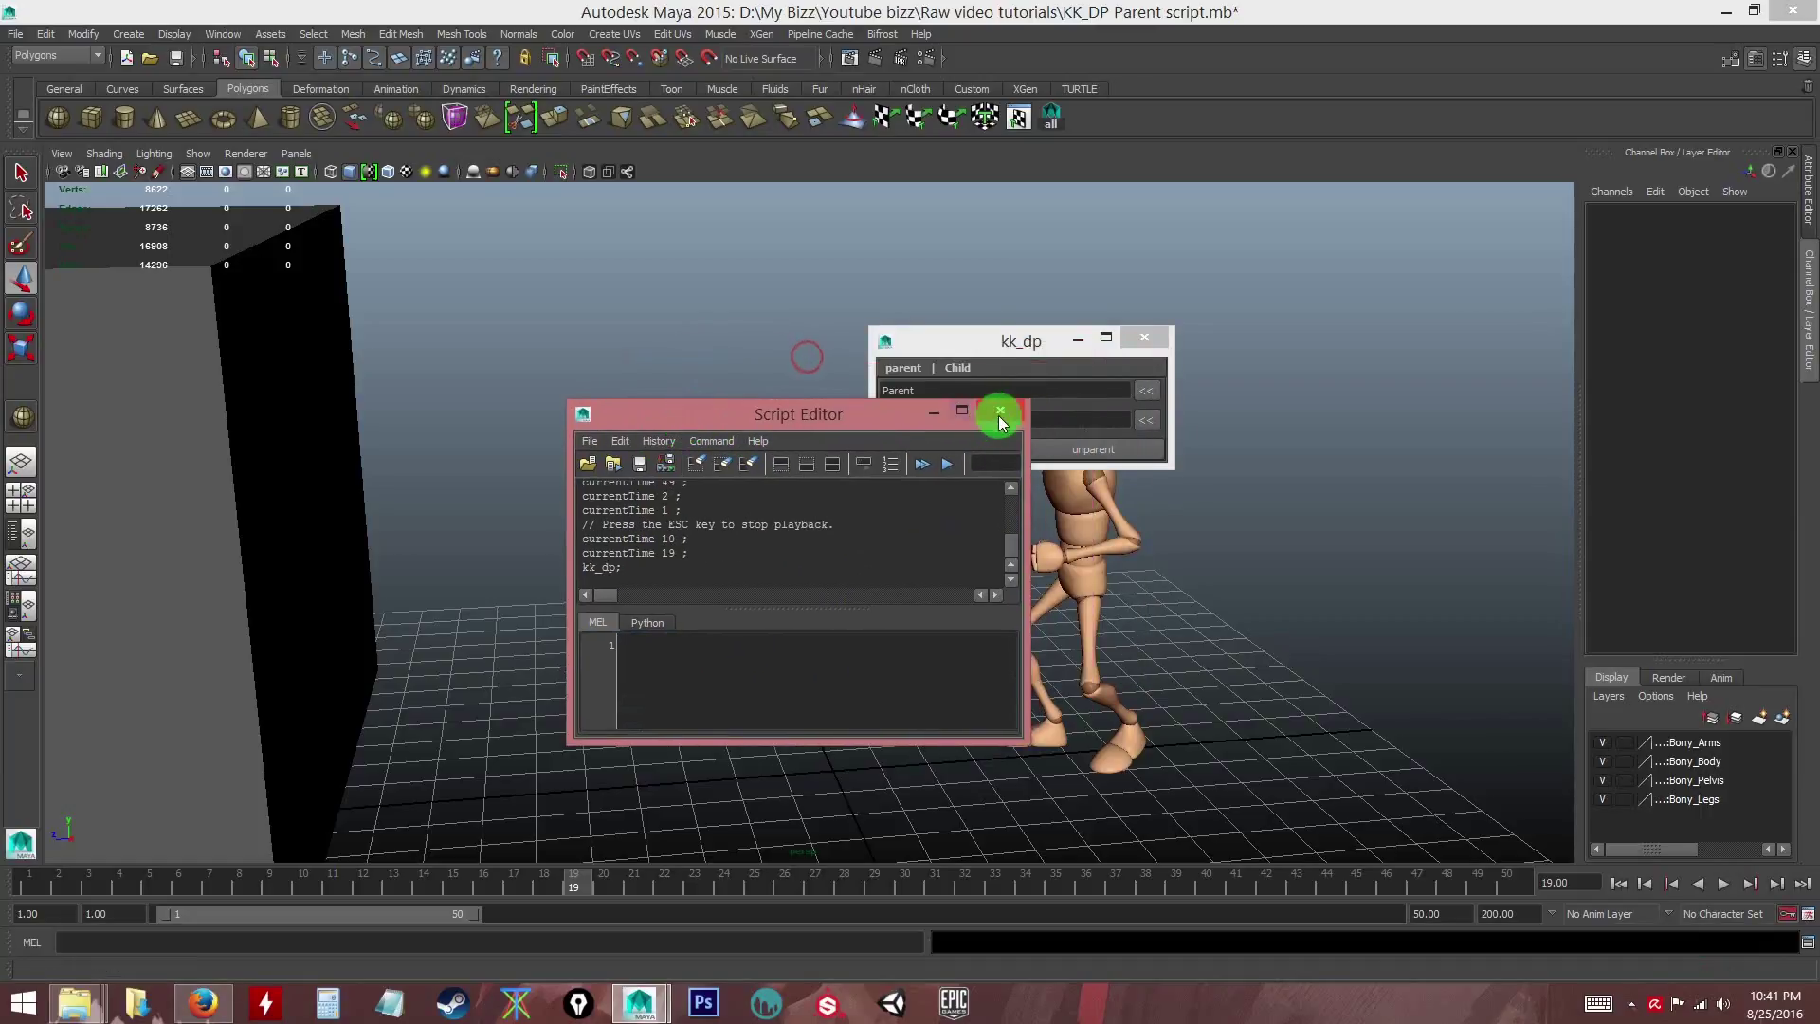
{"action": "left_click", "coordinate": [1000, 414]}
{"action": "left_click_drag", "start_coordinate": [1015, 346], "coordinate": [1330, 233]}
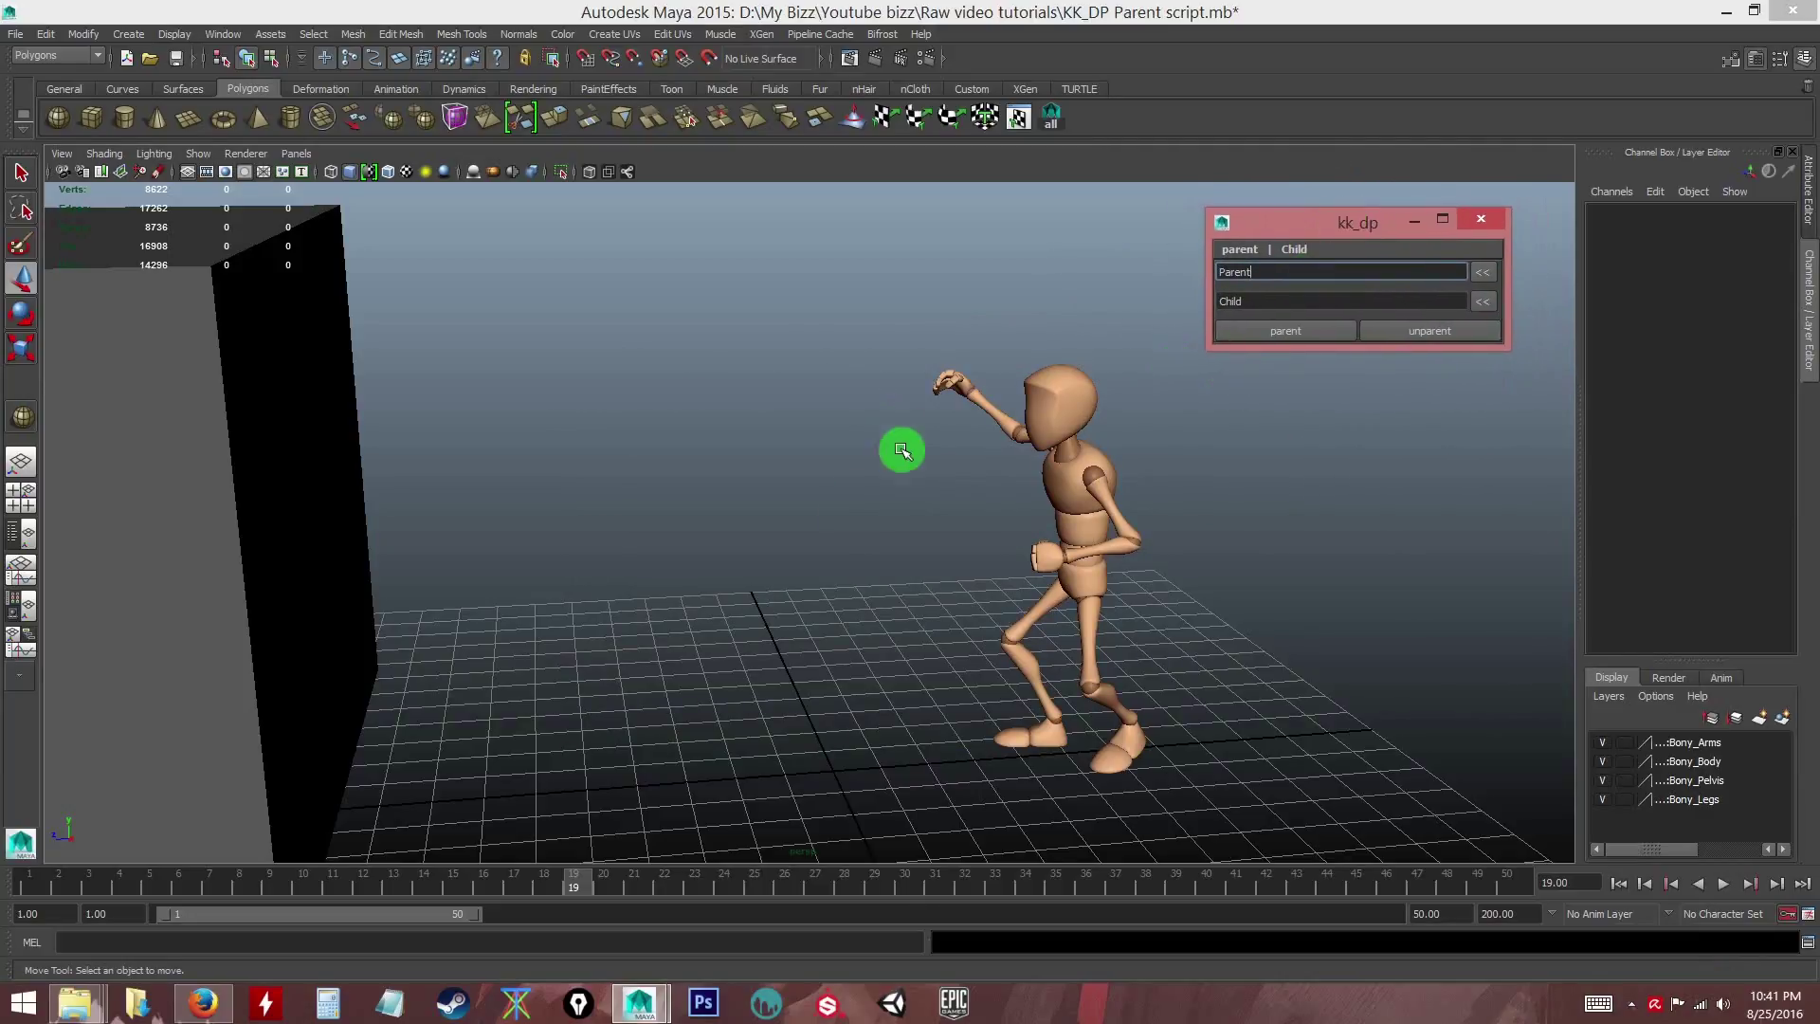
- Play the ball animation and orbit around the mannequin
{"action": "left_click", "coordinate": [580, 891]}
{"action": "key", "text": "alt+v"}
{"action": "key", "text": "alt+v"}
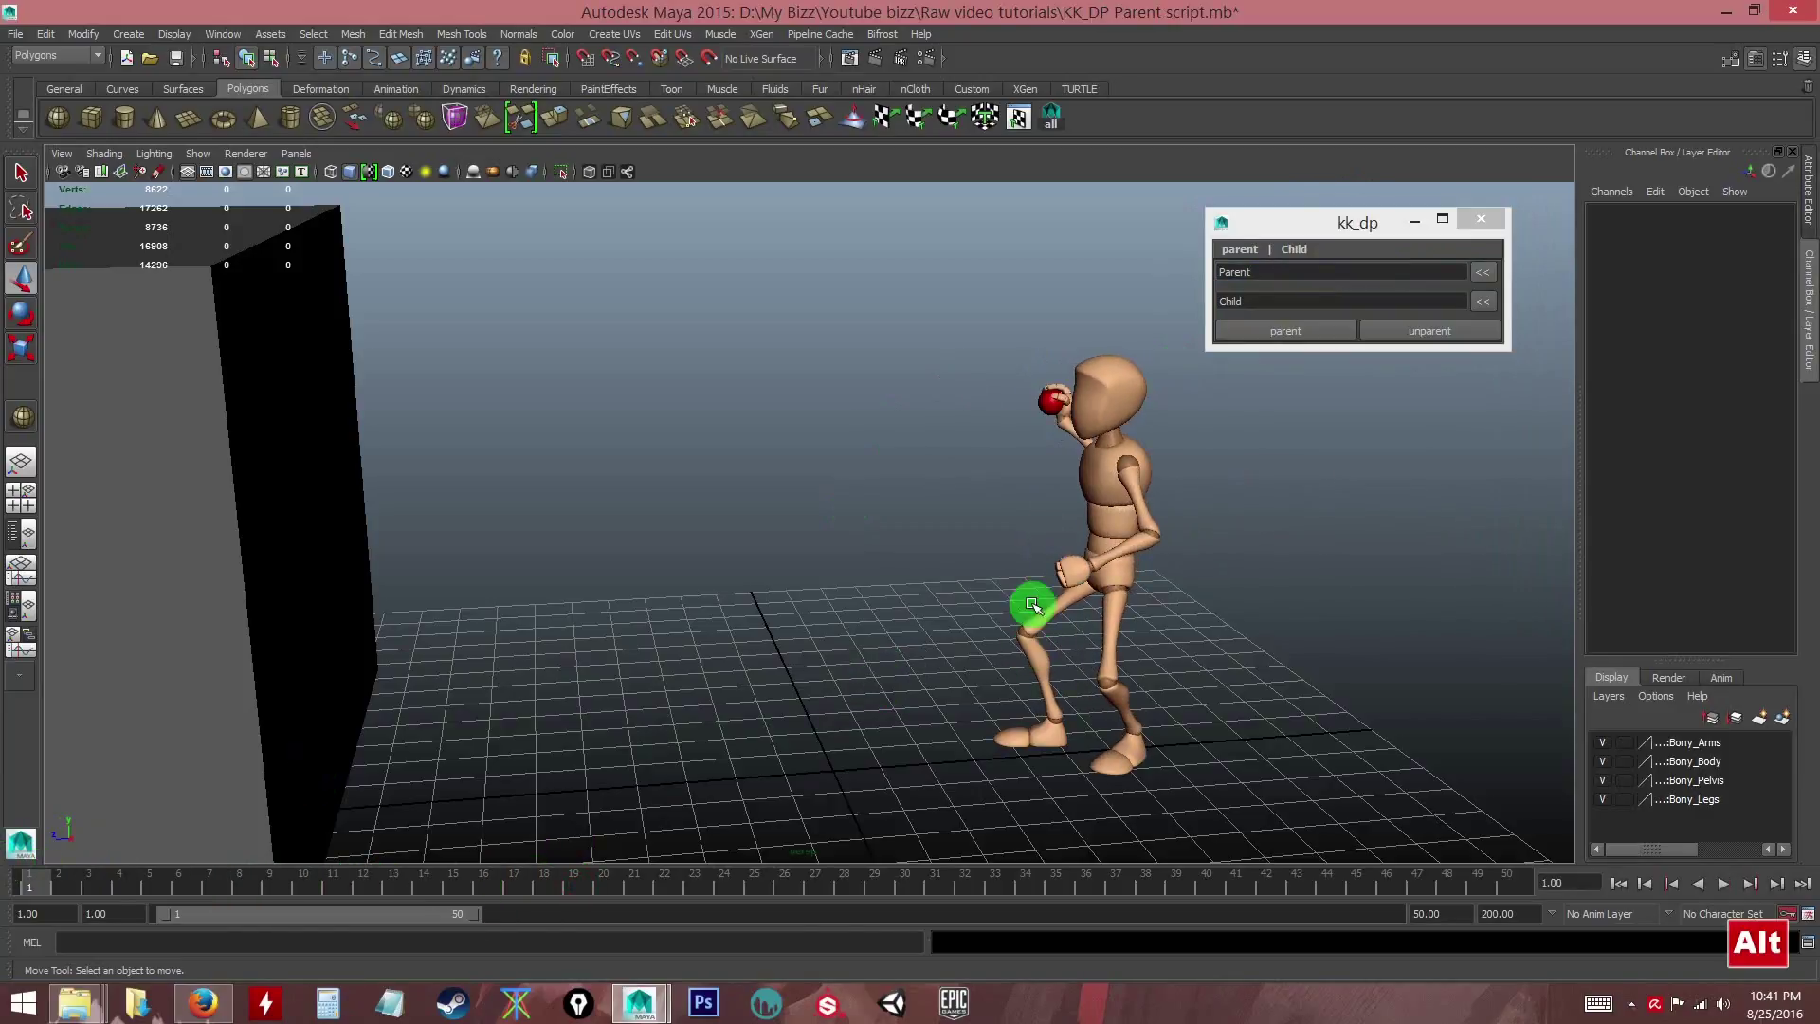
{"action": "left_click_drag", "start_coordinate": [1036, 610], "coordinate": [950, 661], "text": "alt"}
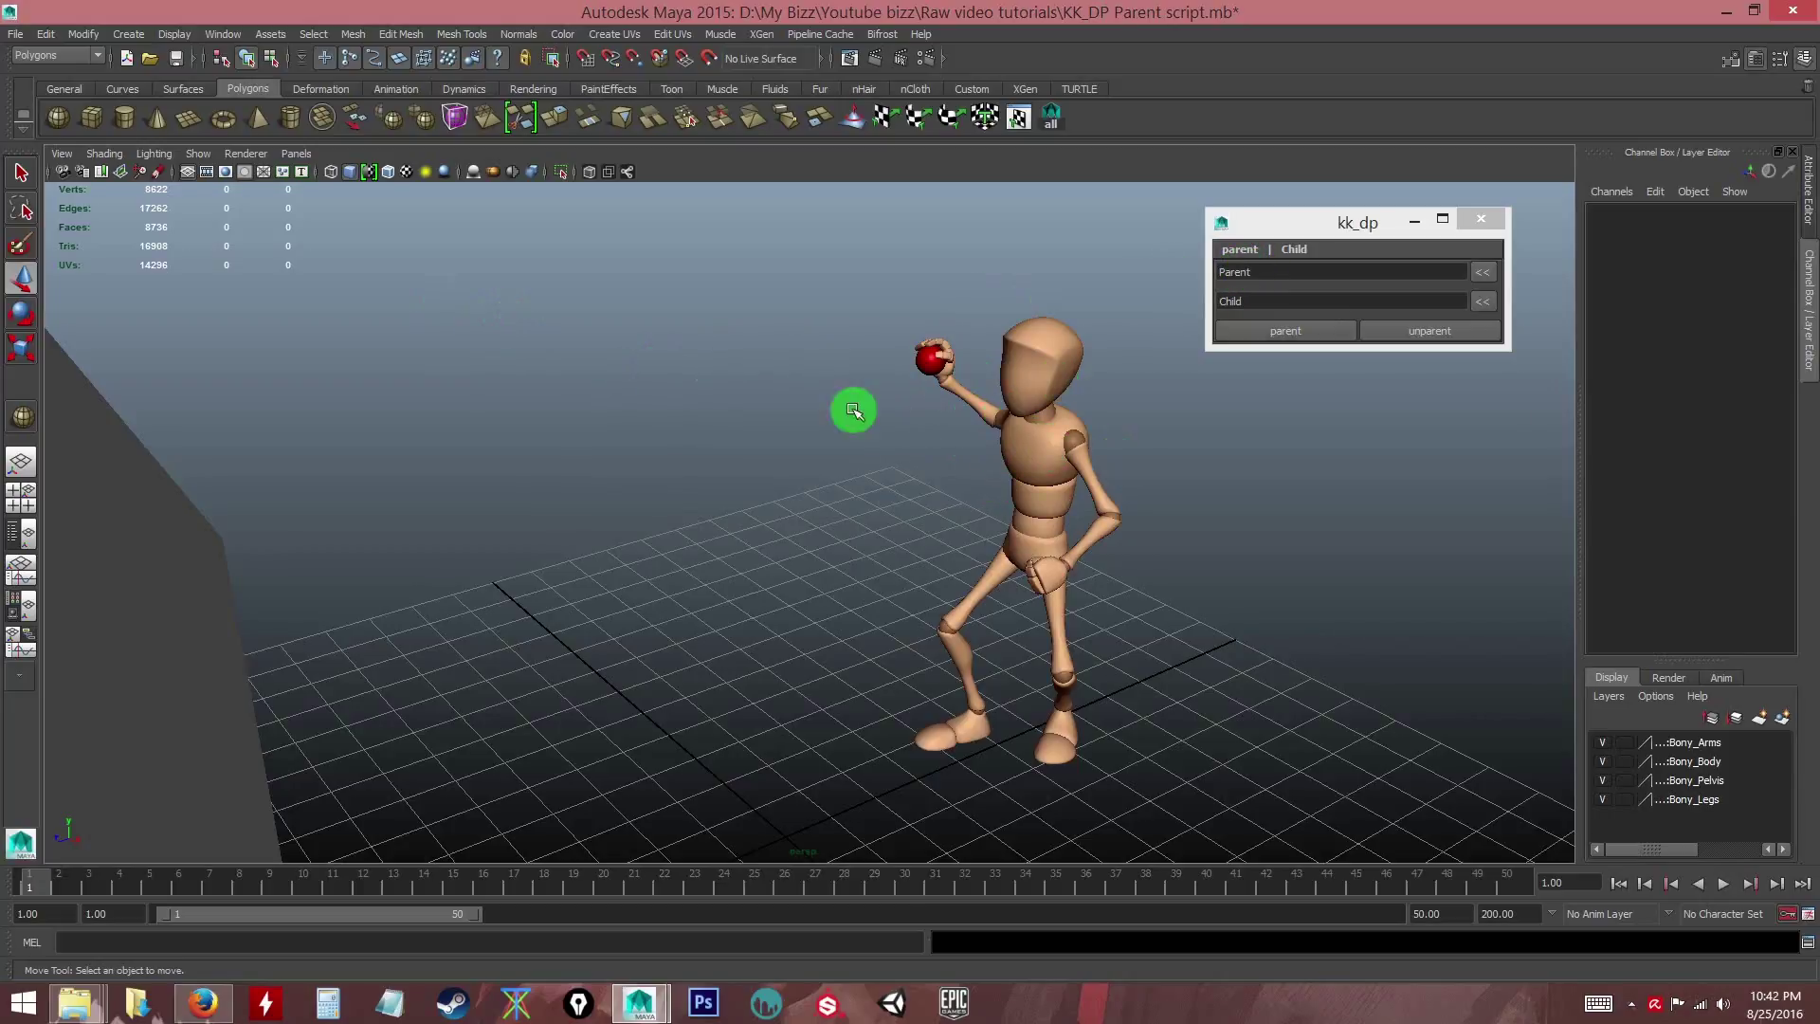
- Turn on NURBS Curves in the viewport's Show menu to reveal the rig controls
{"action": "left_click", "coordinate": [197, 155]}
{"action": "left_click", "coordinate": [227, 243]}
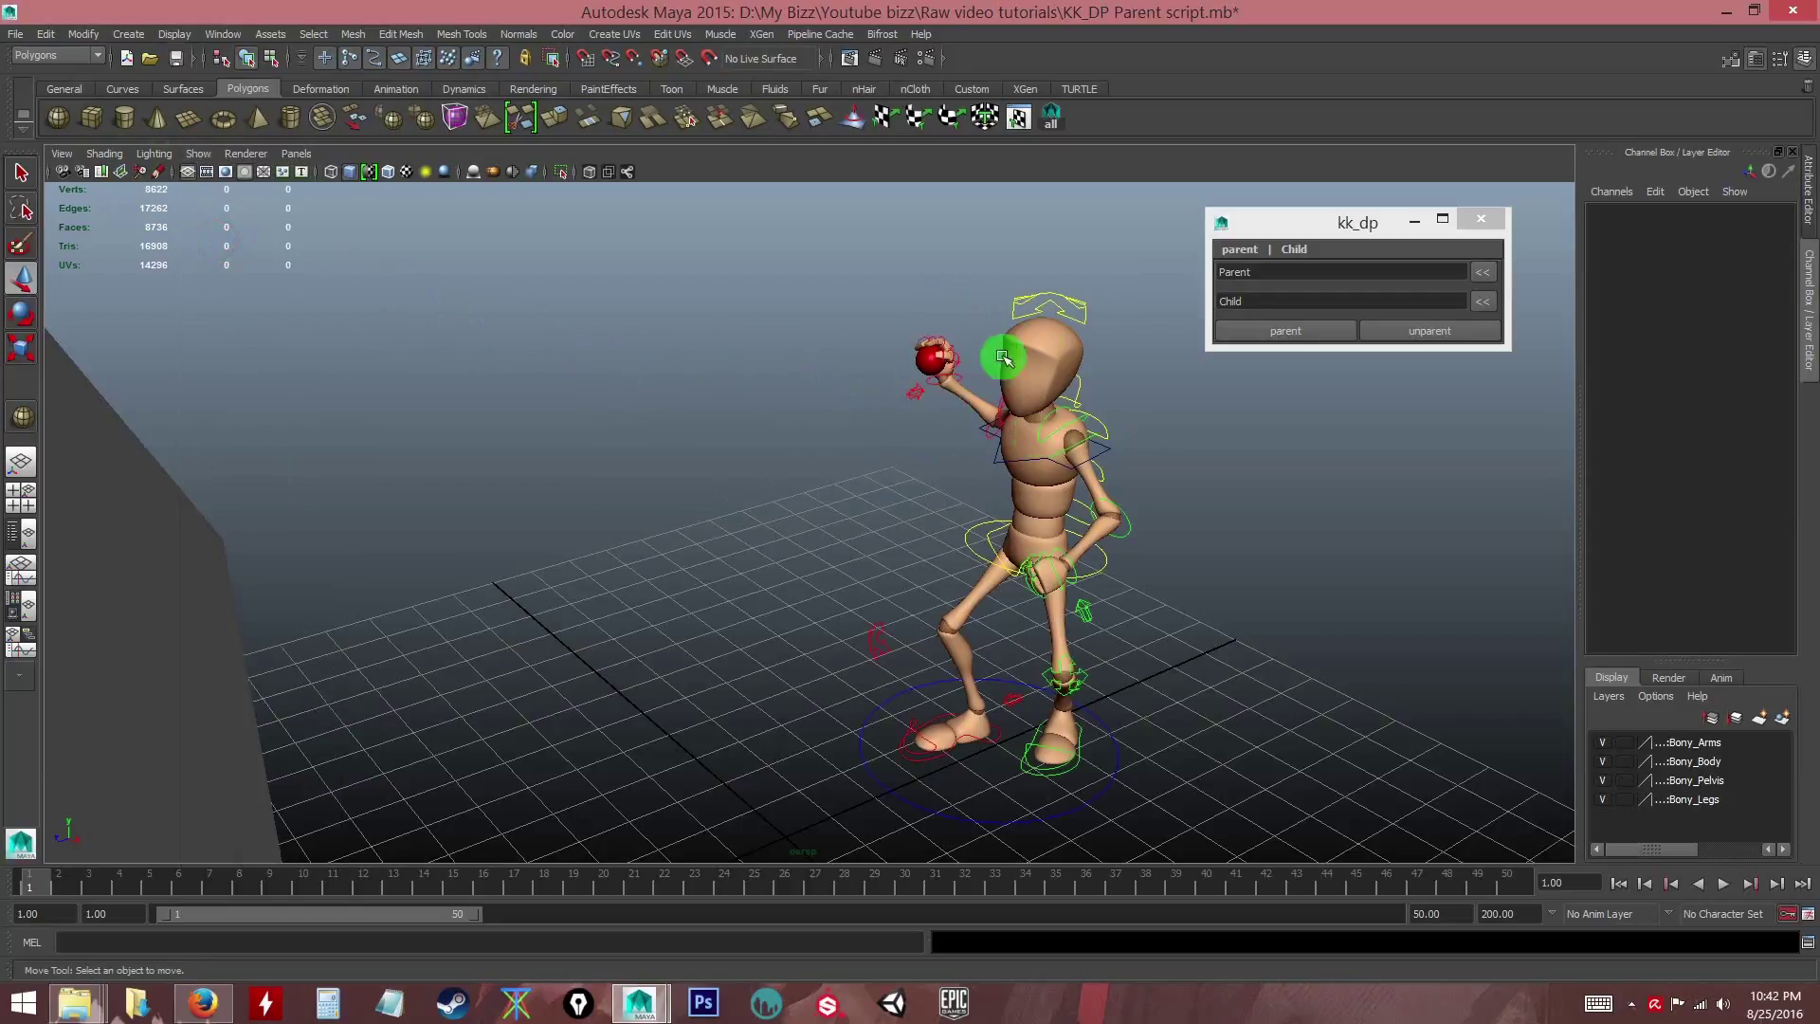
{"action": "left_click_drag", "start_coordinate": [1065, 296], "coordinate": [947, 418], "text": "alt"}
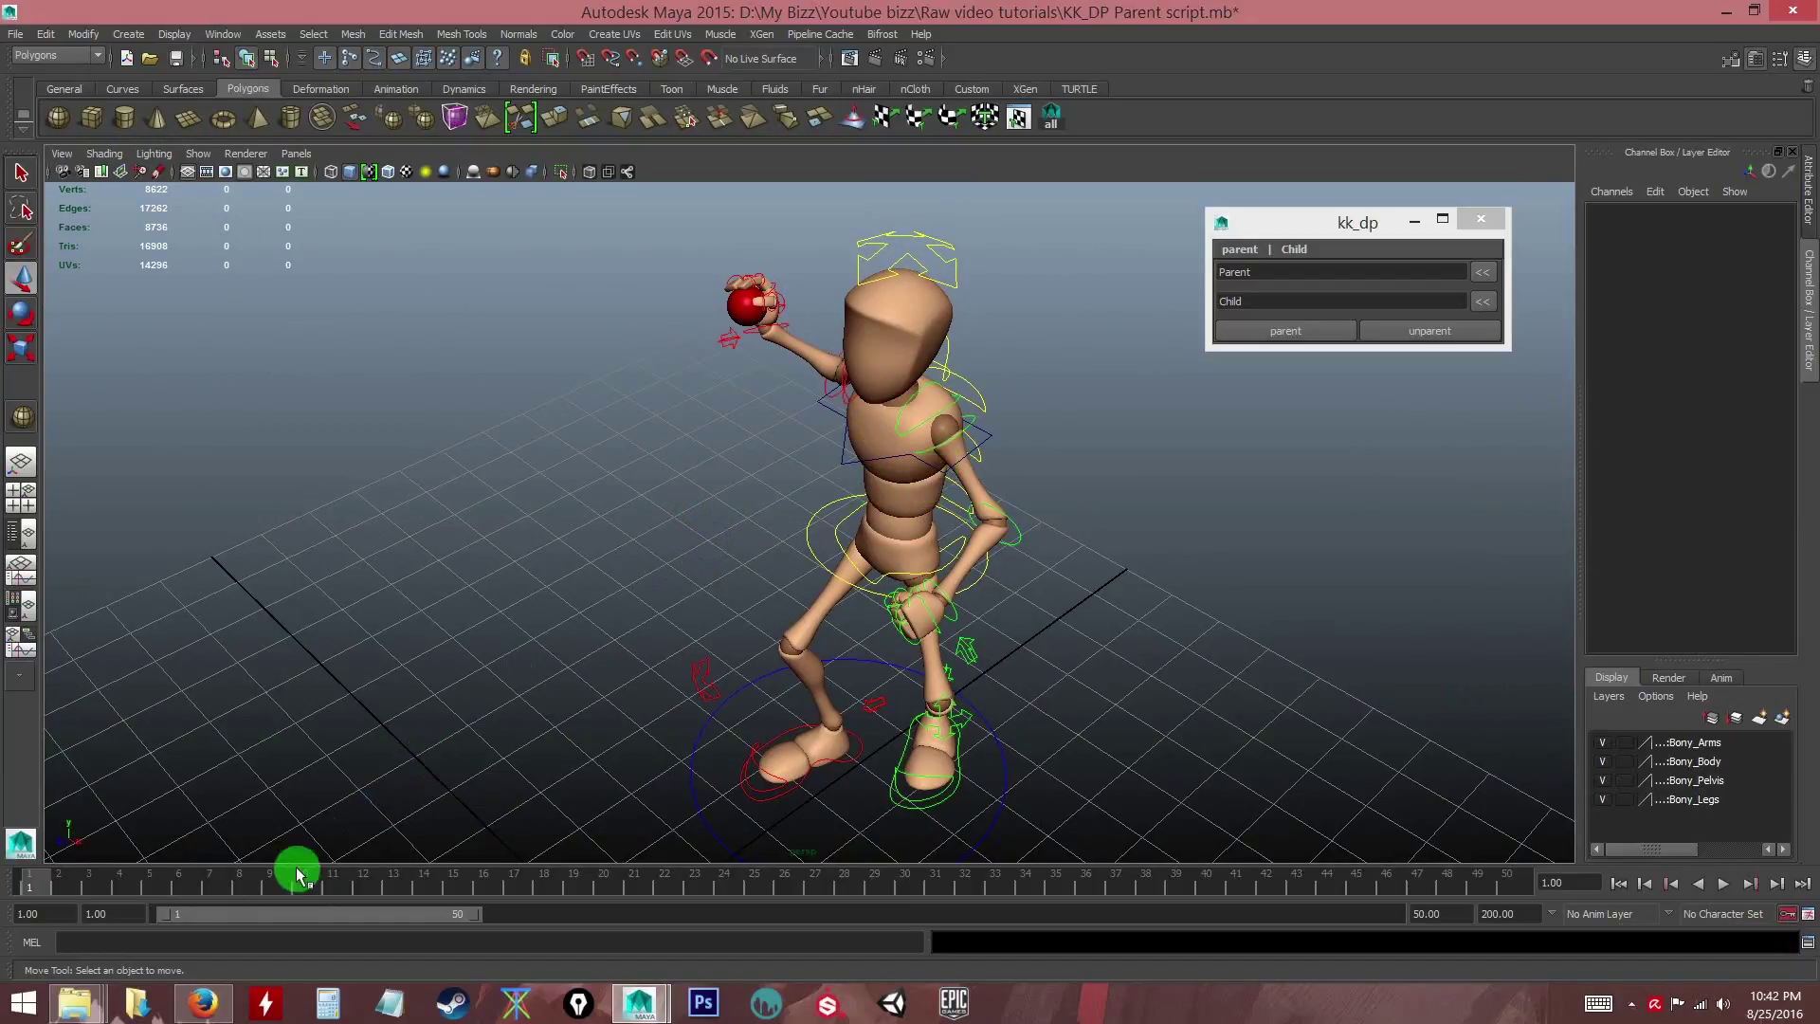
{"action": "left_click", "coordinate": [202, 1003]}
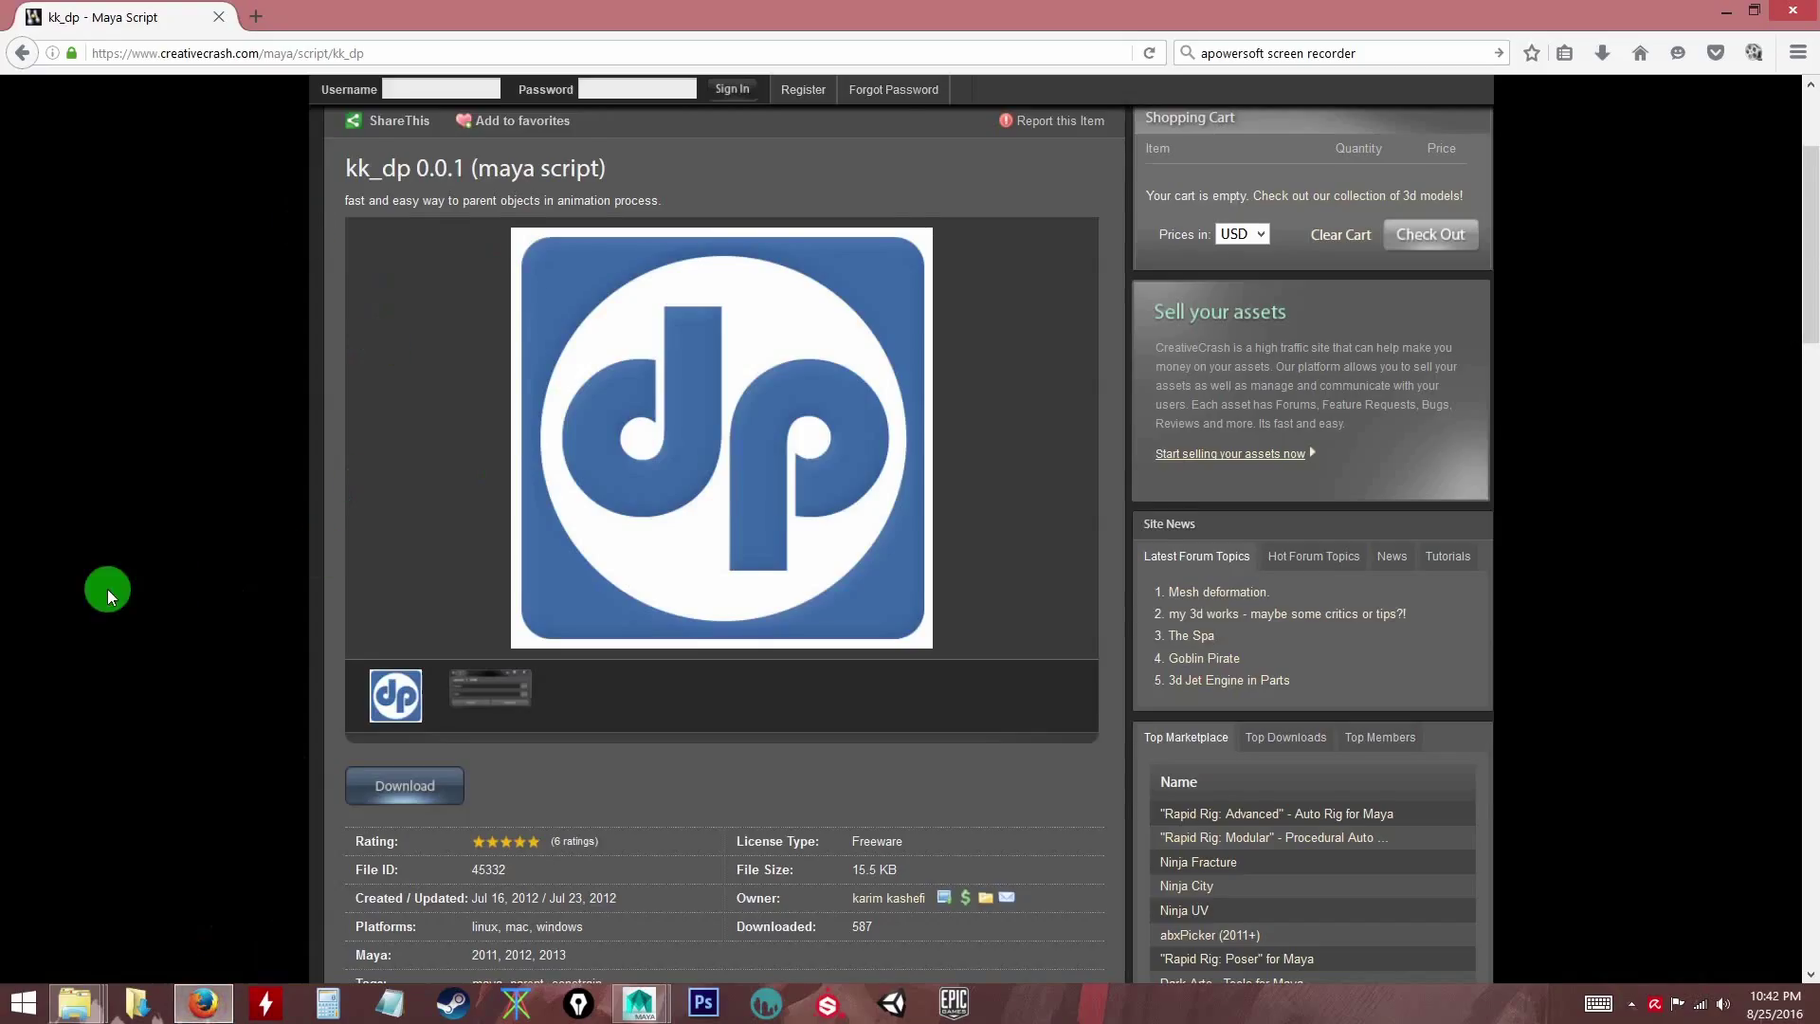
{"action": "scroll", "coordinate": [189, 531], "scroll_direction": "up", "scroll_amount": 2}
{"action": "scroll", "coordinate": [179, 563], "scroll_direction": "down", "scroll_amount": 2}
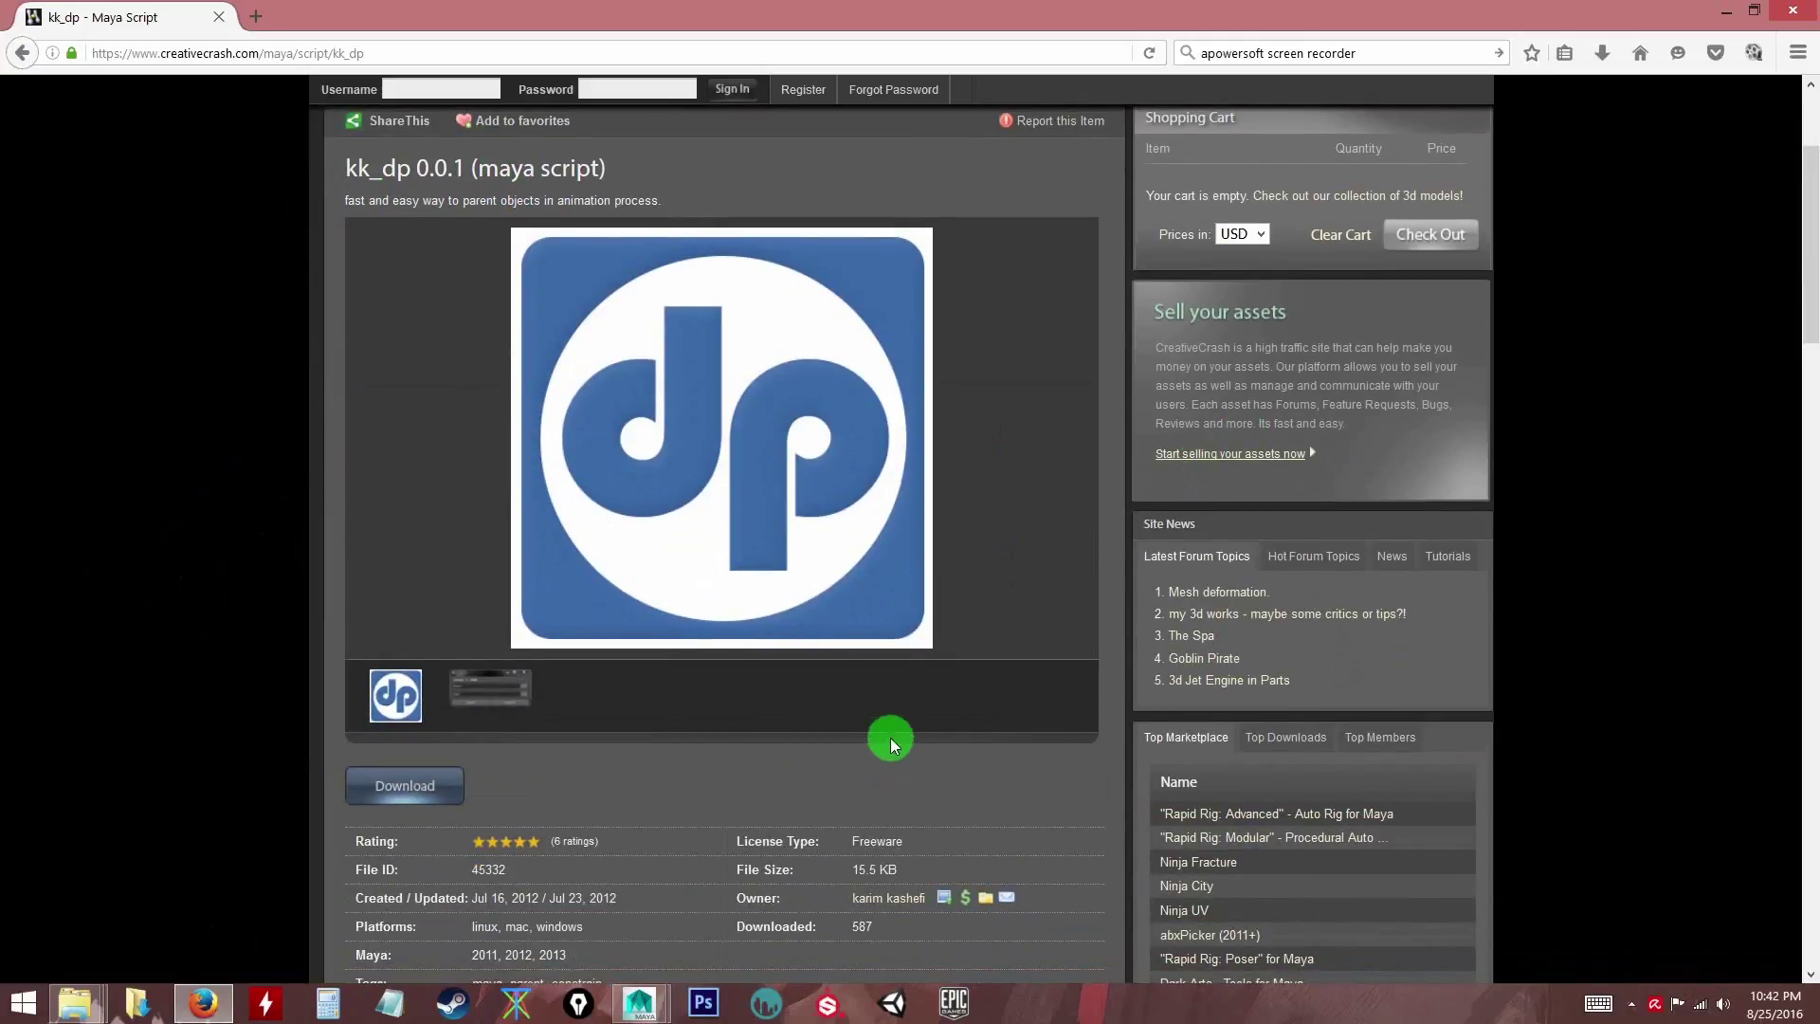
{"action": "scroll", "coordinate": [890, 737], "scroll_direction": "down", "scroll_amount": 2}
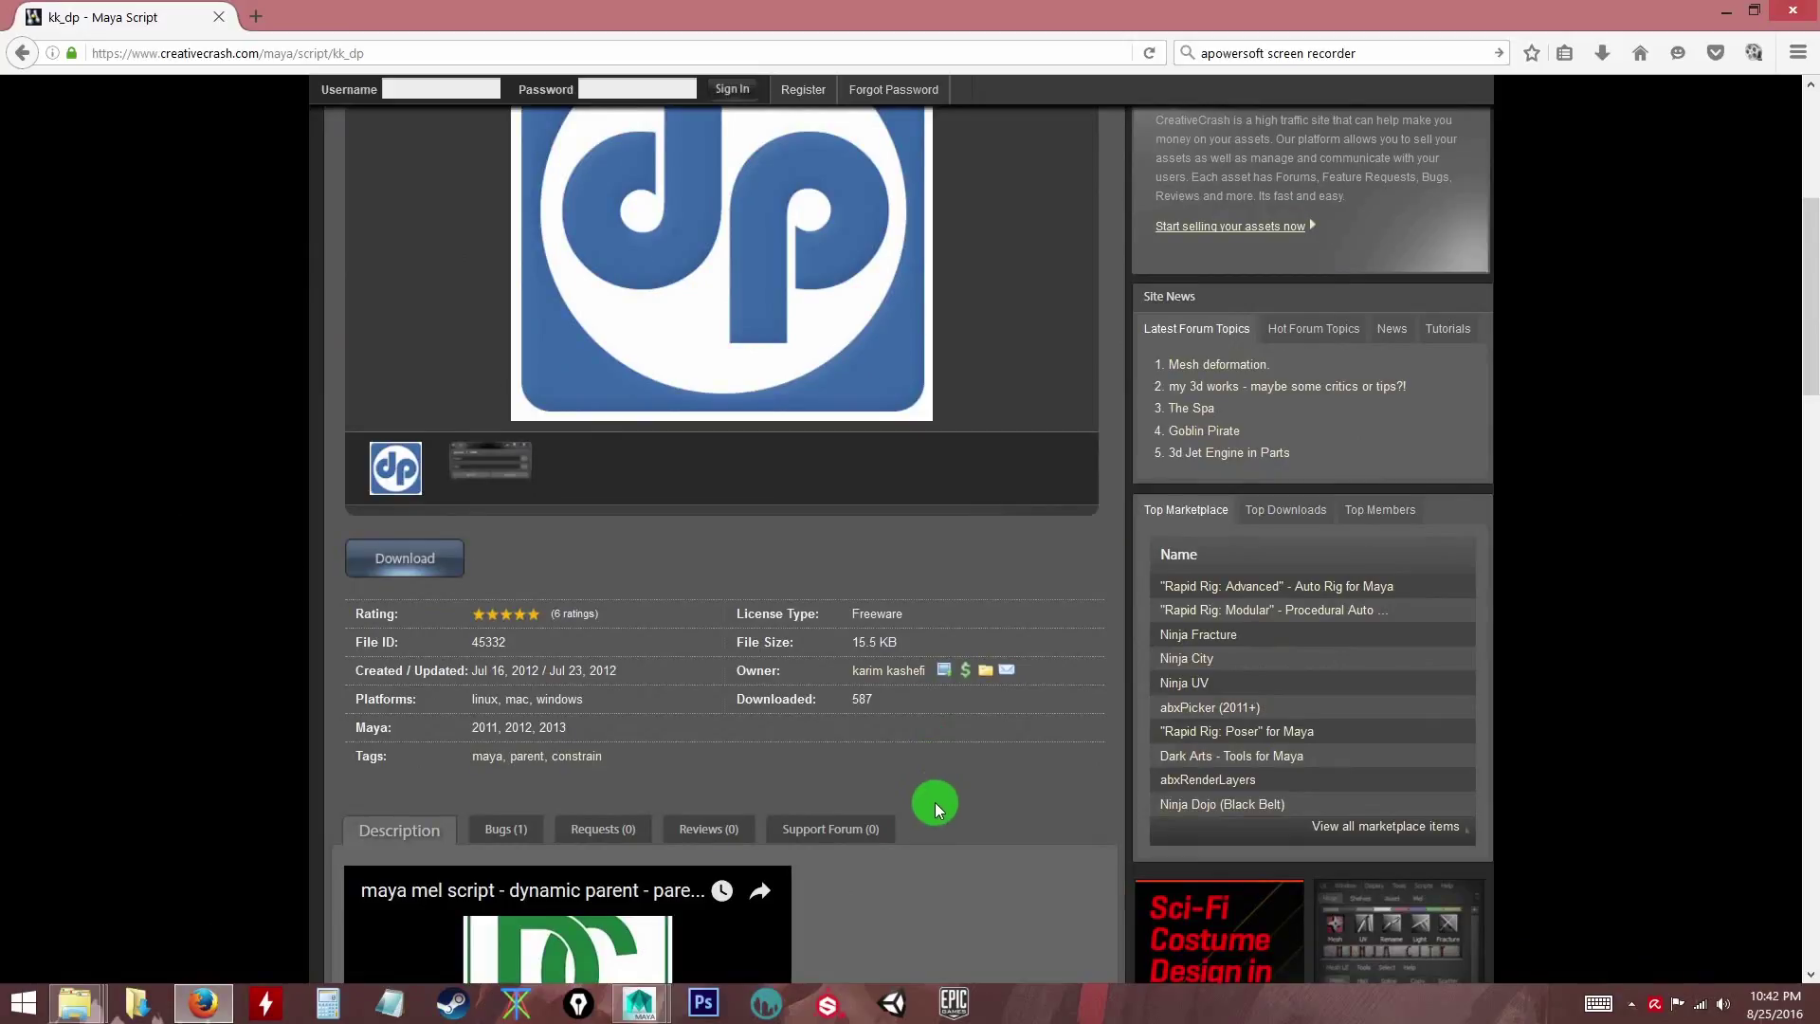
{"action": "scroll", "coordinate": [935, 801], "scroll_direction": "up", "scroll_amount": 3}
{"action": "scroll", "coordinate": [434, 528], "scroll_direction": "down", "scroll_amount": 1}
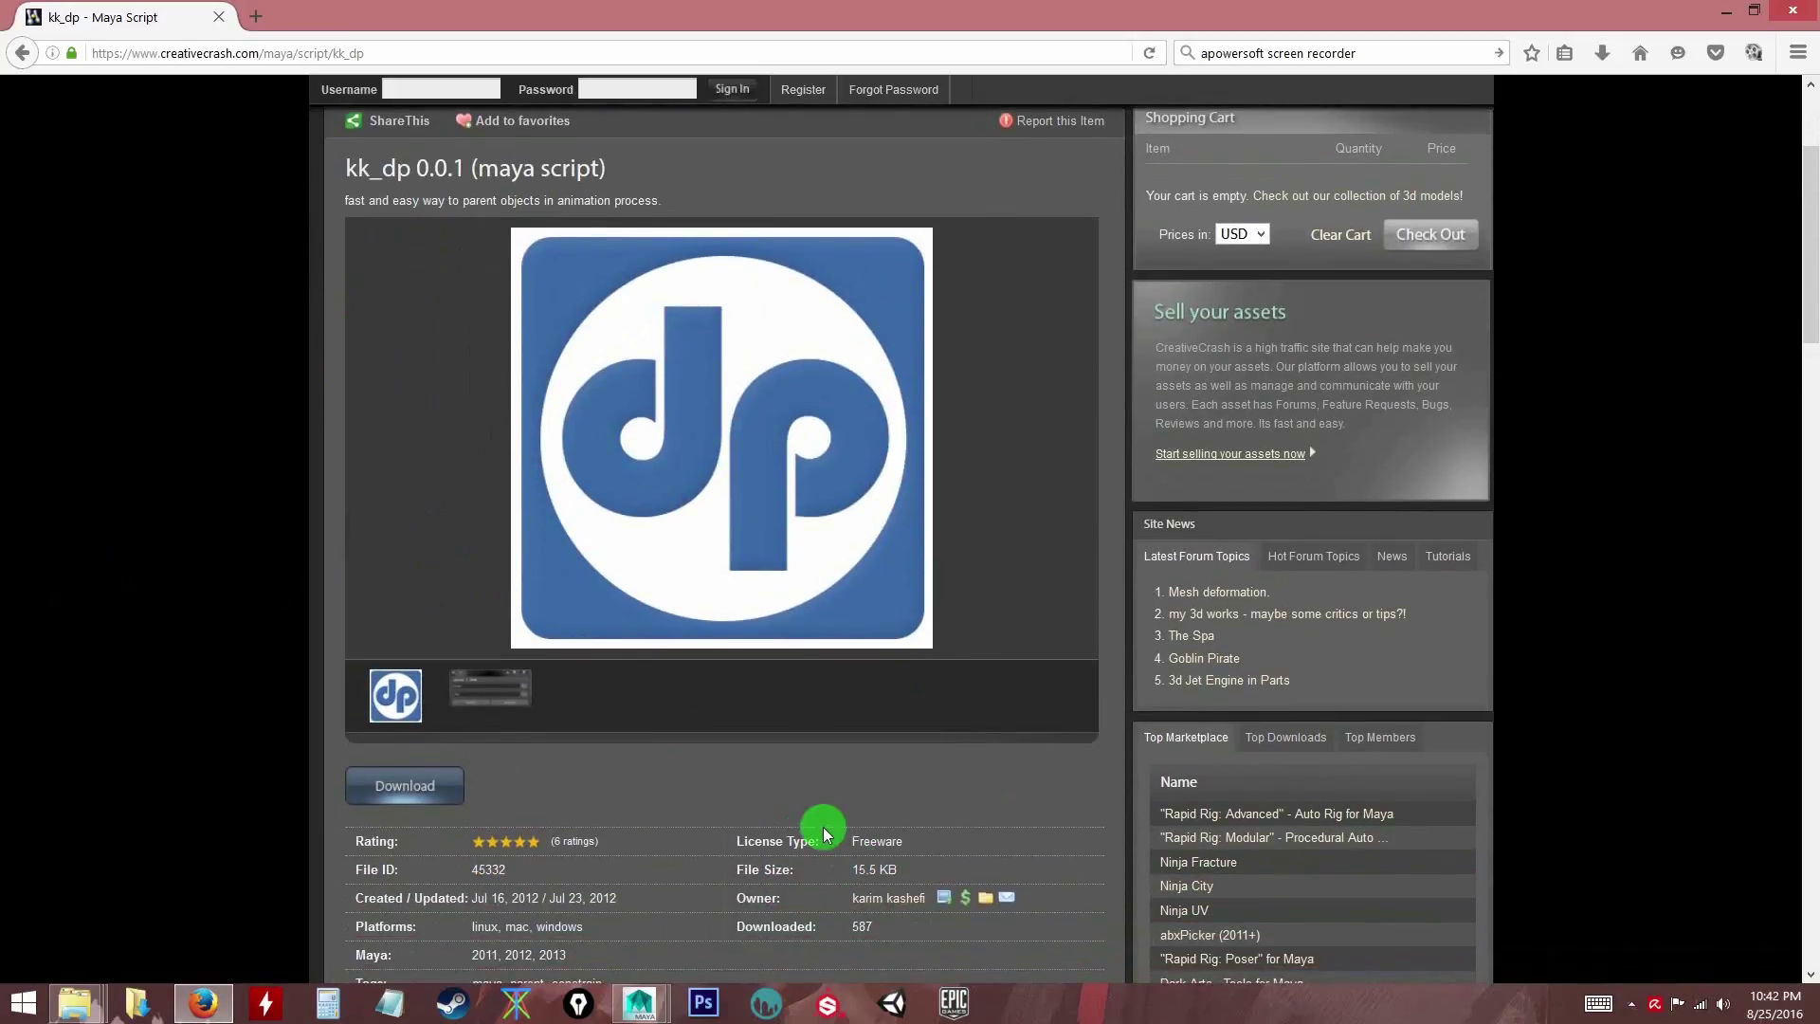
{"action": "mouse_move", "coordinate": [640, 1003]}
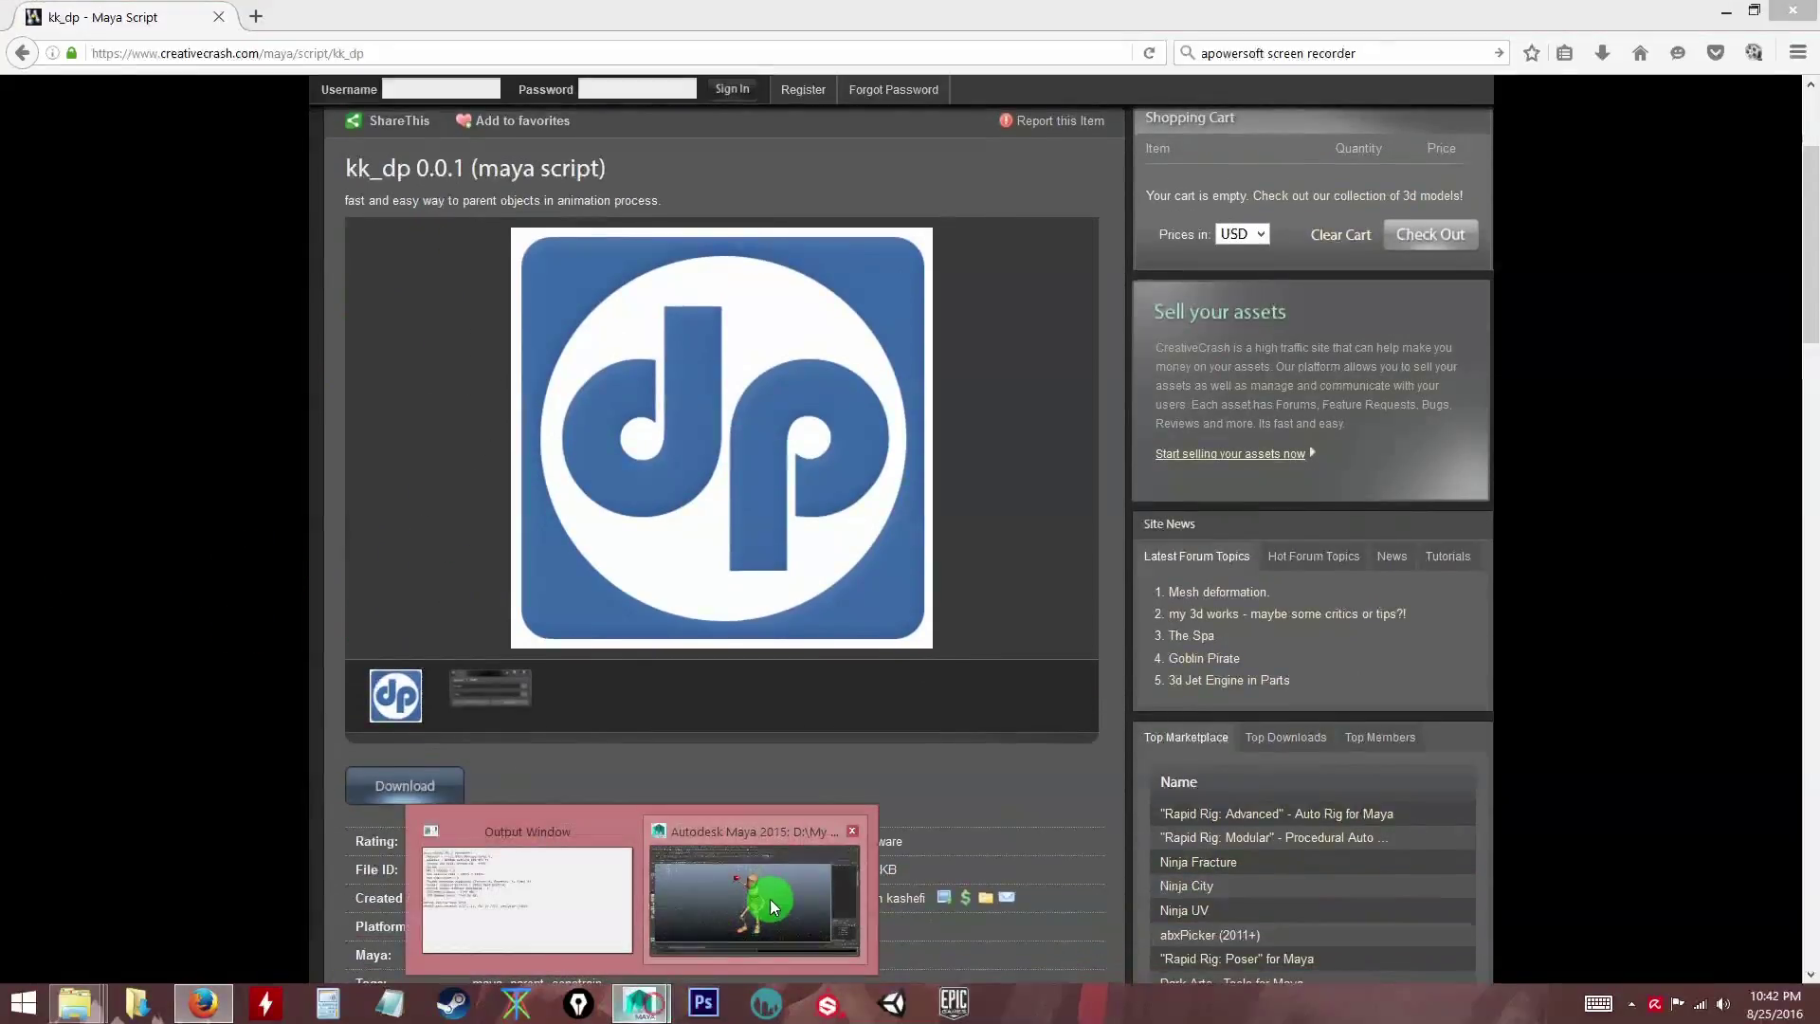
{"action": "left_click", "coordinate": [774, 906]}
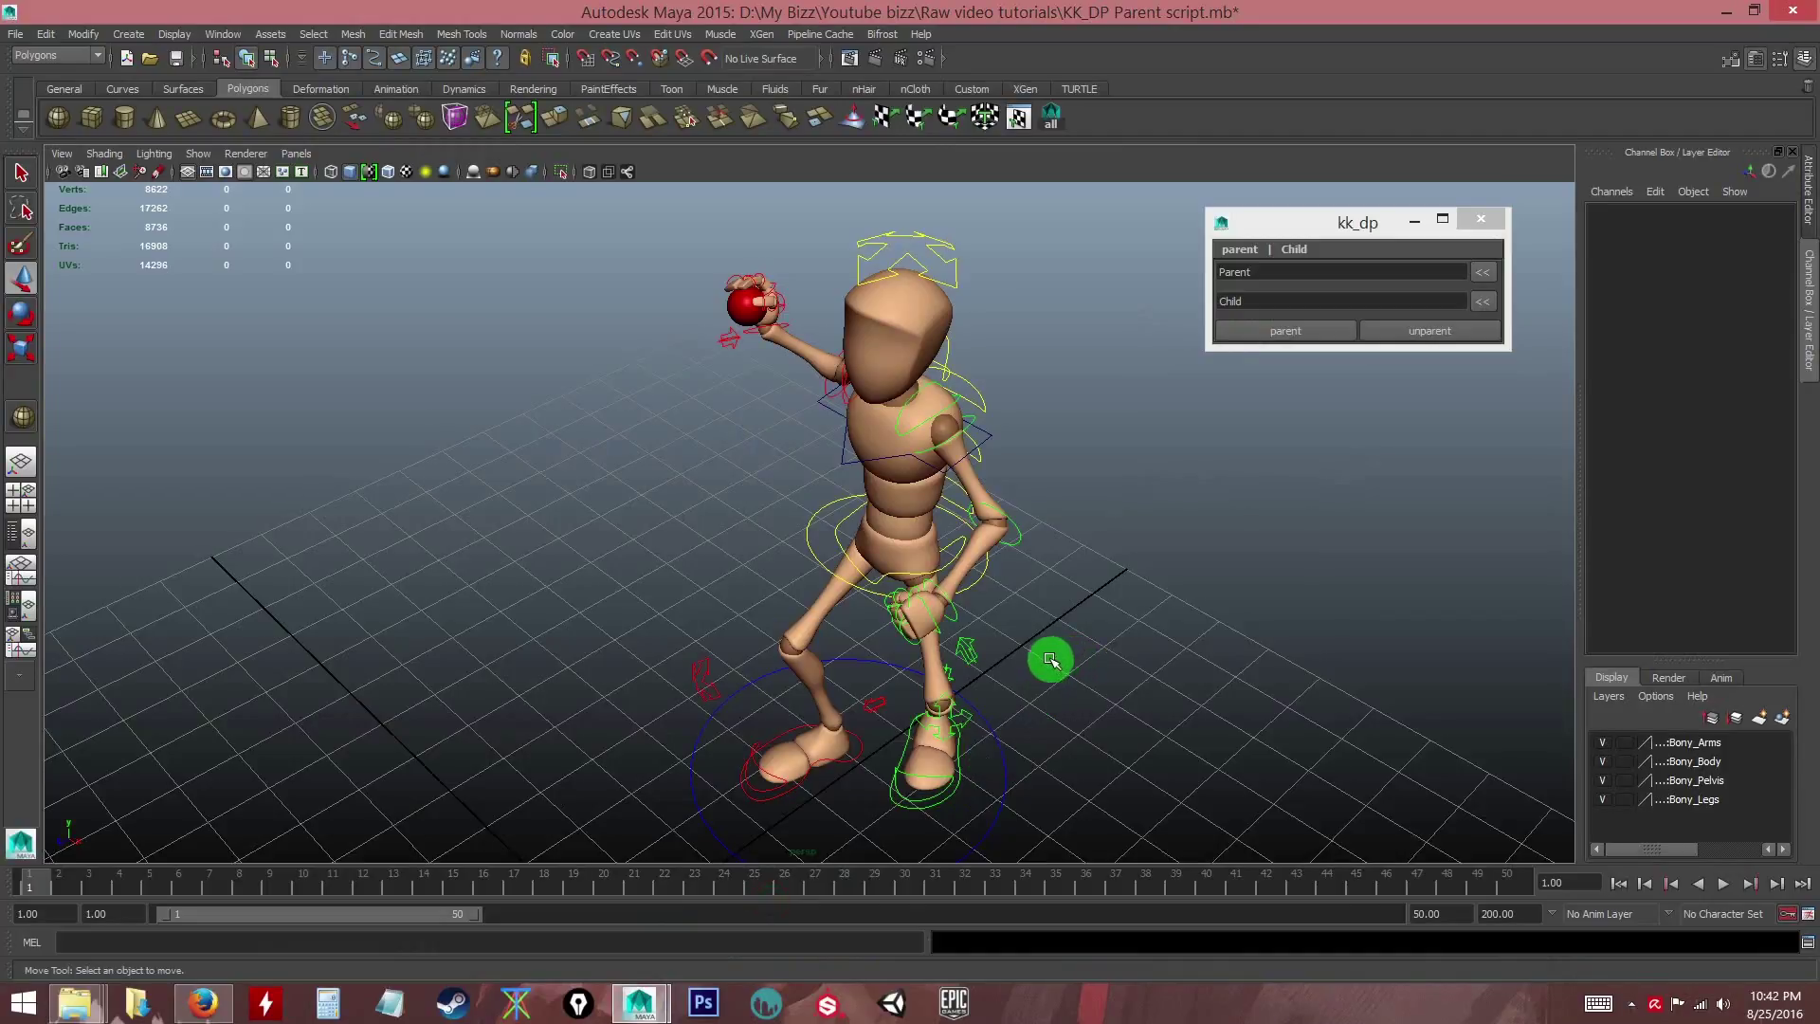
- Dolly in on the mannequin and select its right wrist FK control curve
{"action": "left_click_drag", "start_coordinate": [938, 735], "coordinate": [691, 540], "text": "alt"}
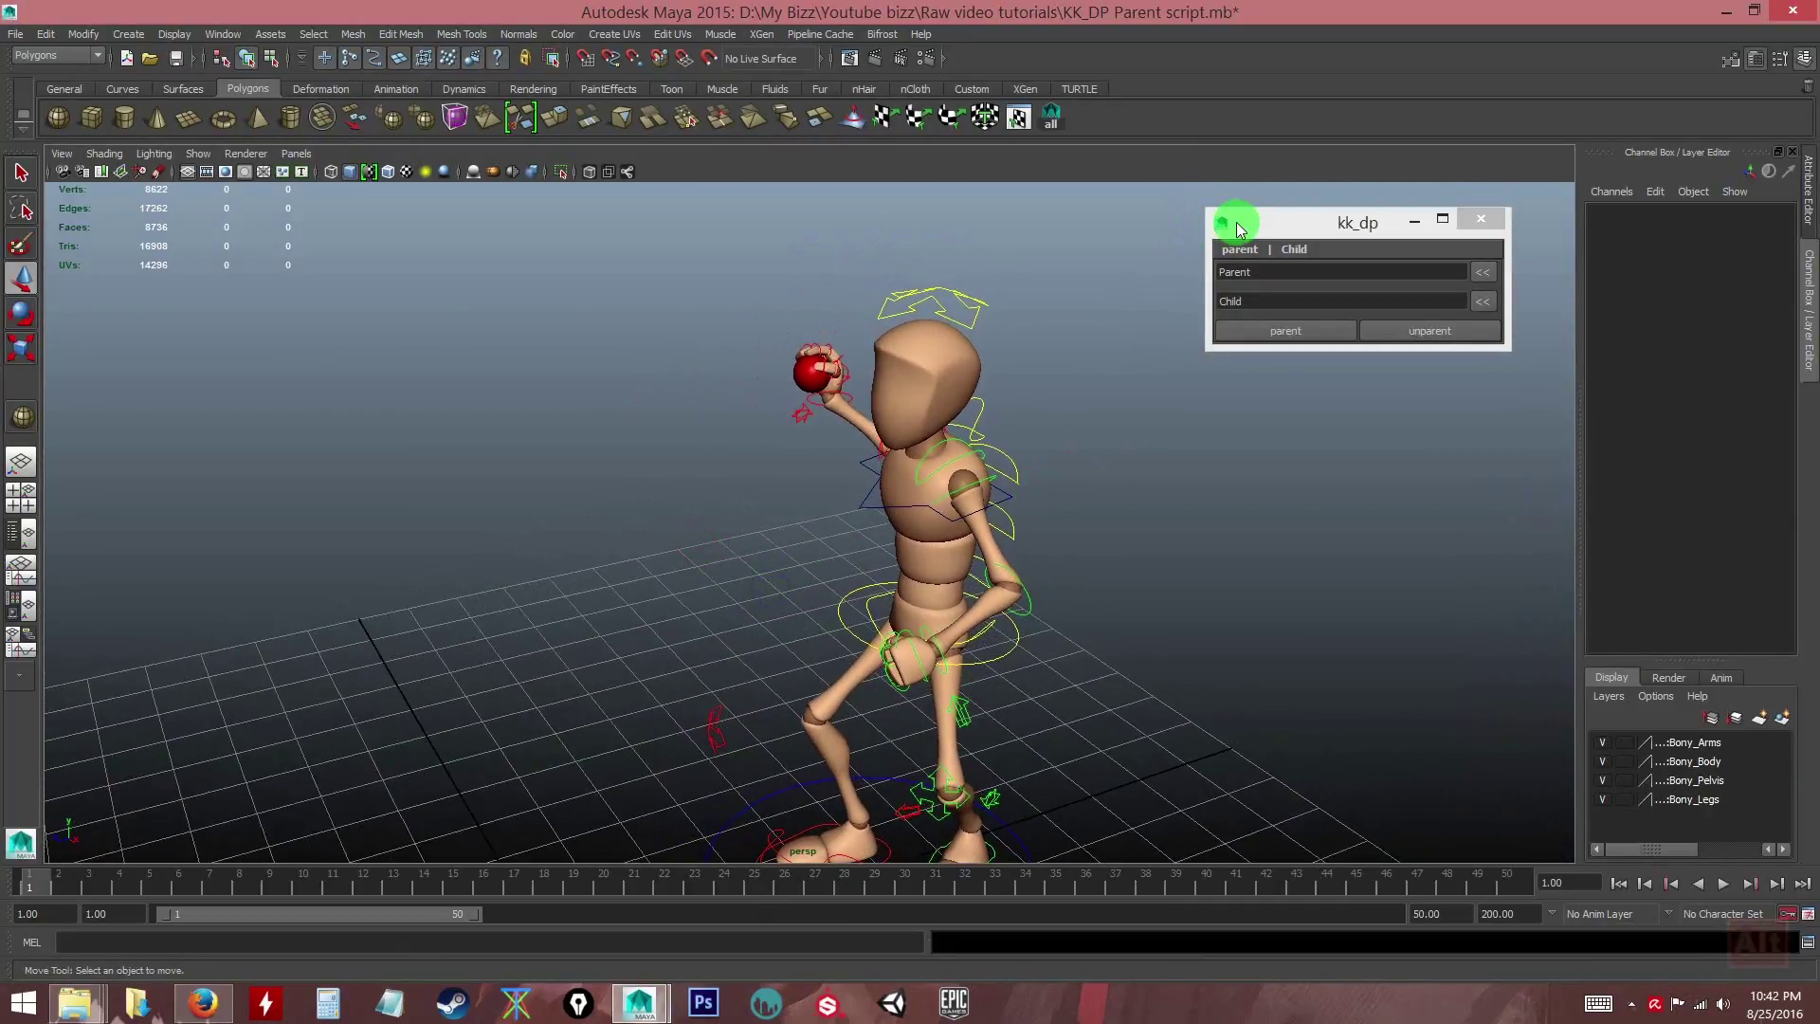
{"action": "left_click_drag", "start_coordinate": [1238, 228], "coordinate": [1232, 242]}
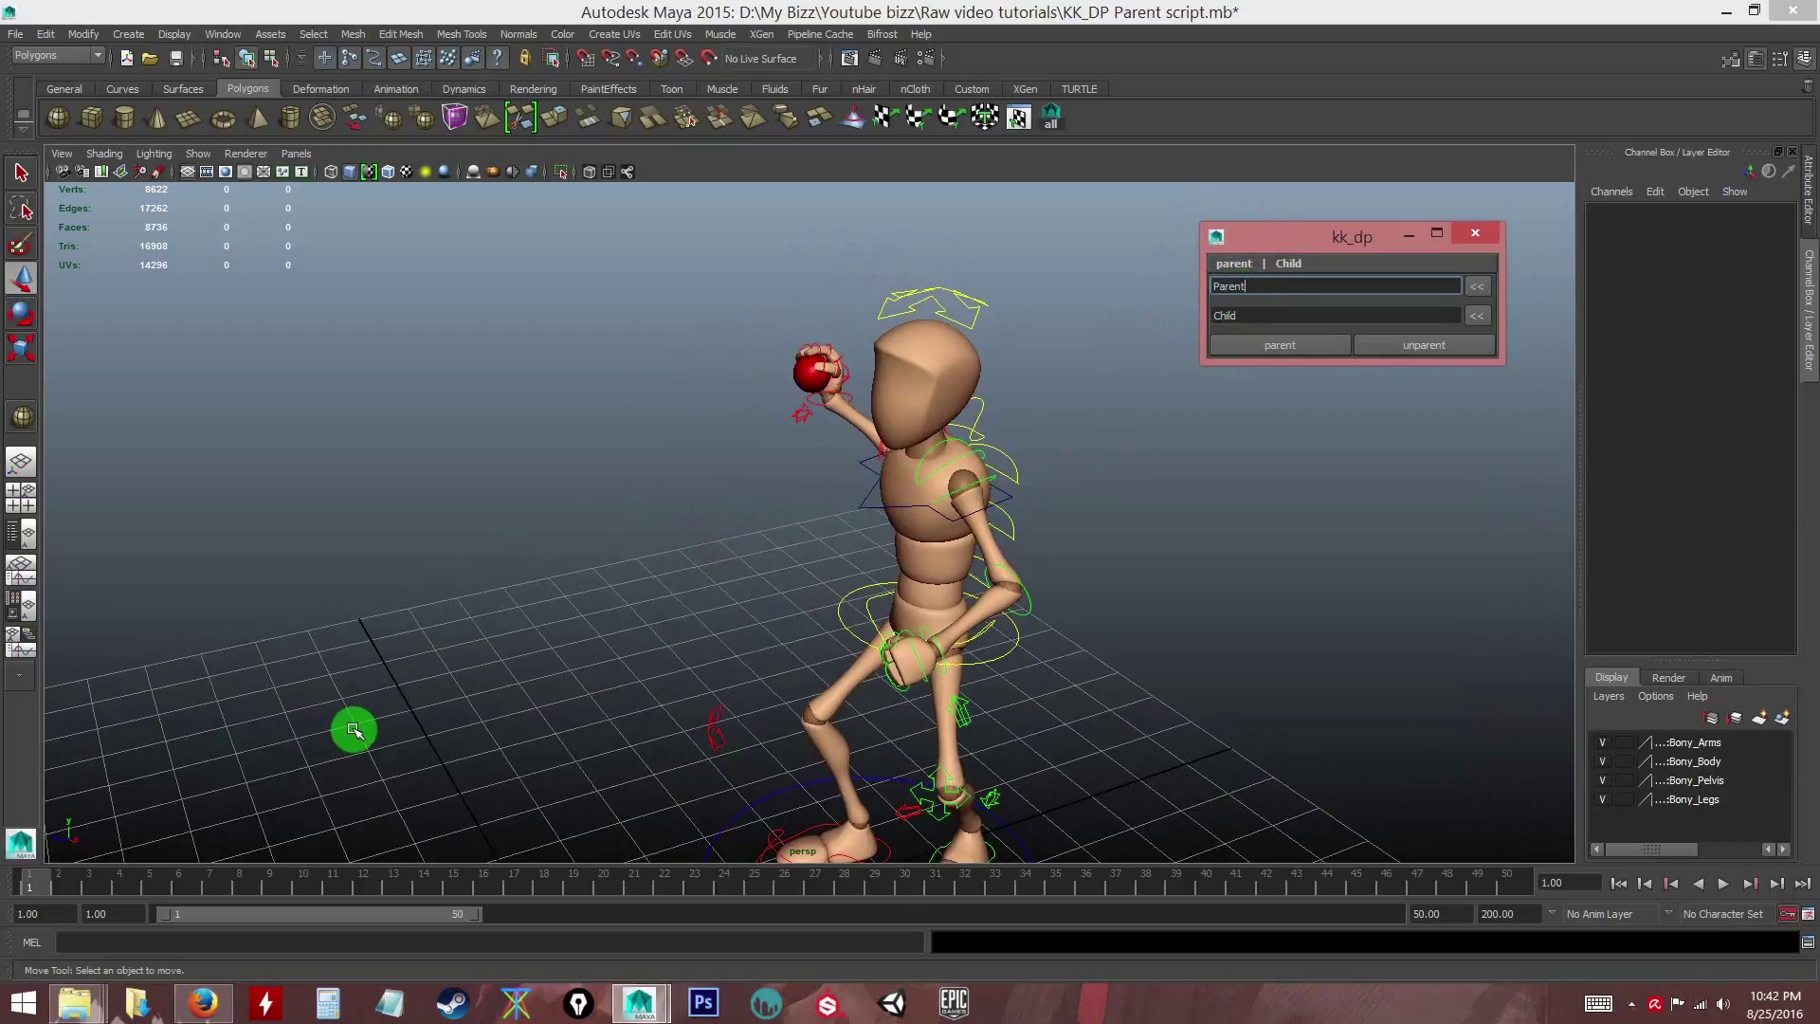
{"action": "right_click_drag", "start_coordinate": [730, 471], "coordinate": [866, 662], "text": "alt"}
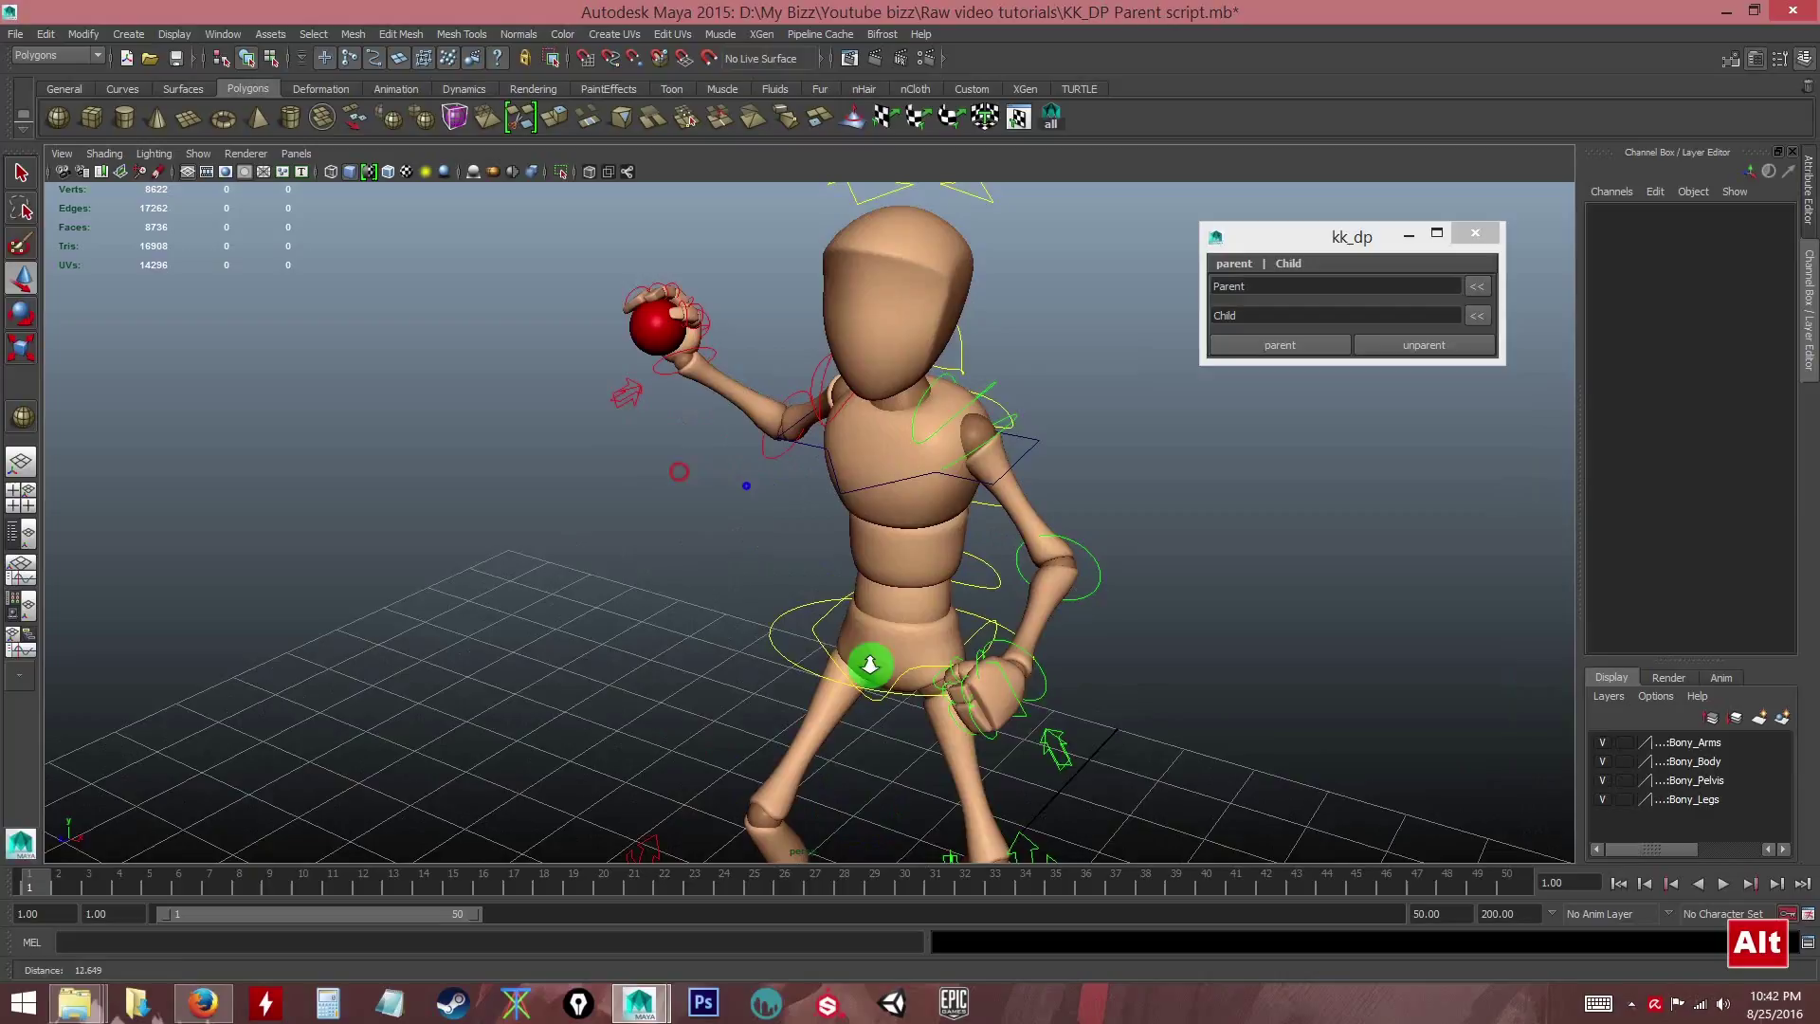
{"action": "left_click_drag", "start_coordinate": [865, 663], "coordinate": [715, 399], "text": "alt"}
{"action": "left_click", "coordinate": [738, 434]}
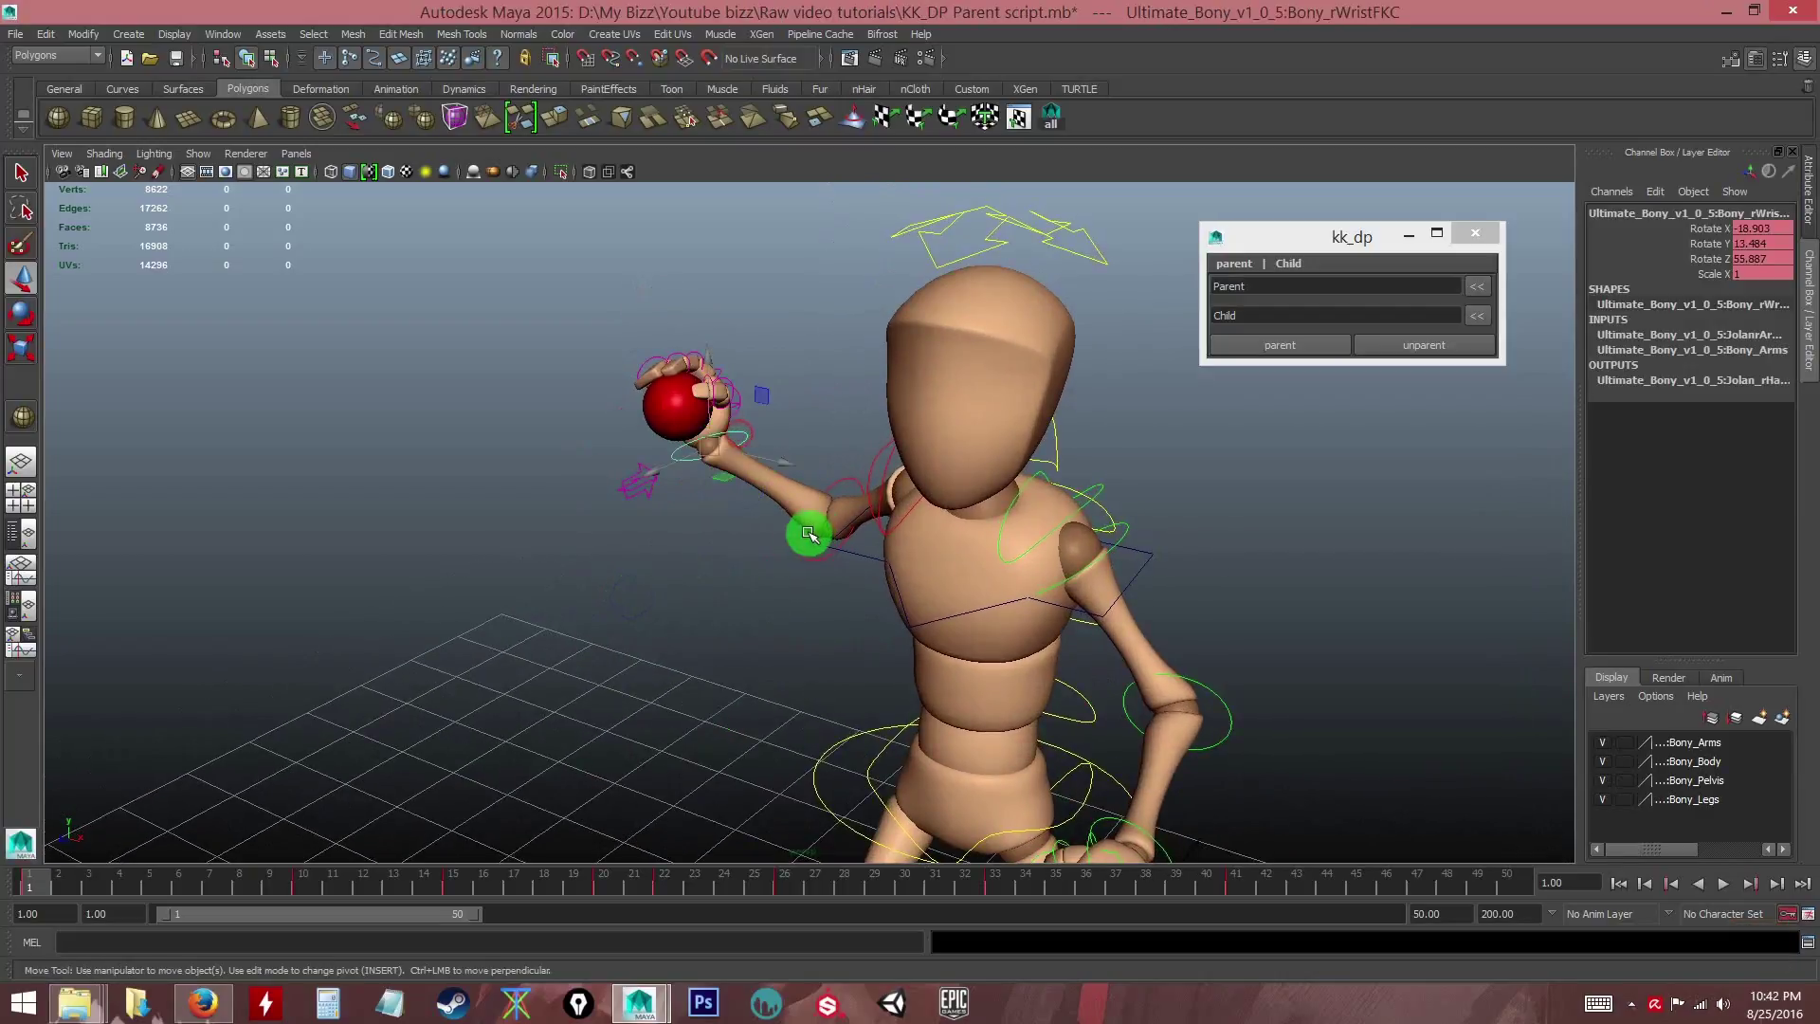
- Play the animation and scrub the first frames to check the ball in hand
{"action": "left_click_drag", "start_coordinate": [756, 589], "coordinate": [513, 595], "text": "alt"}
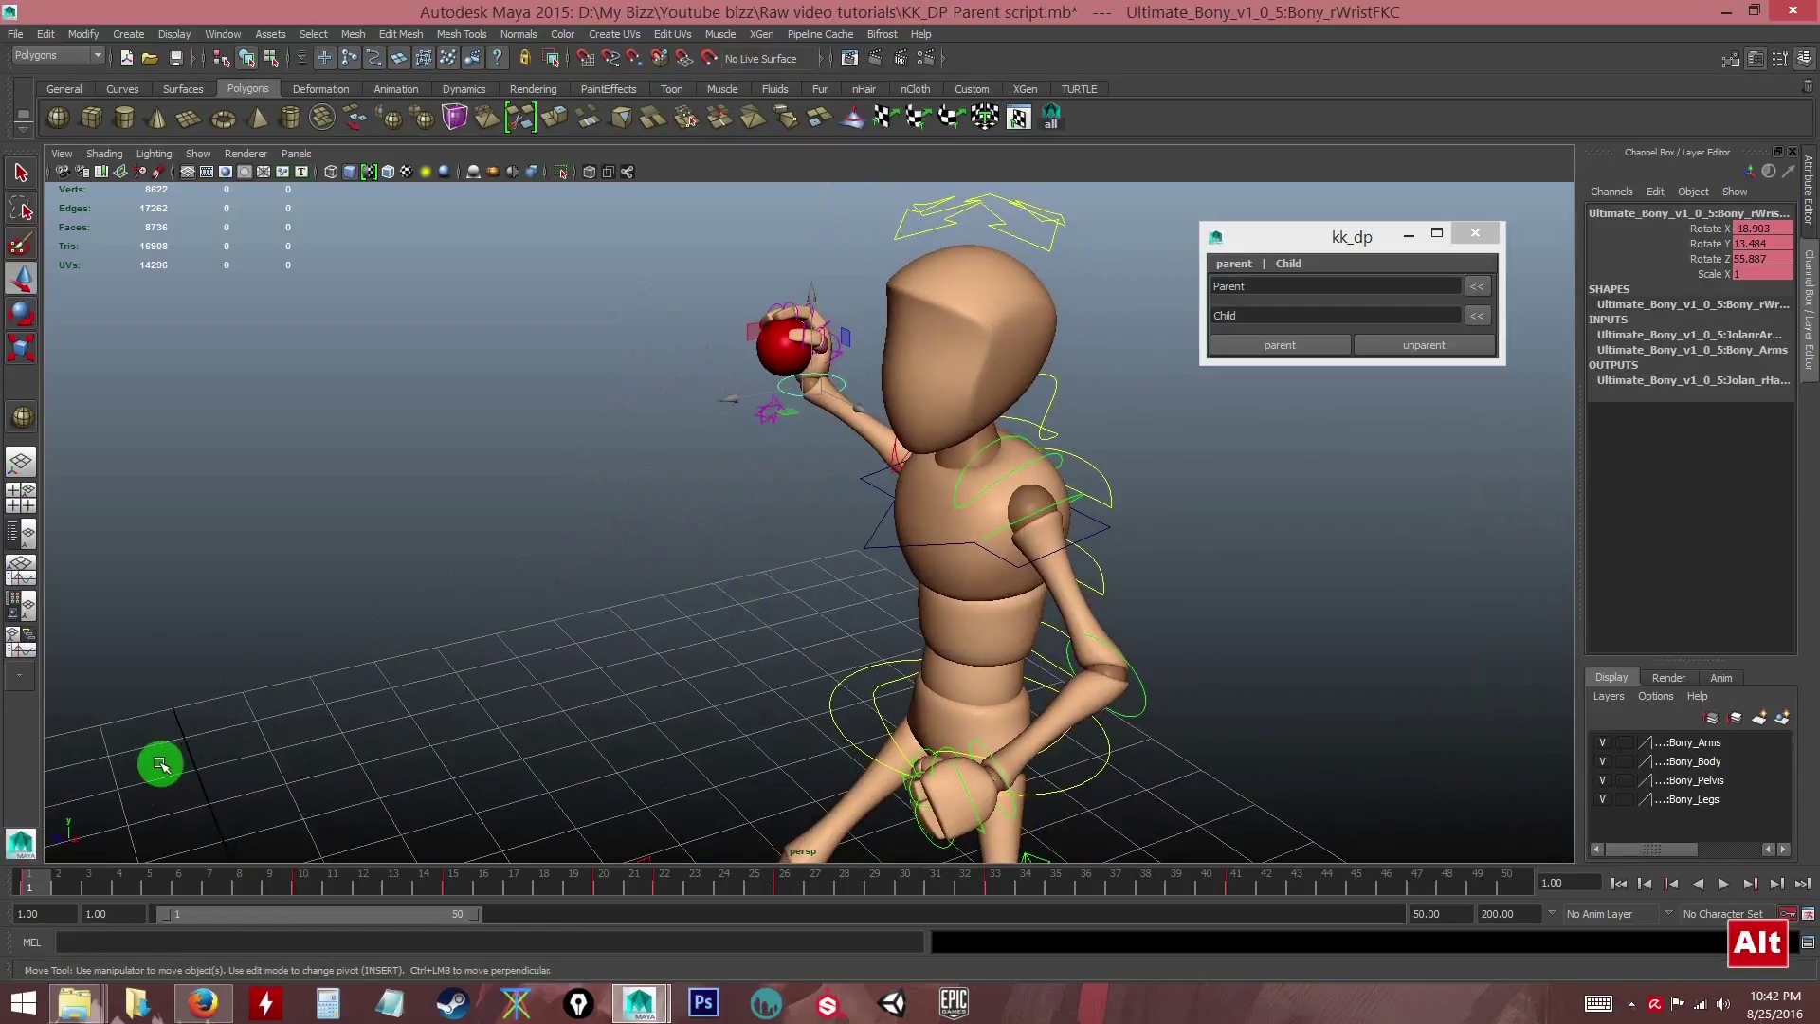
{"action": "key", "text": "alt+v"}
{"action": "left_click_drag", "start_coordinate": [159, 899], "coordinate": [19, 885]}
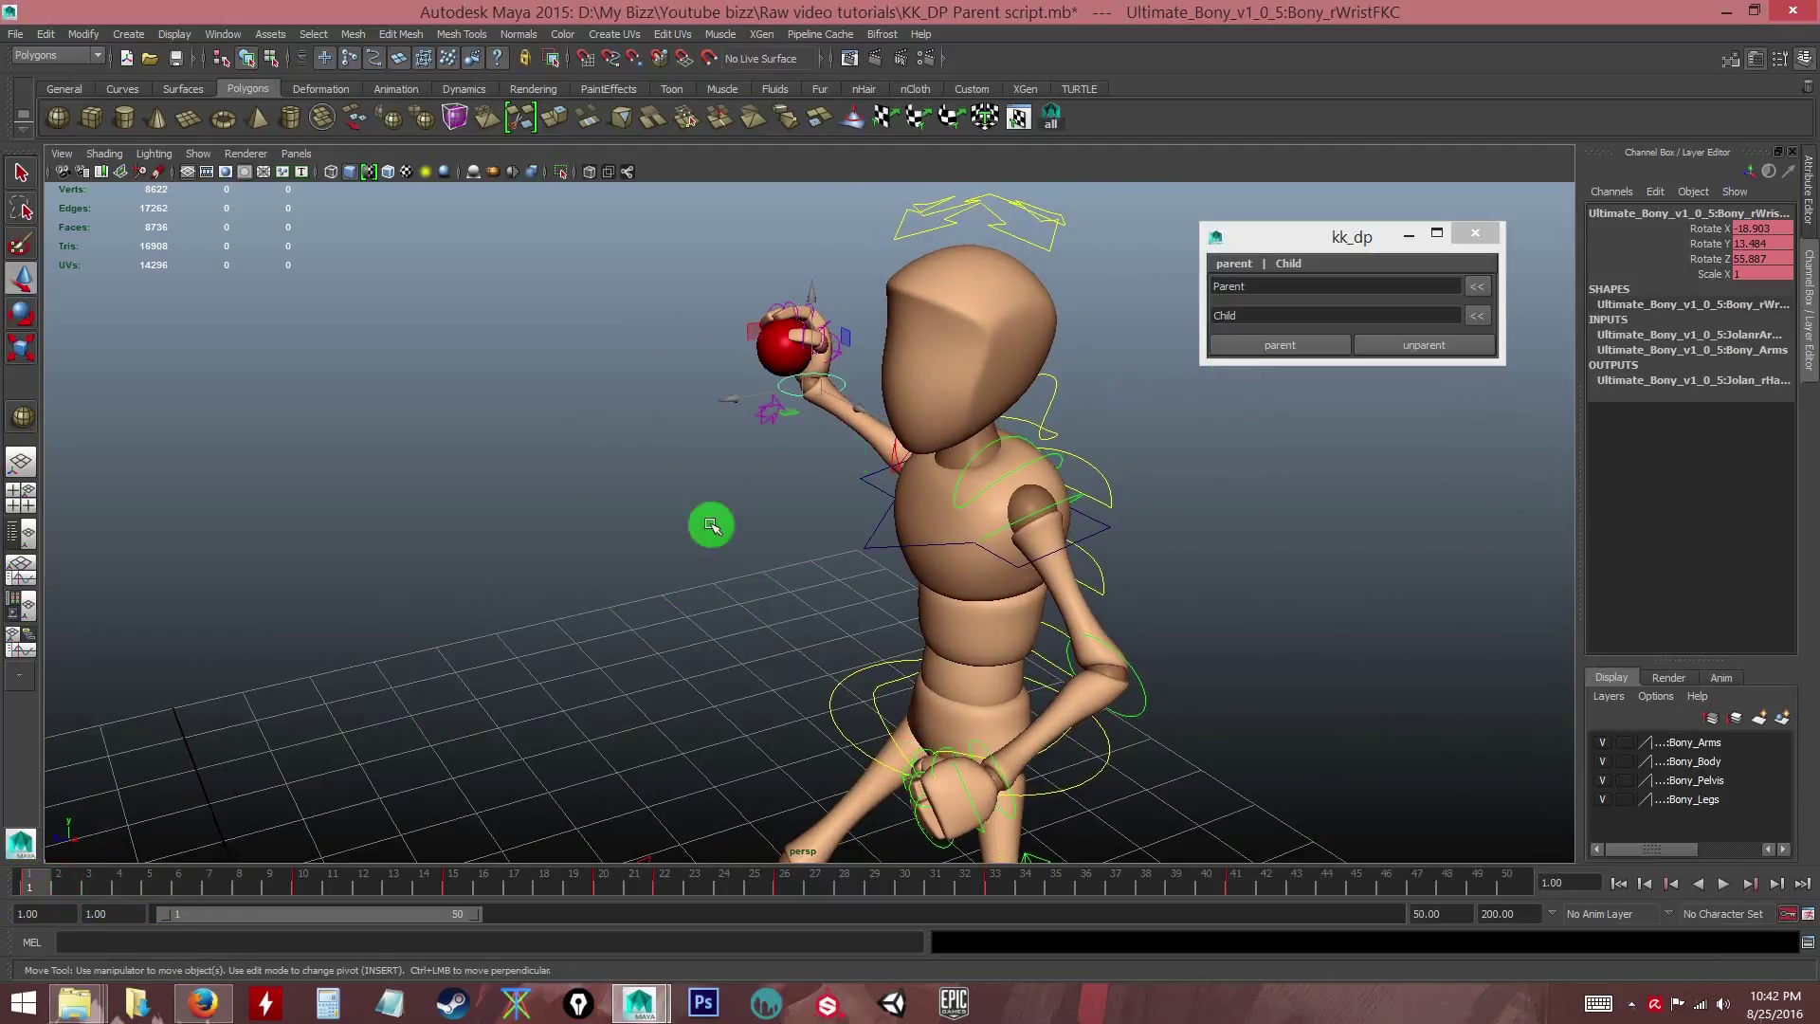
{"action": "key", "text": "alt+v"}
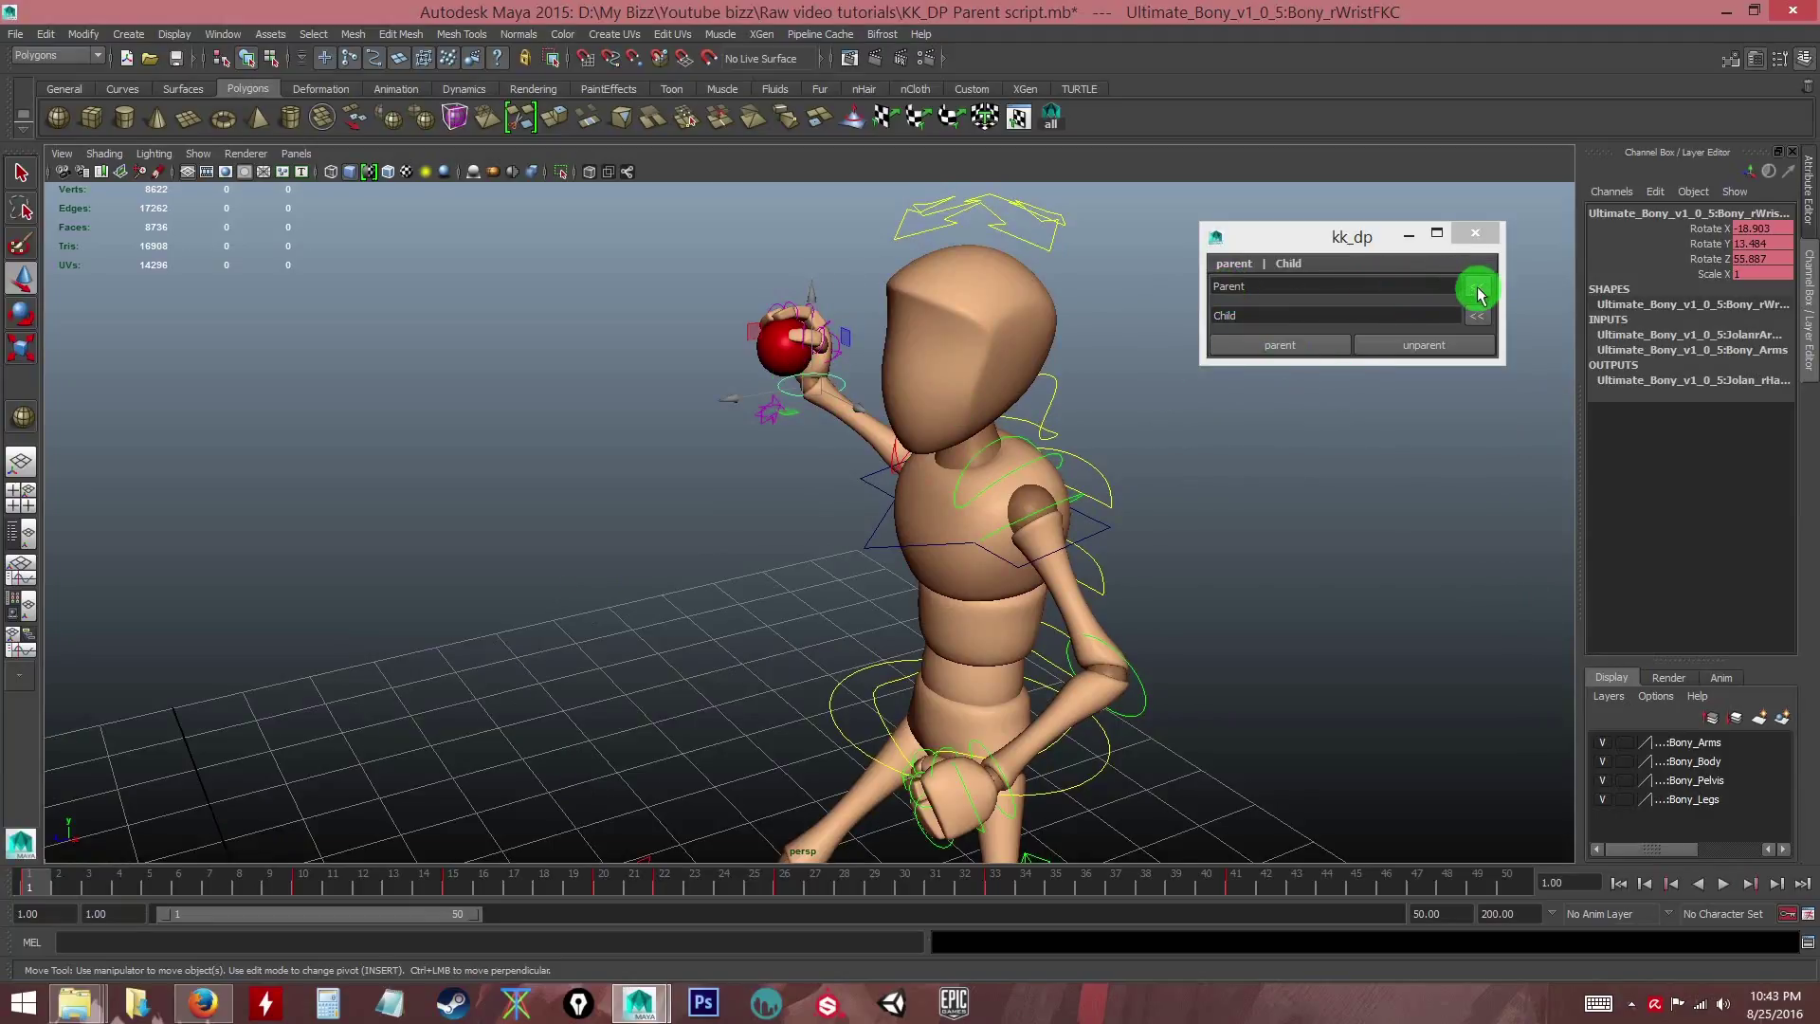
- Load Bony_rWristFKC as Parent and pSphere1 as Child in the kk_dp window
{"action": "key", "text": "ctrl"}
{"action": "left_click", "coordinate": [1479, 289]}
{"action": "left_click", "coordinate": [1257, 320]}
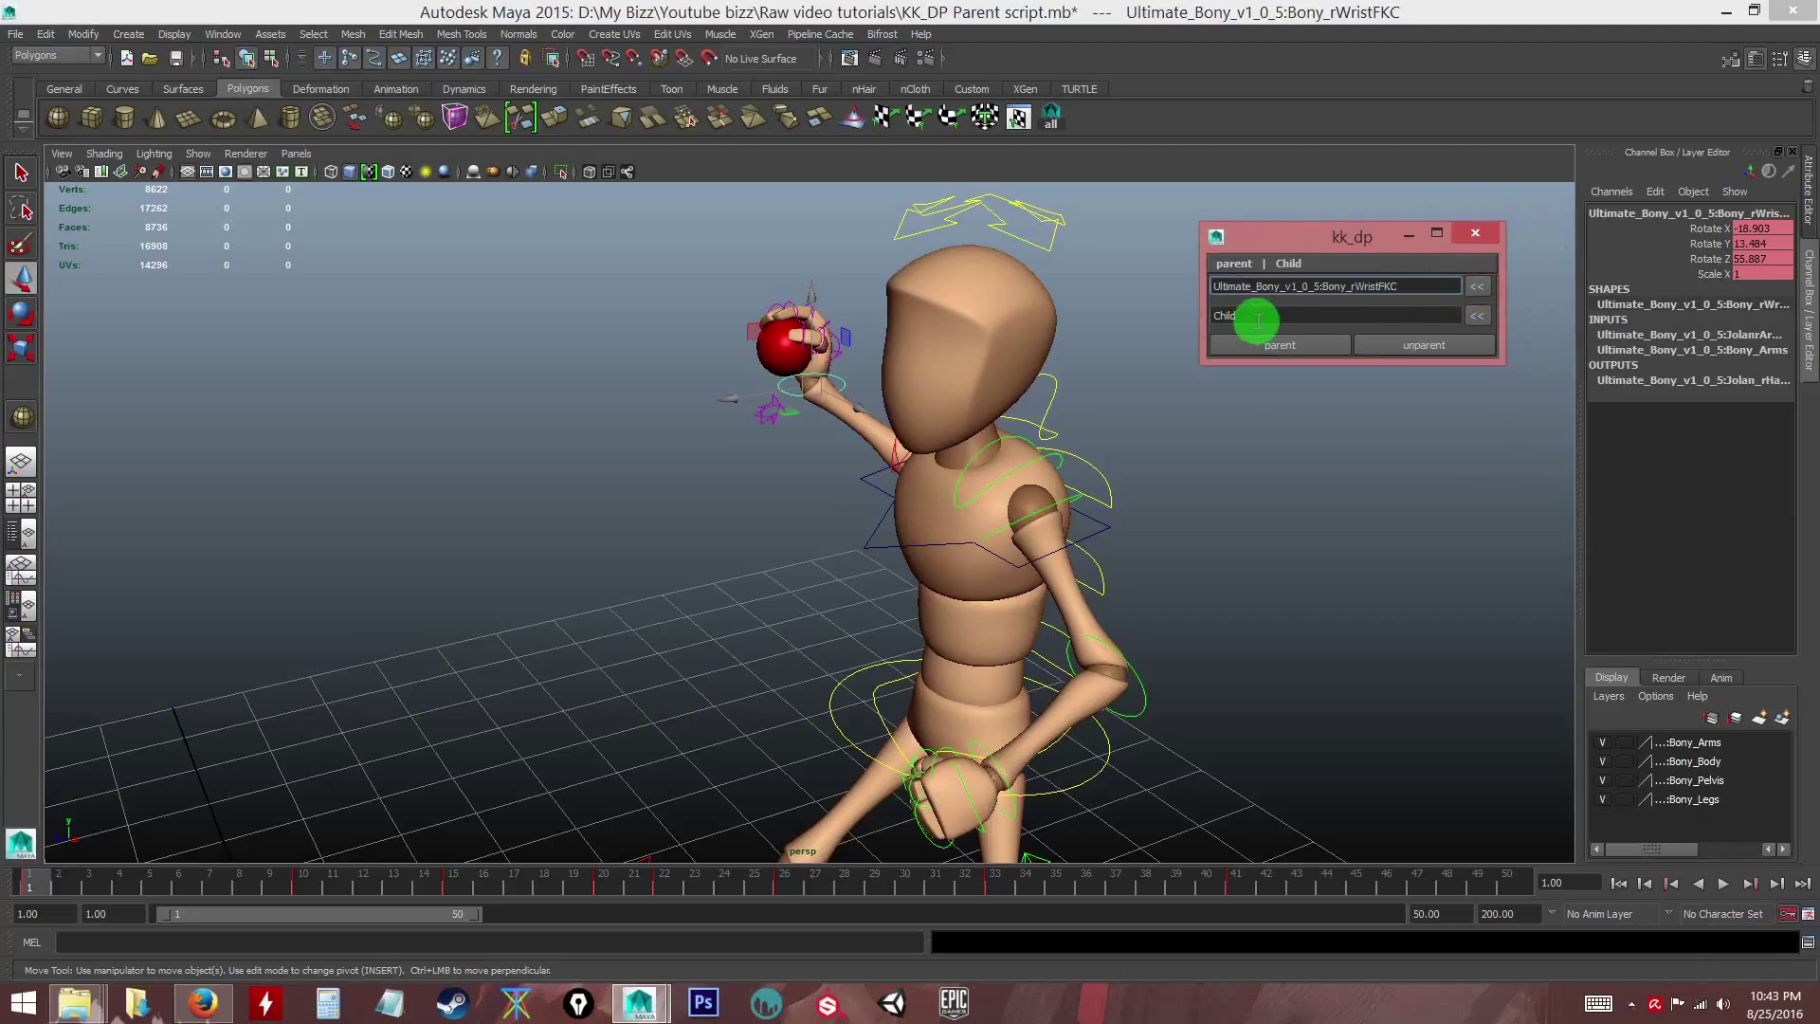
{"action": "left_click", "coordinate": [770, 367]}
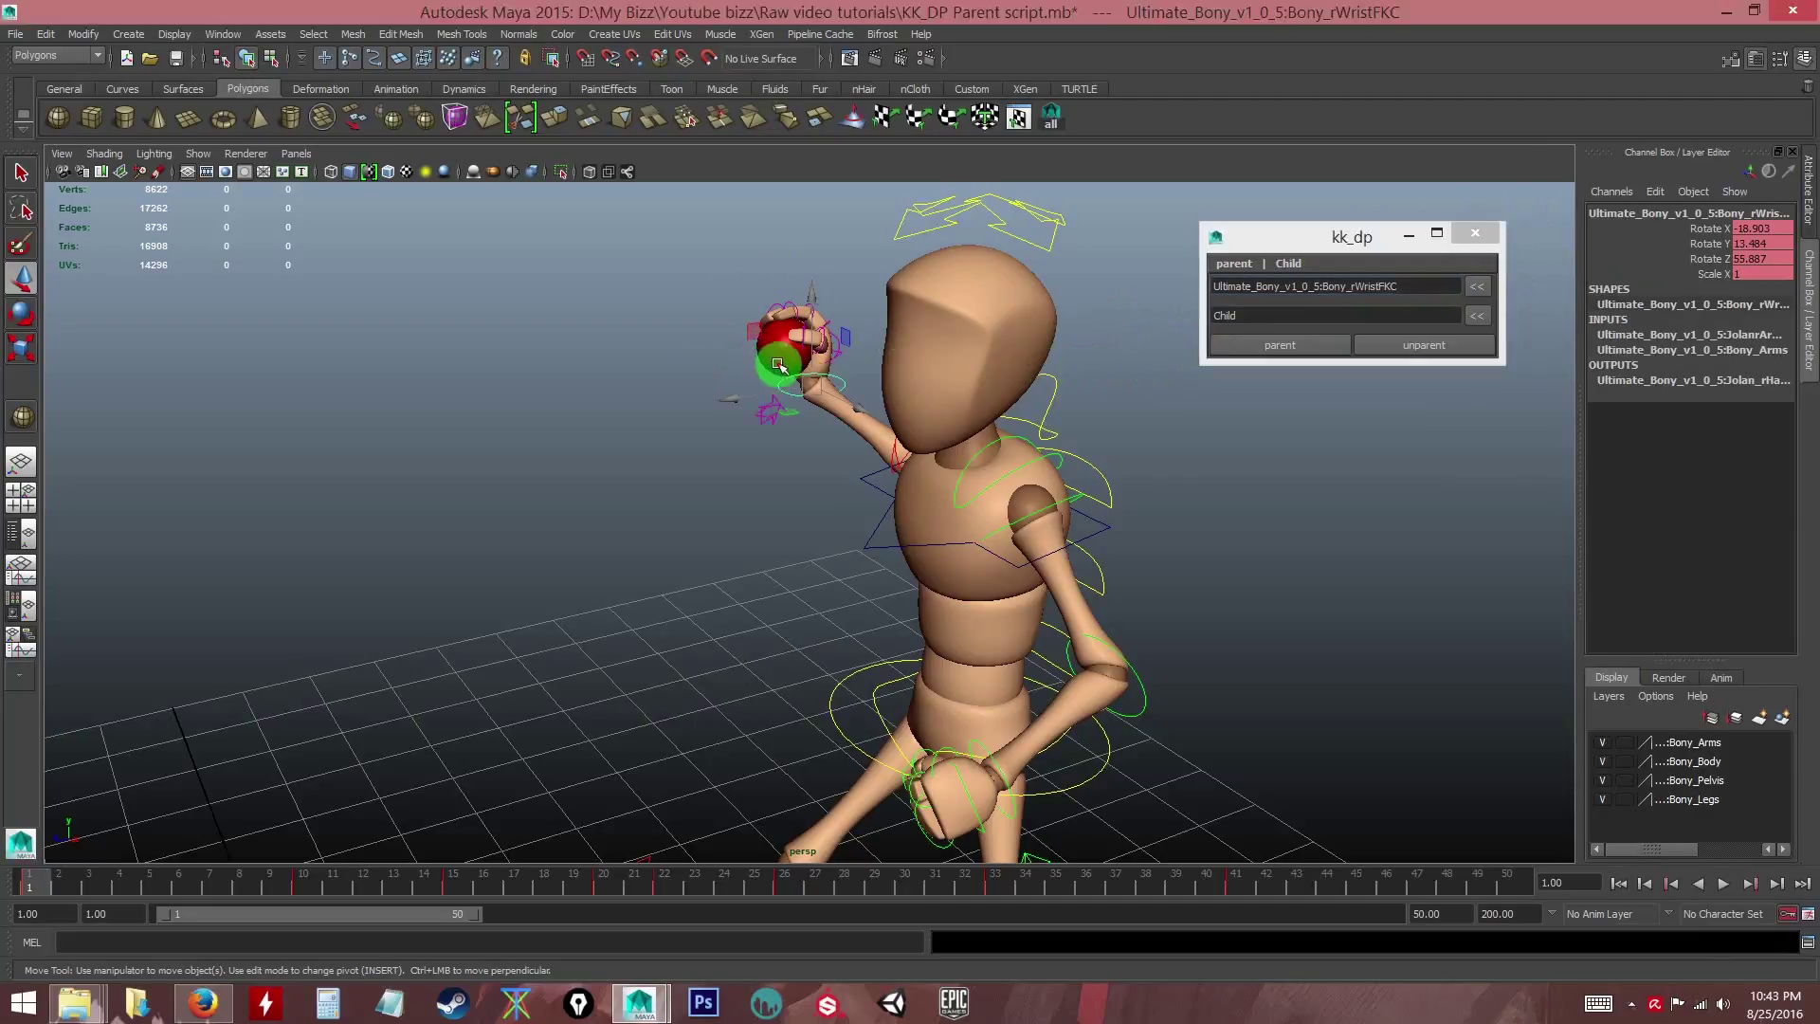
{"action": "left_click", "coordinate": [1463, 317]}
{"action": "left_click", "coordinate": [1476, 318]}
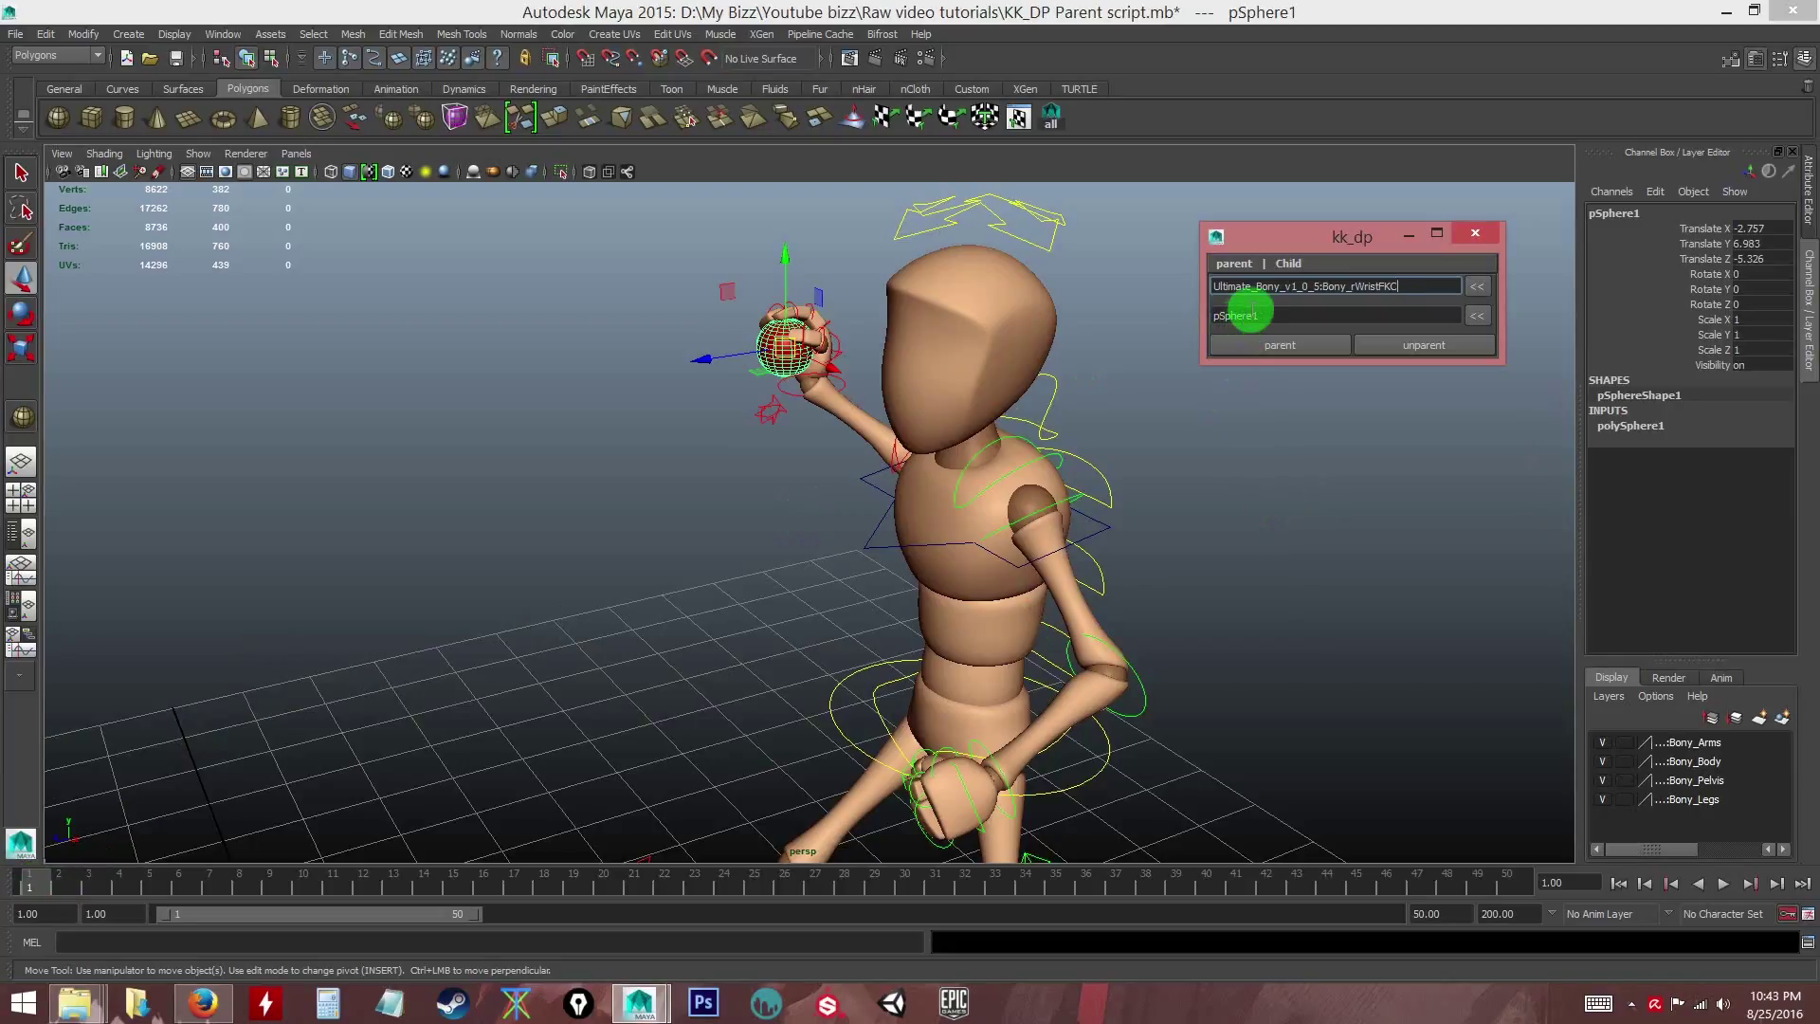
- Play the animation, then scrub back to frame 1 with the ball in hand
{"action": "left_click", "coordinate": [36, 889]}
{"action": "key", "text": "alt+v"}
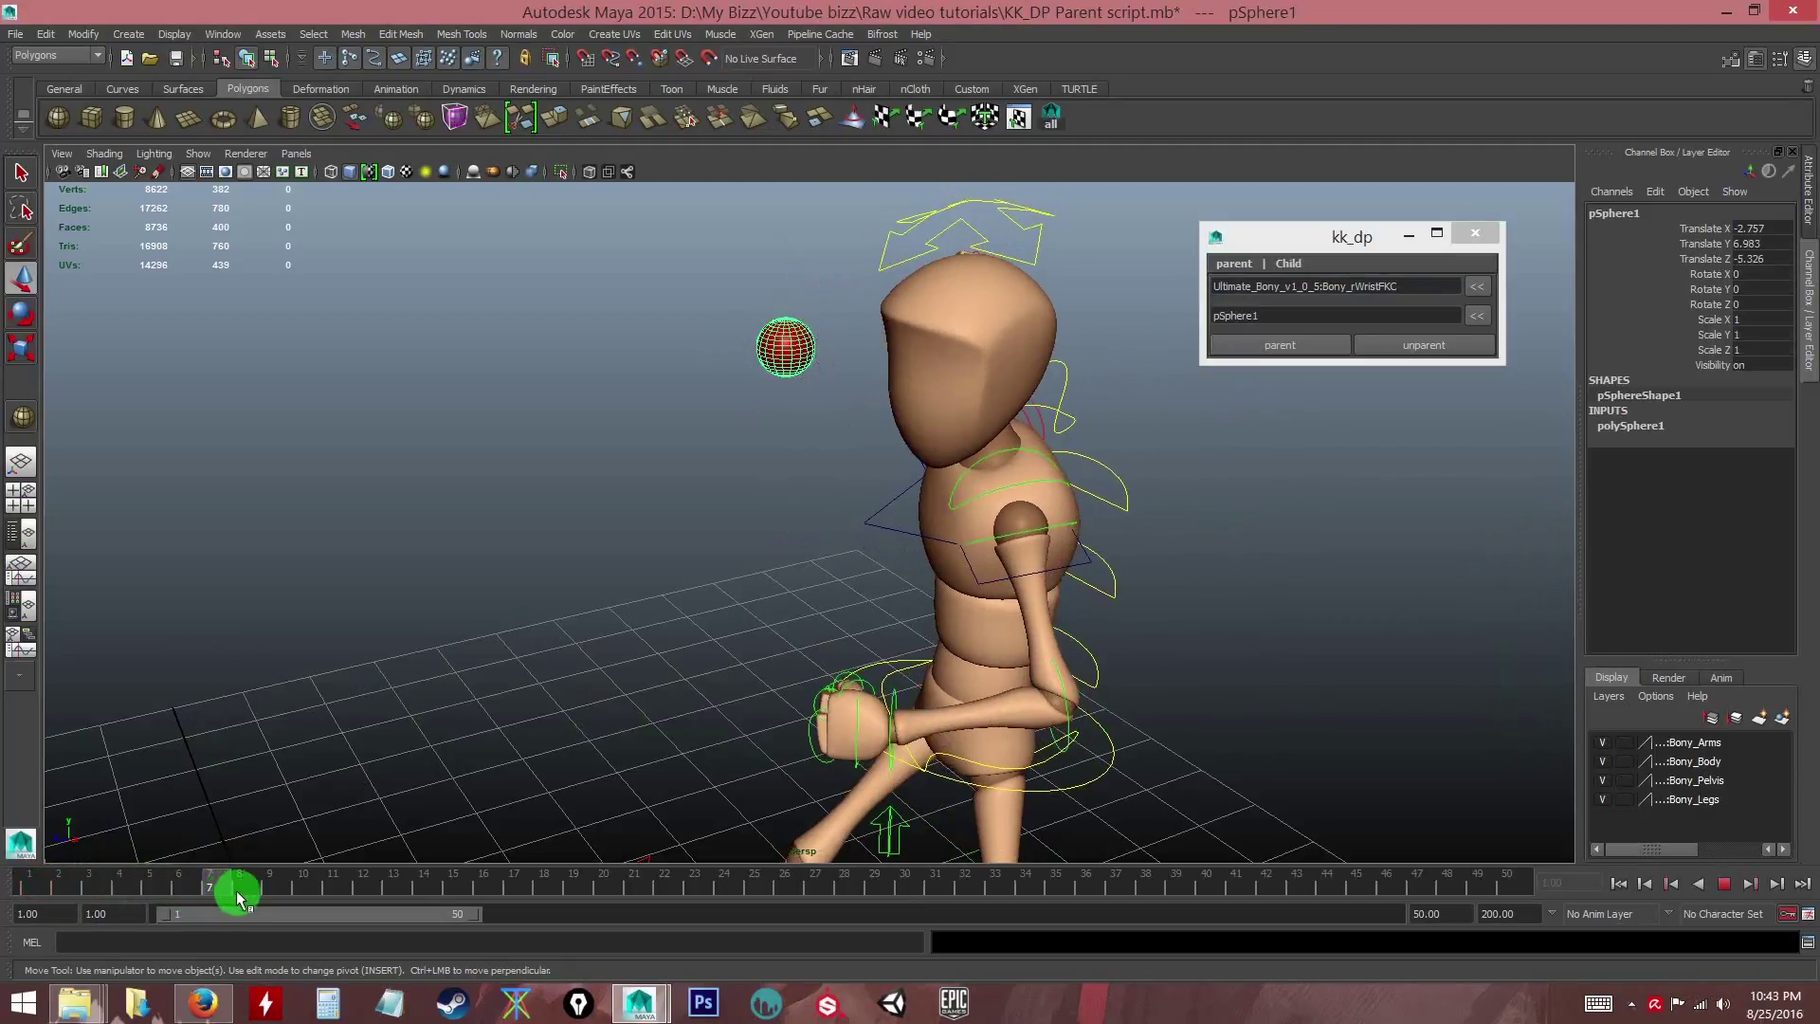
{"action": "left_click_drag", "start_coordinate": [239, 896], "coordinate": [5, 887]}
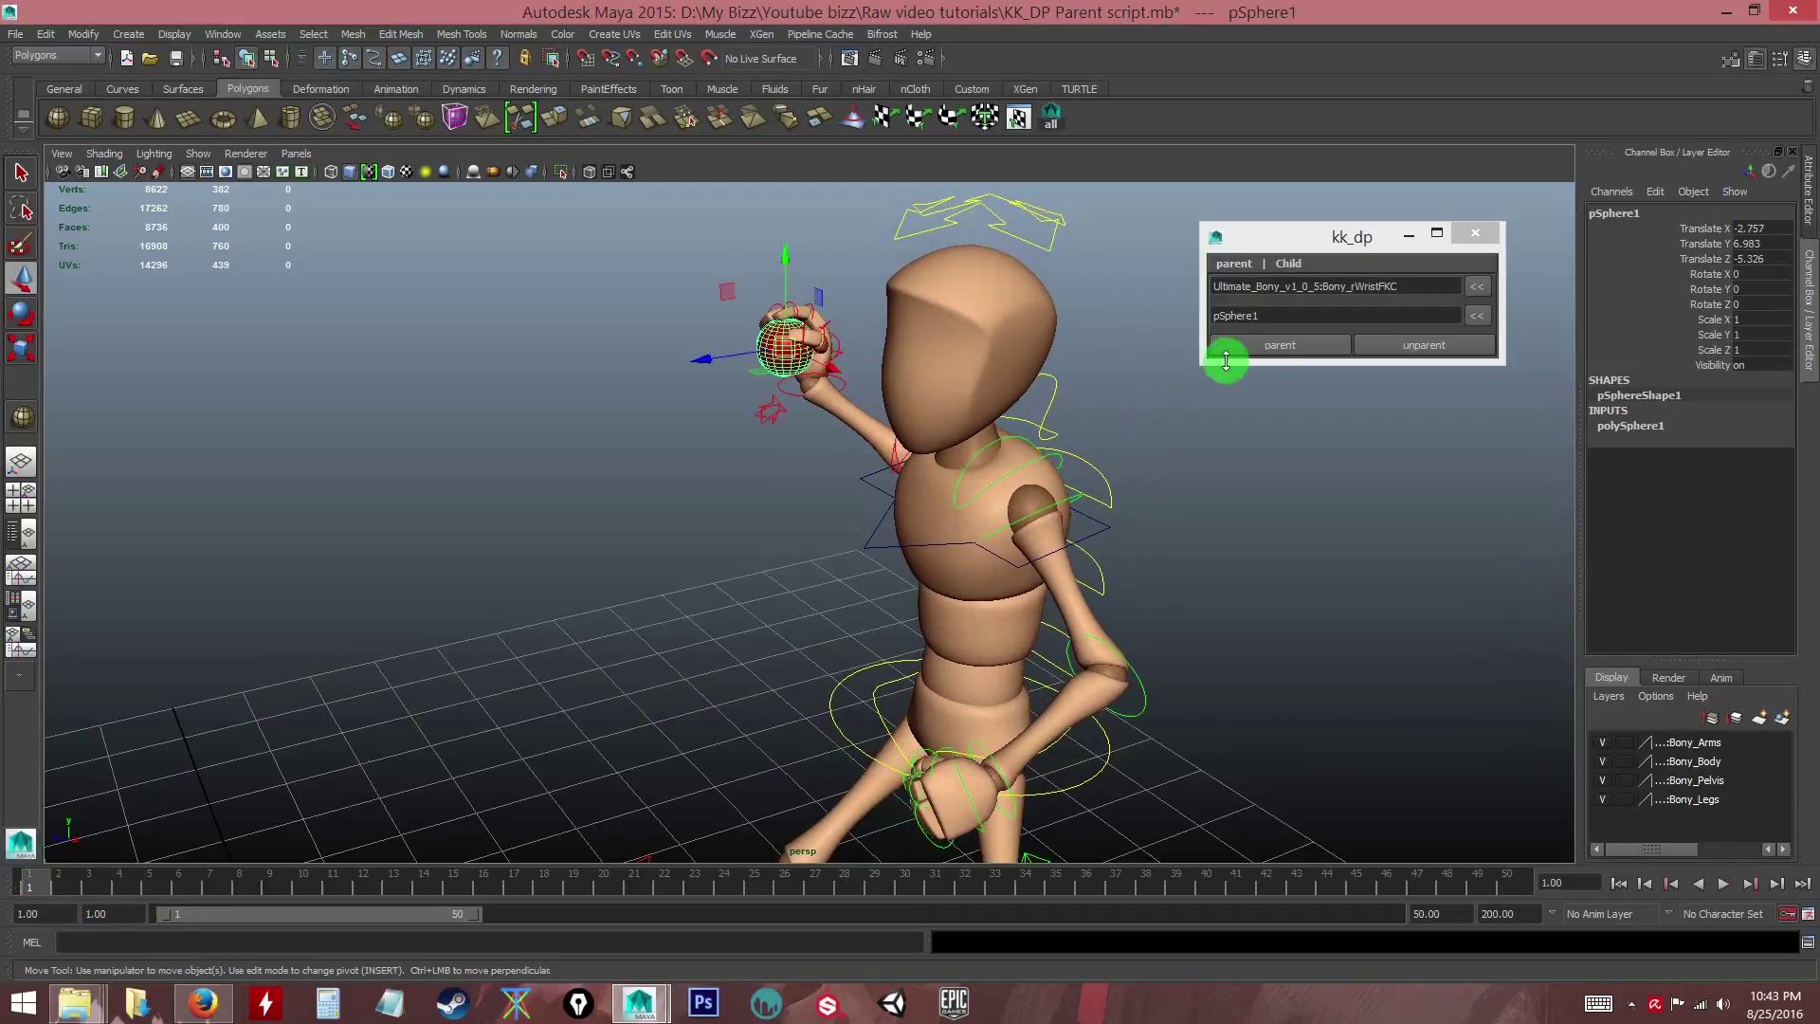
- Parent the ball to the wrist control and scrub to confirm it follows the hand
{"action": "left_click", "coordinate": [1274, 347]}
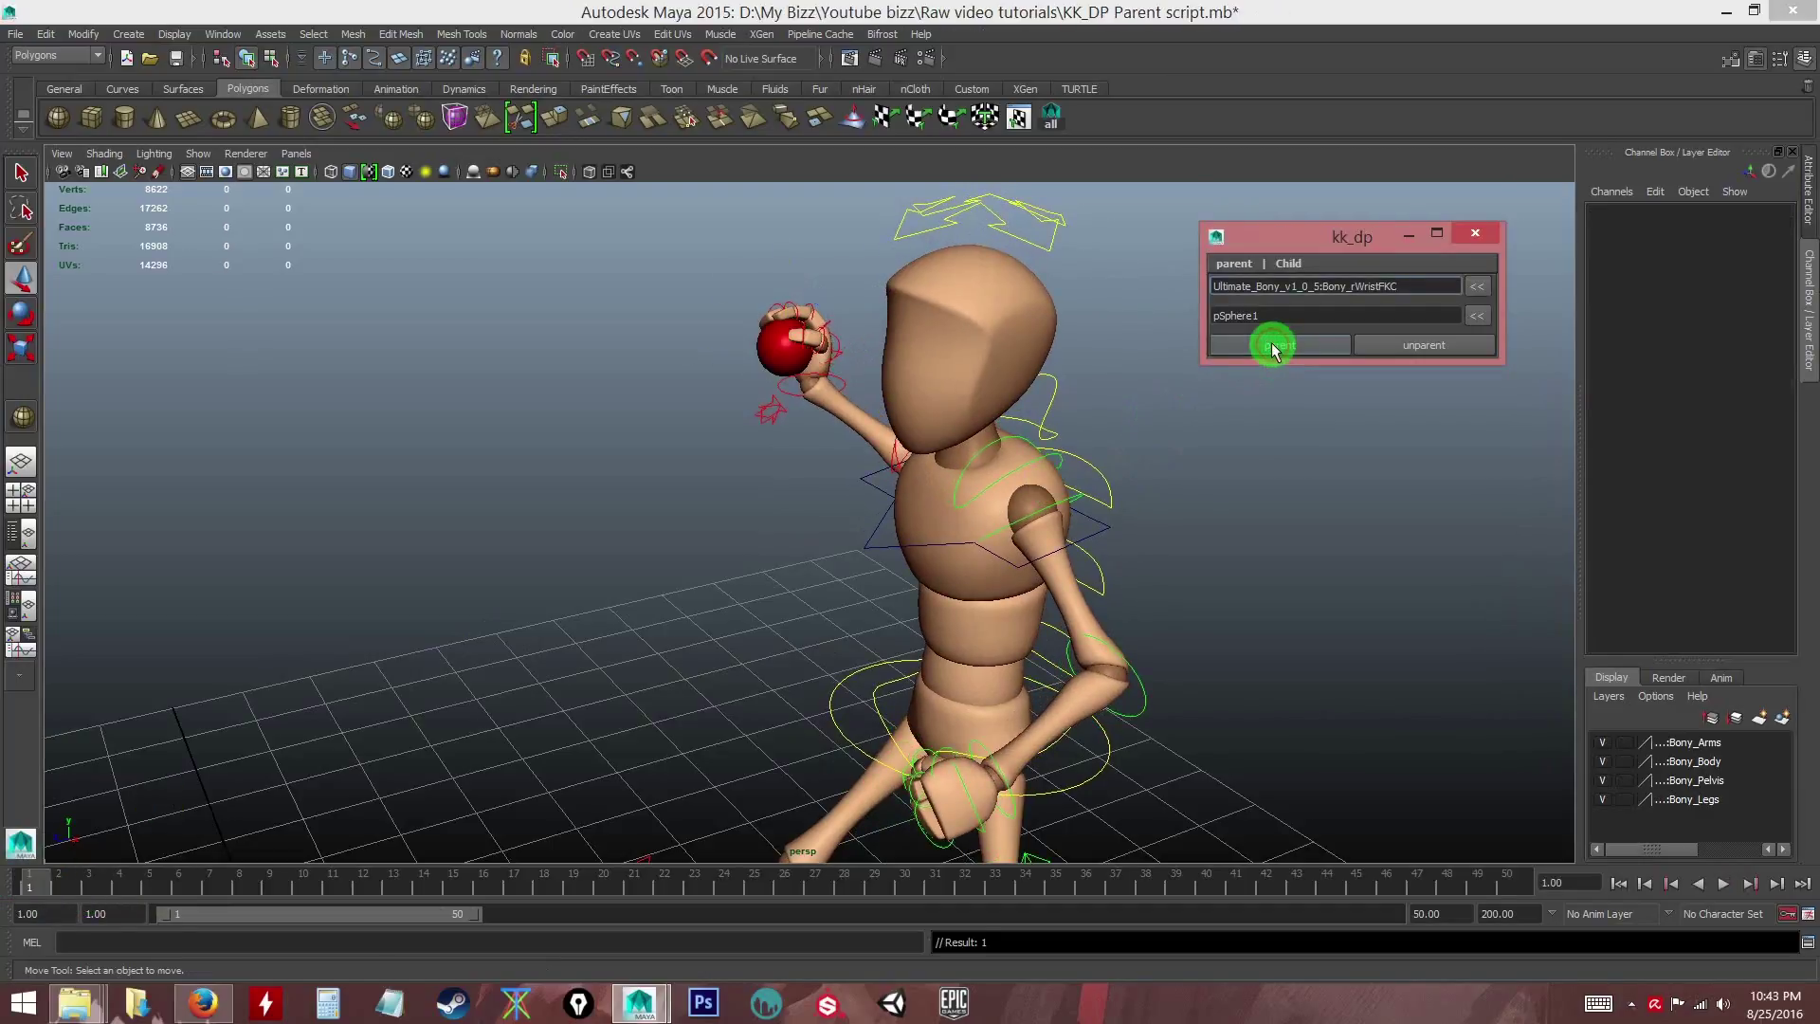
{"action": "left_click_drag", "start_coordinate": [38, 891], "coordinate": [248, 882]}
{"action": "left_click_drag", "start_coordinate": [626, 557], "coordinate": [706, 558], "text": "alt"}
{"action": "left_click_drag", "start_coordinate": [66, 905], "coordinate": [609, 865], "text": "alt"}
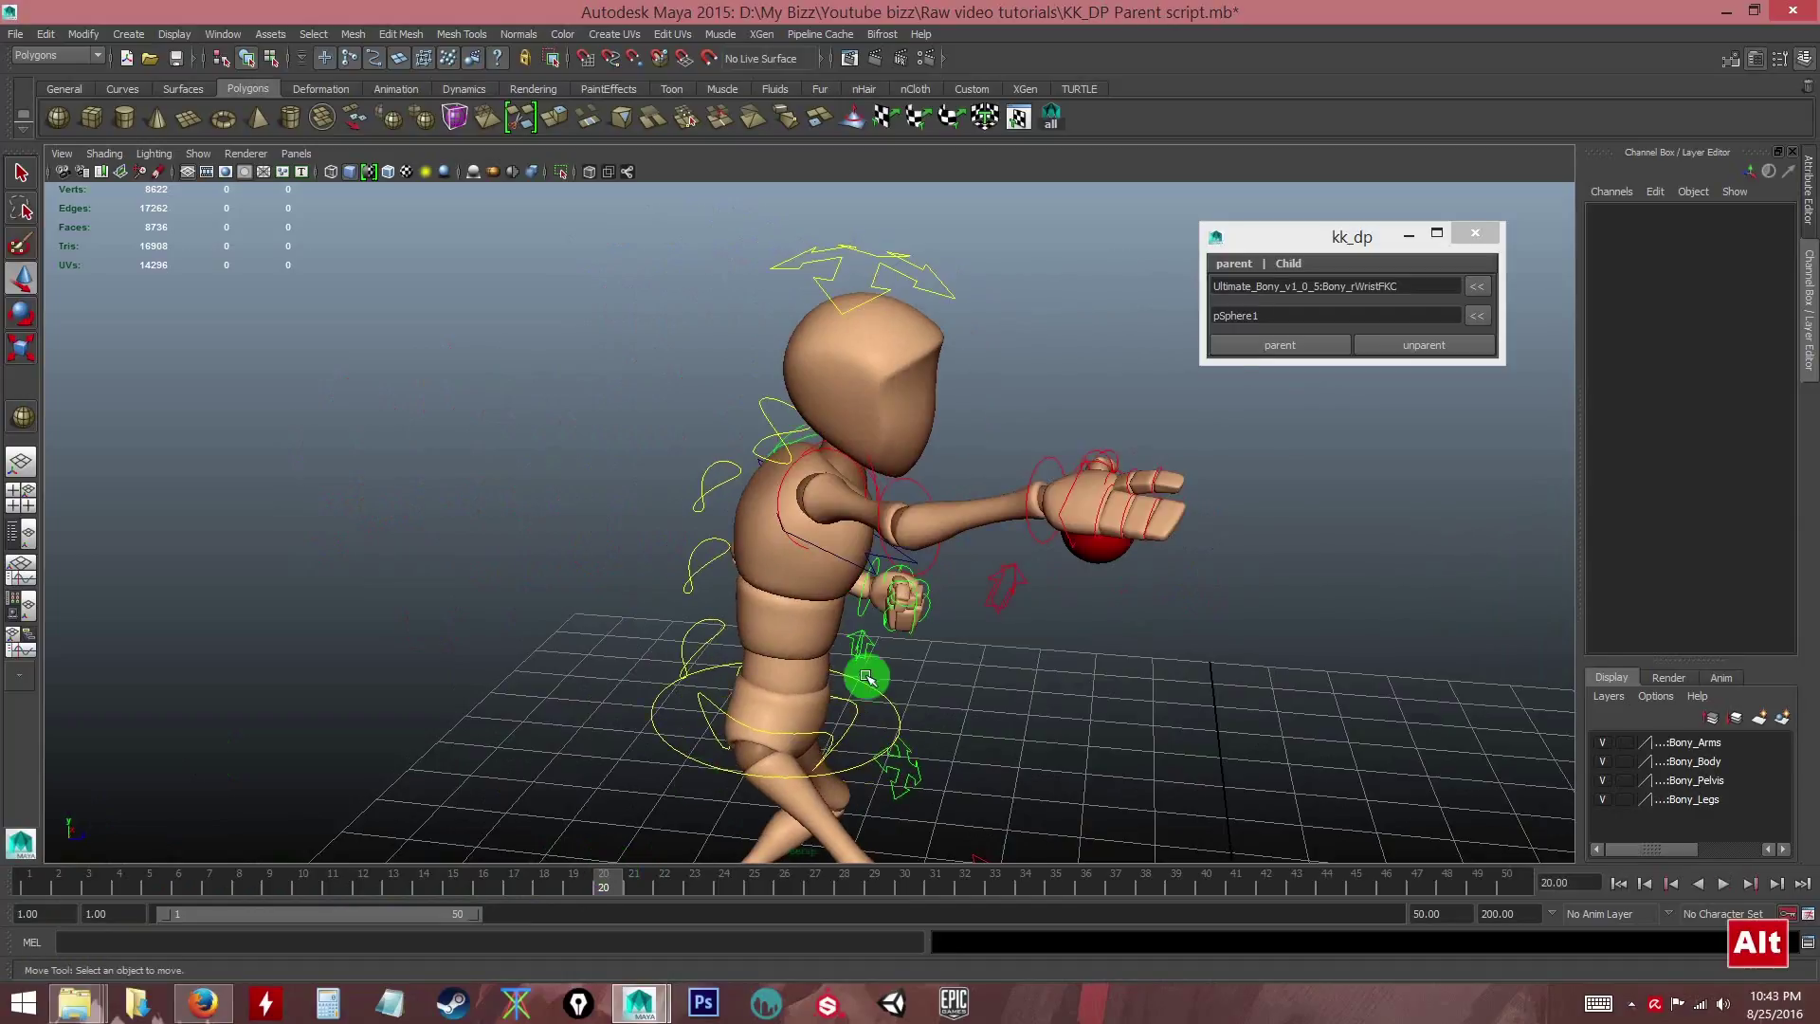
{"action": "left_click_drag", "start_coordinate": [866, 663], "coordinate": [719, 662], "text": "alt"}
- Select pSphere1 around frame 20, unparent it with kk_dp, and choose bake in the bake/drop window
{"action": "left_click", "coordinate": [599, 512]}
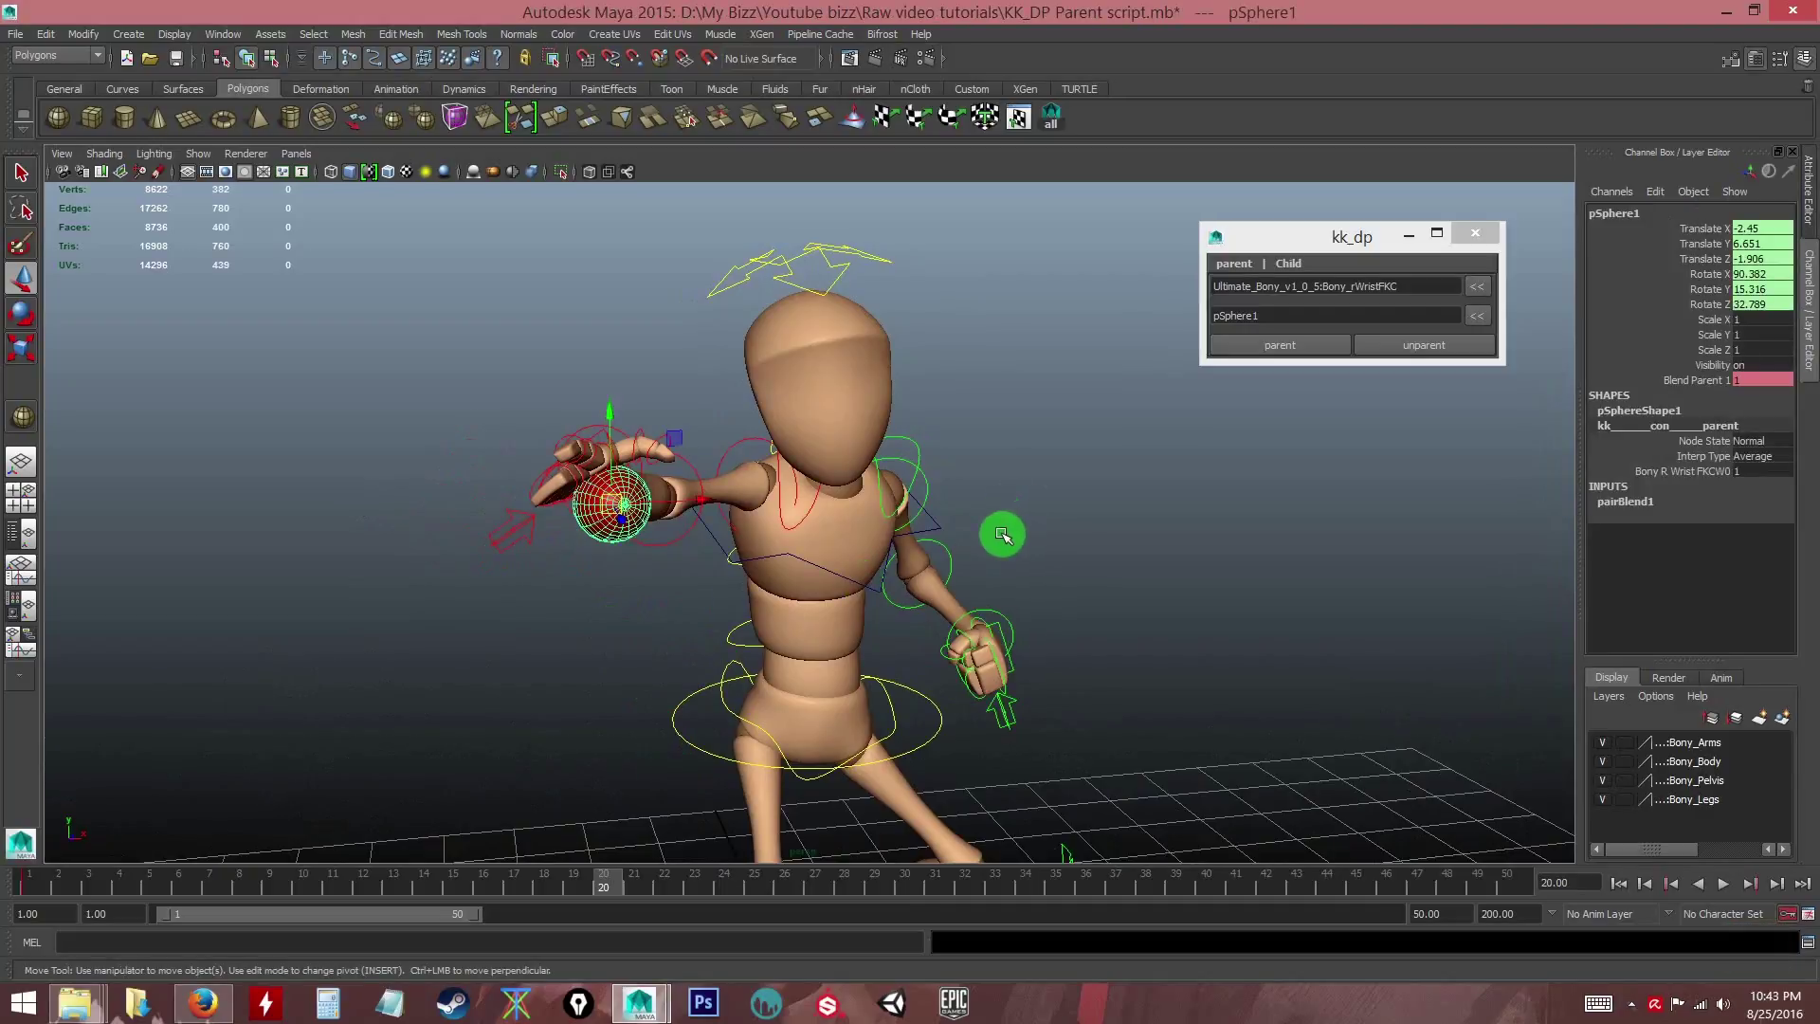
{"action": "left_click", "coordinate": [585, 888]}
{"action": "left_click", "coordinate": [614, 888]}
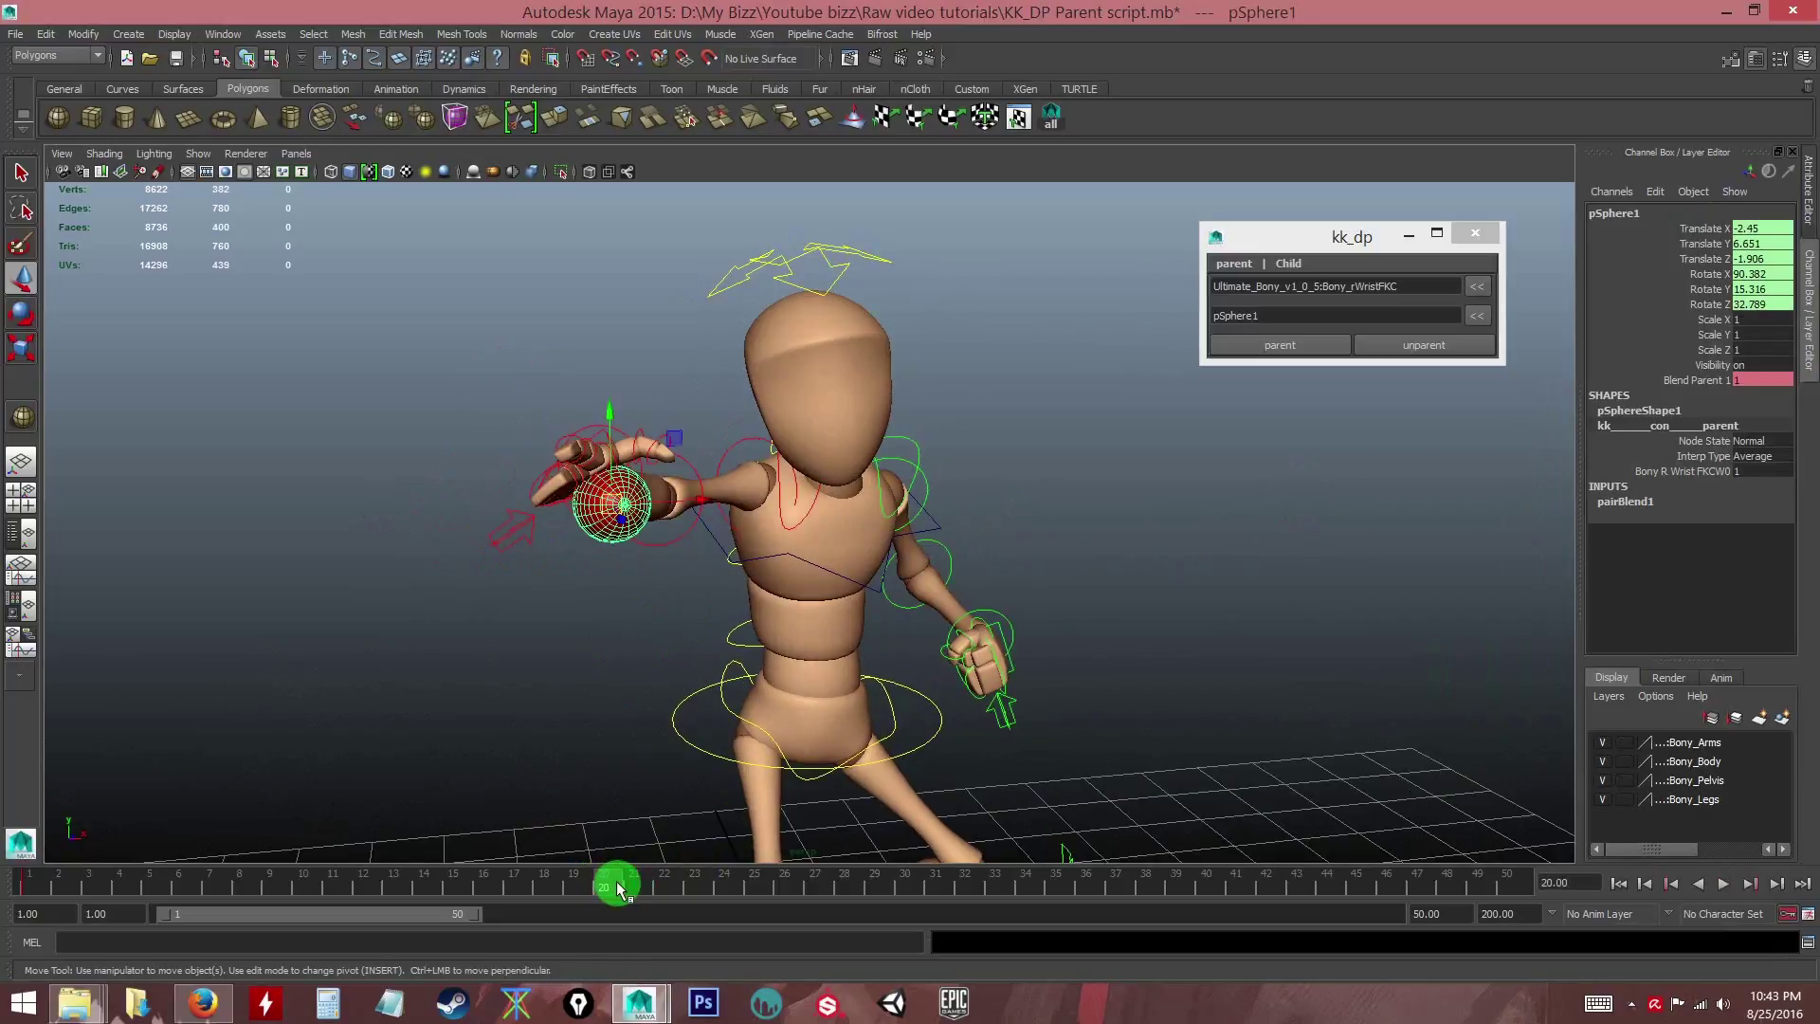
{"action": "mouse_move", "coordinate": [611, 888]}
{"action": "left_mouse_down"}
{"action": "mouse_move", "coordinate": [590, 890]}
{"action": "mouse_move", "coordinate": [610, 887]}
{"action": "left_mouse_up"}
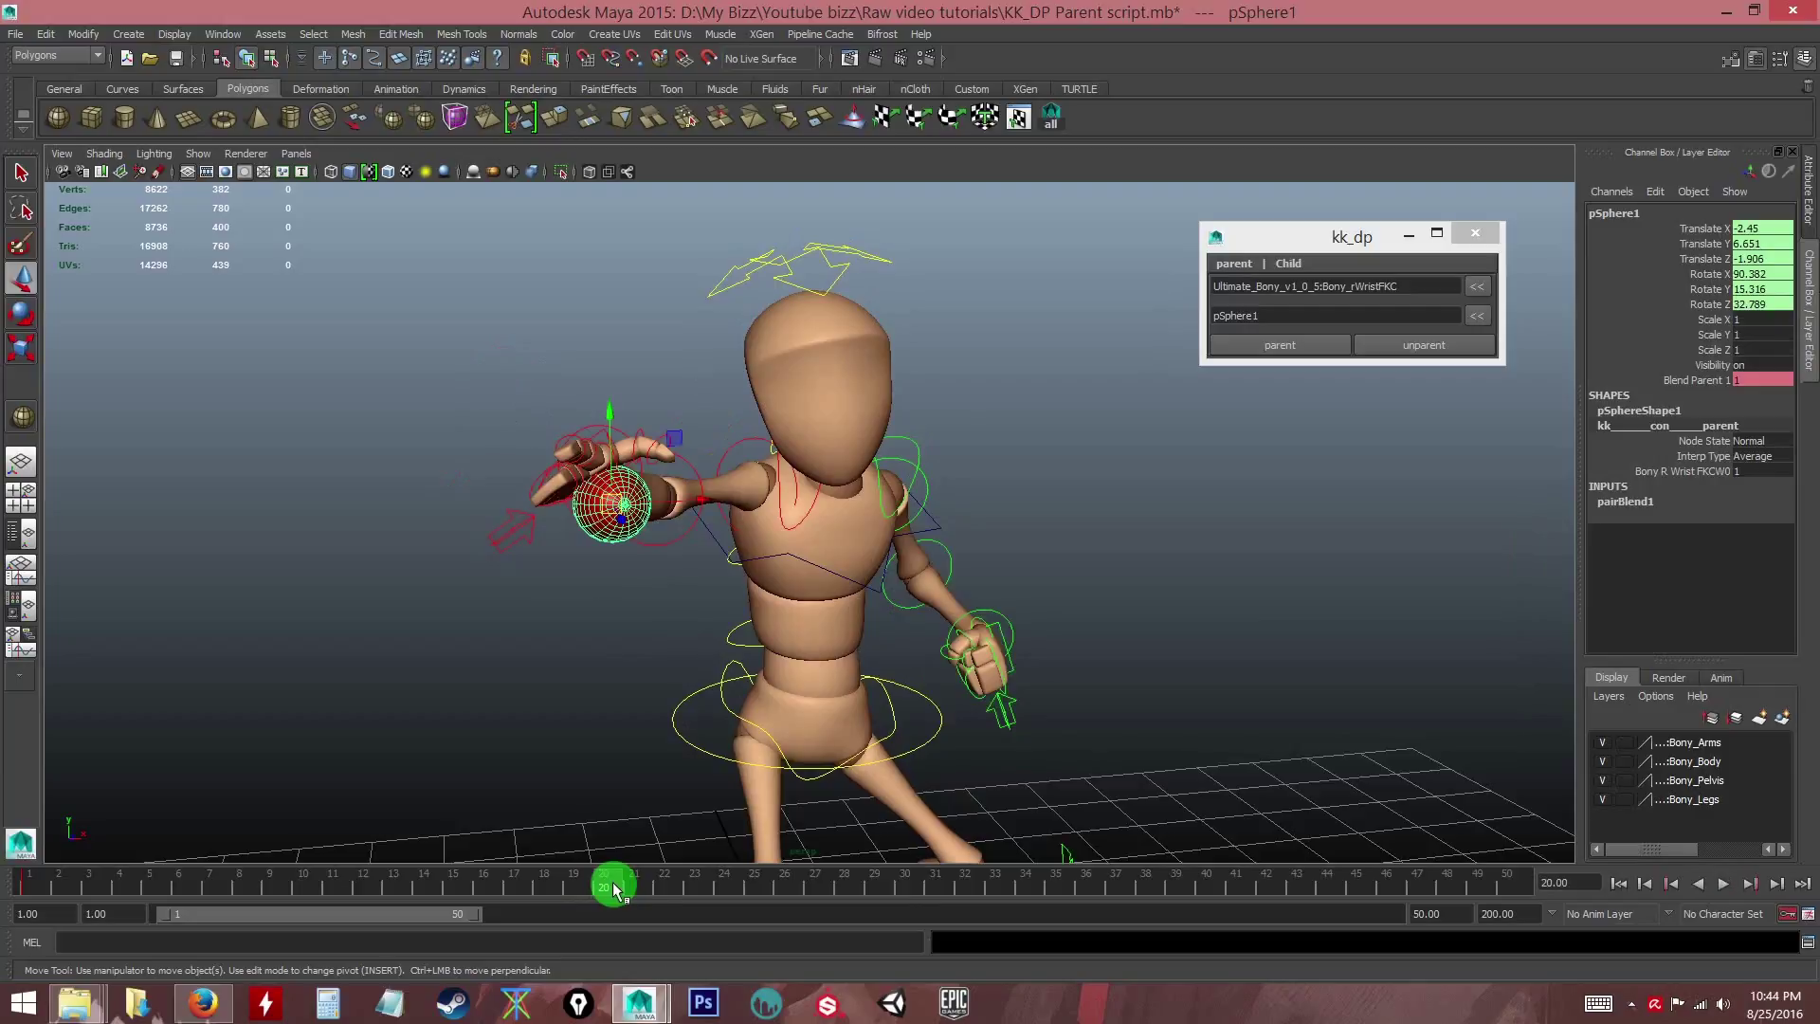
{"action": "left_click", "coordinate": [1418, 347]}
{"action": "left_click", "coordinate": [642, 346]}
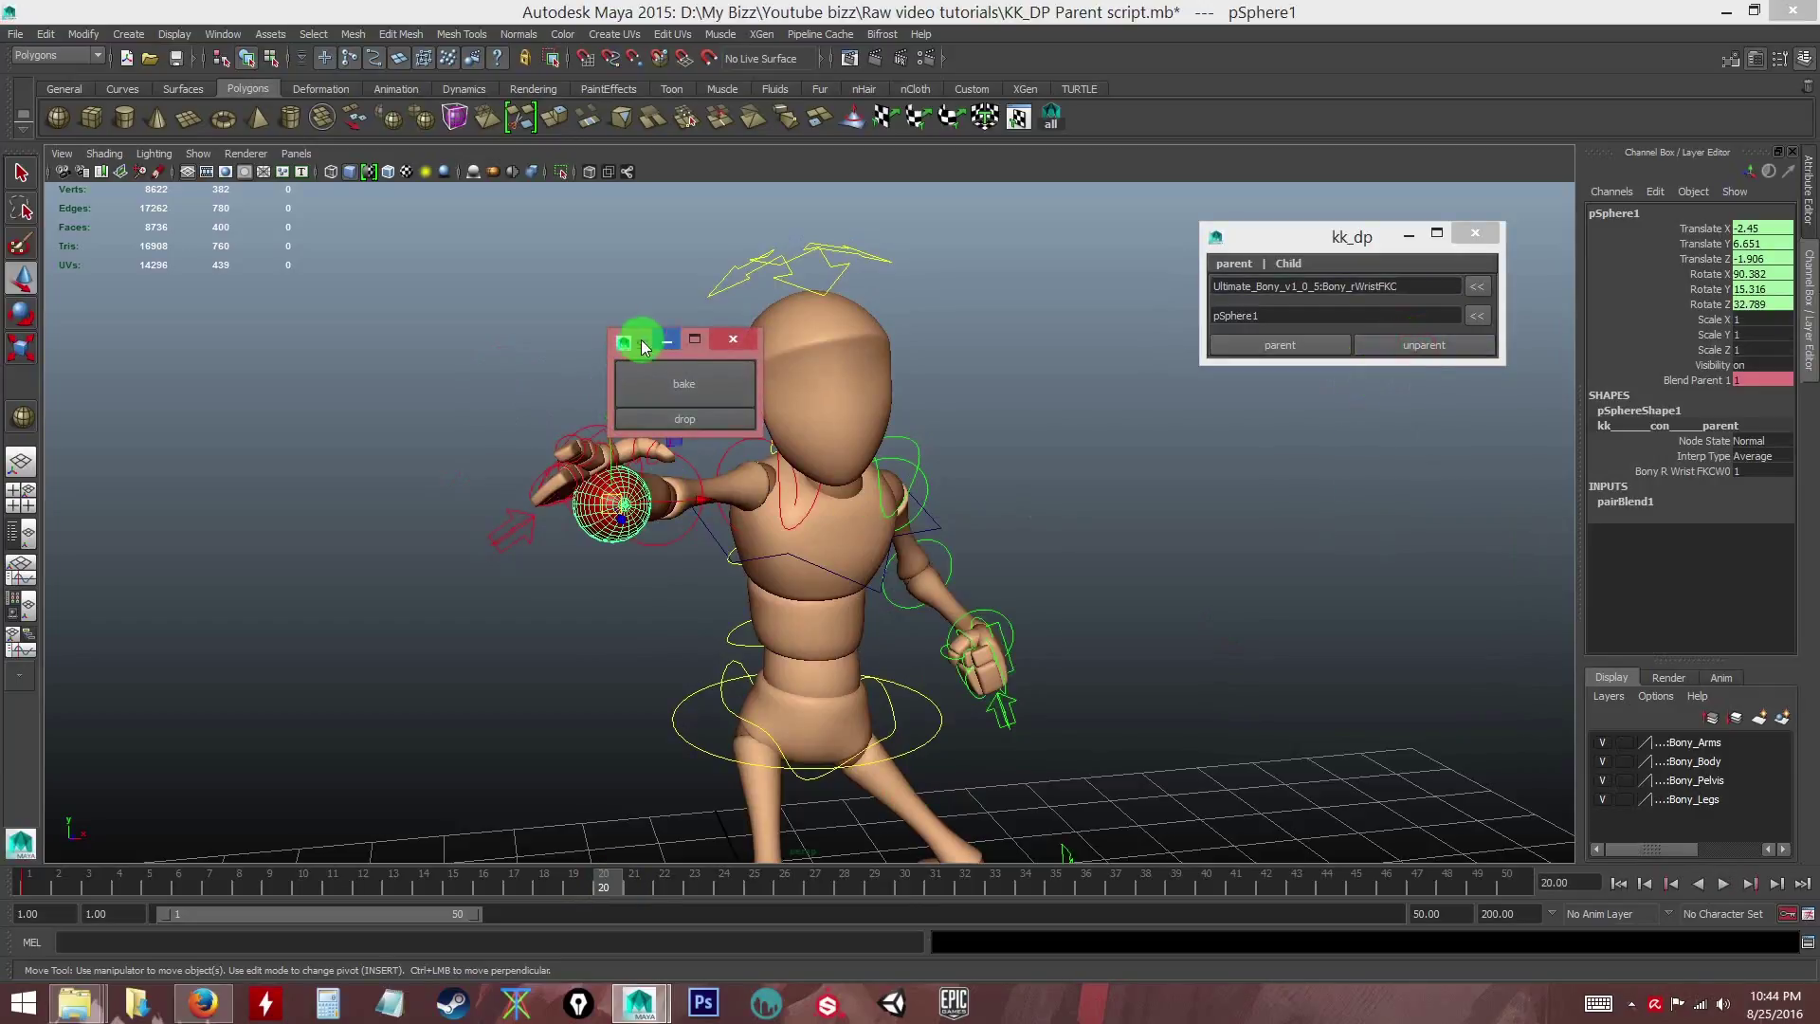
{"action": "left_click_drag", "start_coordinate": [635, 349], "coordinate": [1204, 426]}
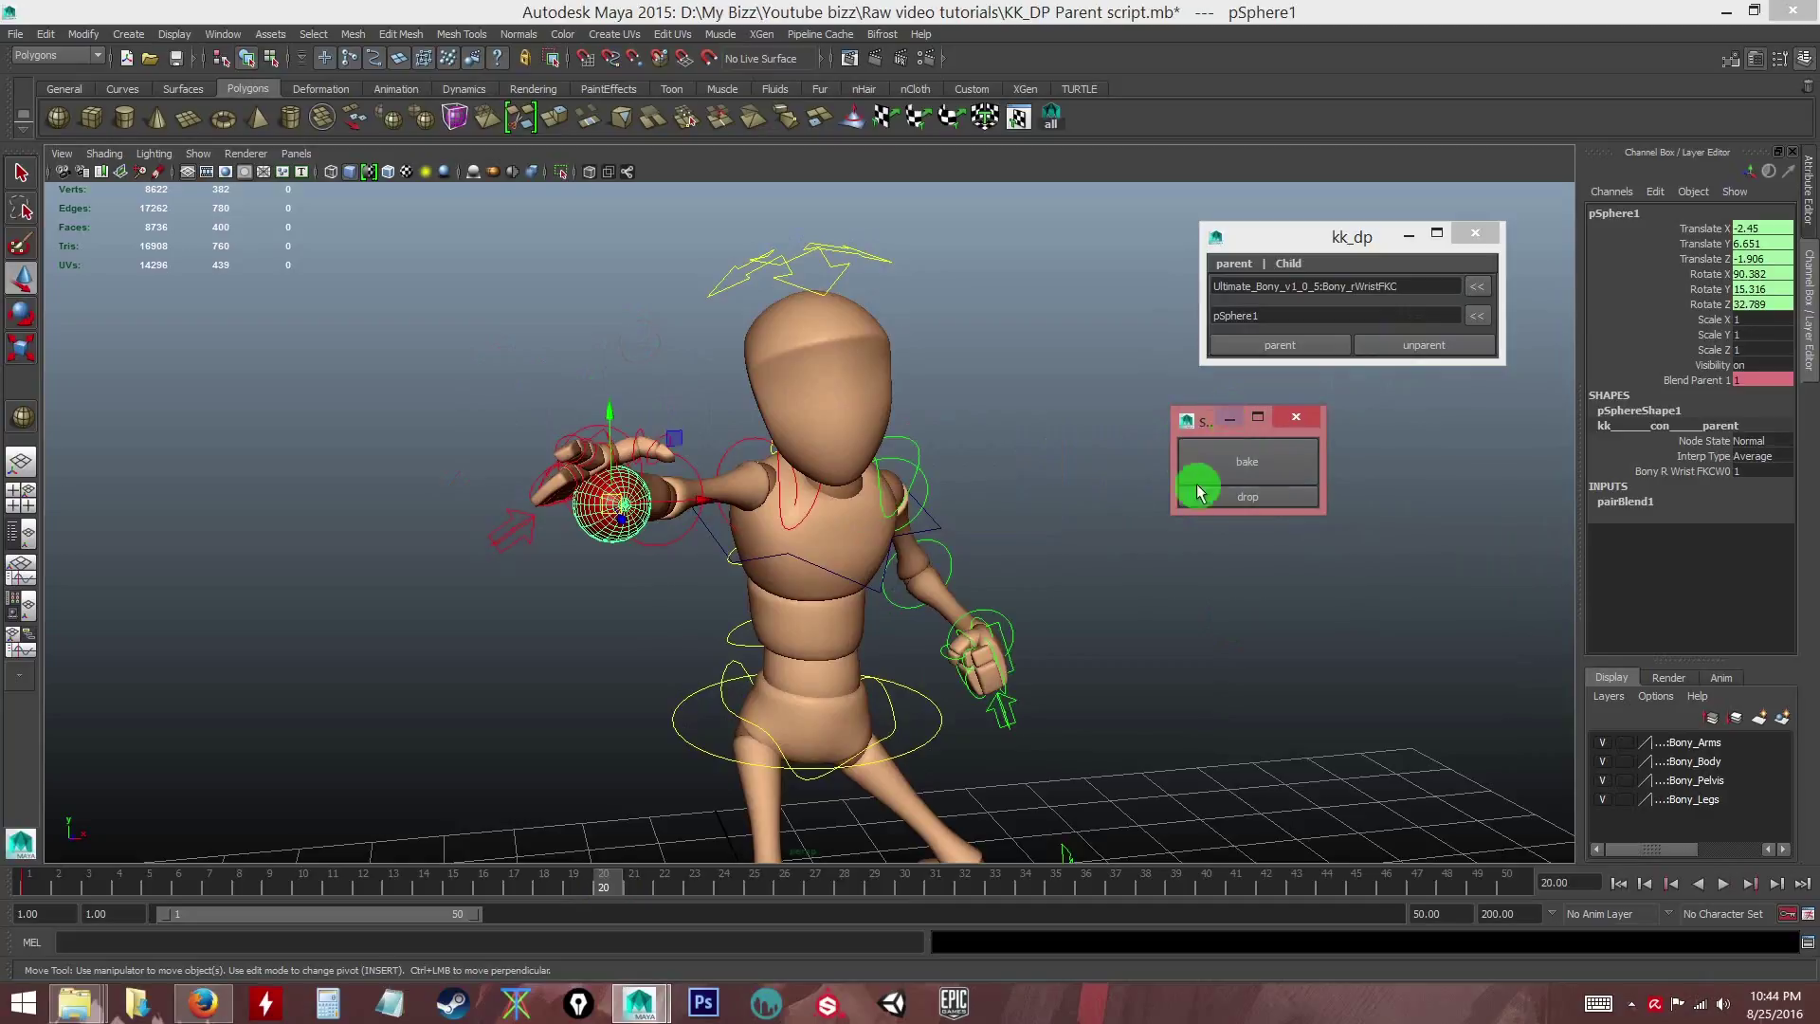
{"action": "left_click", "coordinate": [1260, 465]}
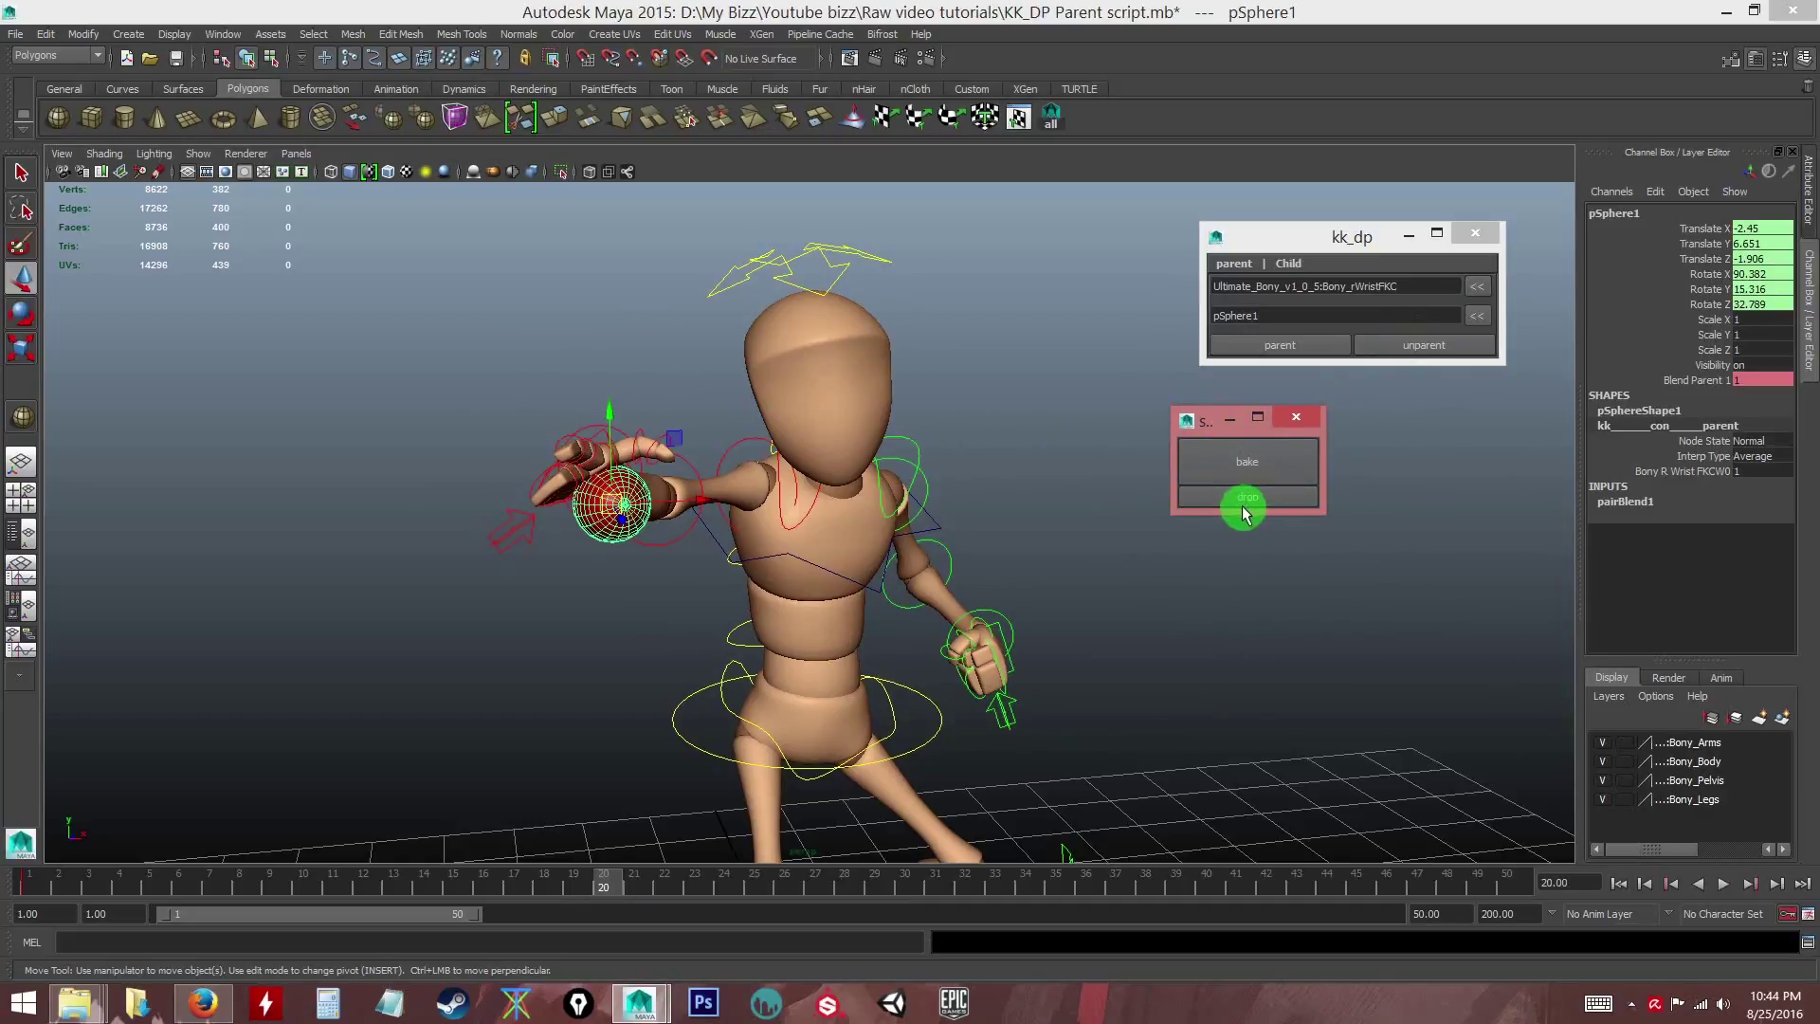
{"action": "left_click", "coordinate": [1245, 502]}
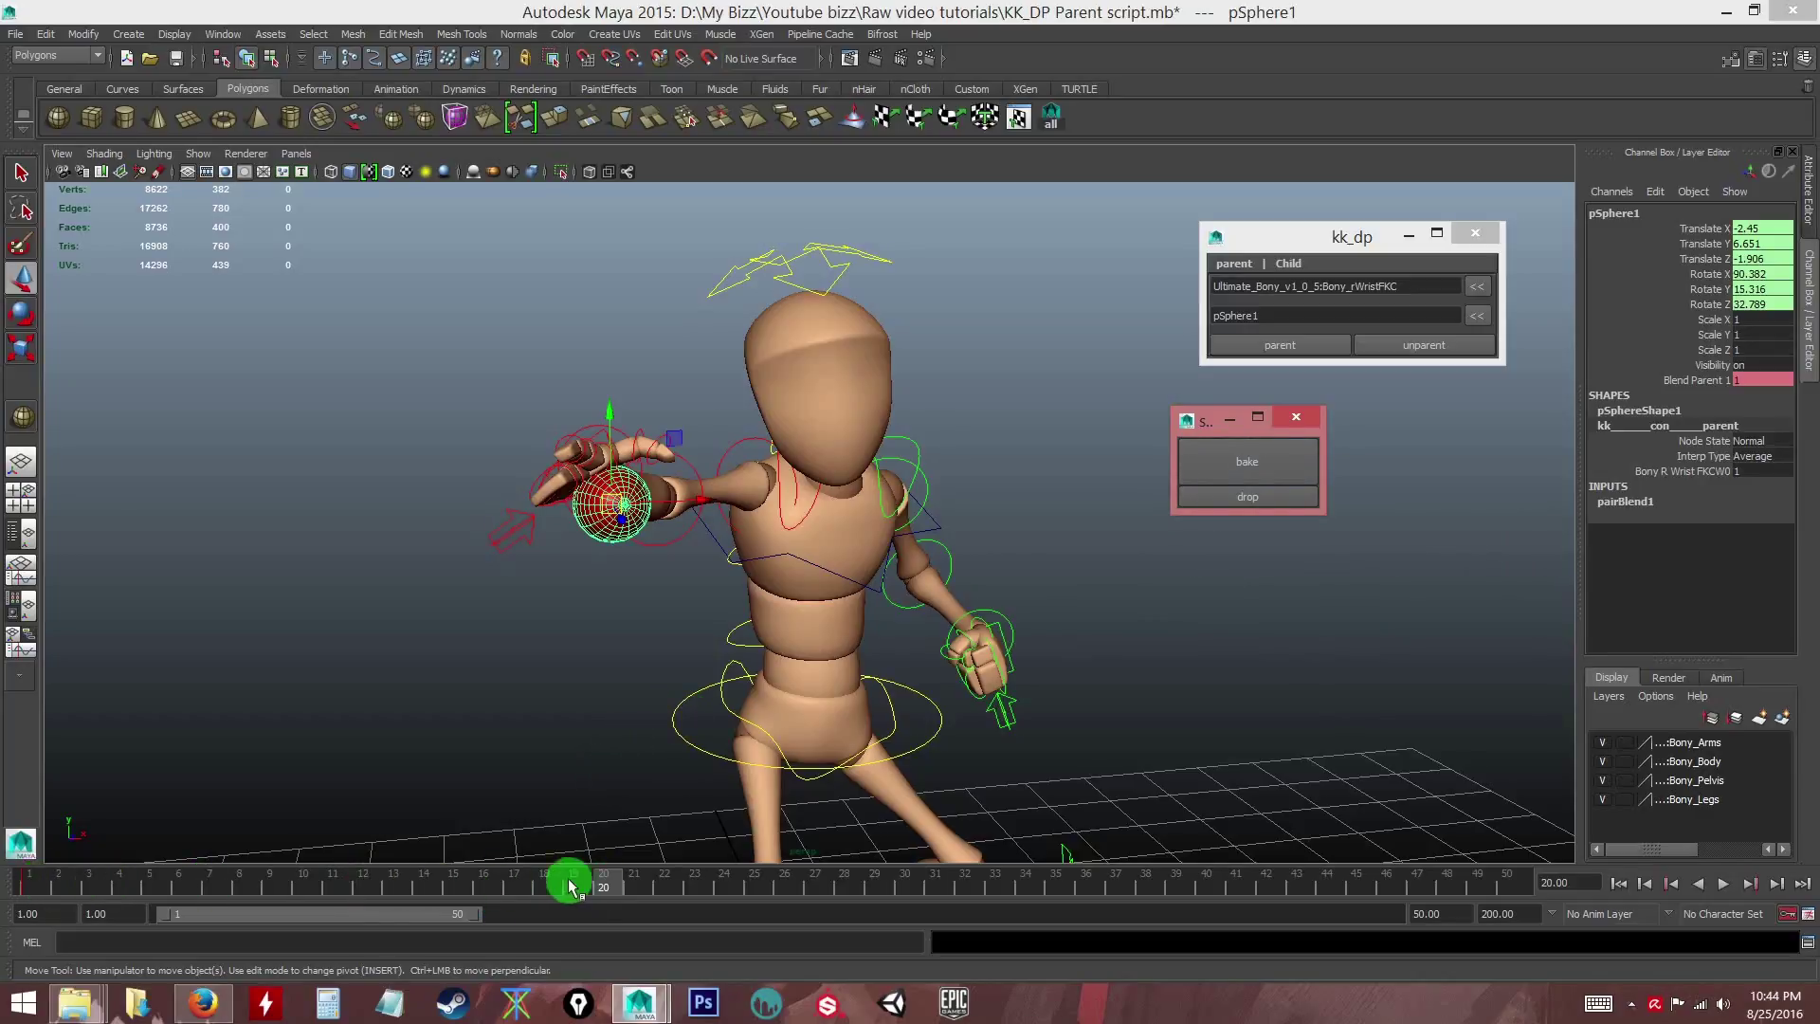
- Bake the ball's motion and scrub the timeline to check it
{"action": "left_click", "coordinate": [1239, 464]}
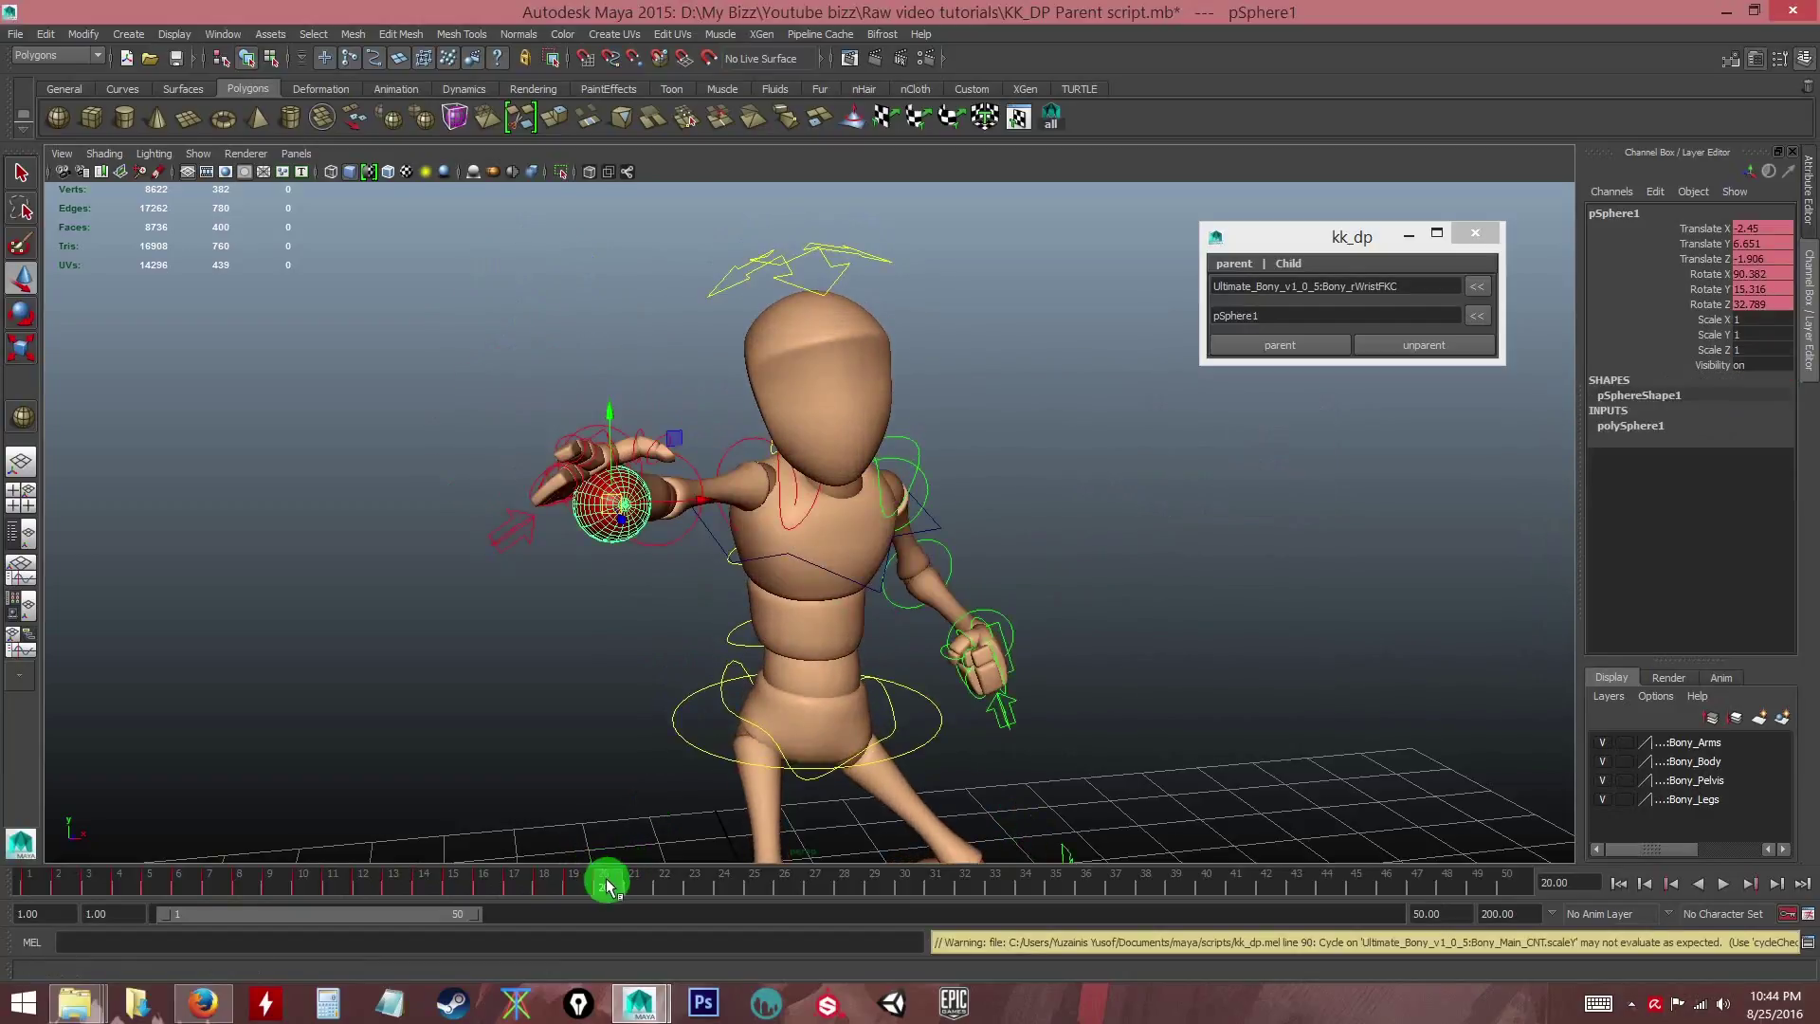
{"action": "mouse_move", "coordinate": [602, 888]}
{"action": "left_mouse_down"}
{"action": "mouse_move", "coordinate": [175, 882]}
{"action": "mouse_move", "coordinate": [595, 886]}
{"action": "left_mouse_up"}
{"action": "left_click", "coordinate": [581, 630]}
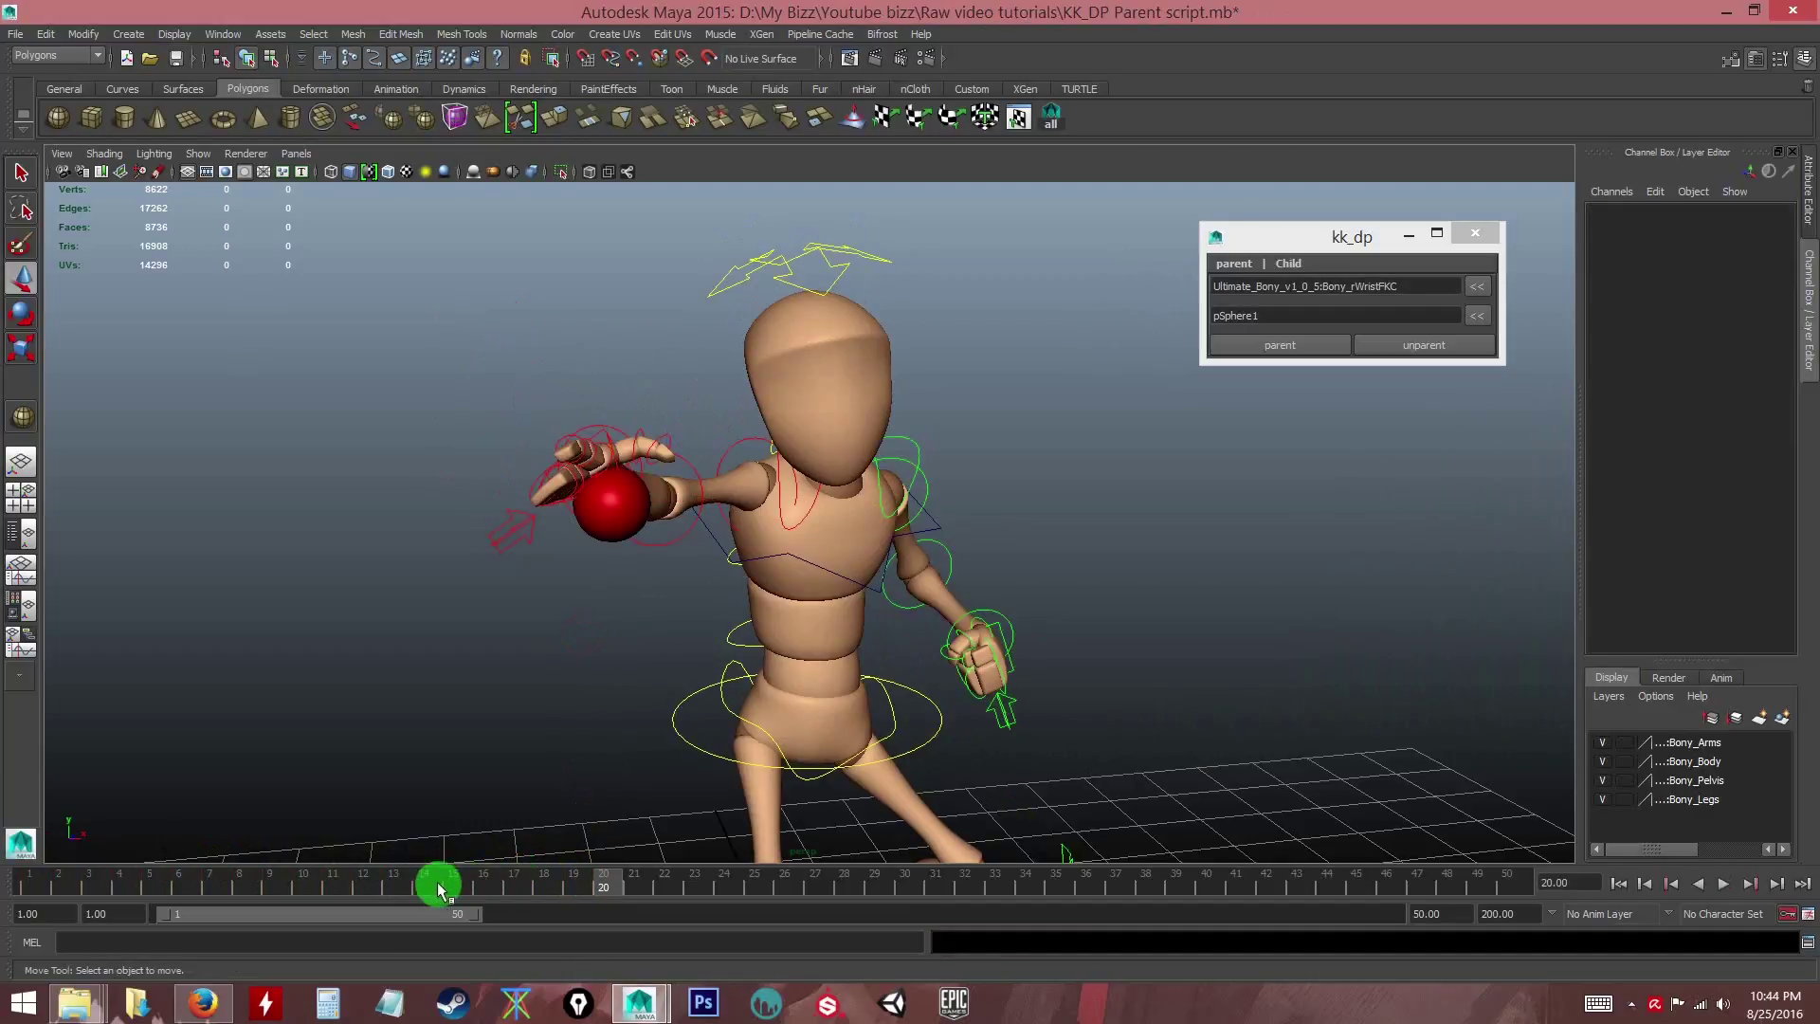
{"action": "left_click_drag", "start_coordinate": [439, 888], "coordinate": [393, 886]}
{"action": "left_click_drag", "start_coordinate": [549, 727], "coordinate": [617, 556], "text": "alt"}
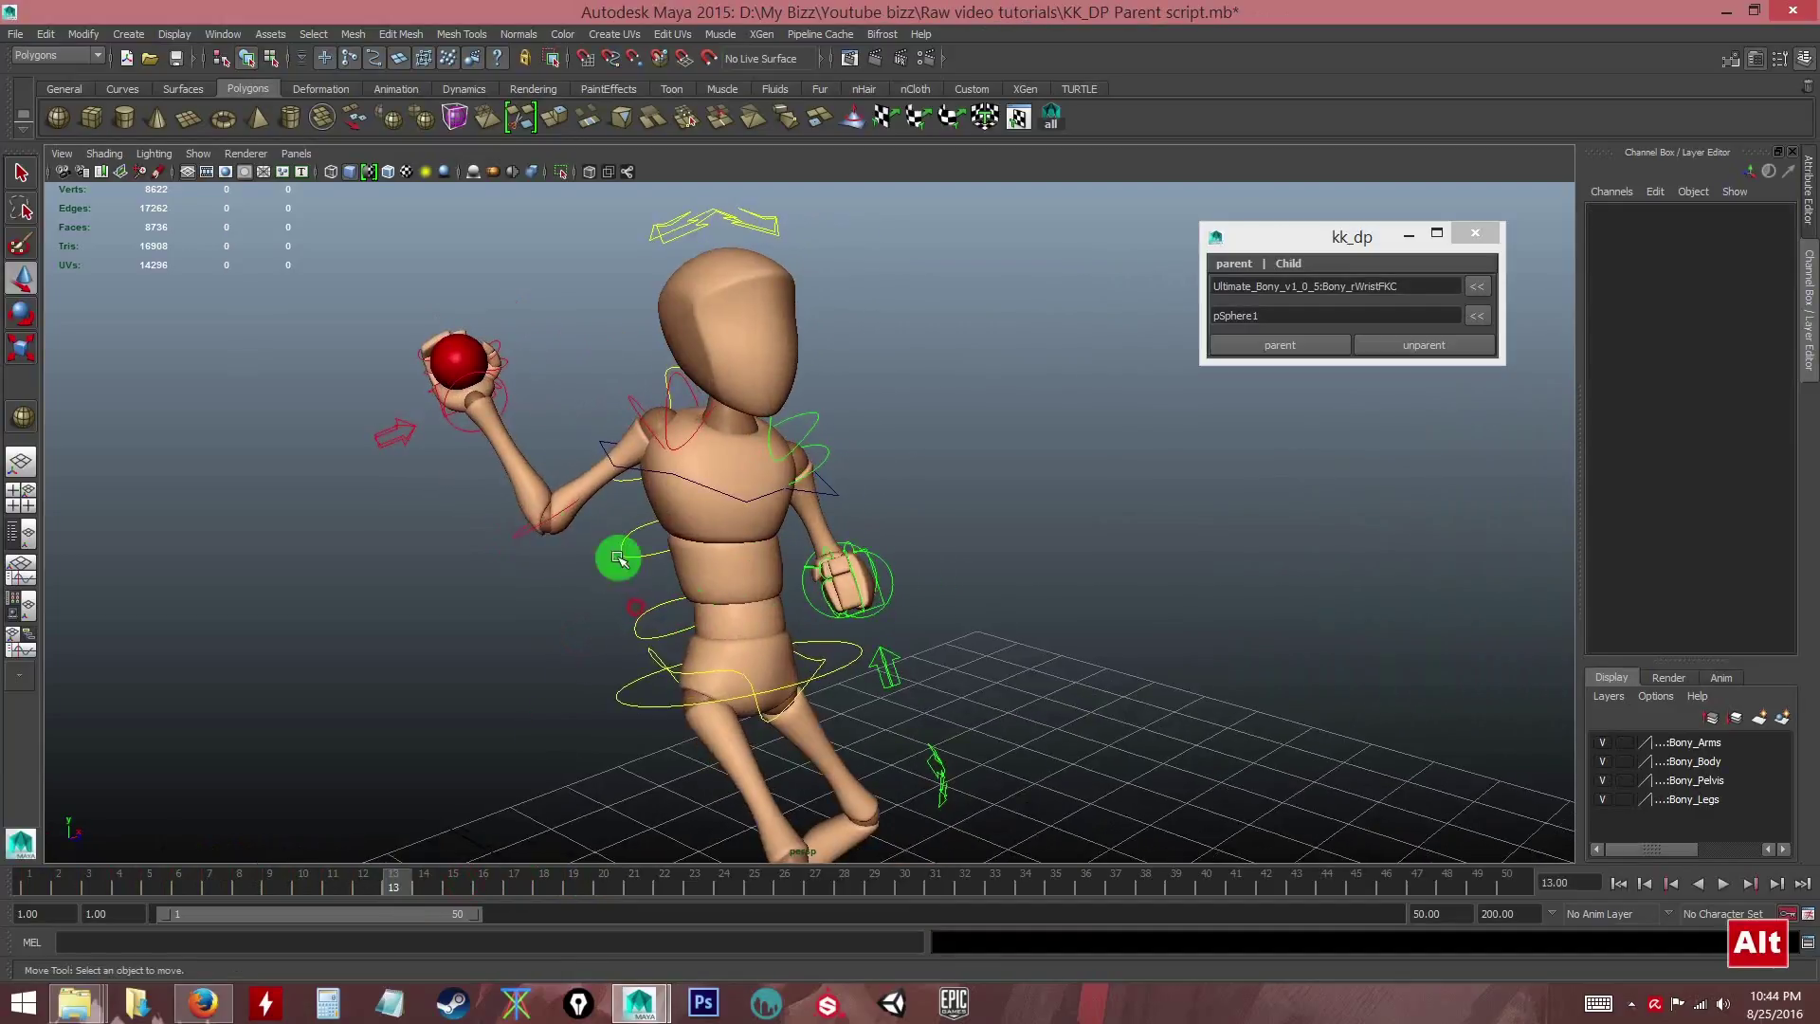
- Test-rotate the right wrist control and undo, then reselect the ball and scrub to frame 20
{"action": "left_click", "coordinate": [462, 435]}
{"action": "key", "text": "e"}
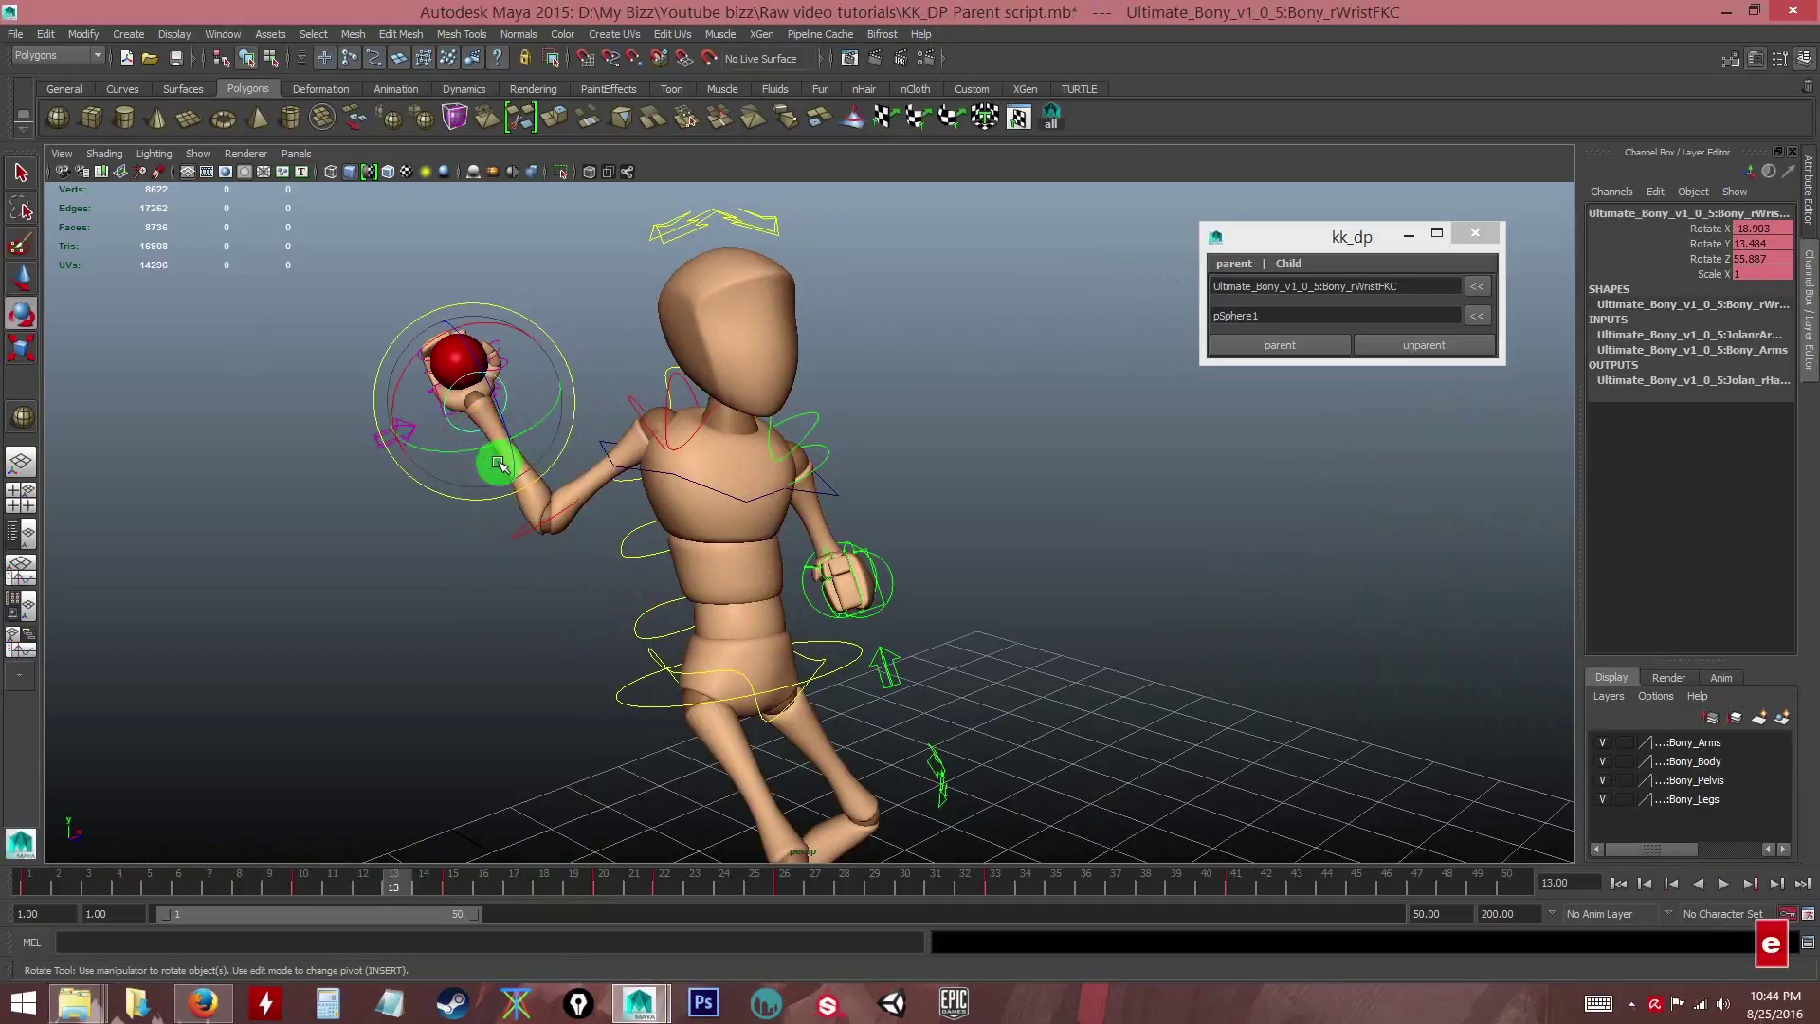
{"action": "left_click_drag", "start_coordinate": [427, 396], "coordinate": [480, 492]}
{"action": "key", "text": "ctrl+z"}
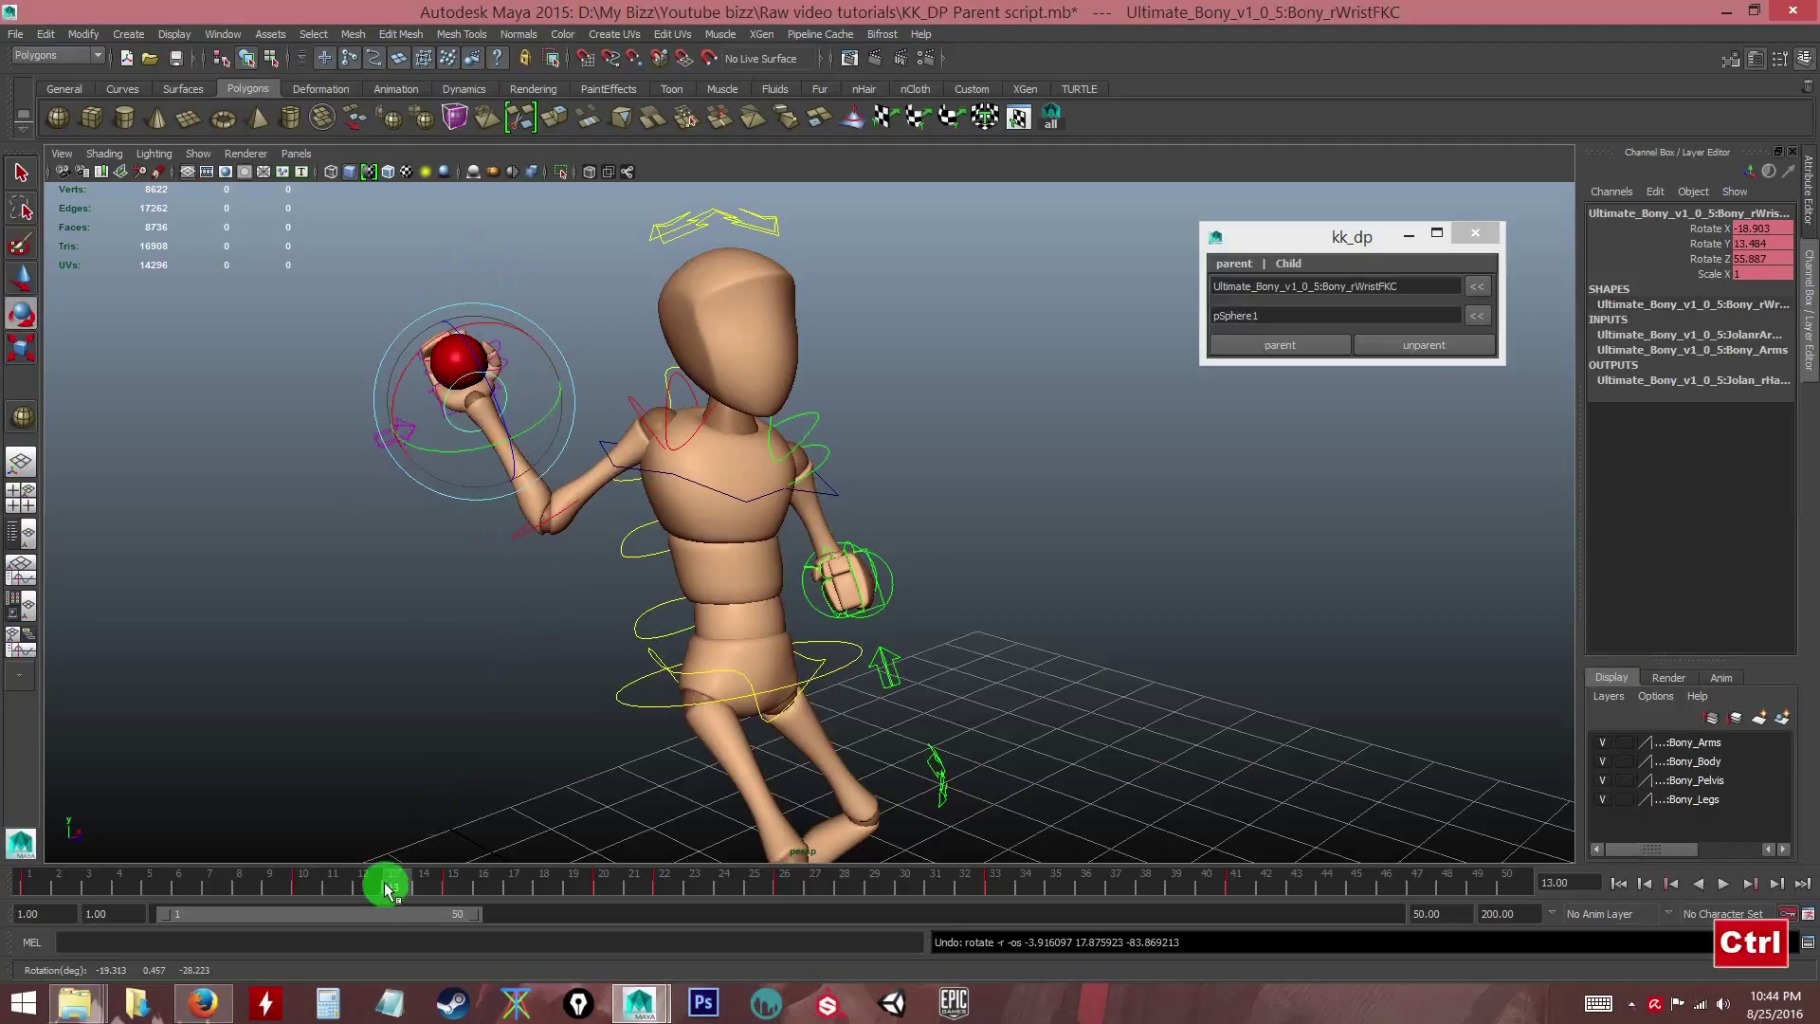
{"action": "left_click", "coordinate": [386, 509]}
{"action": "left_click", "coordinate": [456, 360]}
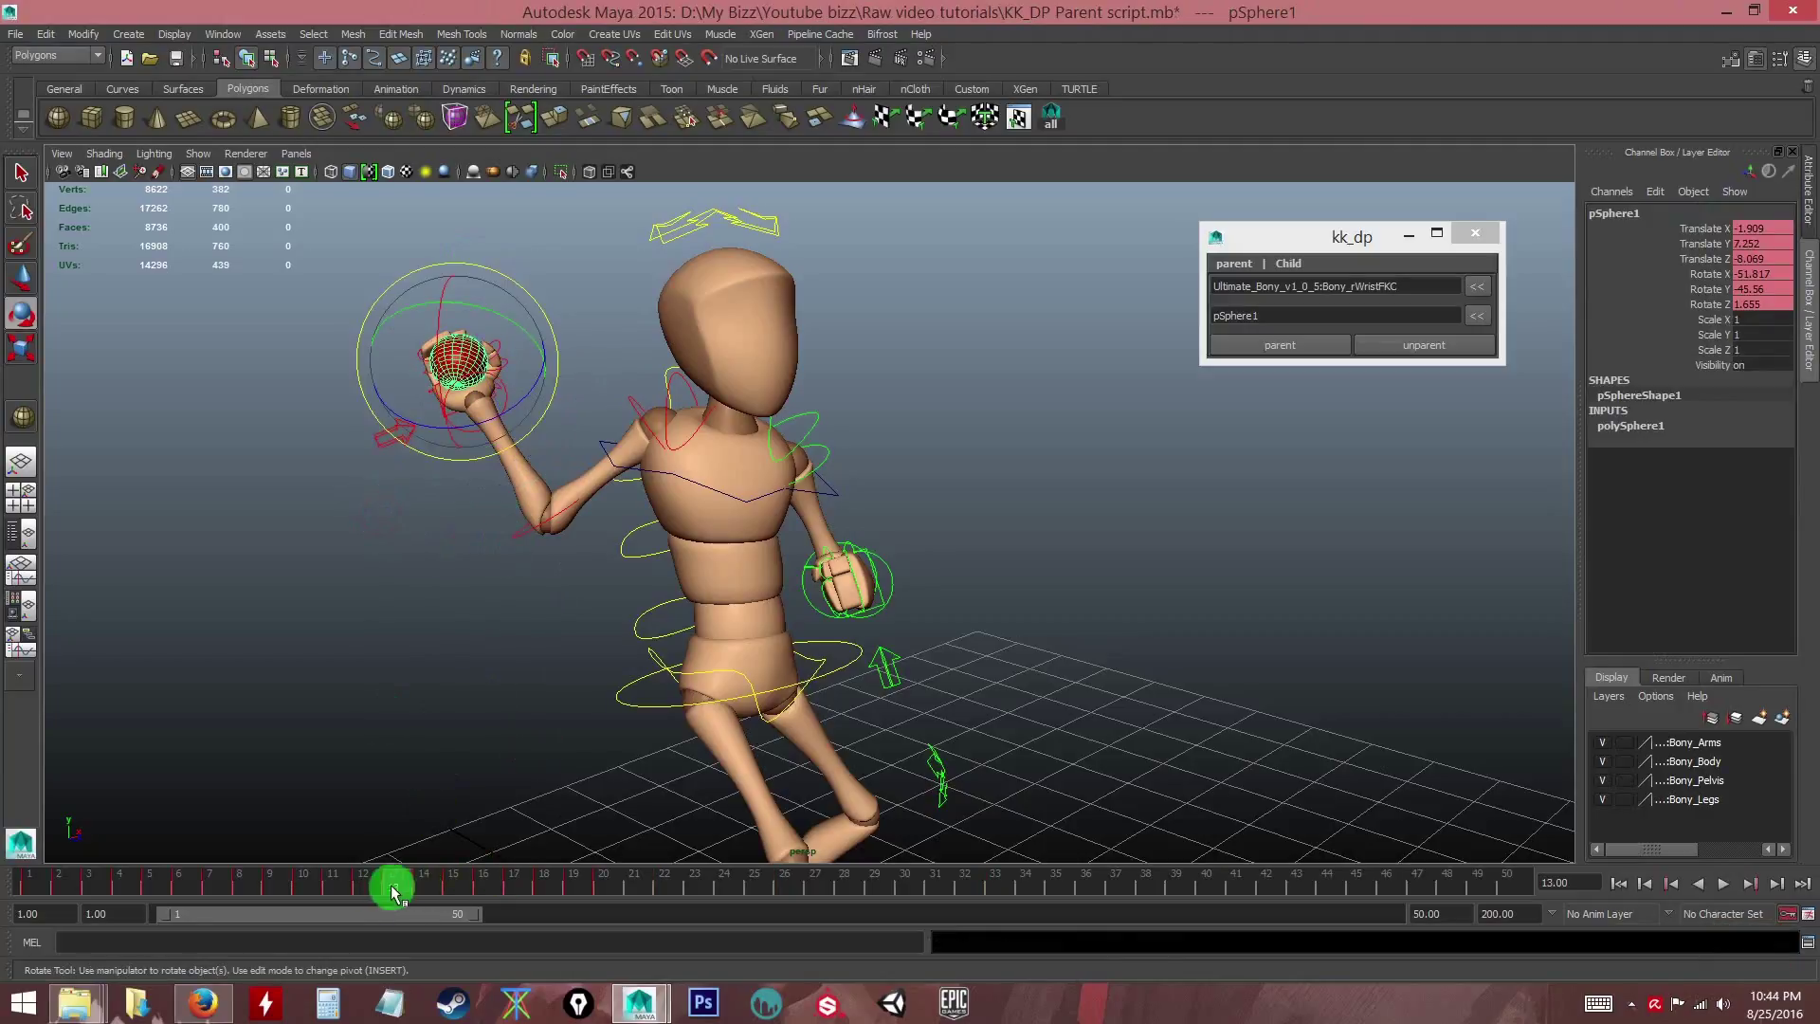
{"action": "left_click_drag", "start_coordinate": [331, 889], "coordinate": [599, 883]}
{"action": "left_click_drag", "start_coordinate": [638, 707], "coordinate": [630, 848], "text": "alt"}
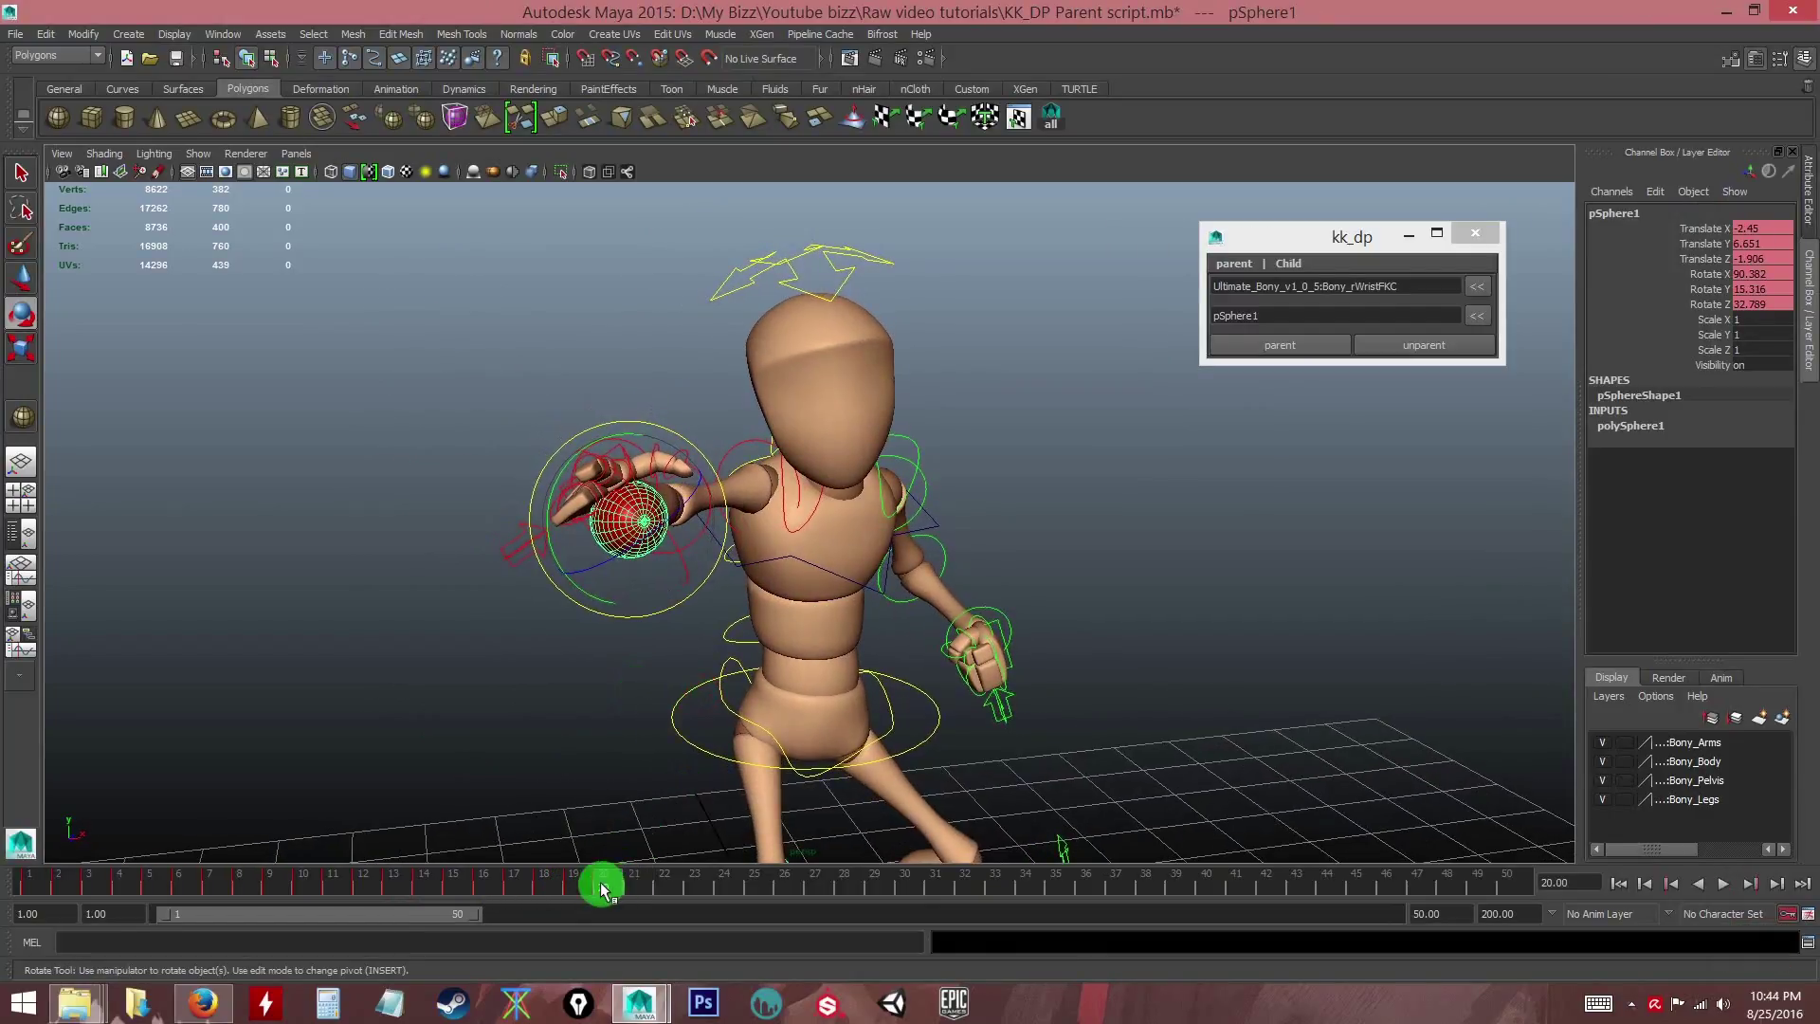
{"action": "left_click_drag", "start_coordinate": [793, 800], "coordinate": [995, 711], "text": "alt"}
- Step to frame 26 and key all of pSphere1's channels
{"action": "key", "text": "w"}
{"action": "right_click_drag", "start_coordinate": [995, 711], "coordinate": [662, 857], "text": "alt"}
{"action": "mouse_move", "coordinate": [601, 881]}
{"action": "left_mouse_down"}
{"action": "mouse_move", "coordinate": [635, 889]}
{"action": "mouse_move", "coordinate": [606, 888]}
{"action": "left_mouse_up"}
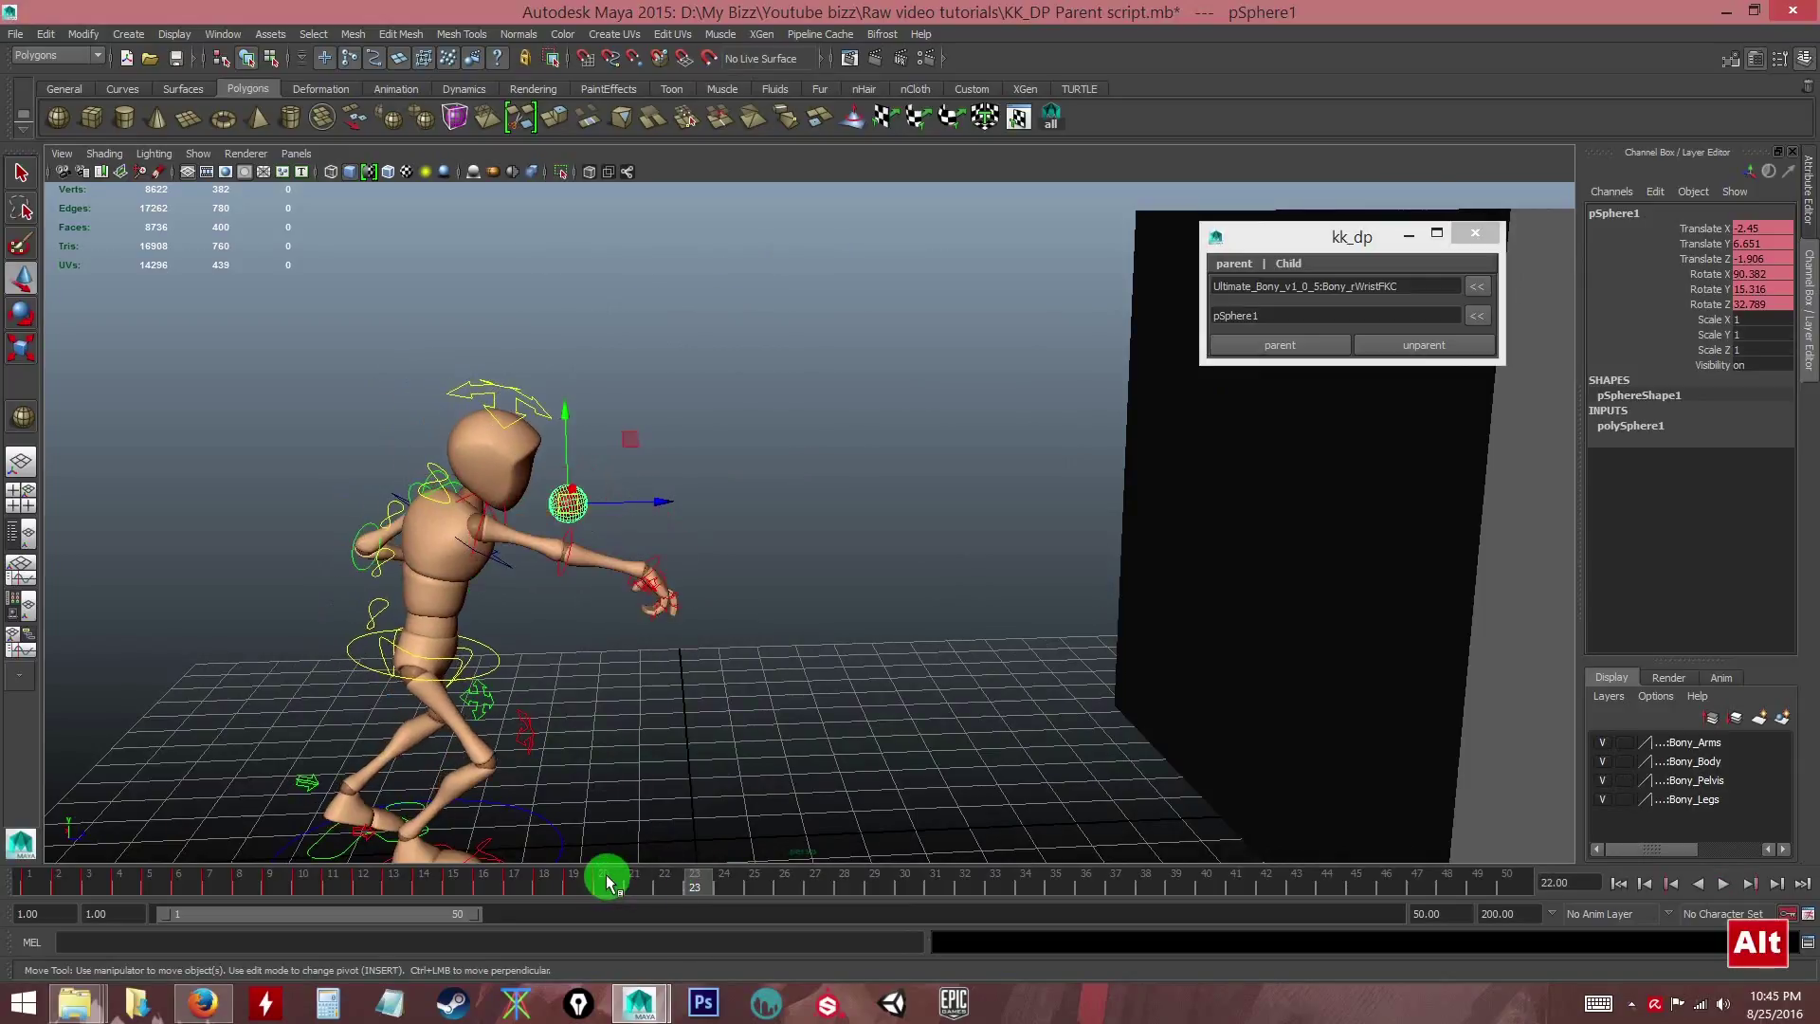
{"action": "key", "text": "alt+period"}
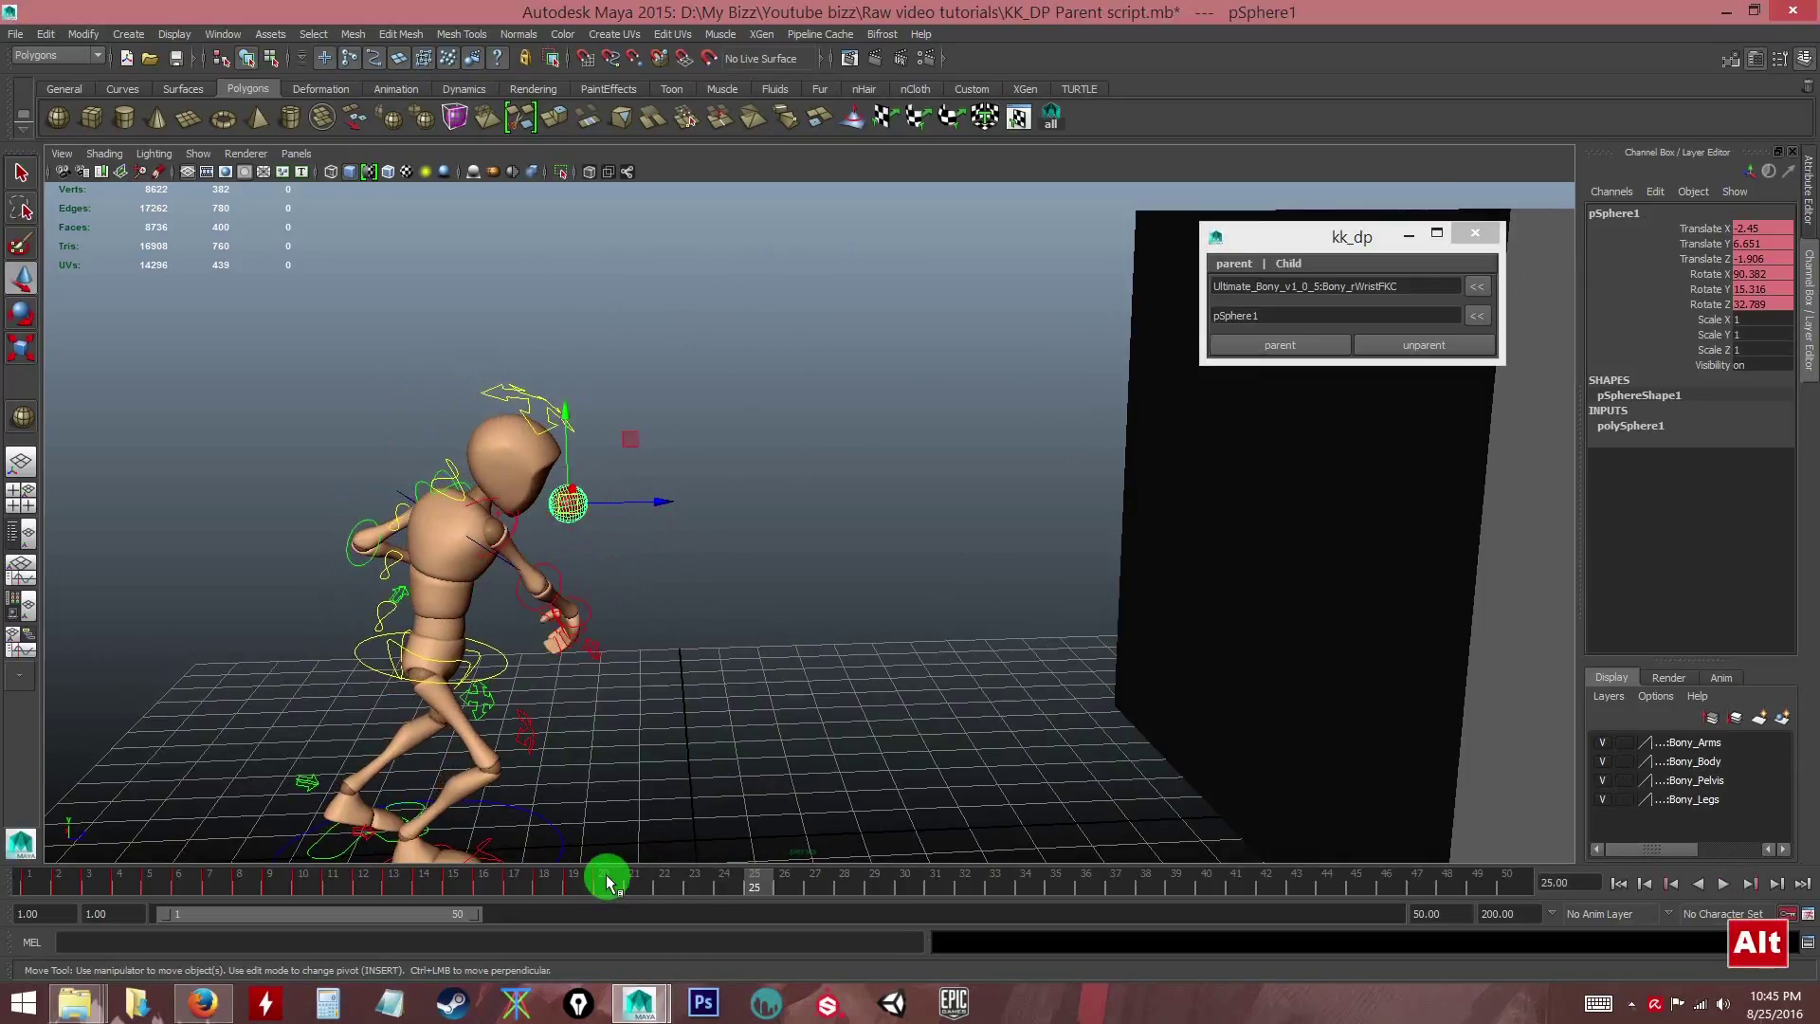
{"action": "key", "text": "alt+period"}
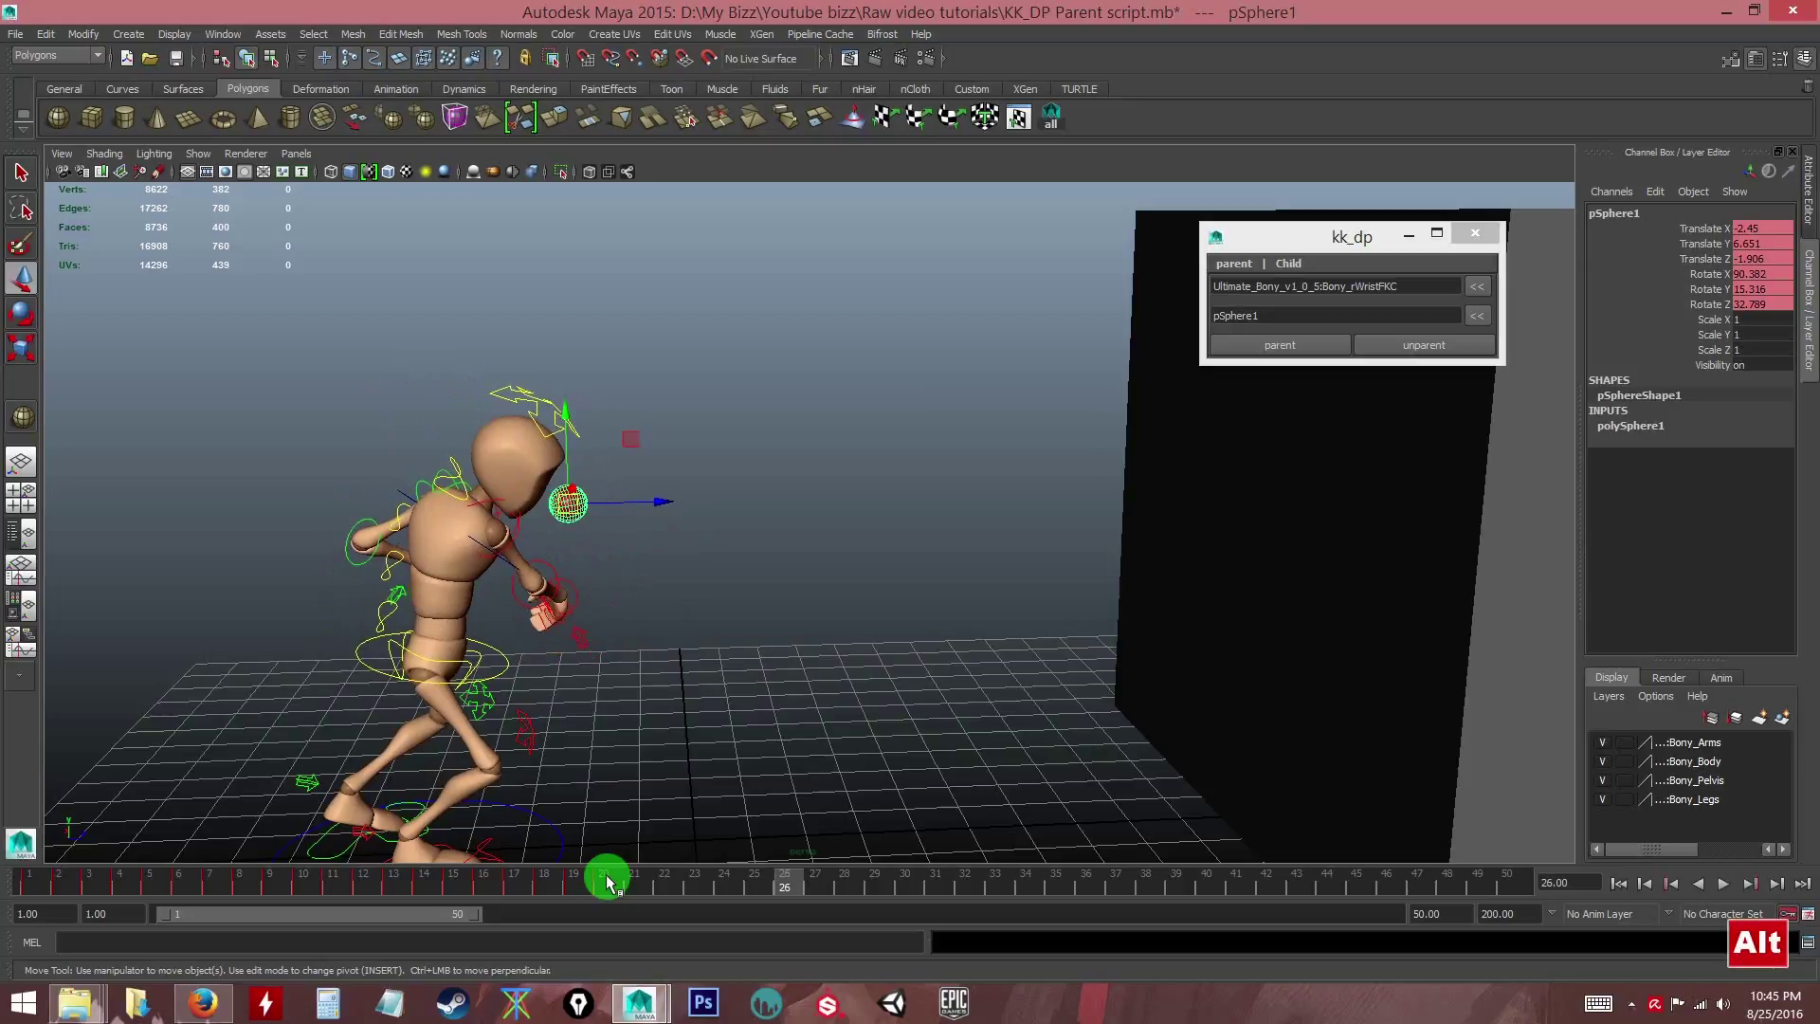
{"action": "key", "text": "s"}
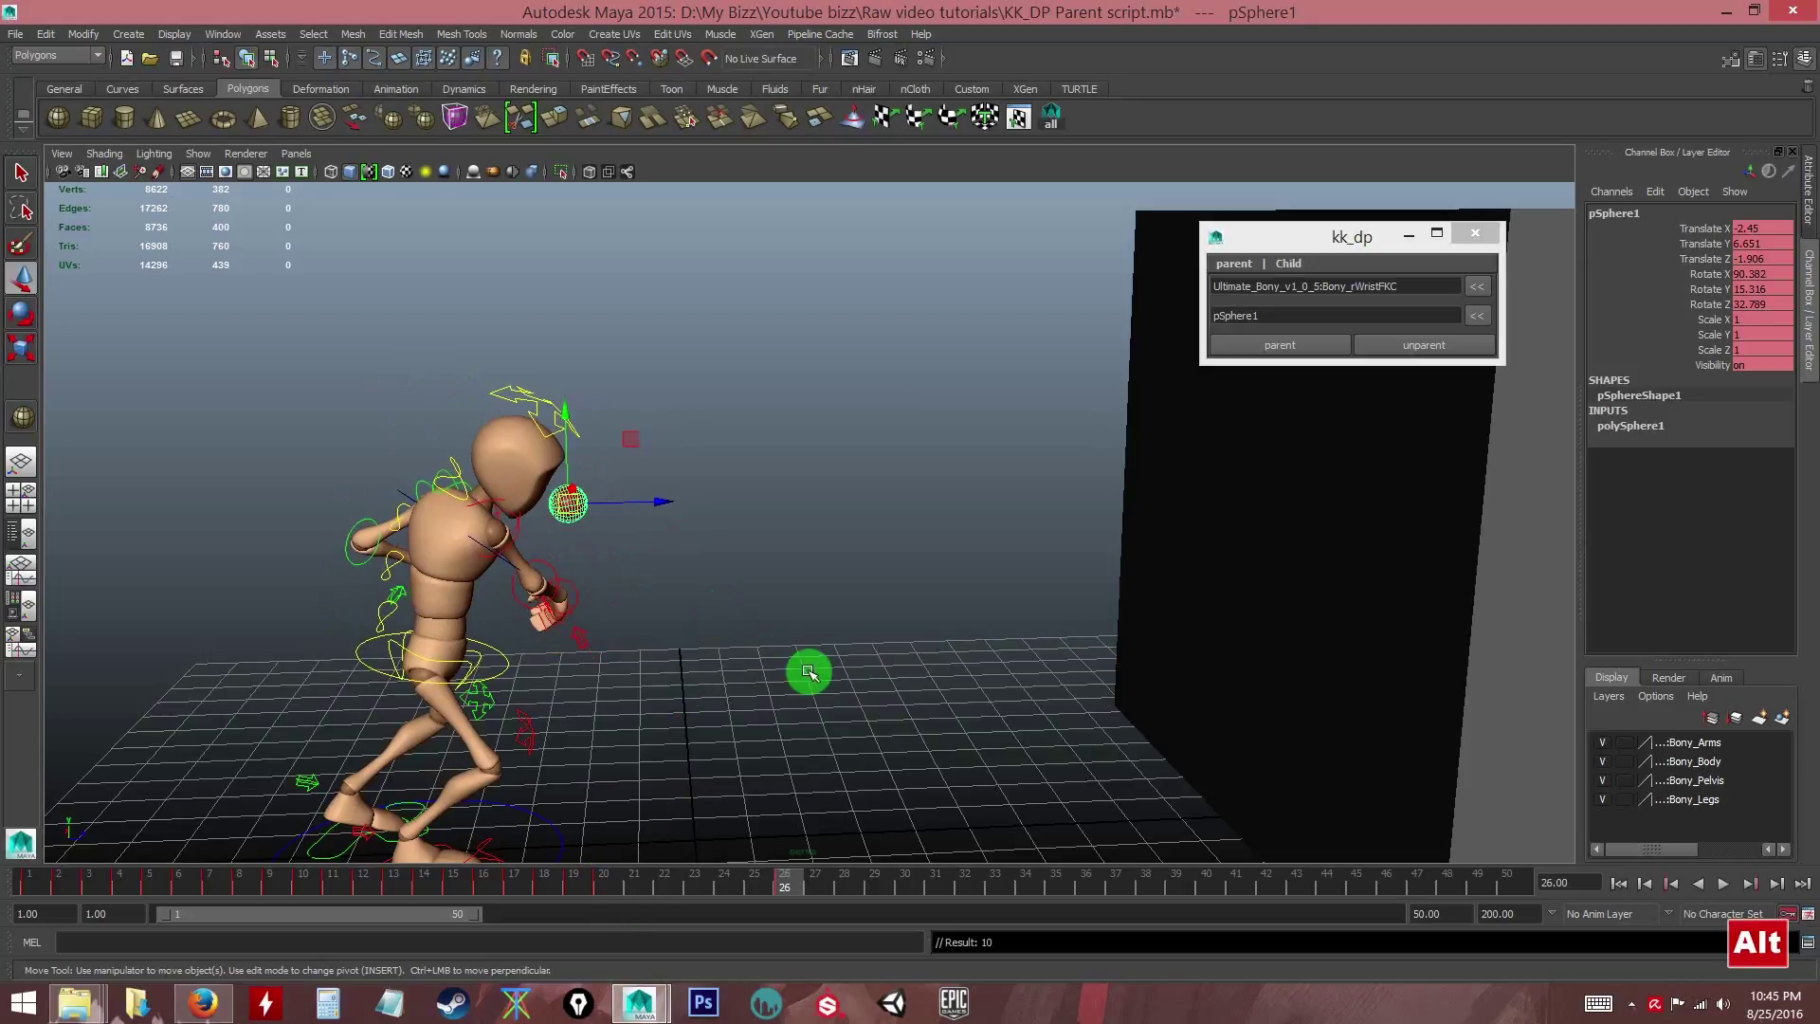
- Move the red ball out to the black wall and scrub back to review the throw
{"action": "left_click_drag", "start_coordinate": [809, 670], "coordinate": [714, 683], "text": "alt"}
{"action": "left_click_drag", "start_coordinate": [550, 514], "coordinate": [893, 459]}
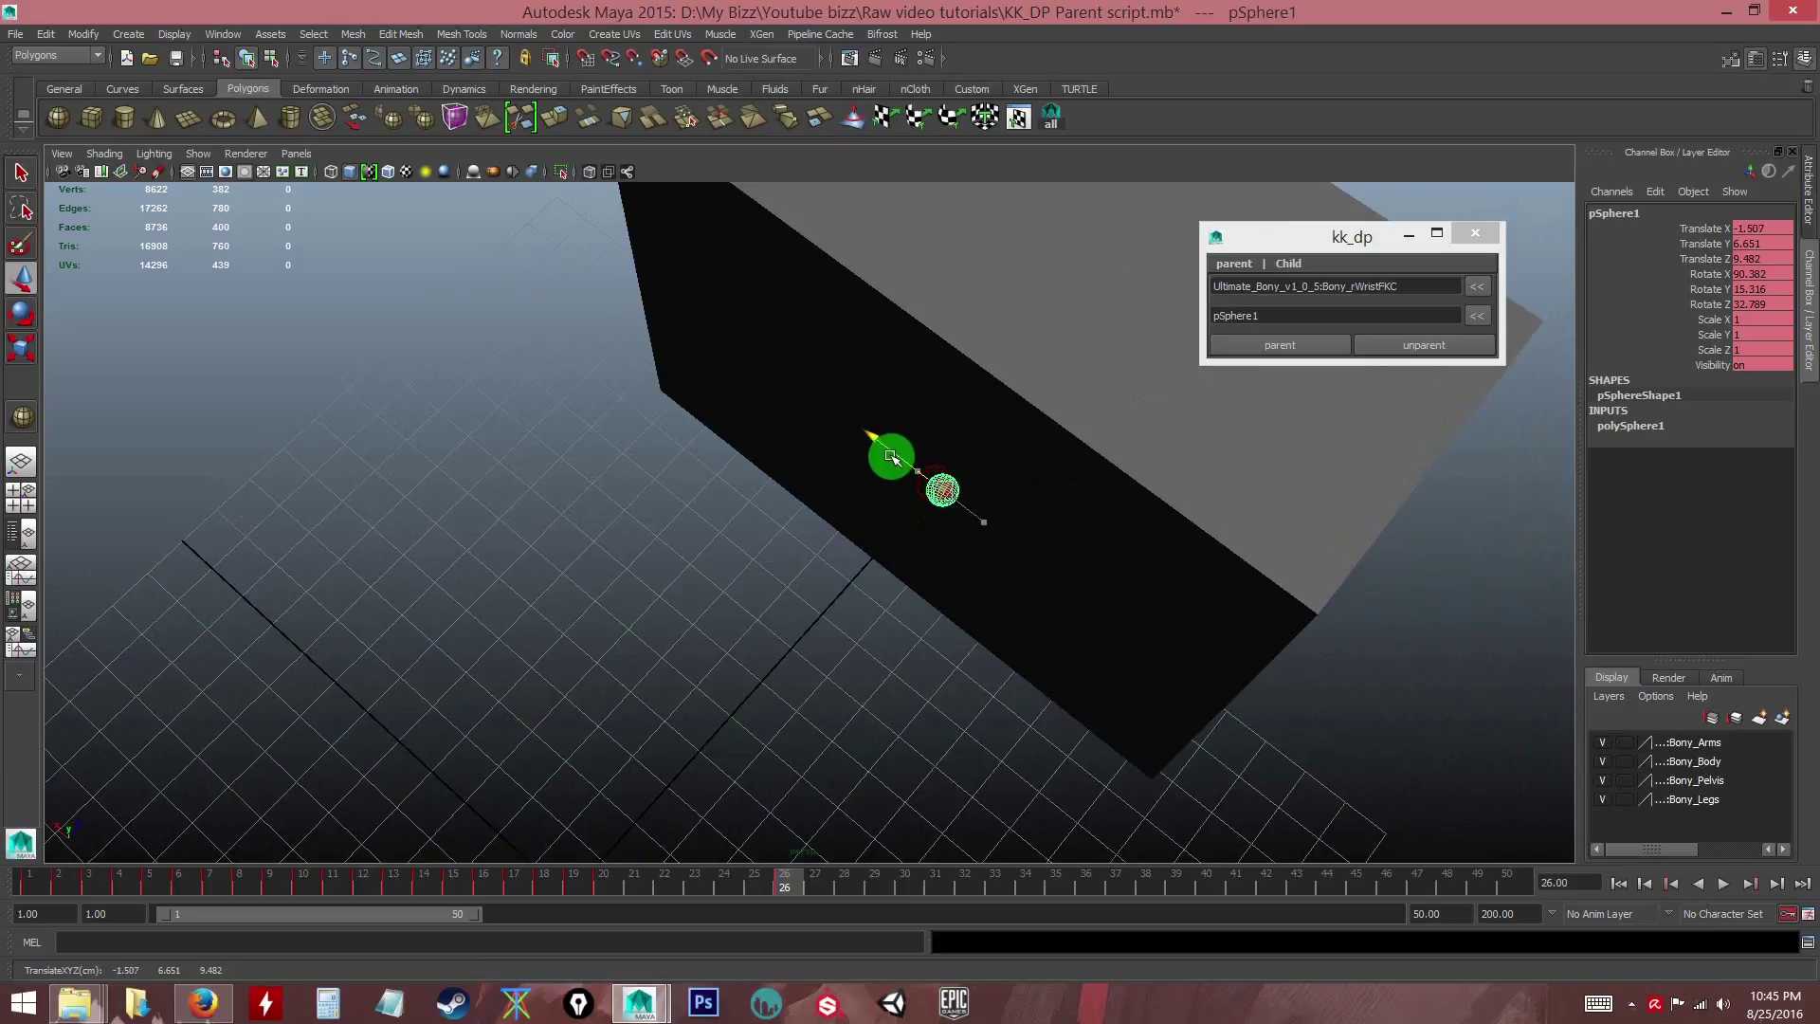
{"action": "left_click_drag", "start_coordinate": [901, 621], "coordinate": [755, 556], "text": "alt"}
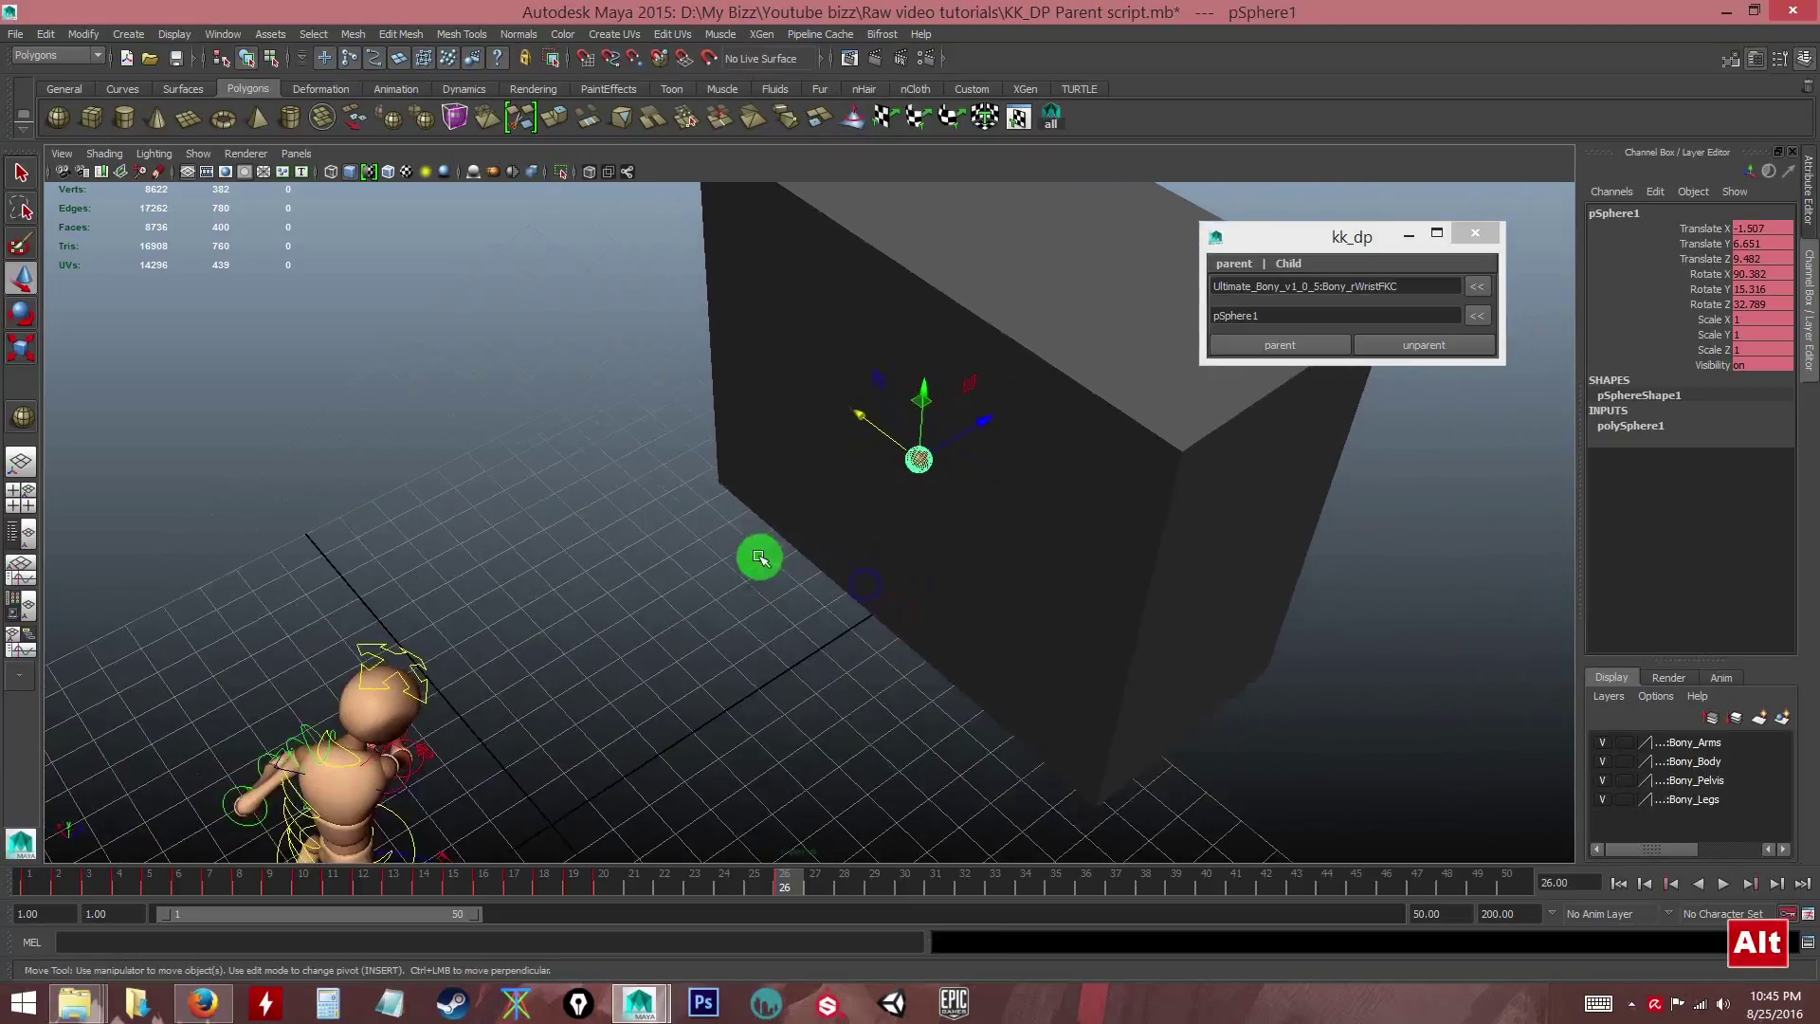
{"action": "left_click_drag", "start_coordinate": [775, 896], "coordinate": [670, 889]}
{"action": "left_click_drag", "start_coordinate": [788, 682], "coordinate": [699, 822], "text": "alt"}
{"action": "left_click_drag", "start_coordinate": [610, 886], "coordinate": [544, 885]}
{"action": "left_click", "coordinate": [1723, 884]}
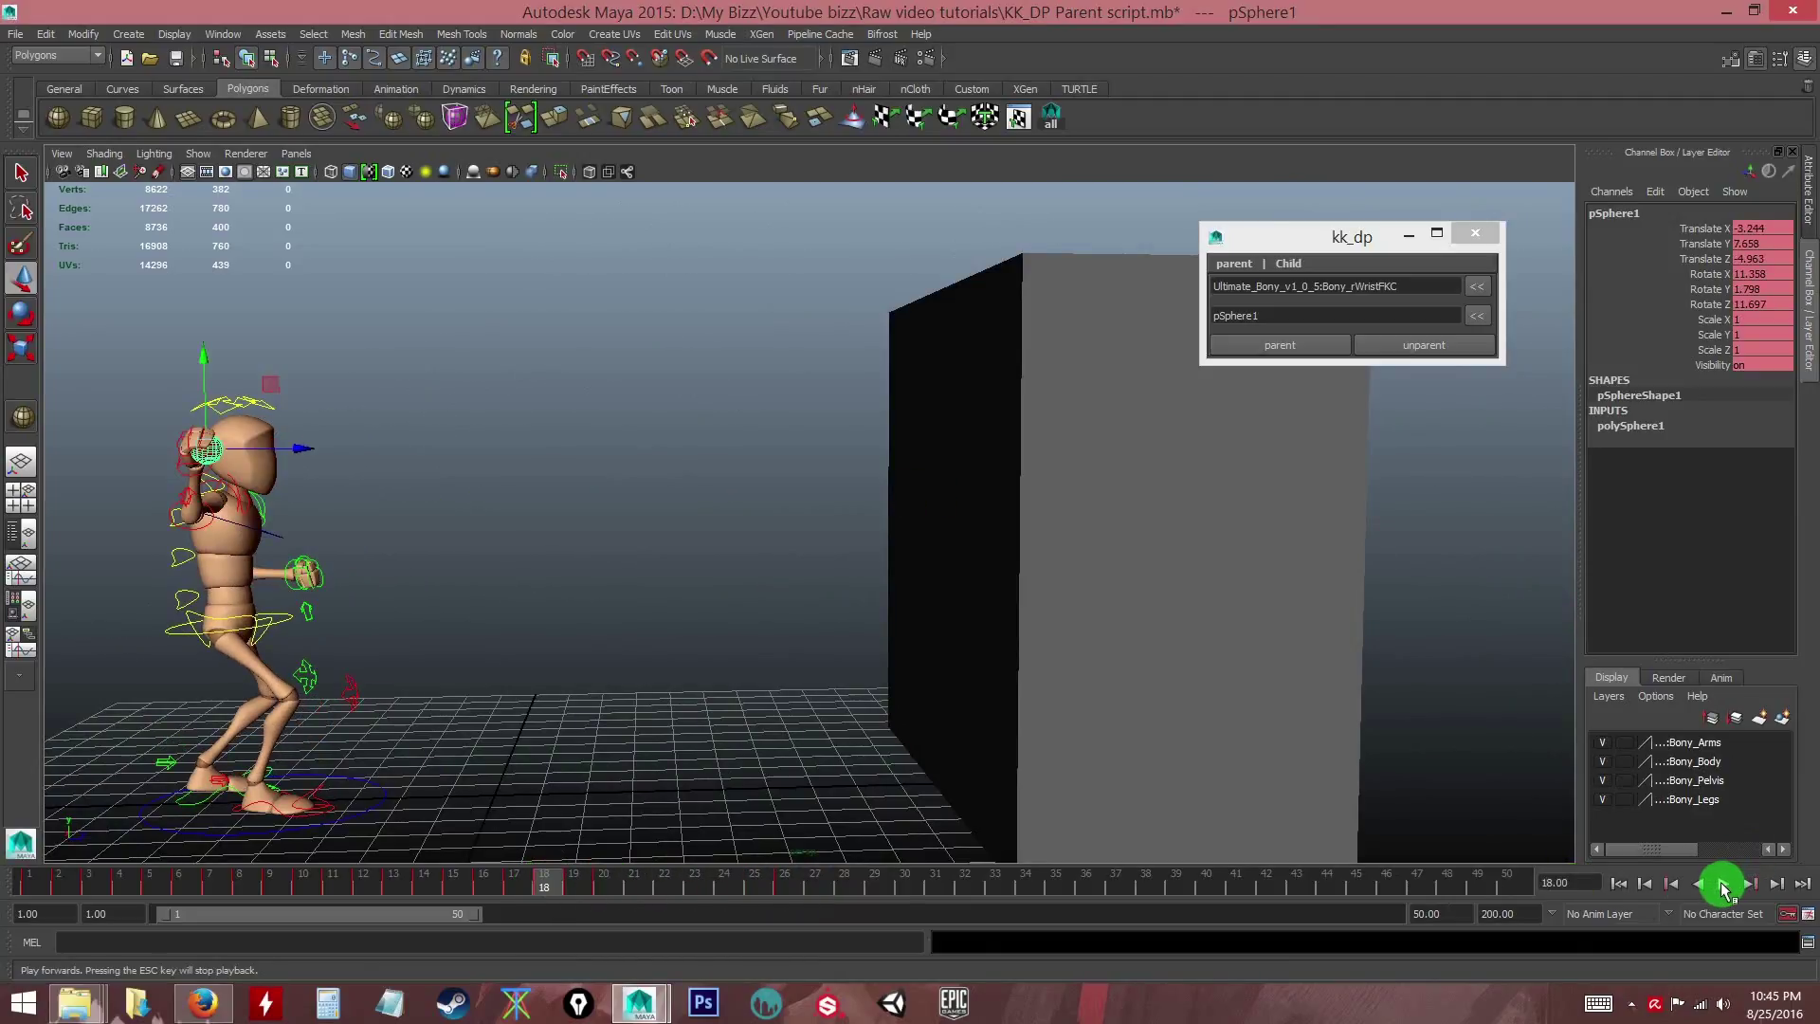
- Replay and scrub the throw from frame 16 to review the ball's release
{"action": "left_click", "coordinate": [1724, 883]}
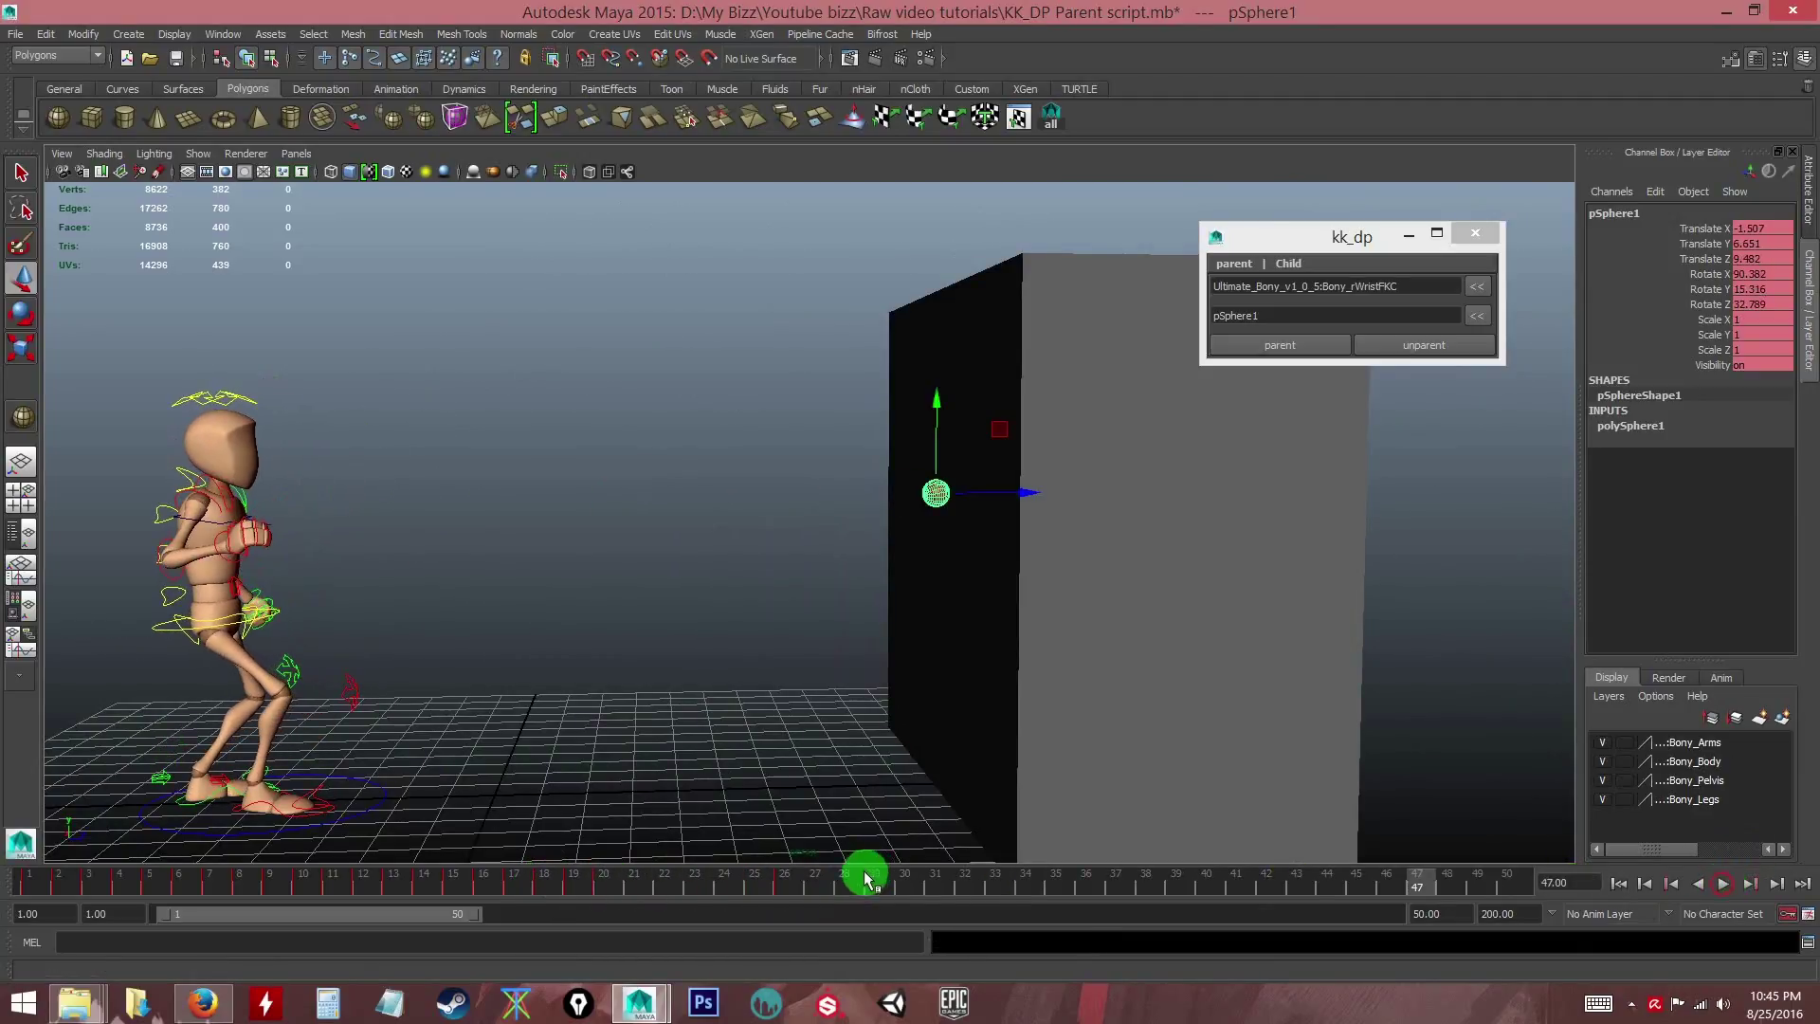
{"action": "left_click_drag", "start_coordinate": [868, 879], "coordinate": [496, 885]}
{"action": "left_click", "coordinate": [1724, 883]}
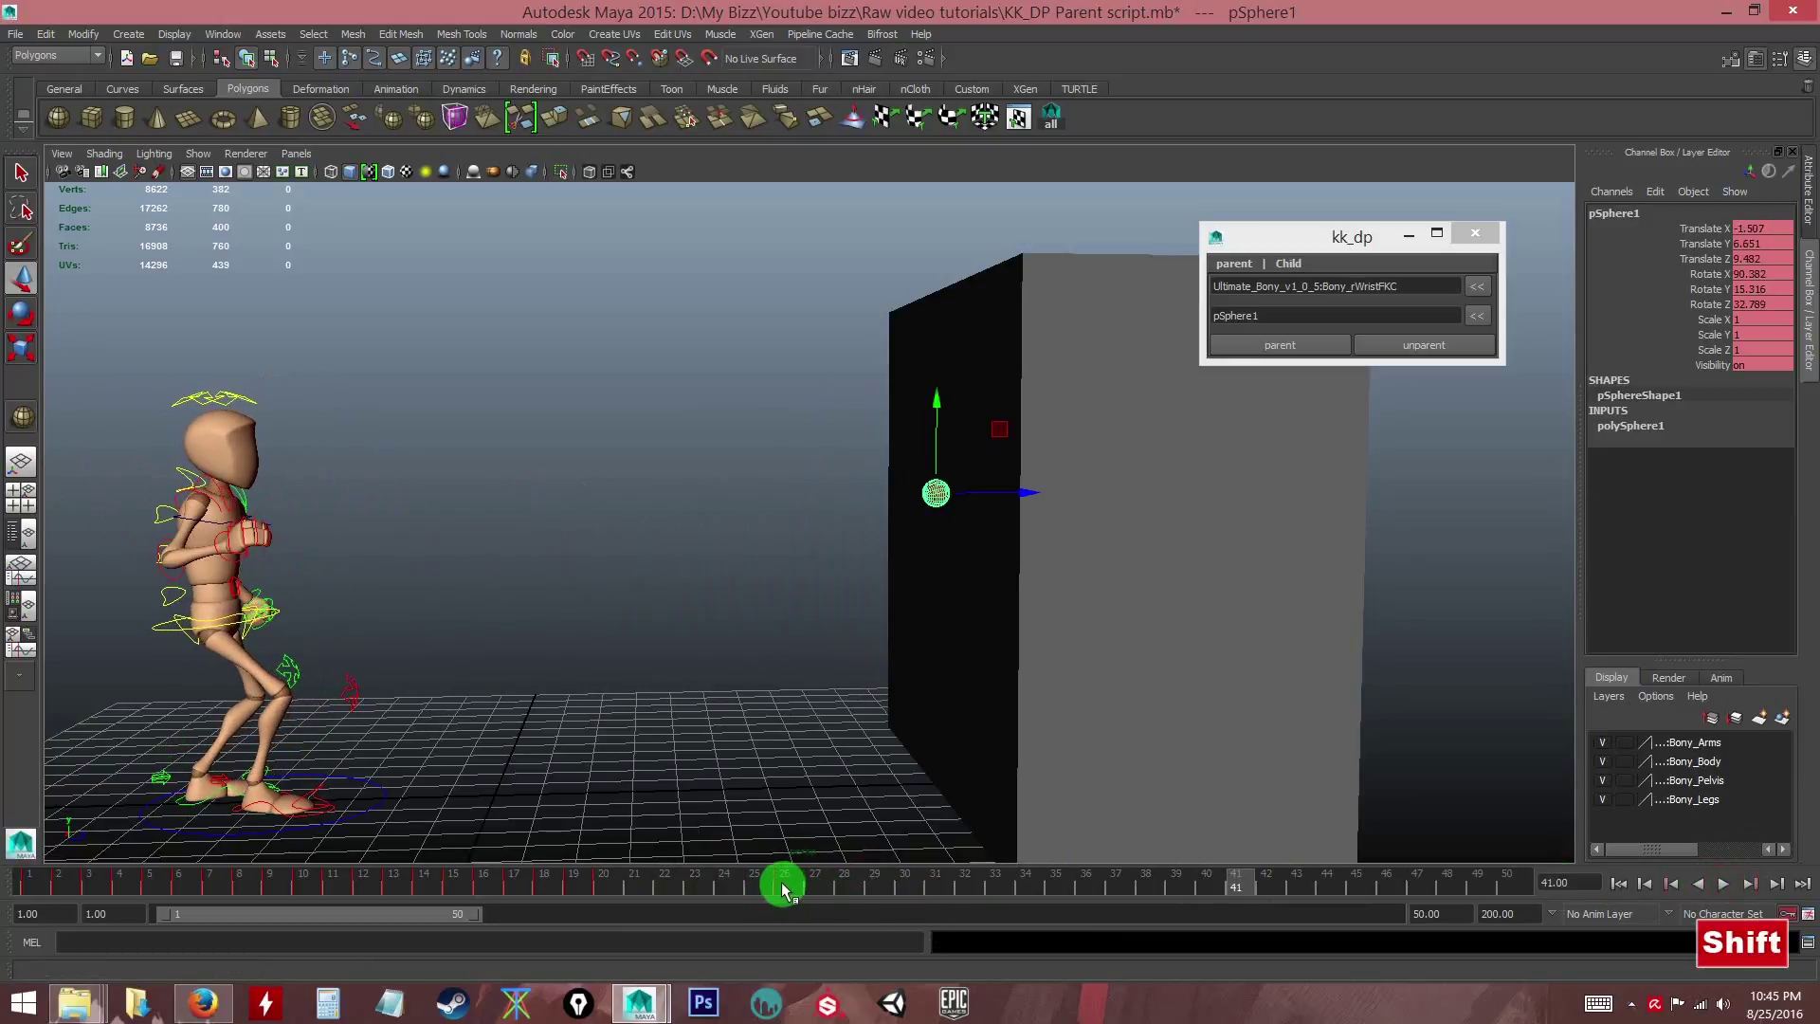
{"action": "left_click_drag", "start_coordinate": [785, 884], "coordinate": [484, 883], "text": "shift"}
{"action": "left_click", "coordinate": [1698, 891]}
{"action": "left_click", "coordinate": [1723, 884]}
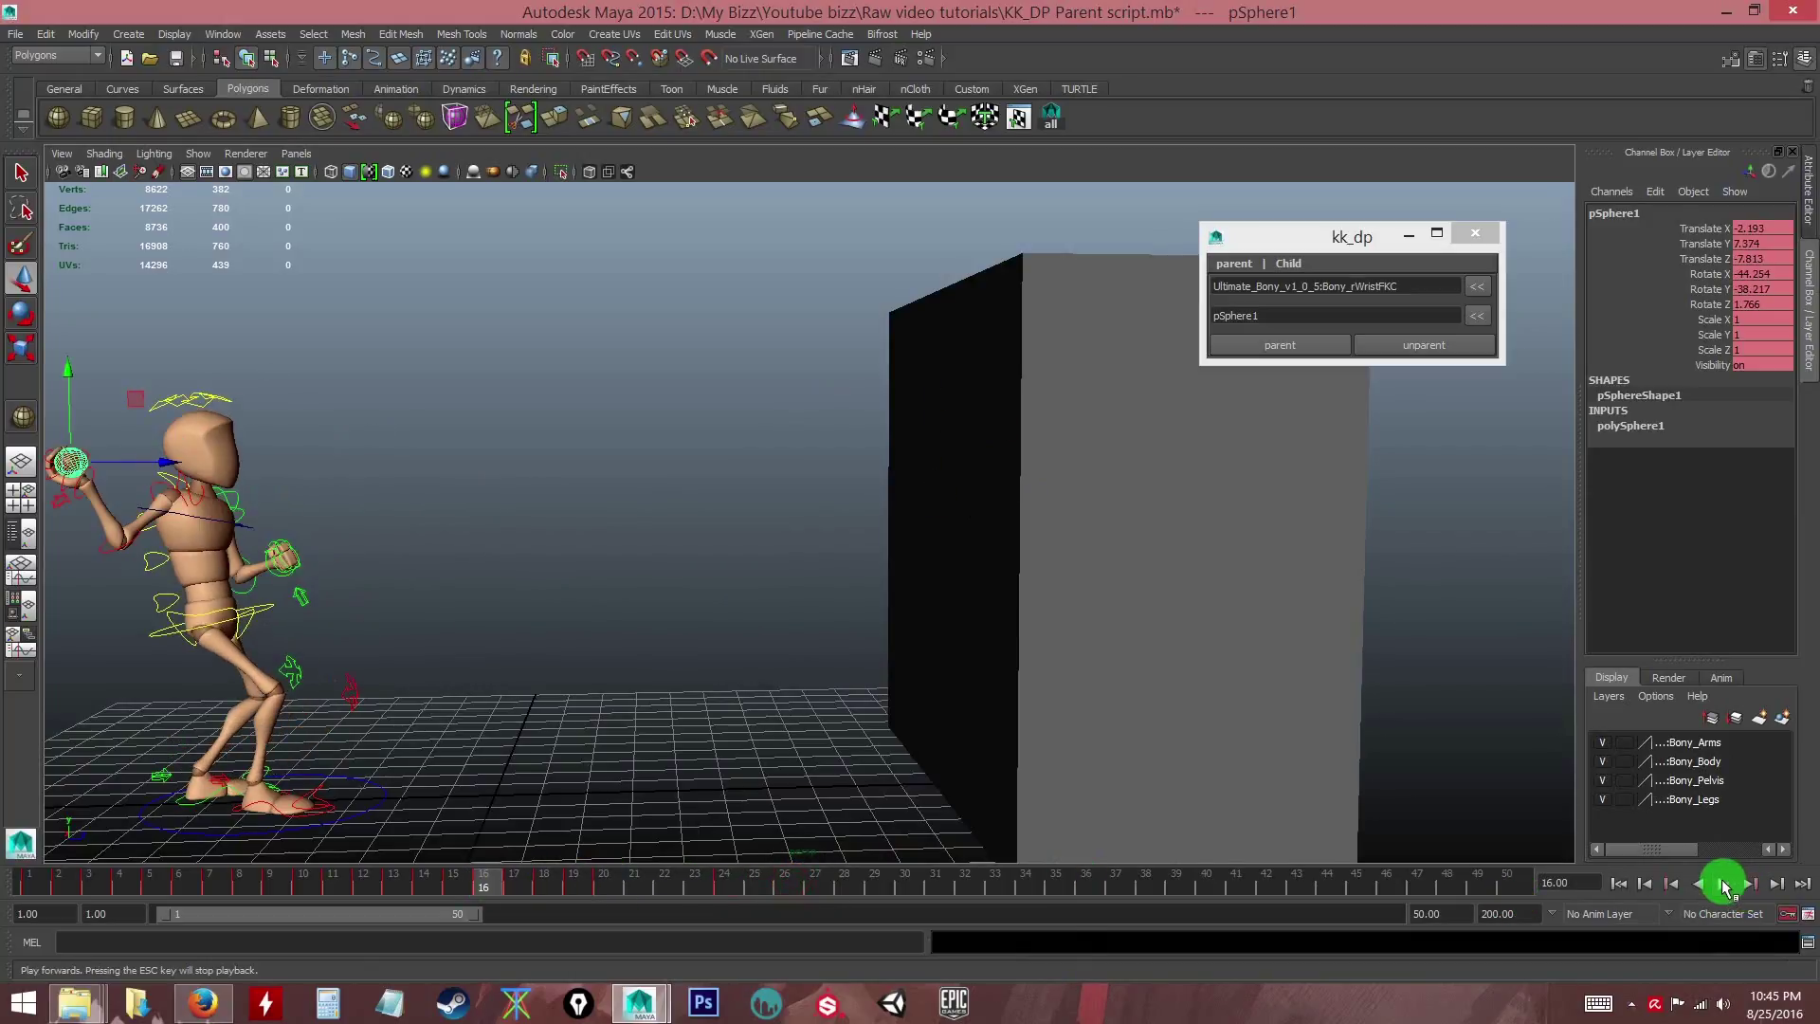
{"action": "left_click_drag", "start_coordinate": [822, 888], "coordinate": [729, 890]}
{"action": "left_click_drag", "start_coordinate": [701, 678], "coordinate": [857, 693], "text": "alt"}
{"action": "mouse_move", "coordinate": [727, 886]}
{"action": "left_mouse_down"}
{"action": "mouse_move", "coordinate": [603, 884]}
{"action": "mouse_move", "coordinate": [805, 882]}
{"action": "mouse_move", "coordinate": [723, 885]}
{"action": "left_mouse_up"}
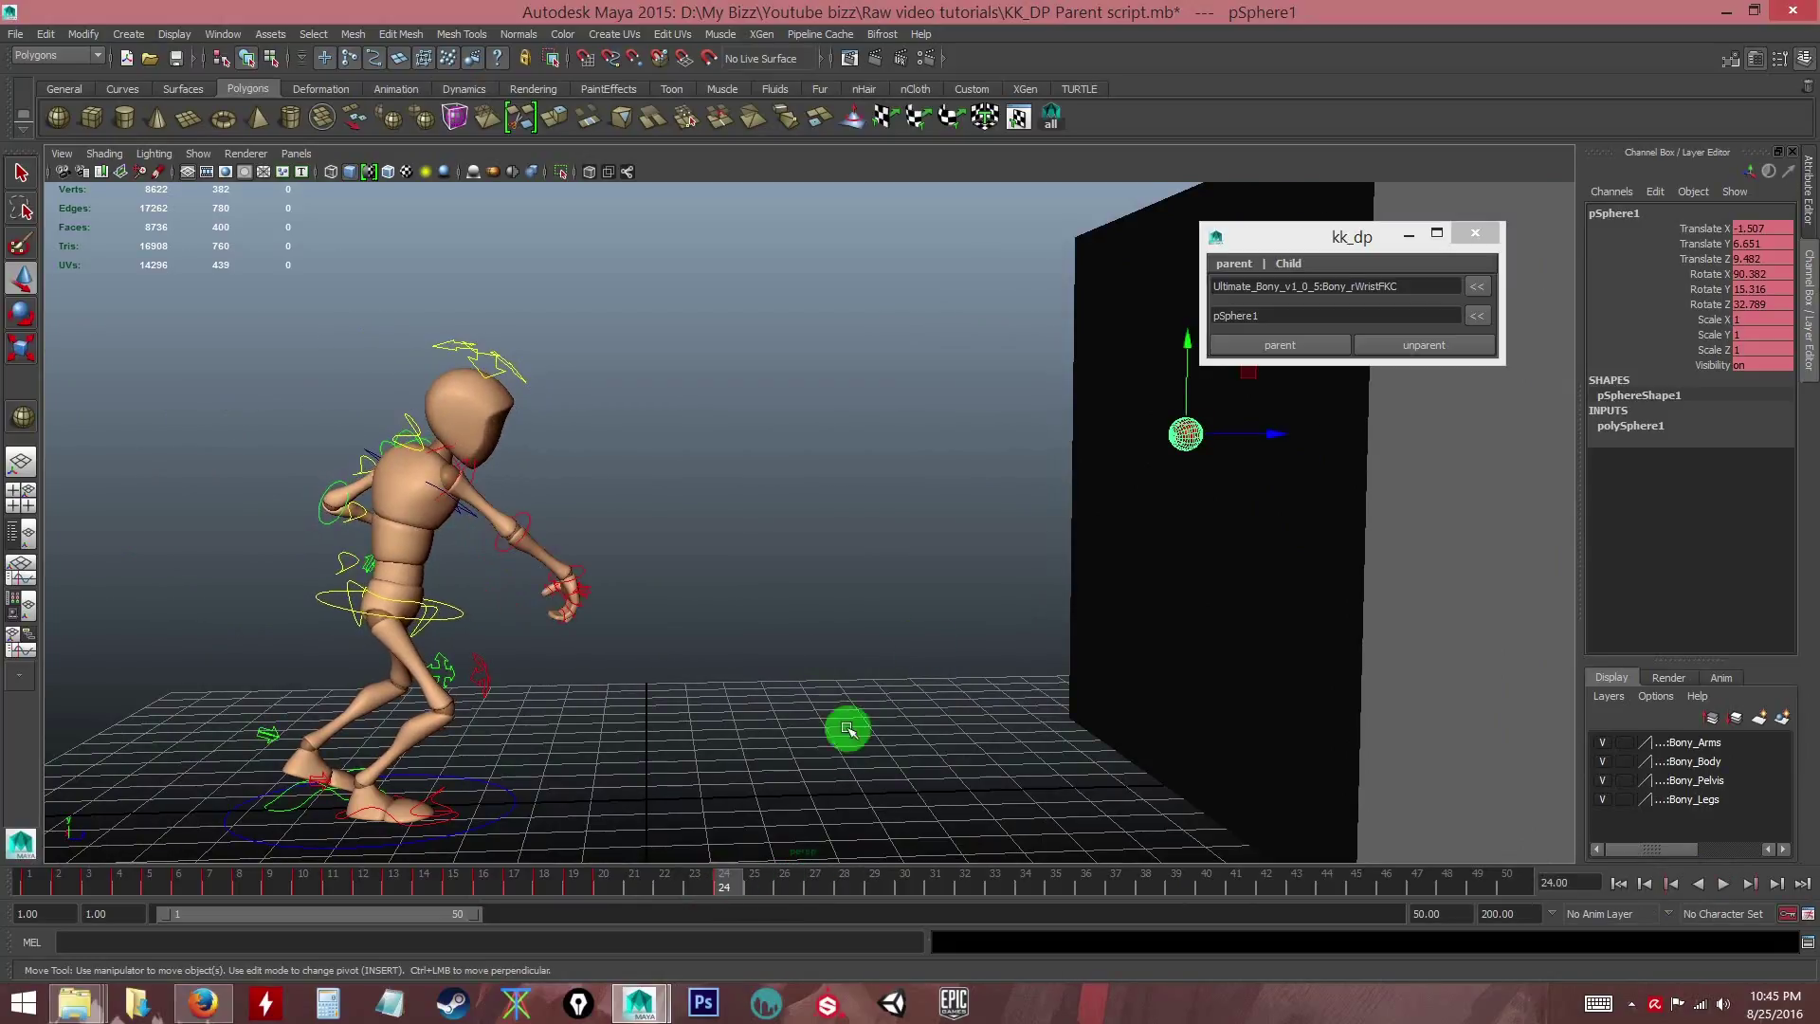
- Rotate the red ball to tilt it against the black wall, then check frames 28 to 33
{"action": "key", "text": "e"}
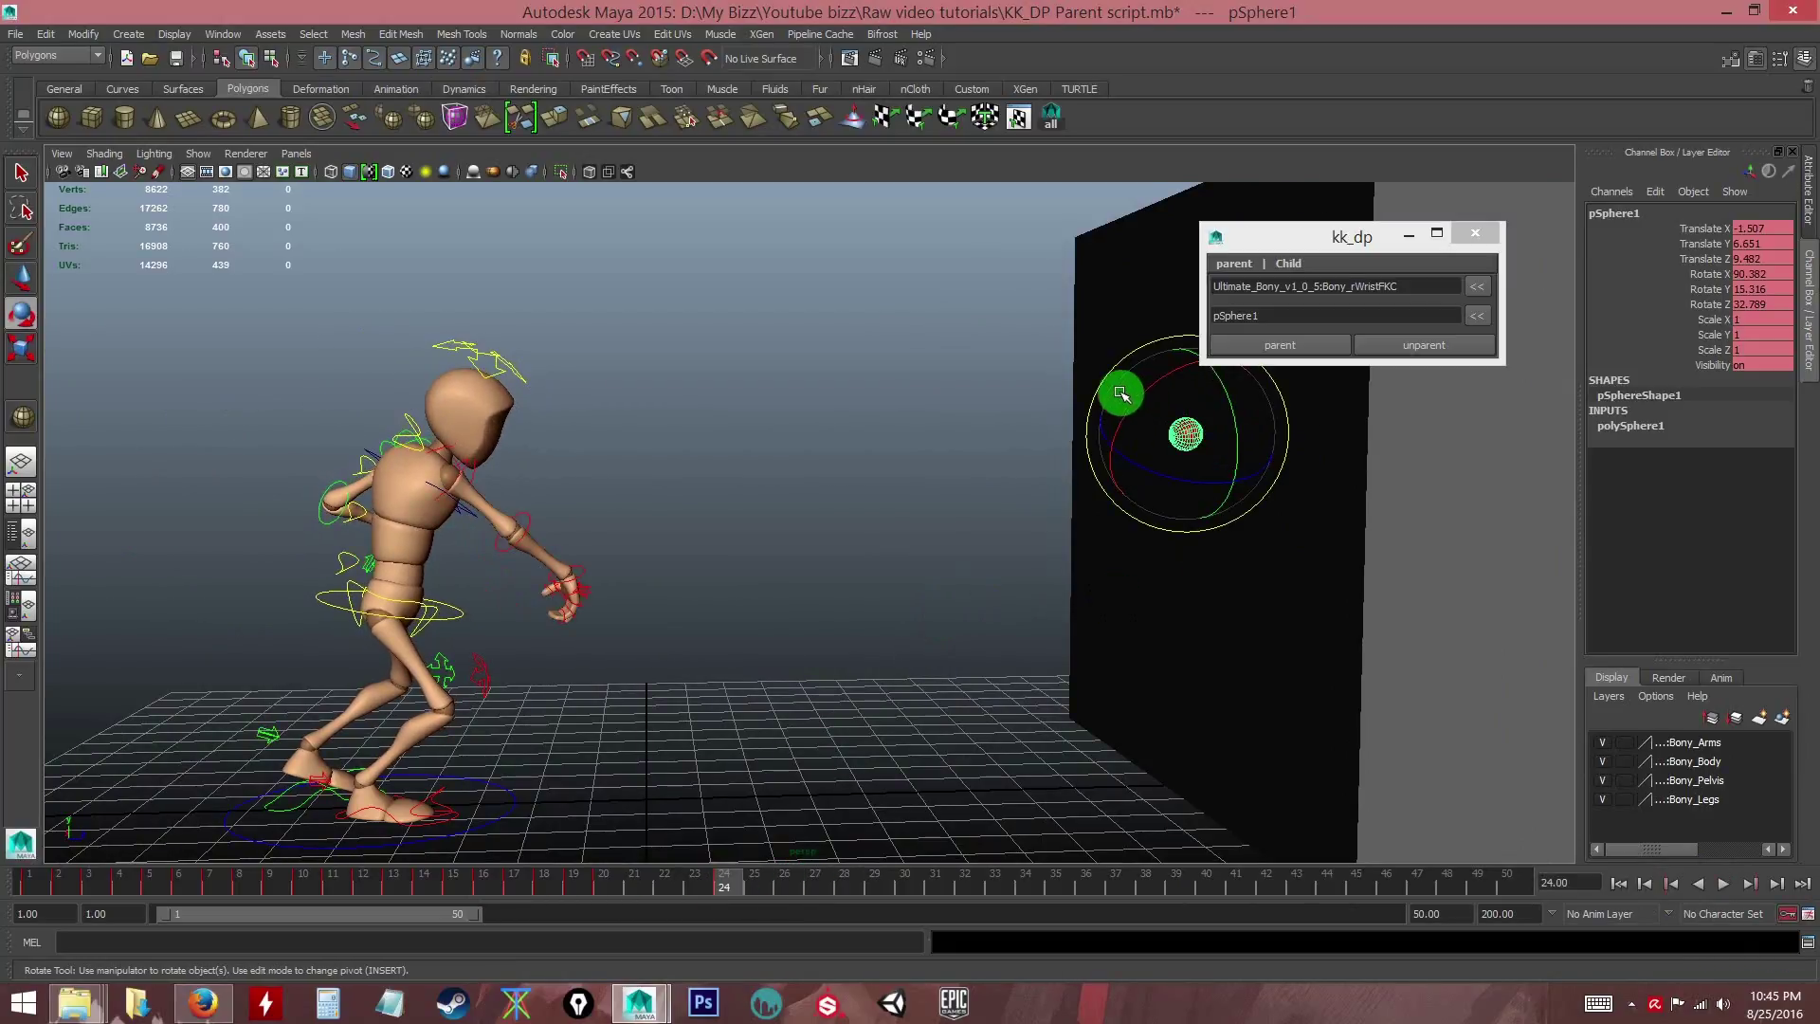
{"action": "left_click_drag", "start_coordinate": [1120, 393], "coordinate": [838, 906]}
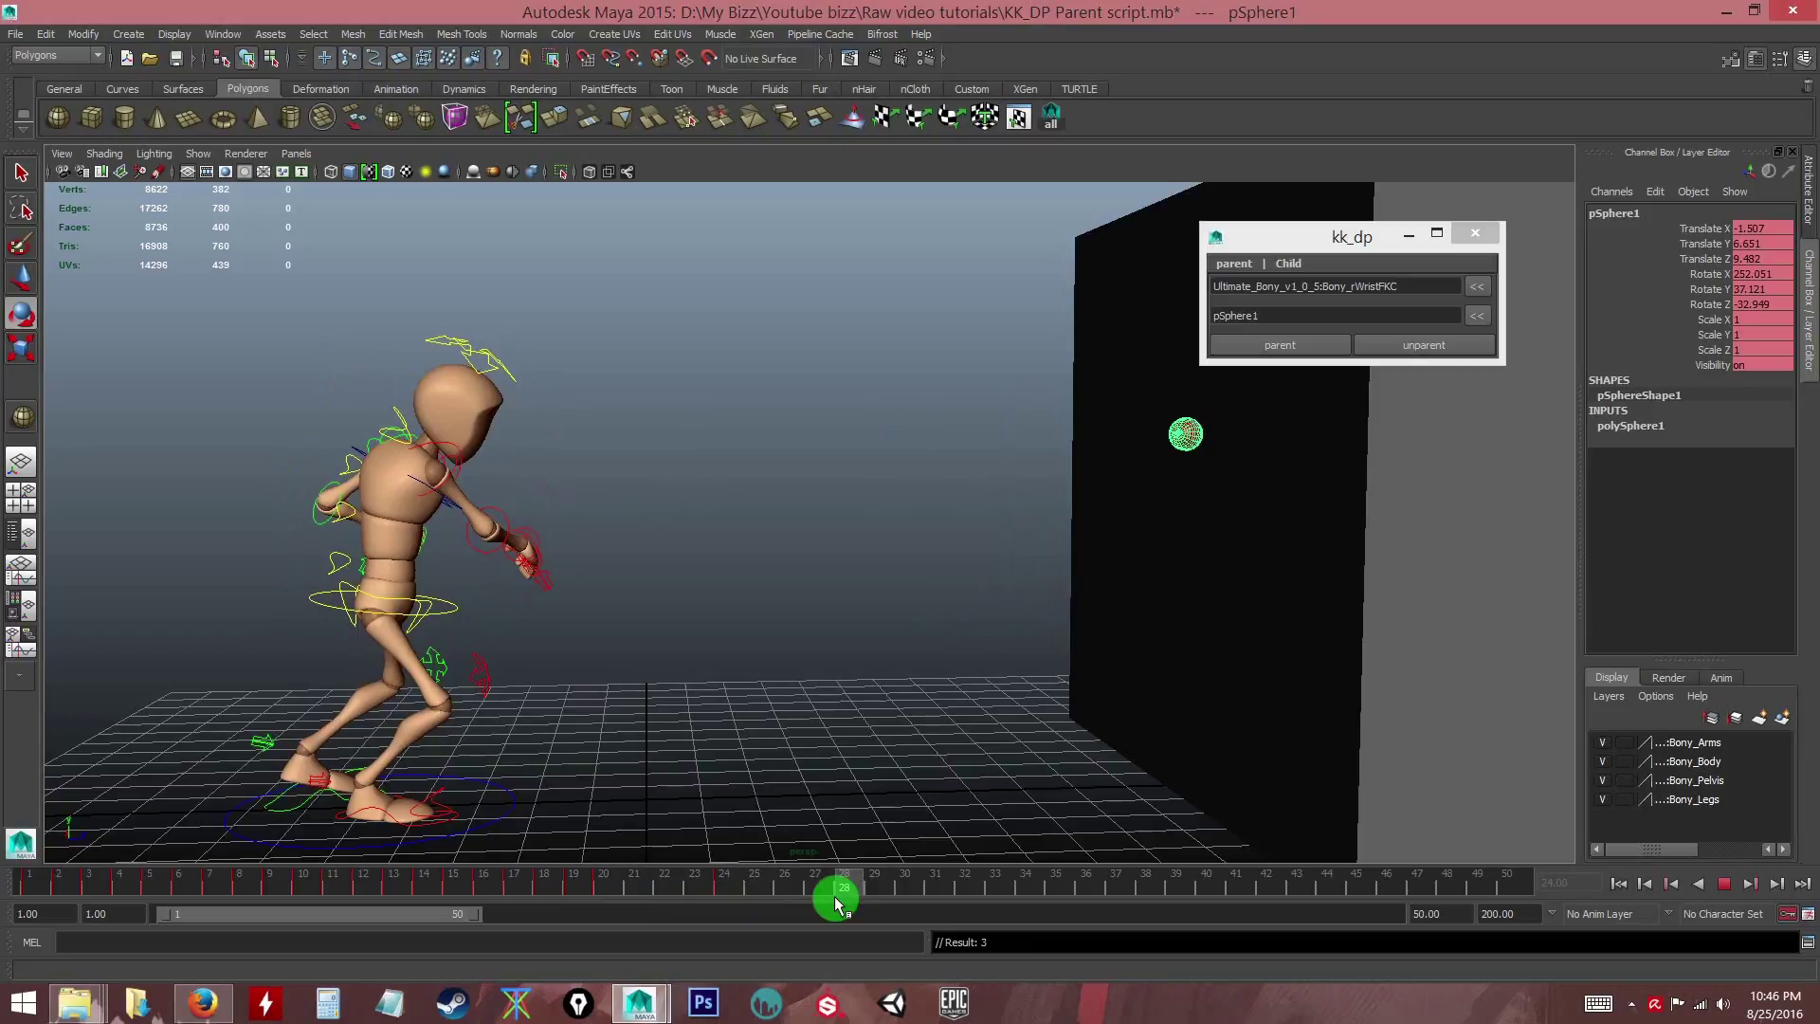
{"action": "left_click_drag", "start_coordinate": [838, 901], "coordinate": [835, 896]}
{"action": "left_click_drag", "start_coordinate": [812, 754], "coordinate": [990, 738], "text": "alt"}
{"action": "left_click", "coordinate": [849, 881]}
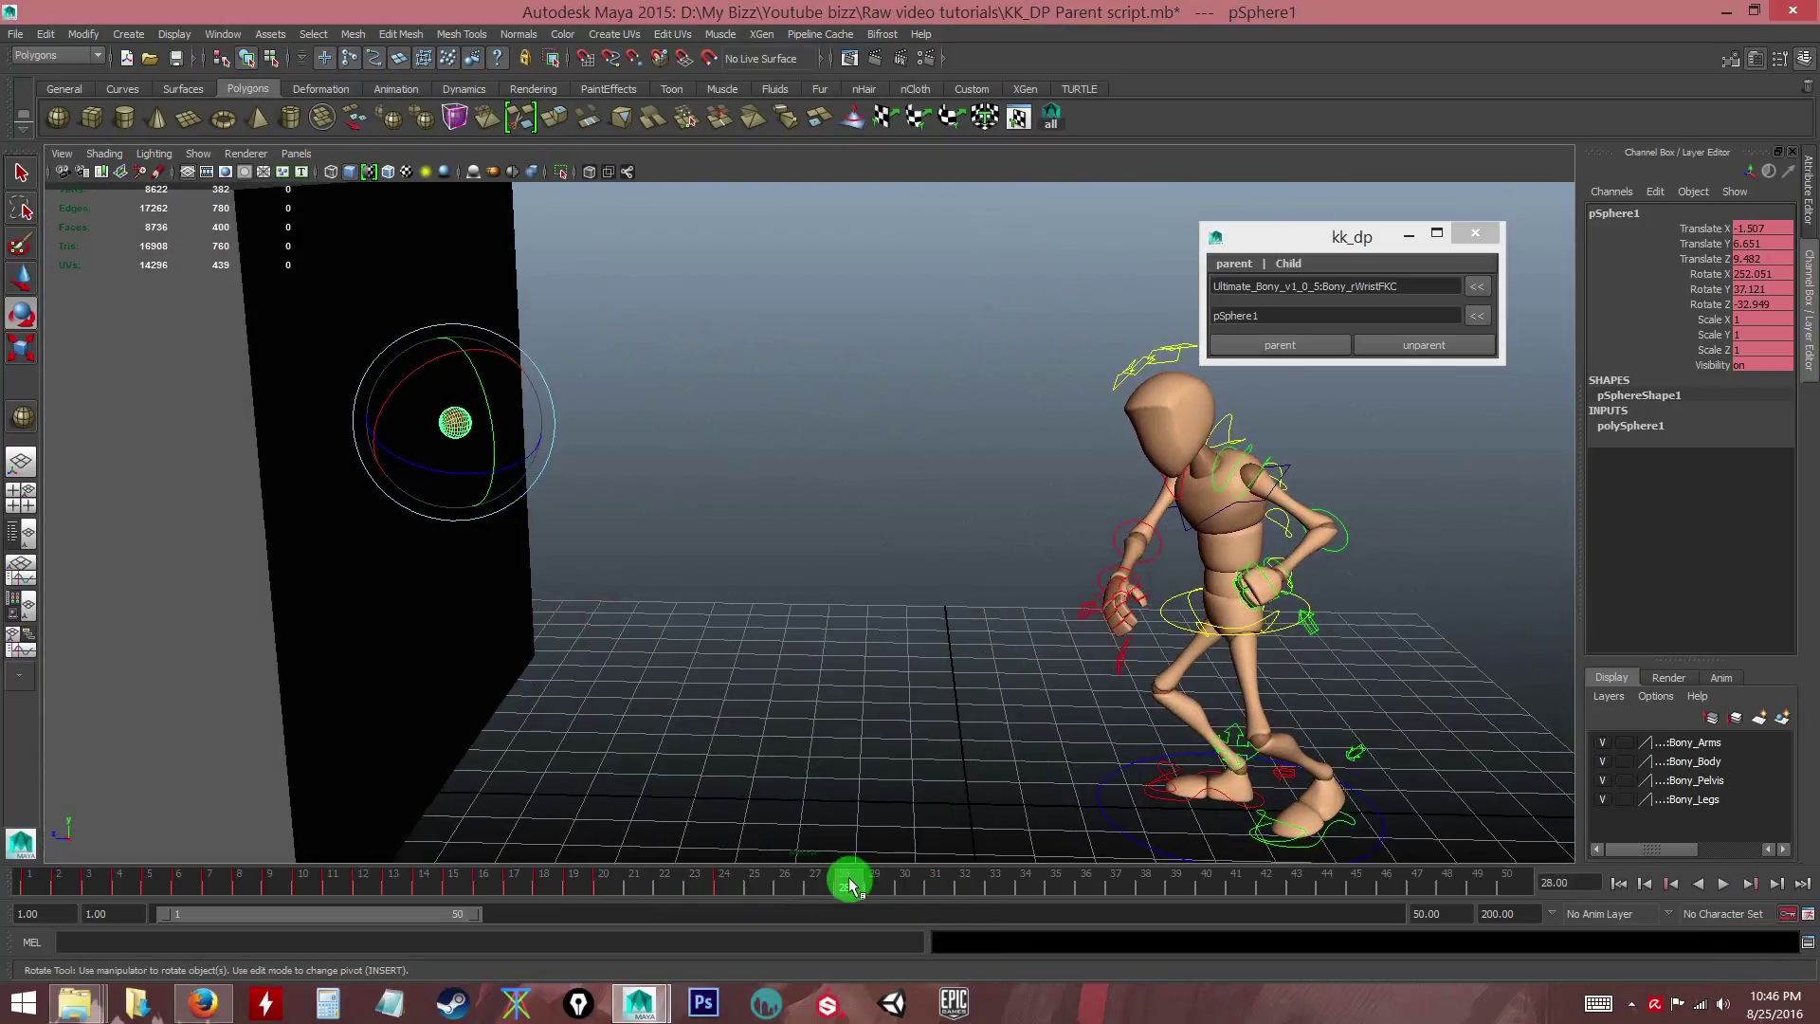
{"action": "left_click_drag", "start_coordinate": [848, 886], "coordinate": [999, 884]}
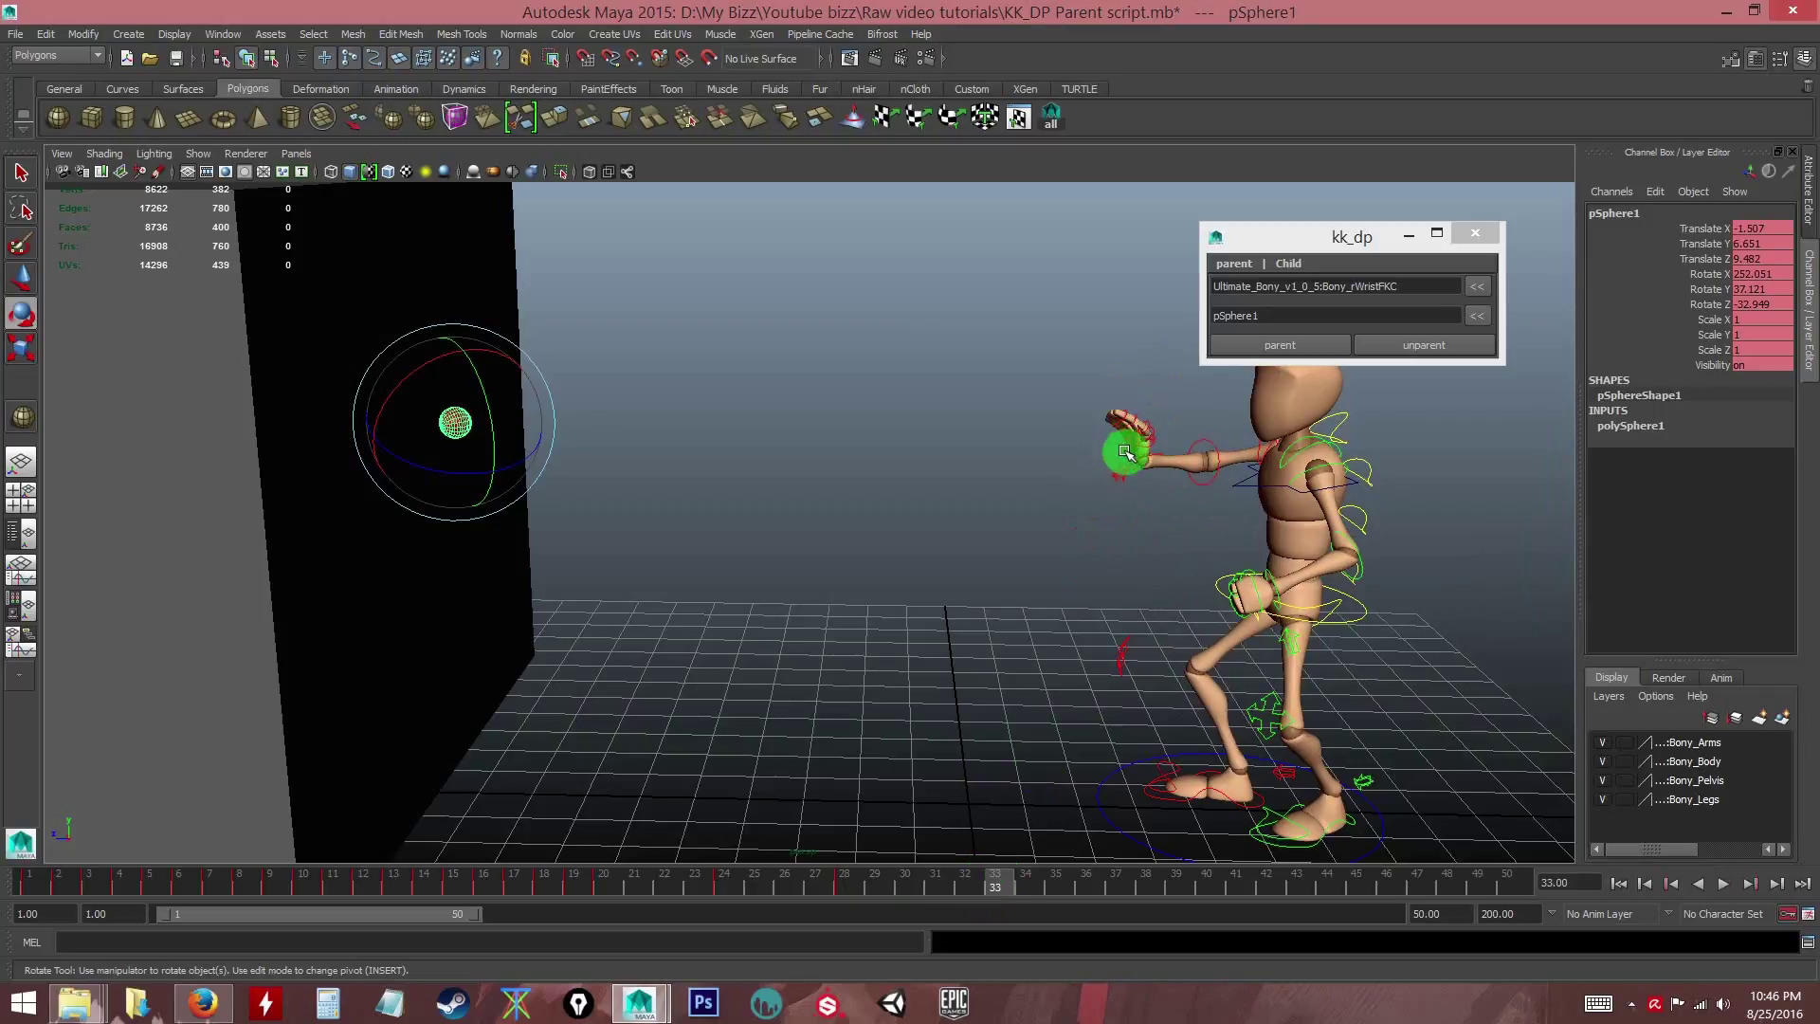
- Delete the ball's keys at frames 33 and 28, then scrub to review the motion
{"action": "right_click", "coordinate": [839, 887]}
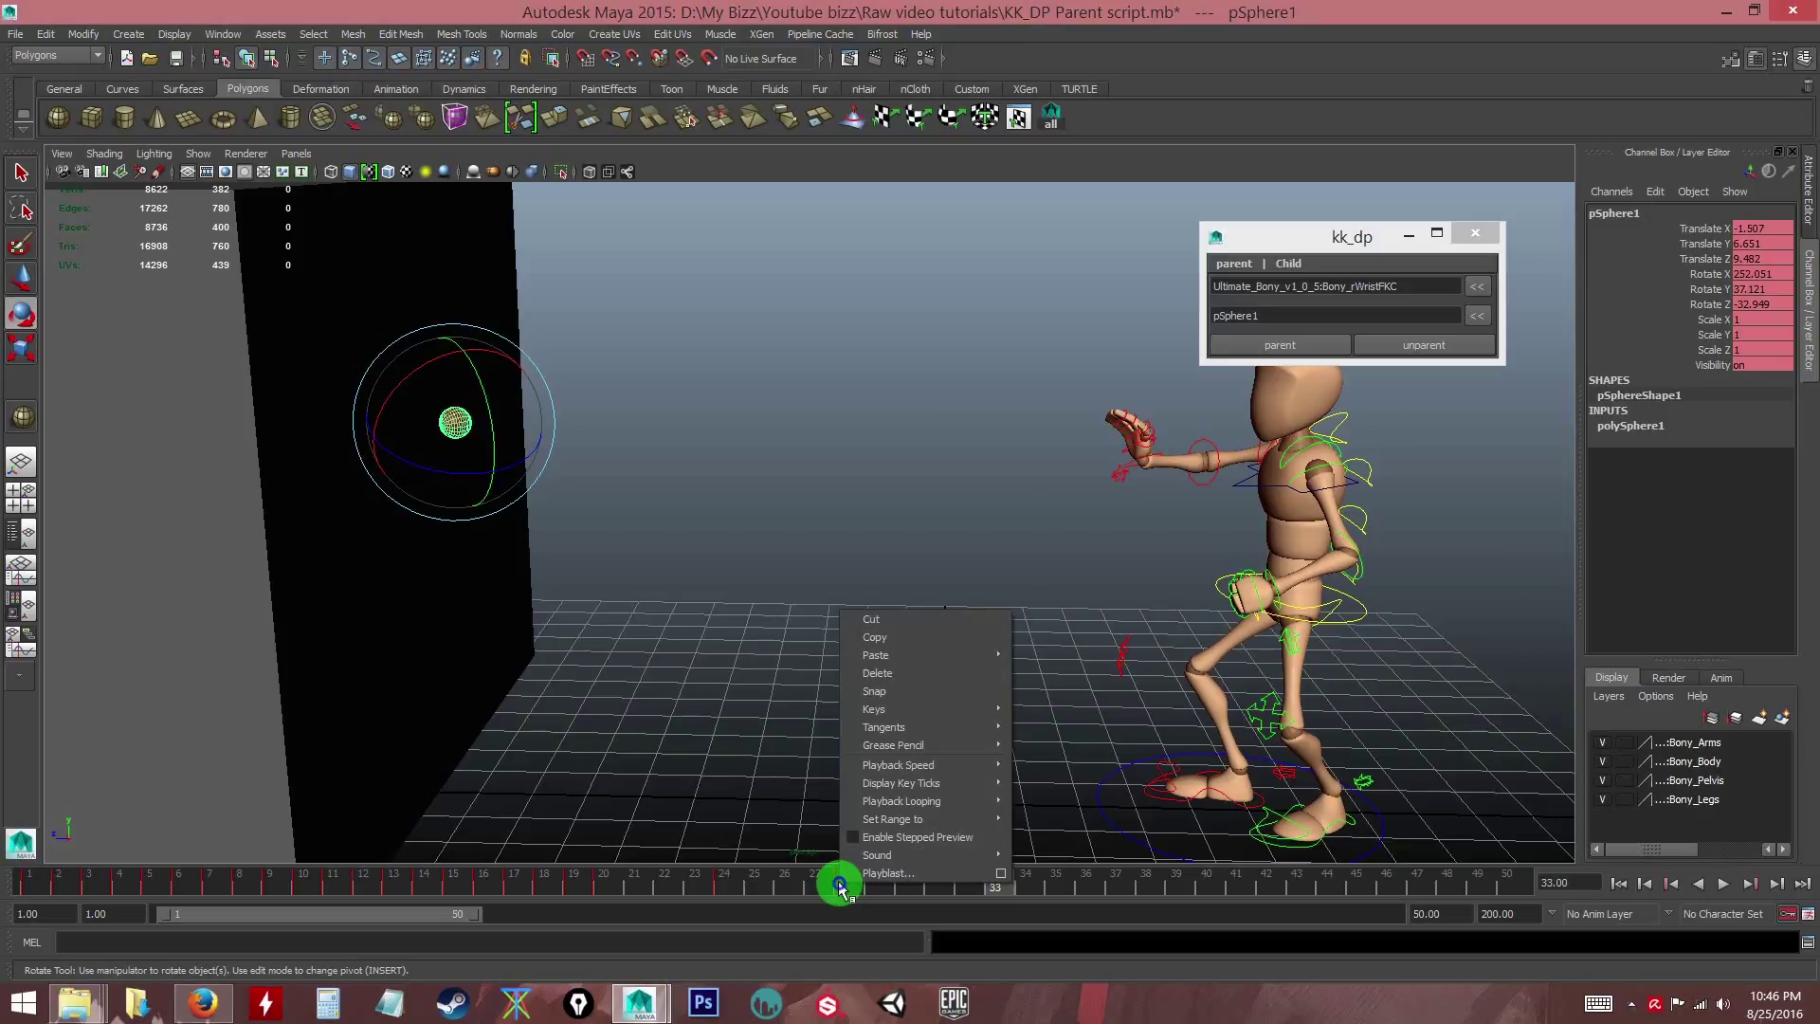
{"action": "left_click", "coordinate": [869, 671]}
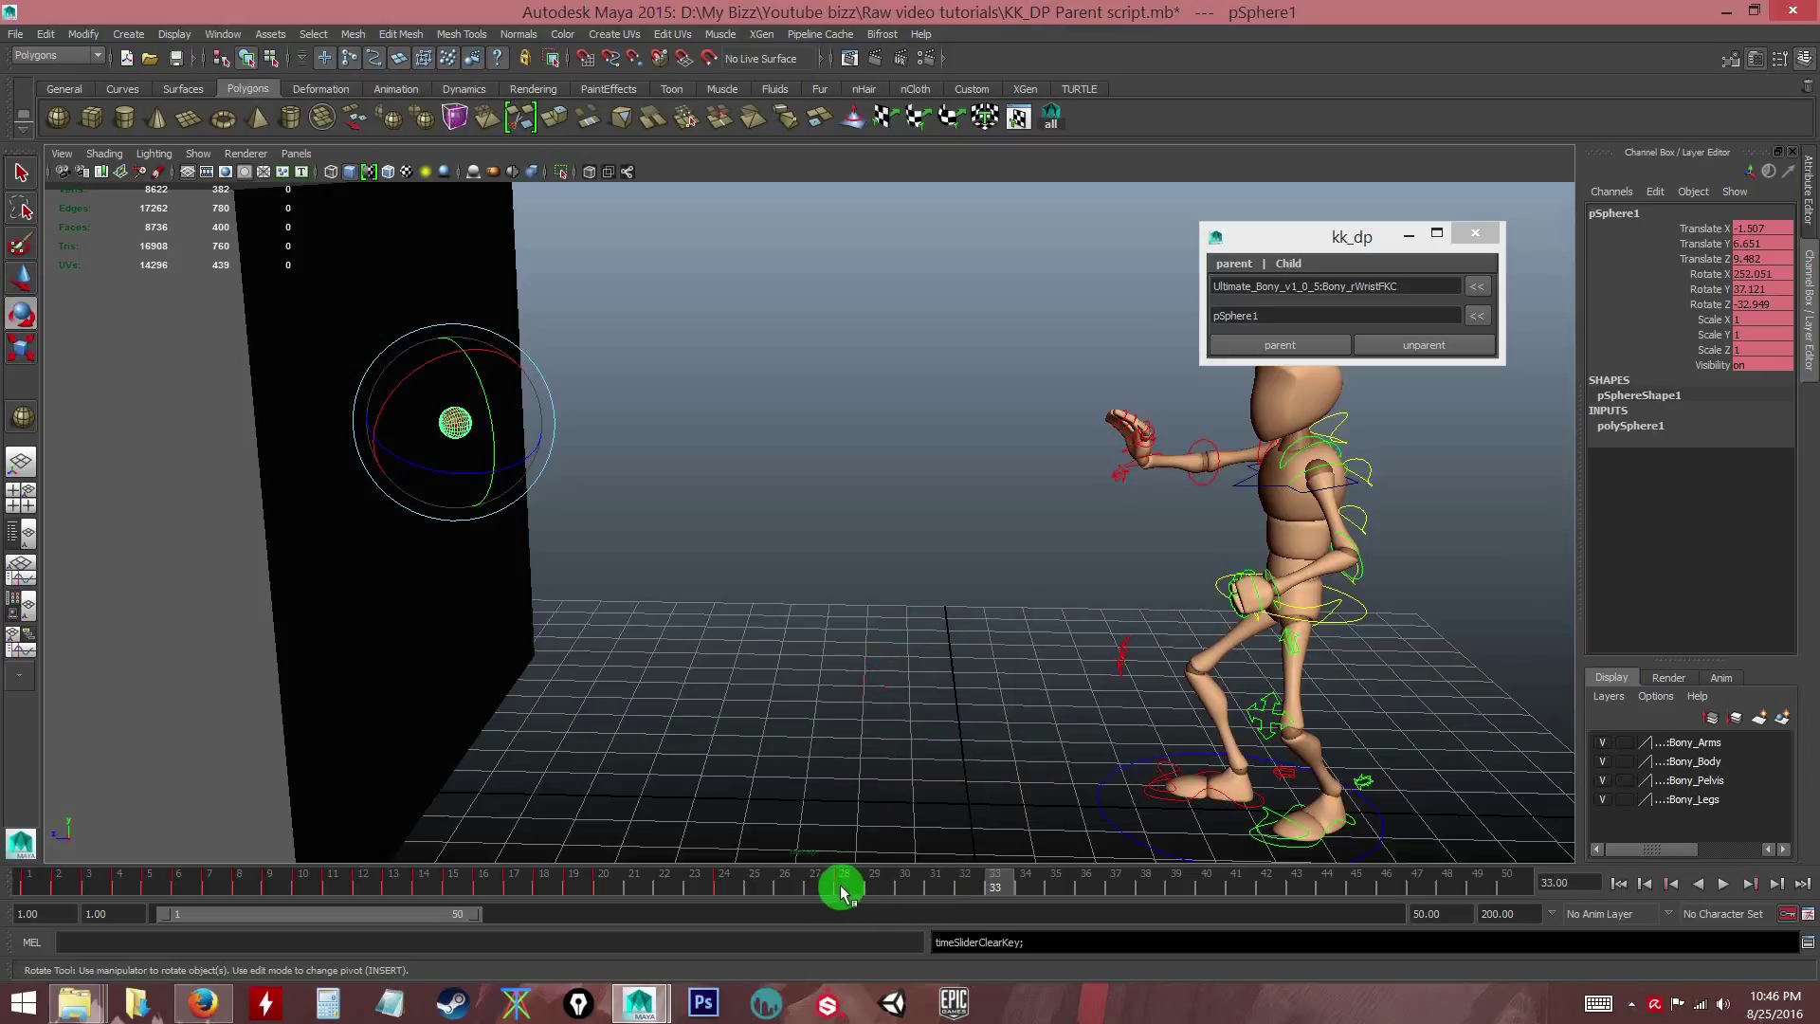
{"action": "left_click", "coordinate": [839, 887], "text": "shift"}
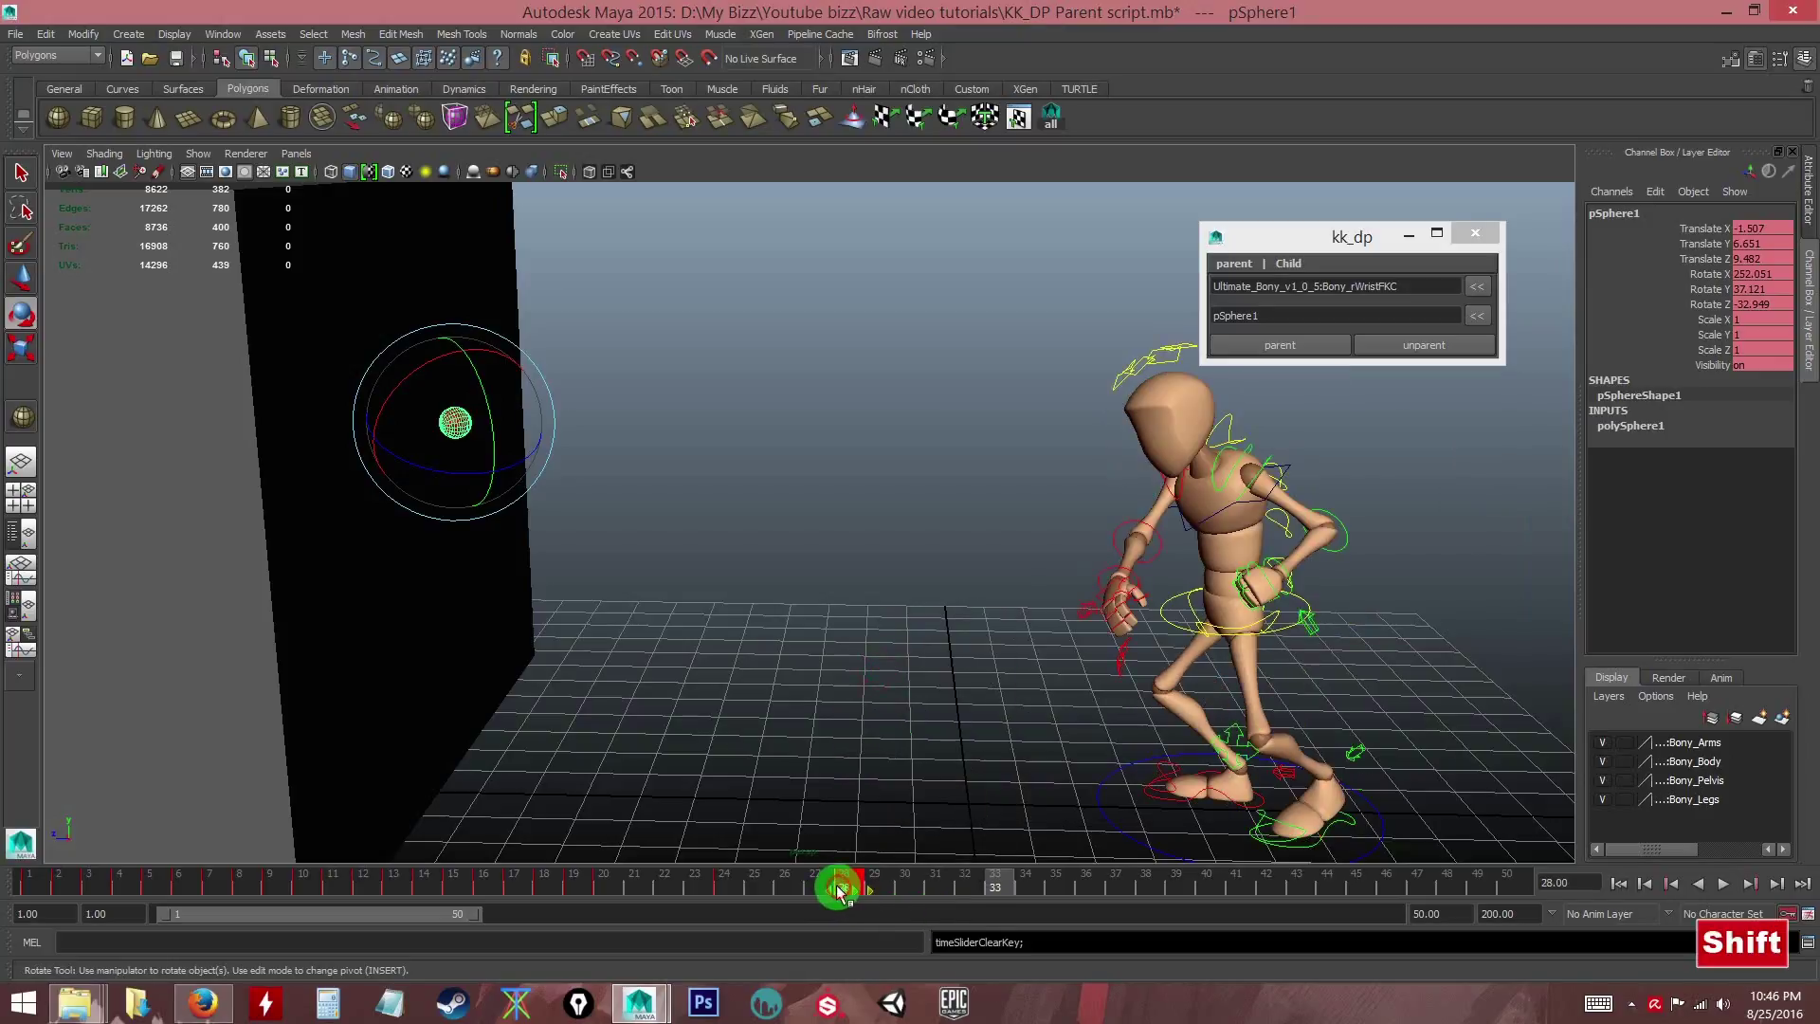
{"action": "right_click", "coordinate": [839, 886]}
{"action": "left_click", "coordinate": [877, 675]}
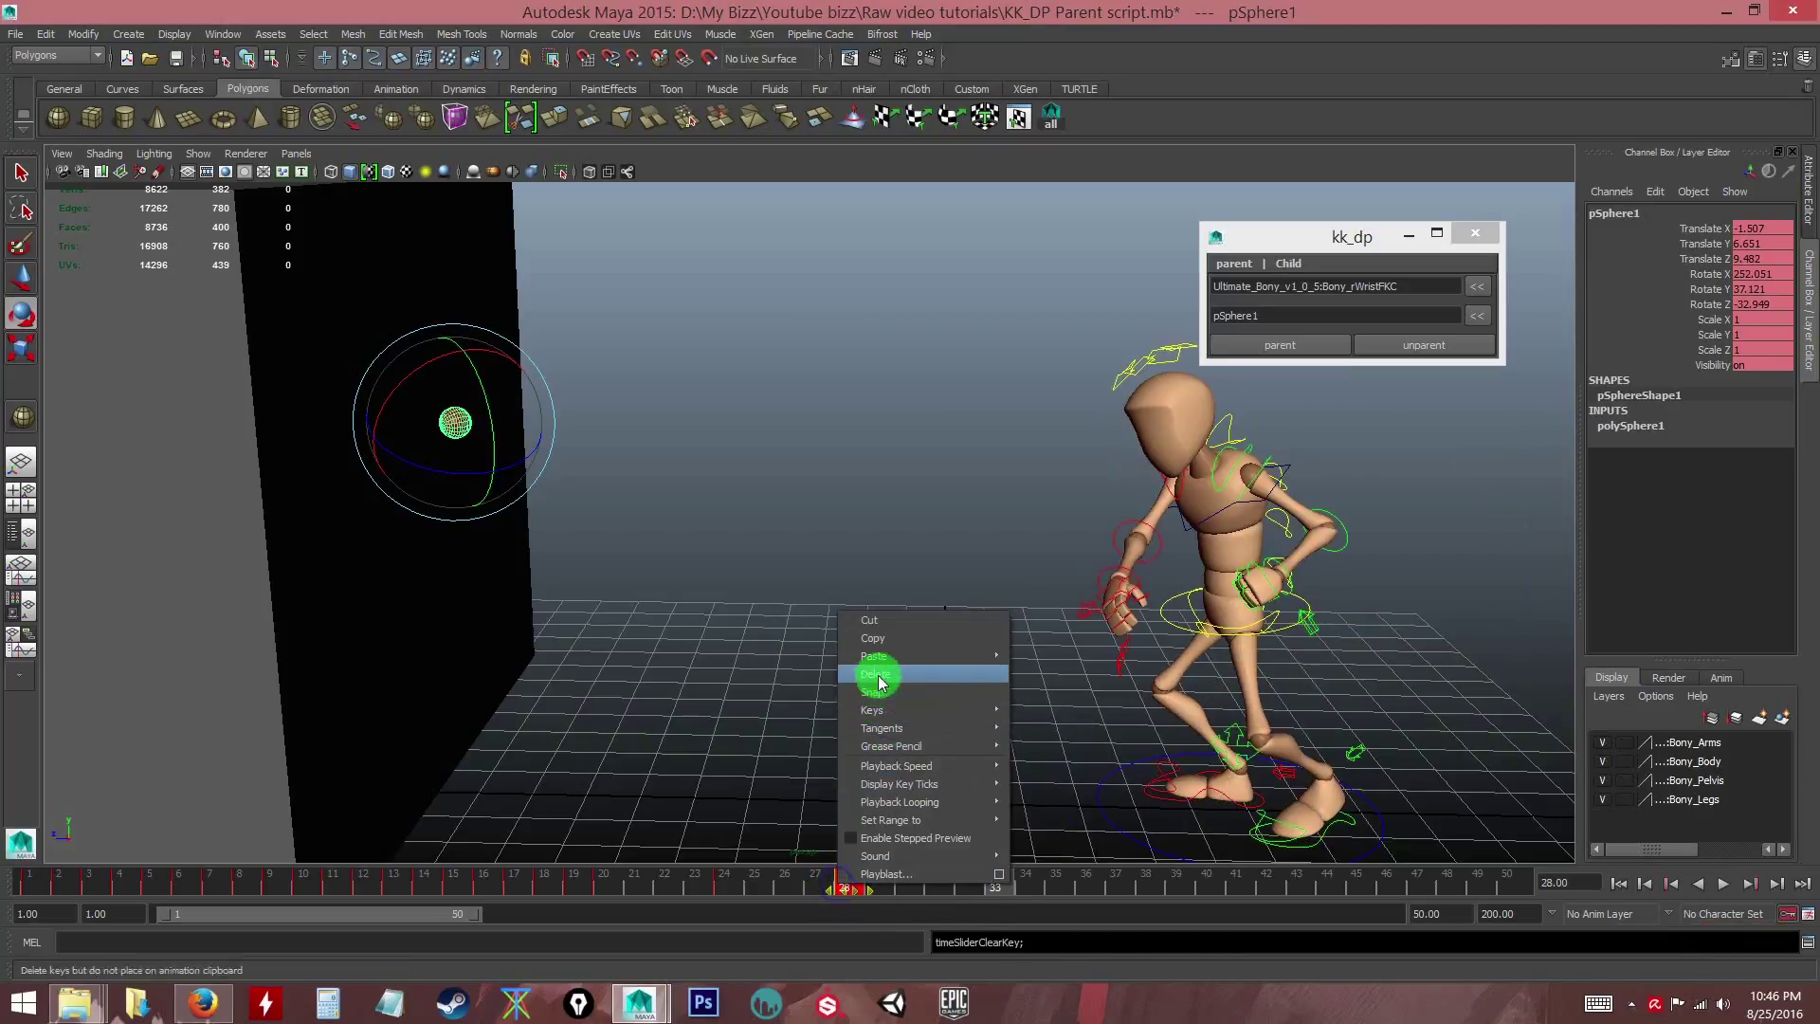
{"action": "mouse_move", "coordinate": [858, 896]}
{"action": "left_mouse_down"}
{"action": "mouse_move", "coordinate": [701, 882]}
{"action": "mouse_move", "coordinate": [1023, 891]}
{"action": "mouse_move", "coordinate": [907, 889]}
{"action": "mouse_move", "coordinate": [994, 884]}
{"action": "left_mouse_up"}
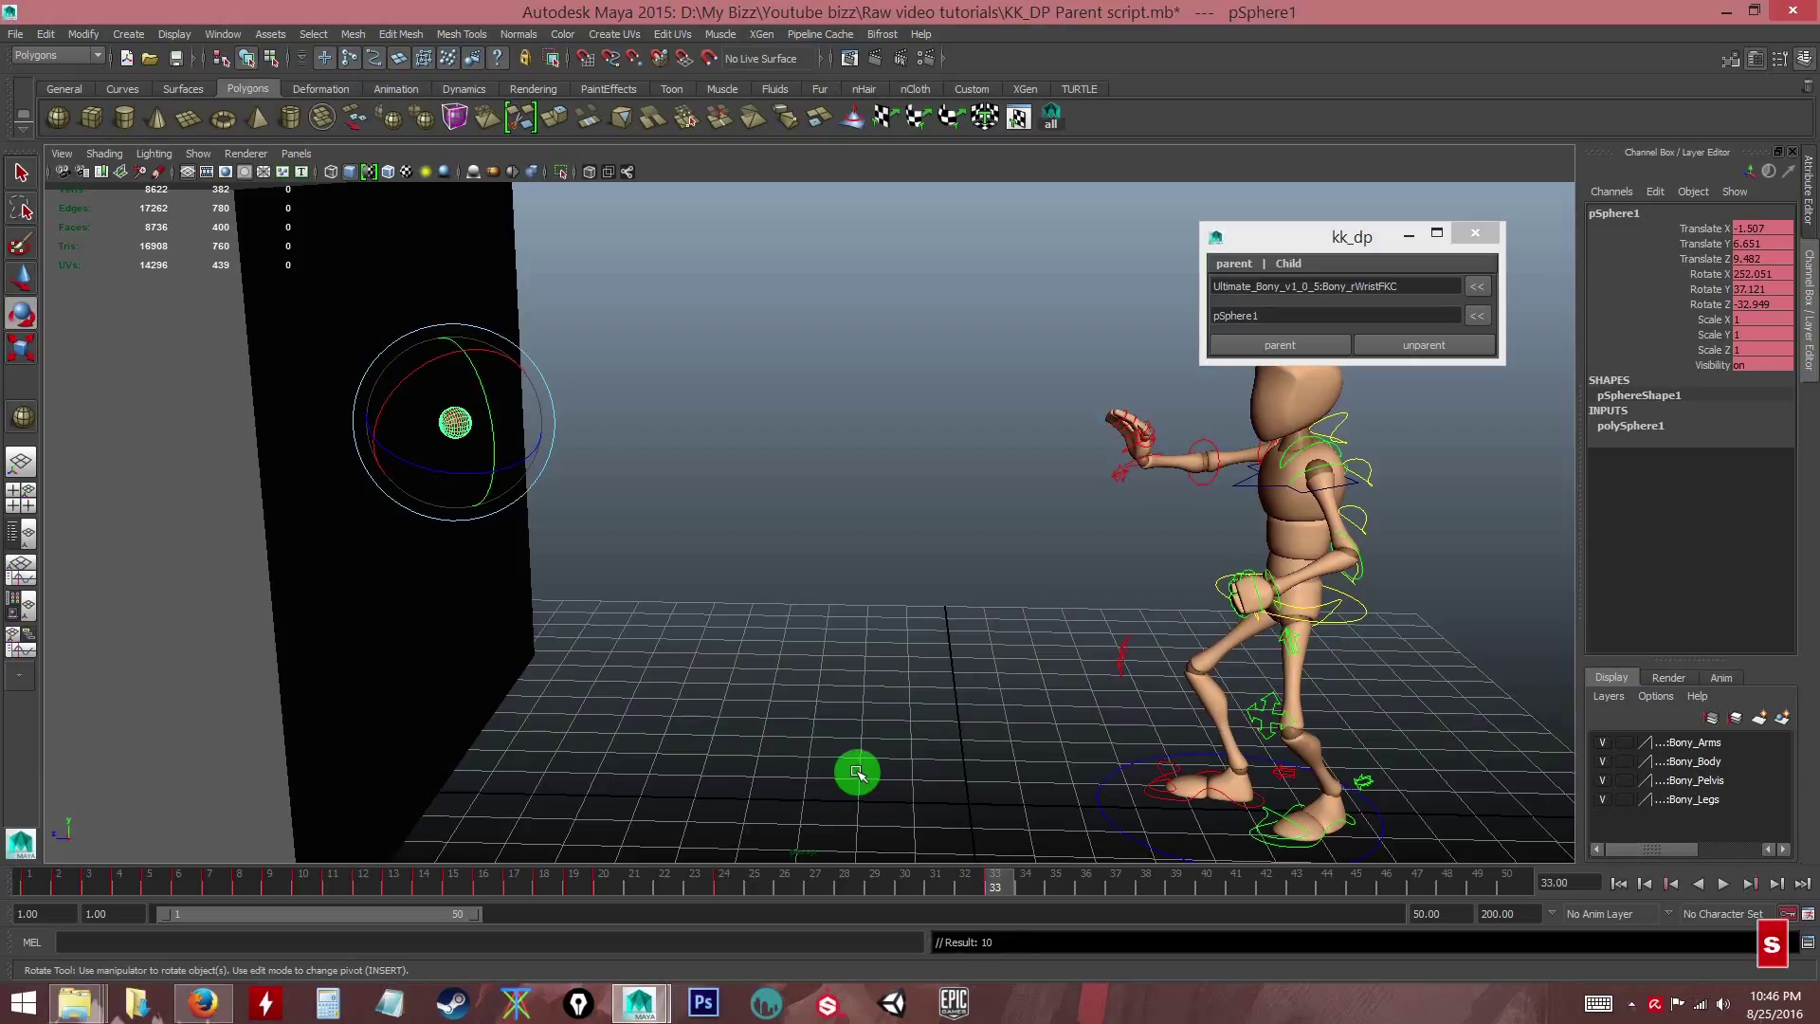
- Move the red ball into the mannequin's outstretched hand at frame 33
{"action": "key", "text": "w"}
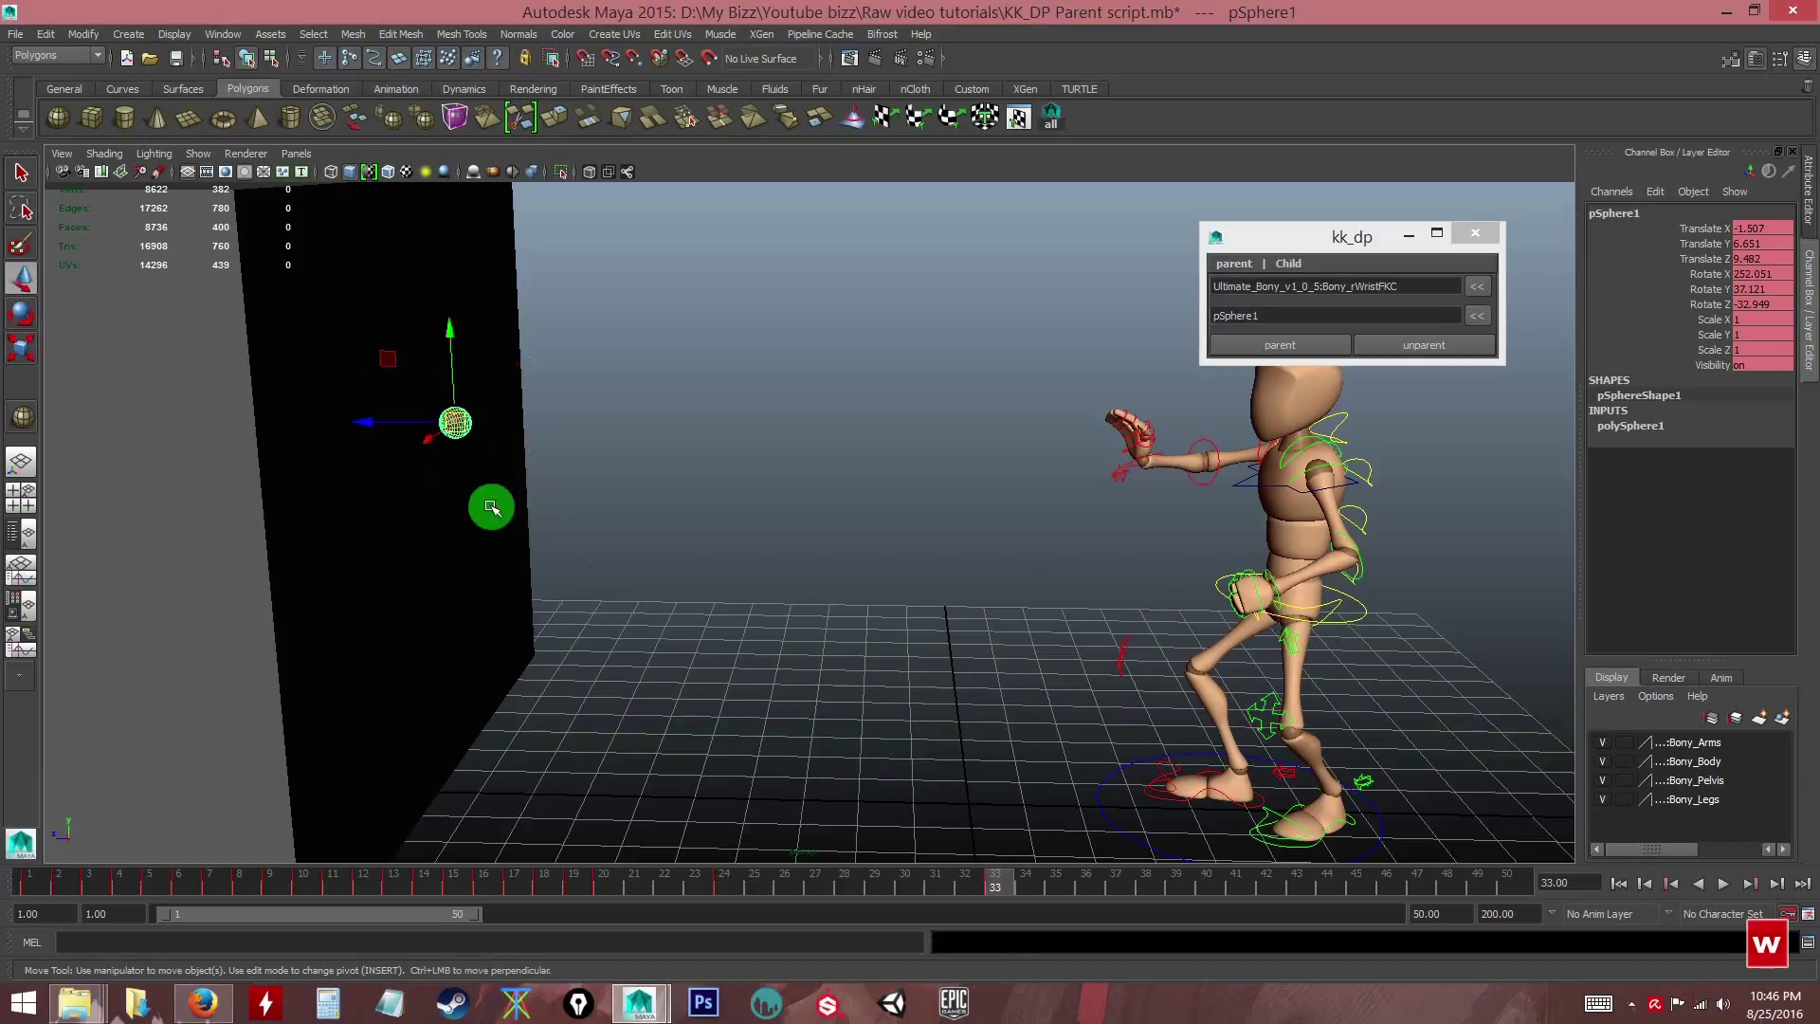
{"action": "left_click_drag", "start_coordinate": [455, 418], "coordinate": [1033, 502]}
{"action": "left_click_drag", "start_coordinate": [1033, 502], "coordinate": [915, 527], "text": "alt"}
{"action": "right_click_drag", "start_coordinate": [915, 528], "coordinate": [1081, 762], "text": "alt"}
{"action": "left_click_drag", "start_coordinate": [1080, 762], "coordinate": [1036, 460], "text": "alt"}
{"action": "left_click_drag", "start_coordinate": [1056, 568], "coordinate": [983, 556], "text": "alt"}
- Fine-tune the ball in the palm, inspecting the hand from several angles
{"action": "key", "text": "e"}
{"action": "left_click", "coordinate": [638, 670]}
{"action": "left_click_drag", "start_coordinate": [638, 670], "coordinate": [929, 611], "text": "alt"}
{"action": "left_click", "coordinate": [950, 524]}
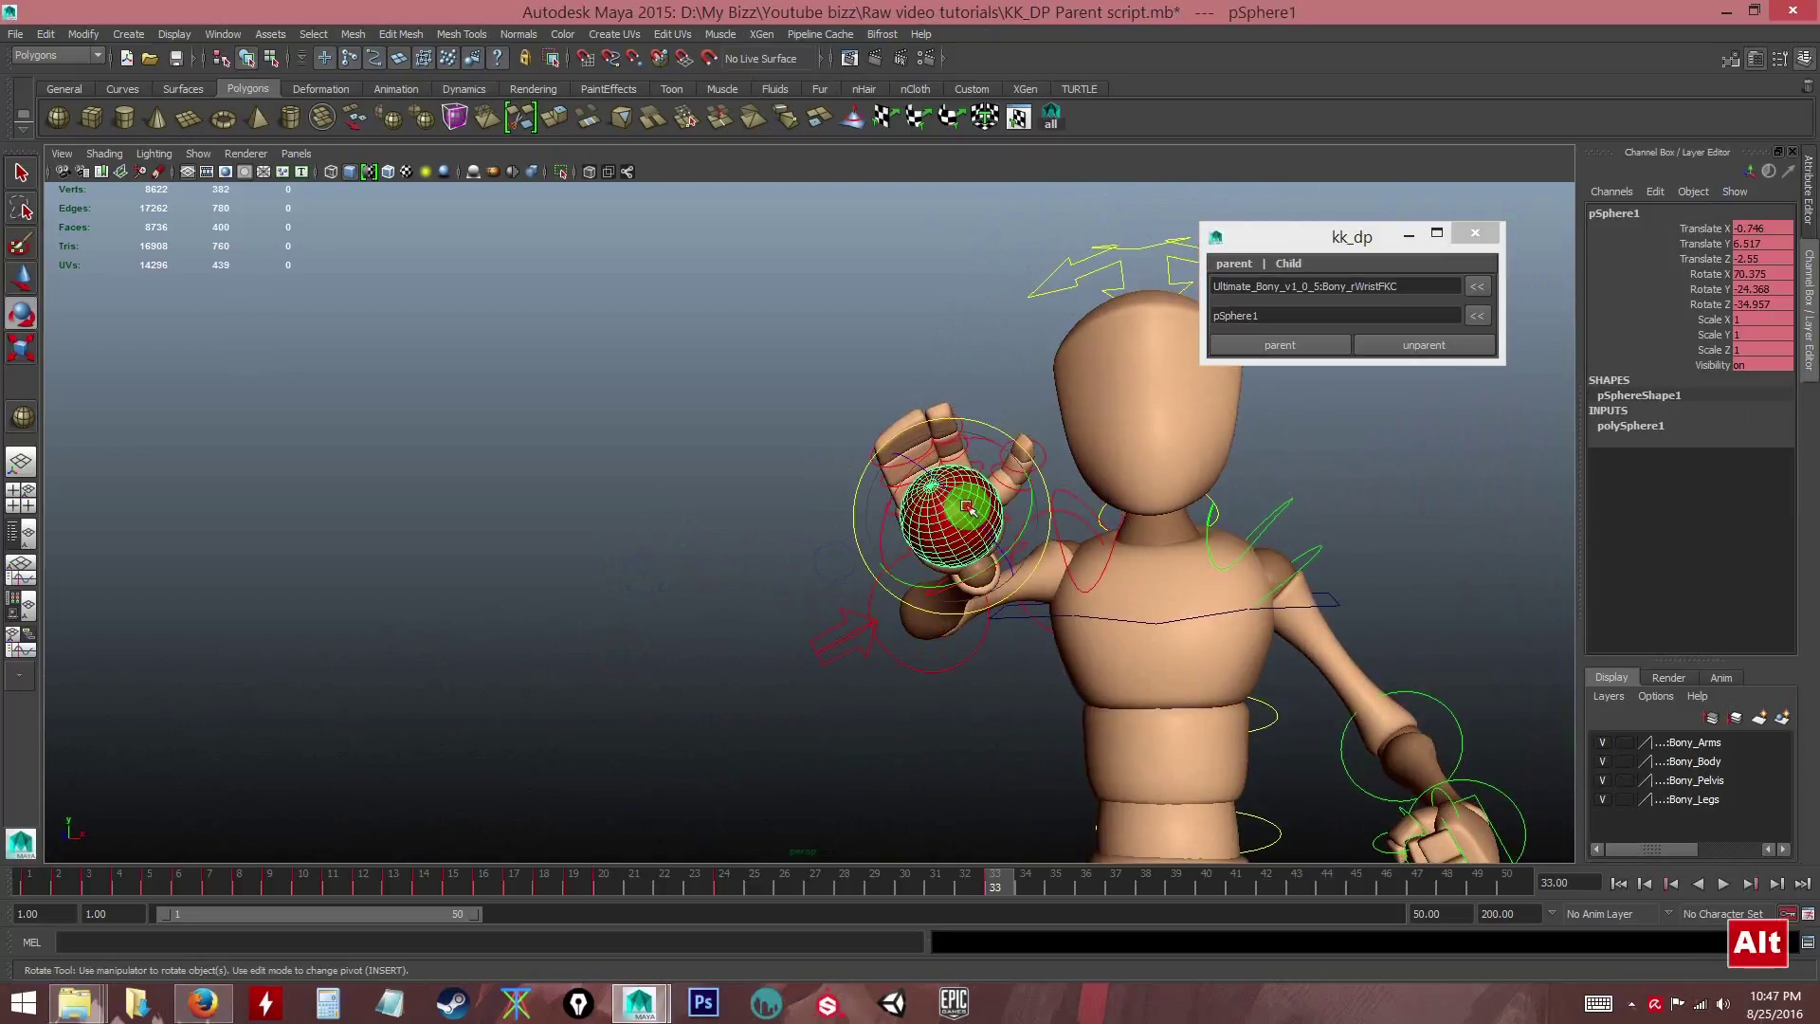
{"action": "key", "text": "w"}
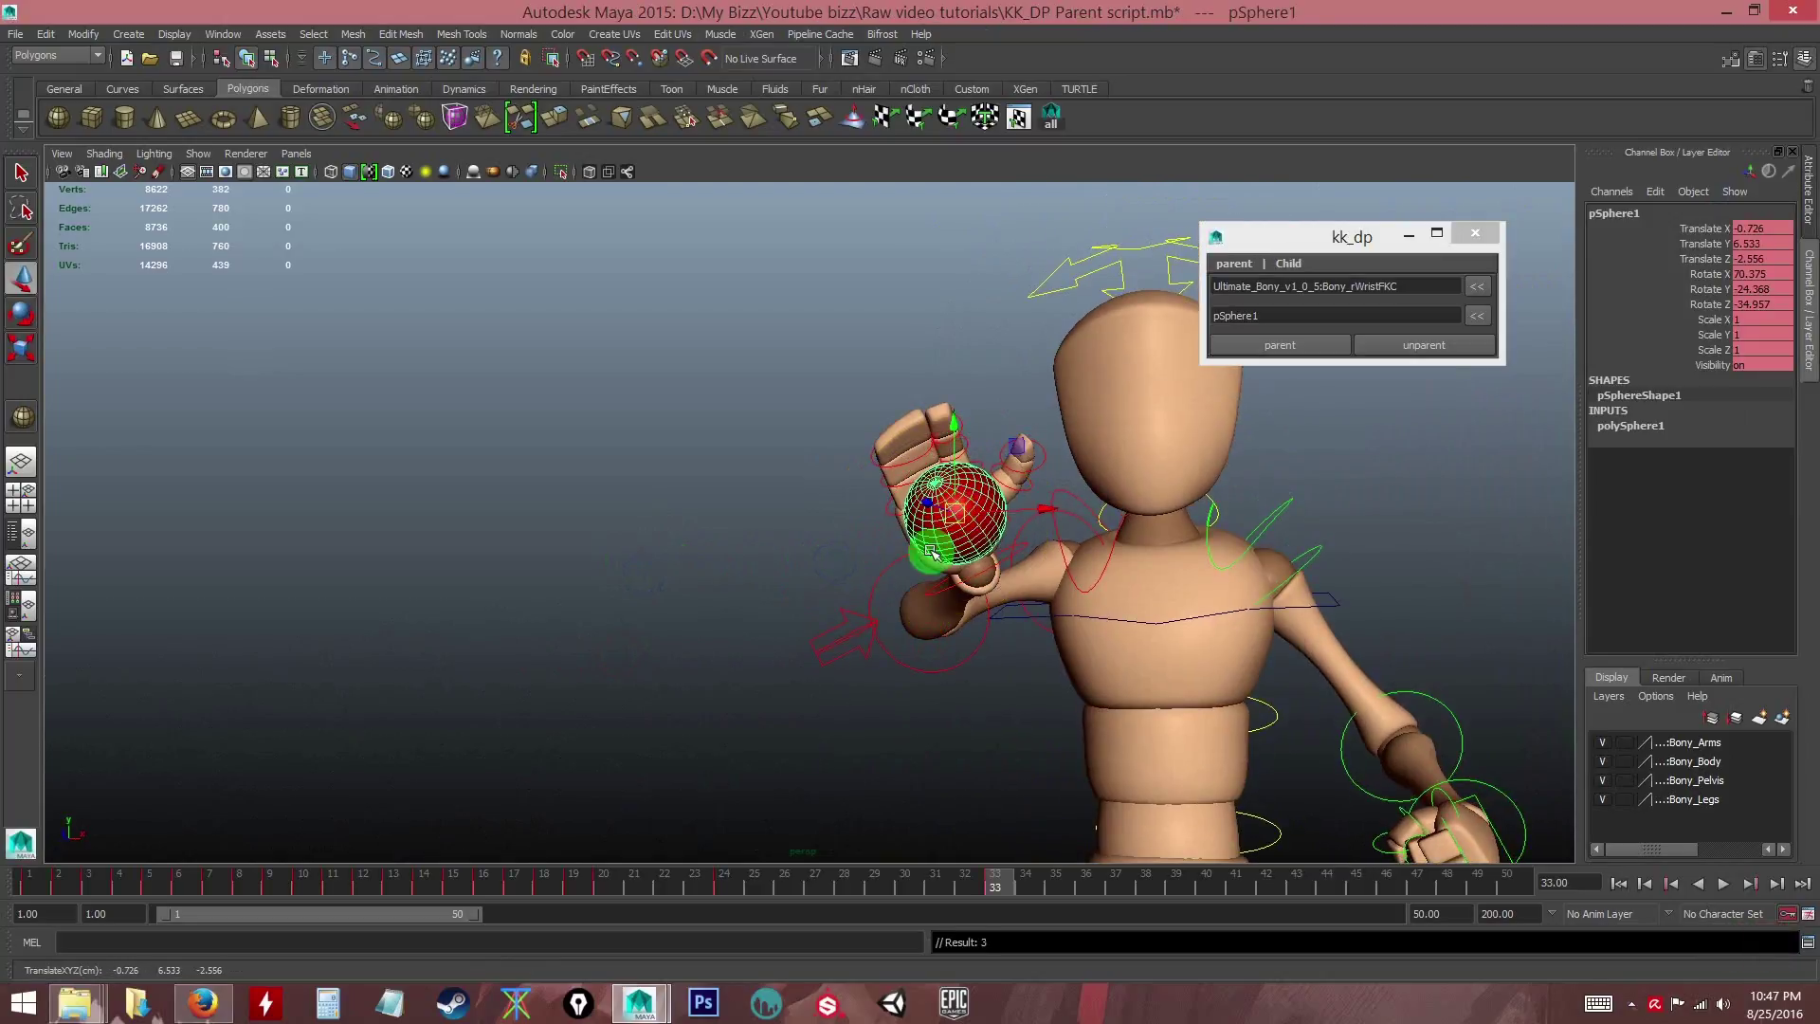
{"action": "left_click", "coordinate": [786, 592]}
{"action": "left_click_drag", "start_coordinate": [787, 593], "coordinate": [901, 853], "text": "alt"}
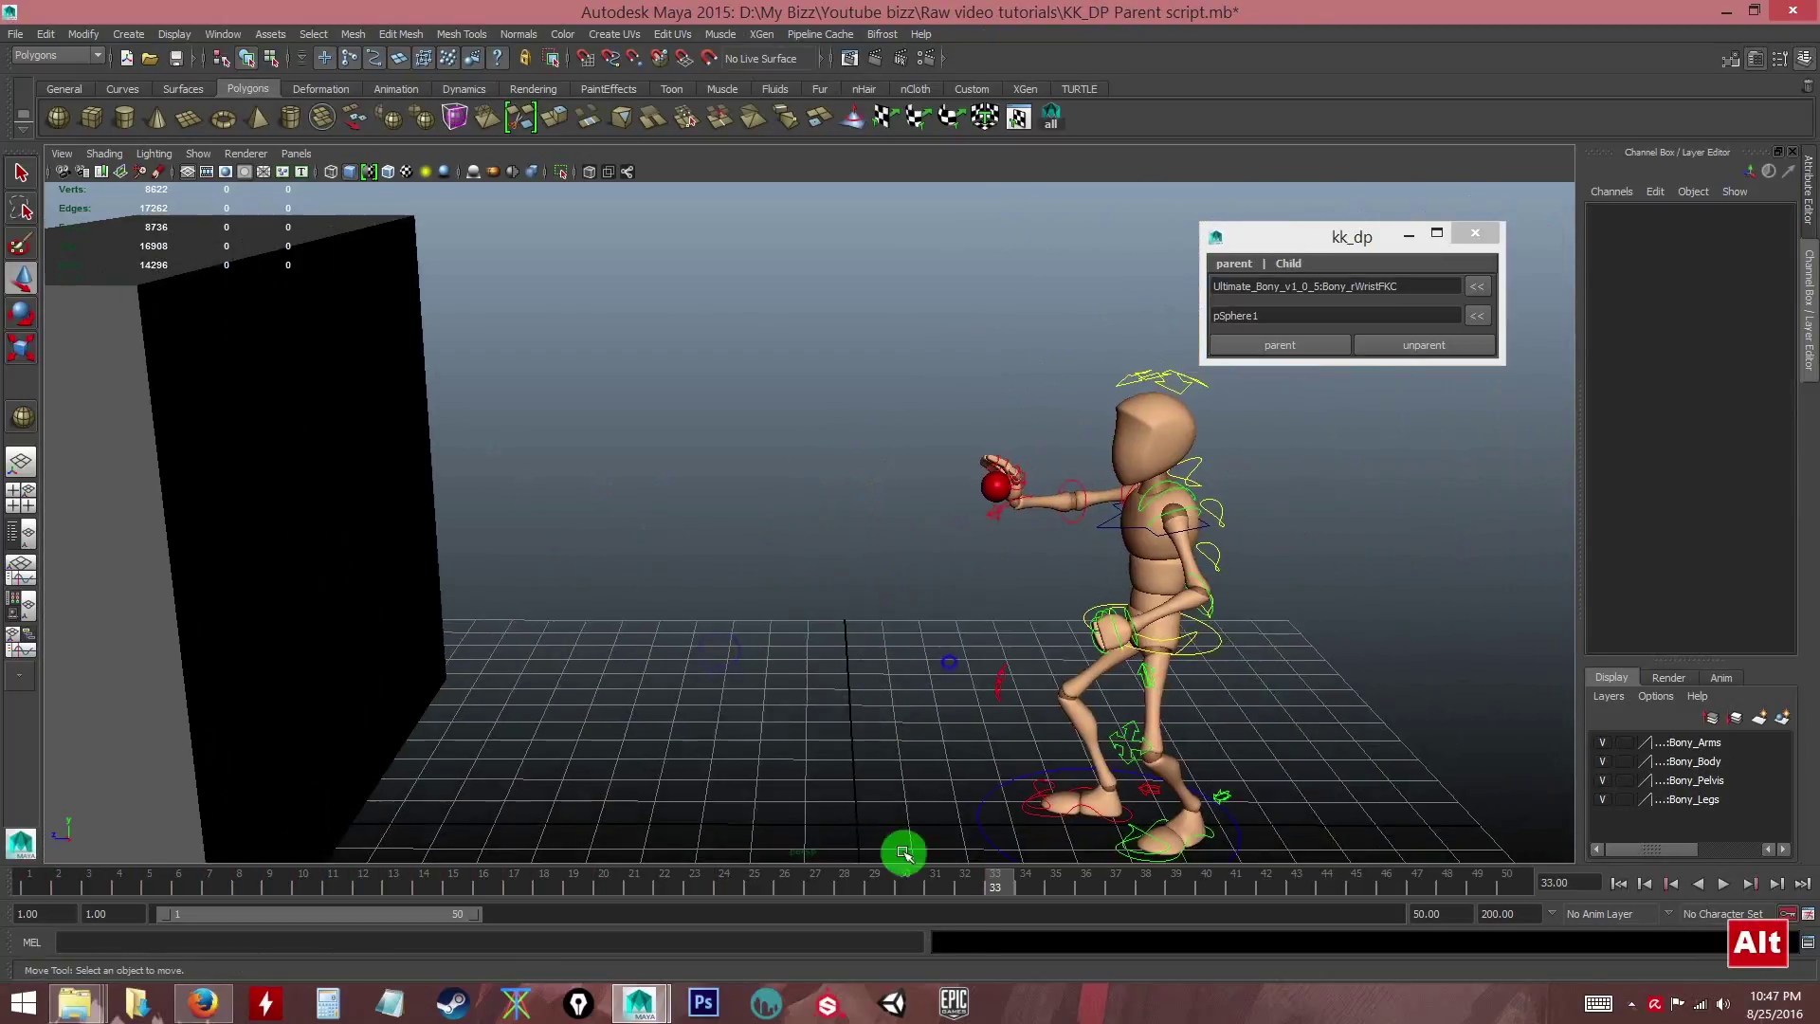
{"action": "left_click_drag", "start_coordinate": [987, 894], "coordinate": [844, 861]}
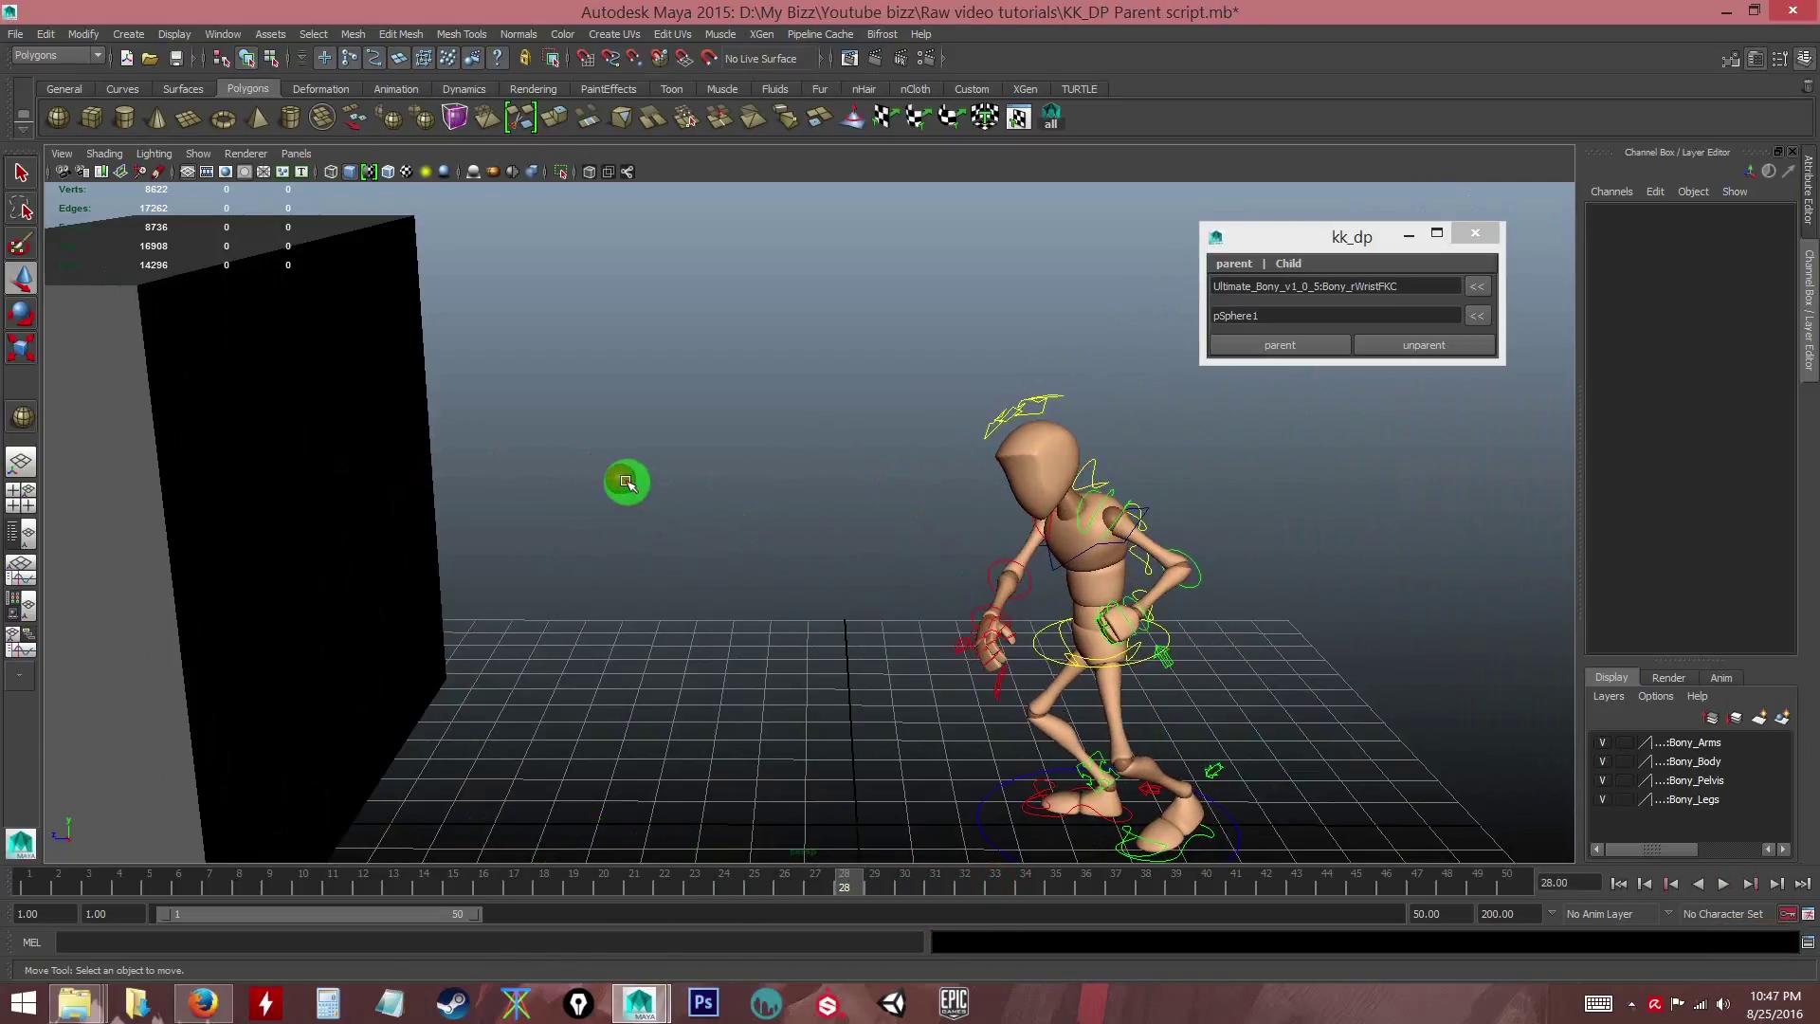
{"action": "left_click", "coordinate": [621, 479]}
- Play the animation from the first frame to preview the ball in the hand
{"action": "left_click_drag", "start_coordinate": [720, 891], "coordinate": [453, 884], "text": "shift"}
{"action": "left_click", "coordinate": [1618, 883]}
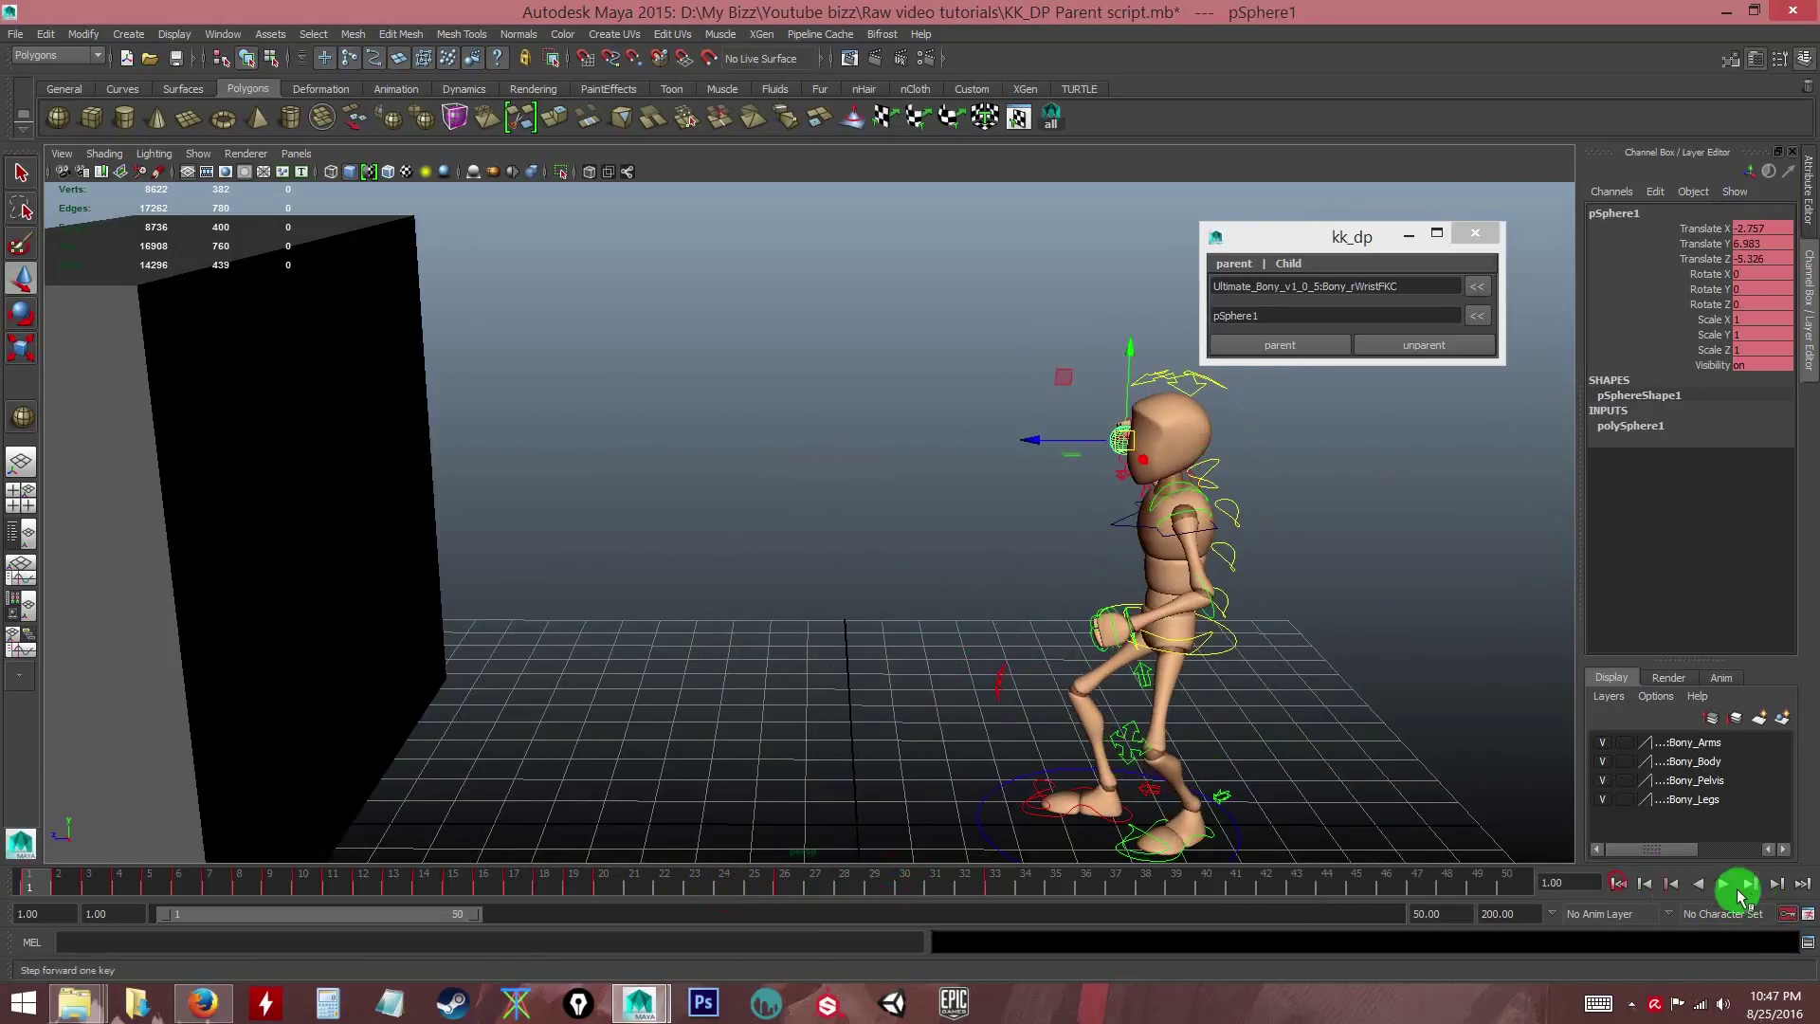
{"action": "left_click", "coordinate": [1723, 883]}
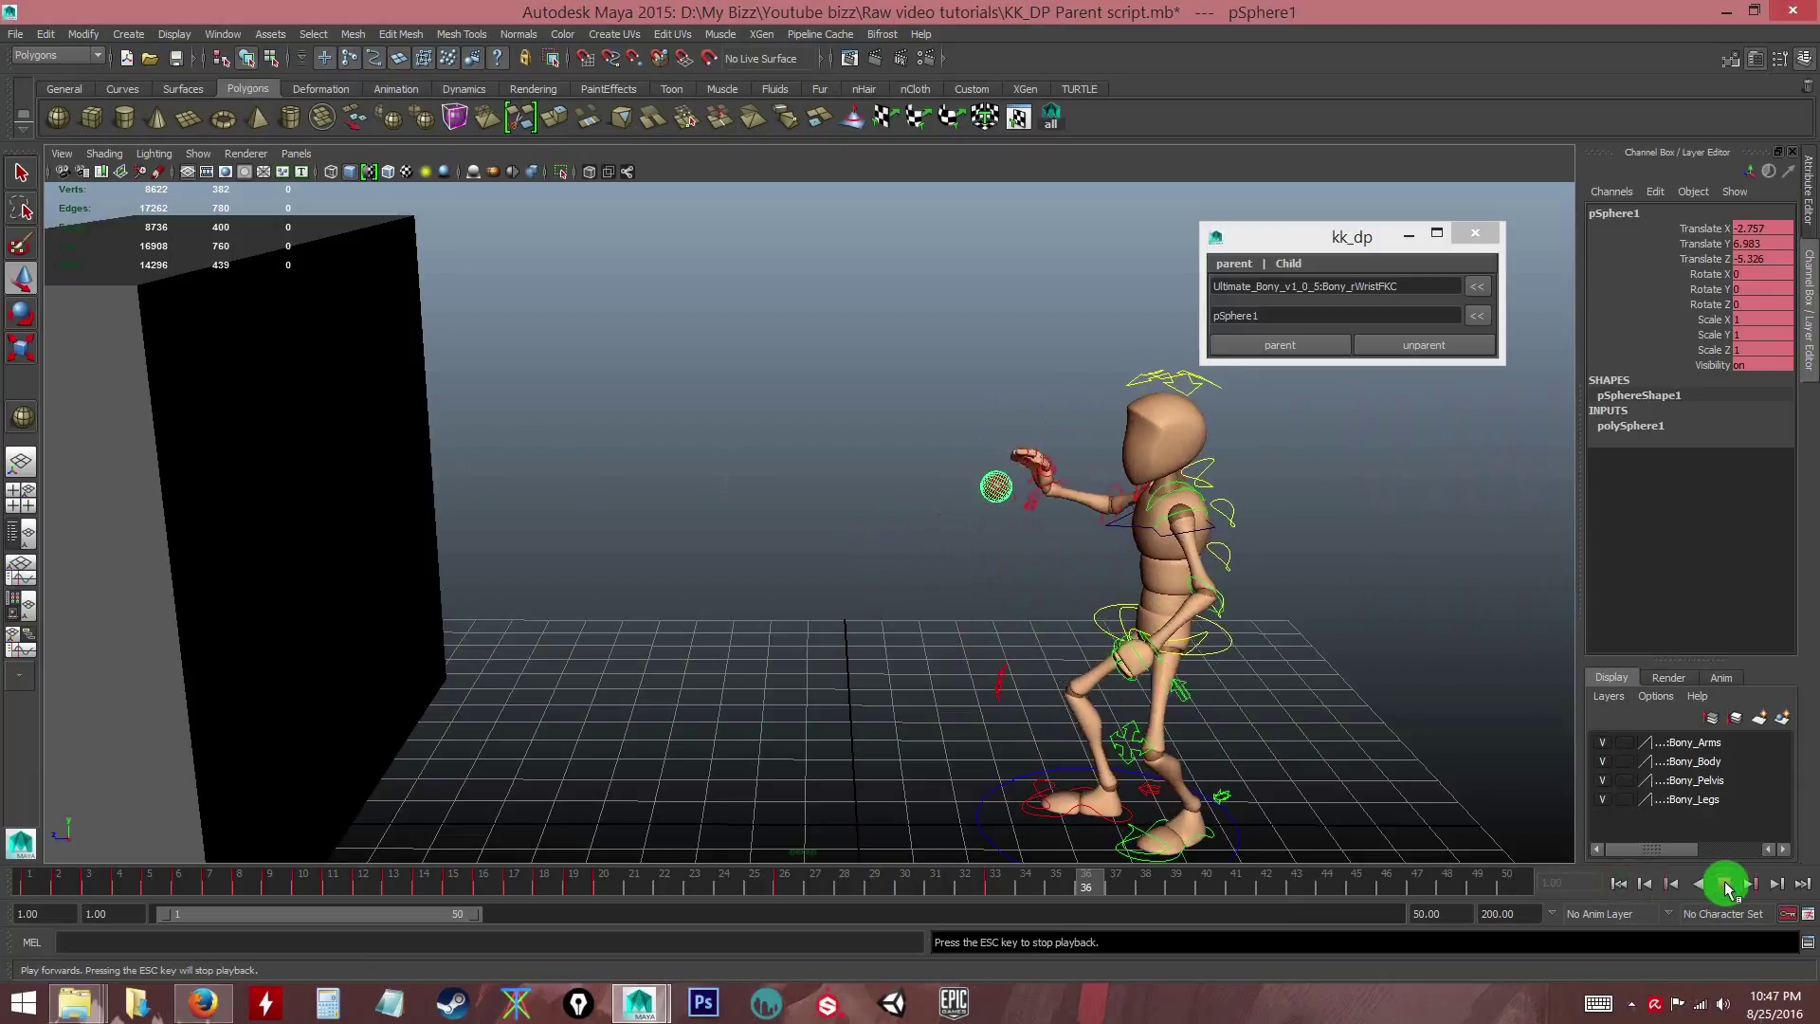
{"action": "left_click", "coordinate": [1723, 883]}
{"action": "left_click_drag", "start_coordinate": [810, 877], "coordinate": [994, 881]}
{"action": "left_click", "coordinate": [1723, 884]}
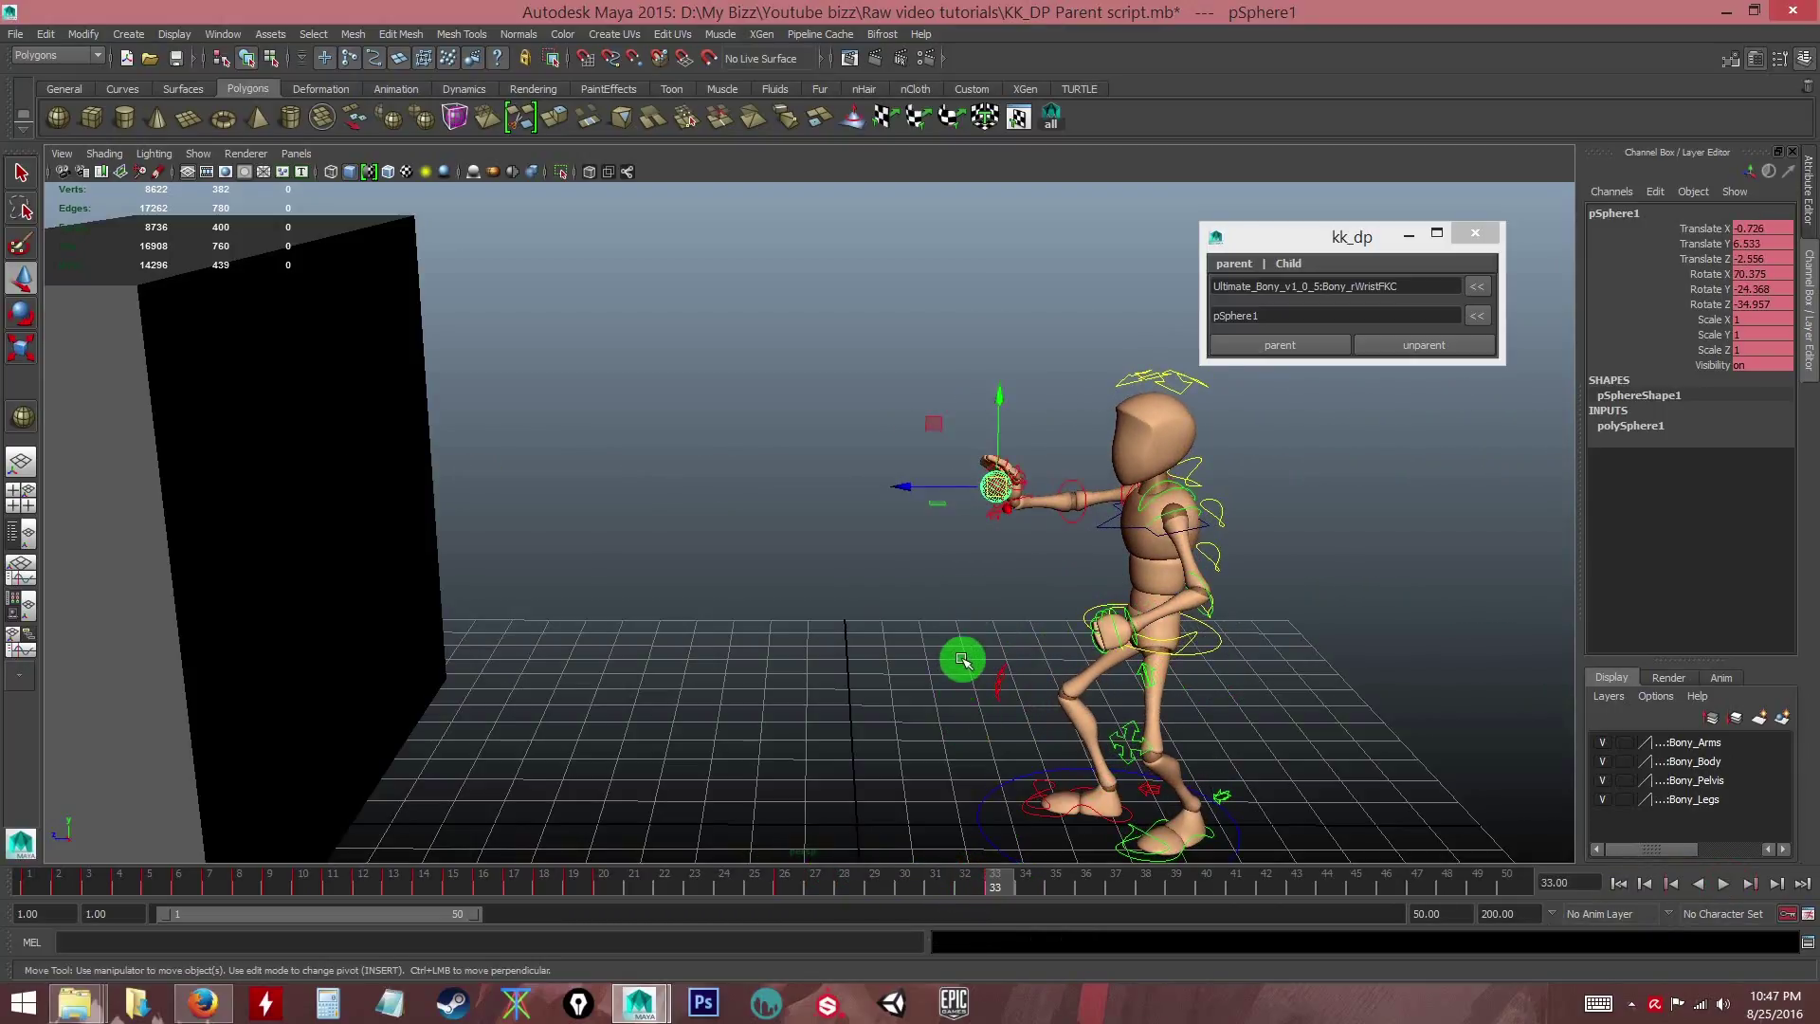
{"action": "right_click_drag", "start_coordinate": [913, 585], "coordinate": [910, 651], "text": "alt"}
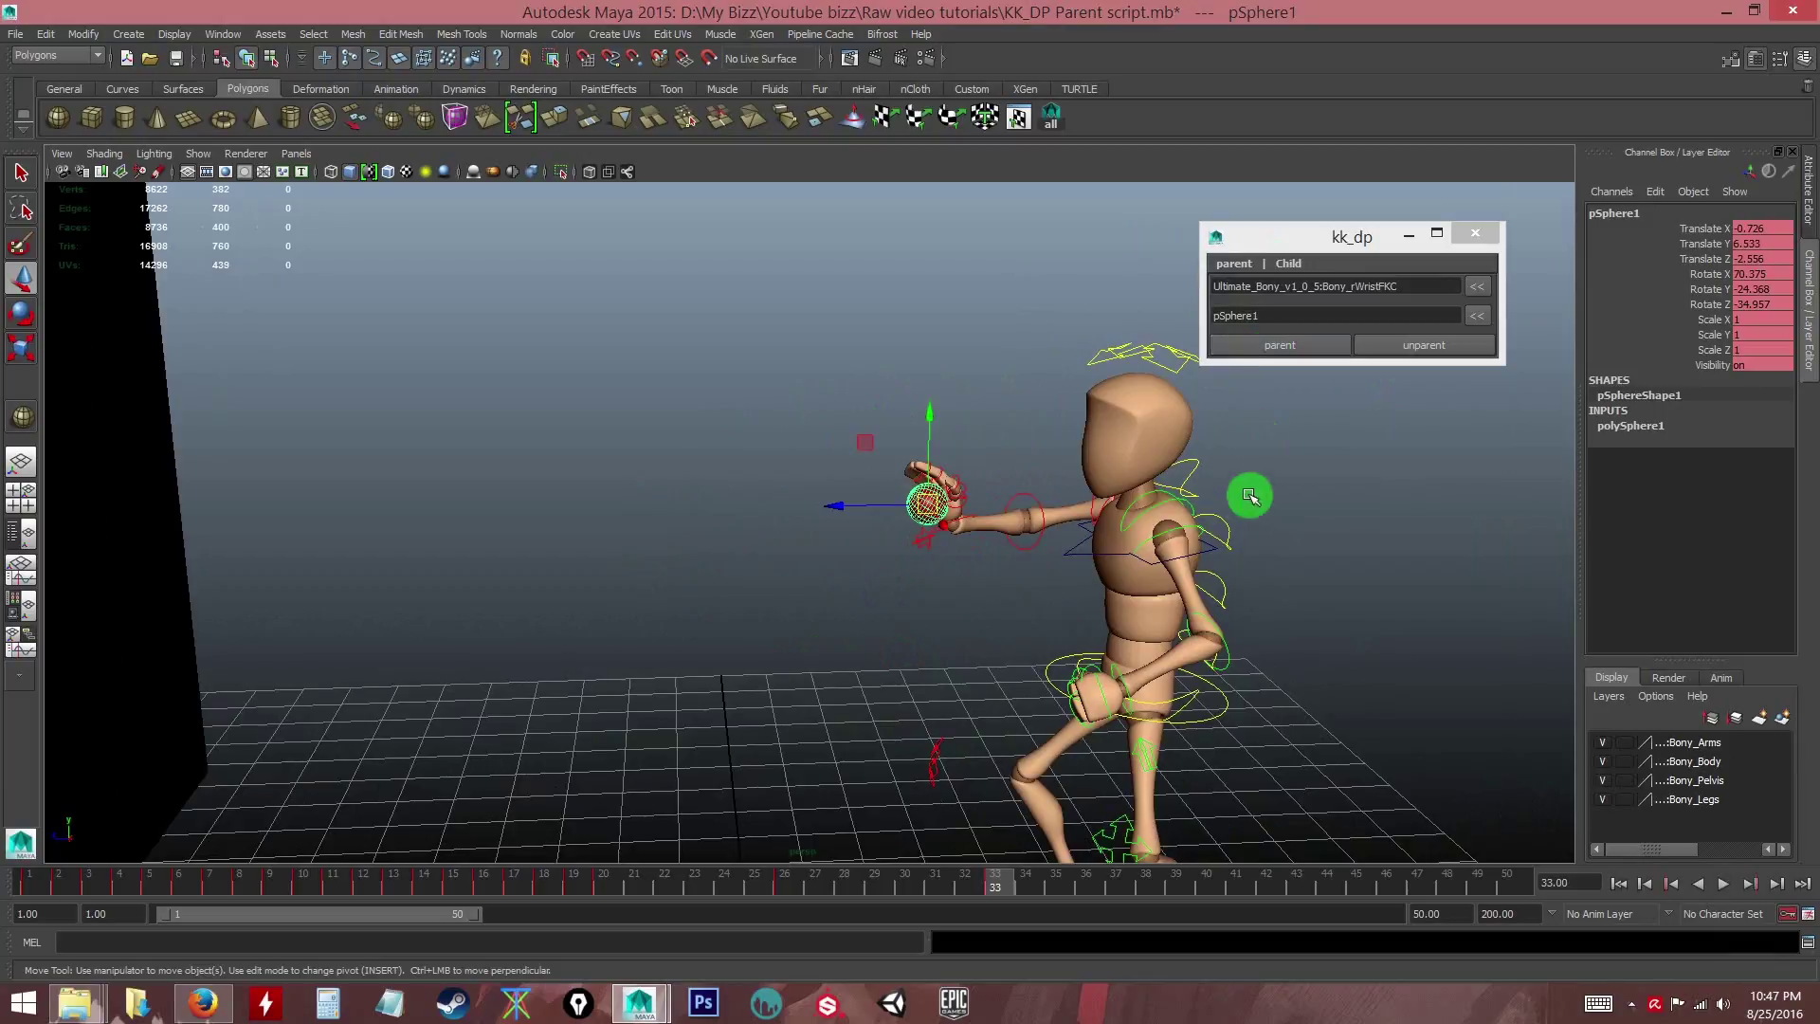
- Parent the red ball to the wrist control with kk_dp and scrub to verify it follows
{"action": "left_click", "coordinate": [1282, 345]}
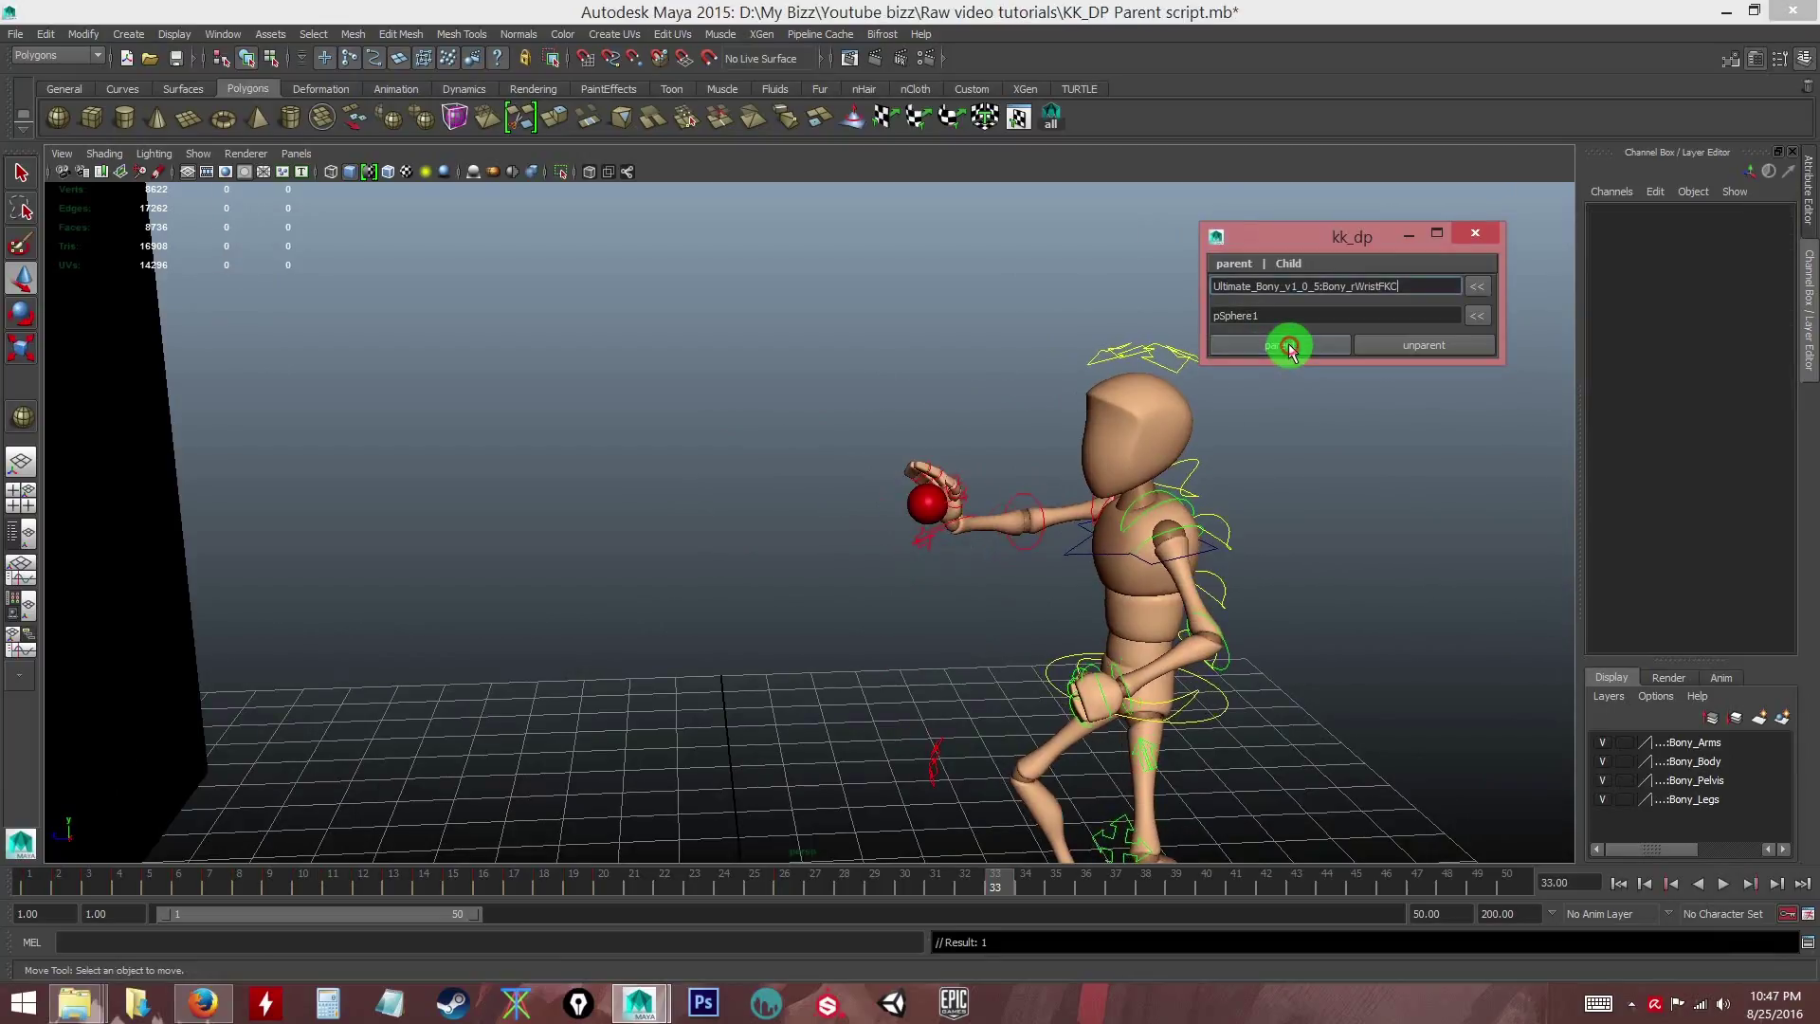
{"action": "left_click_drag", "start_coordinate": [1017, 882], "coordinate": [1362, 855]}
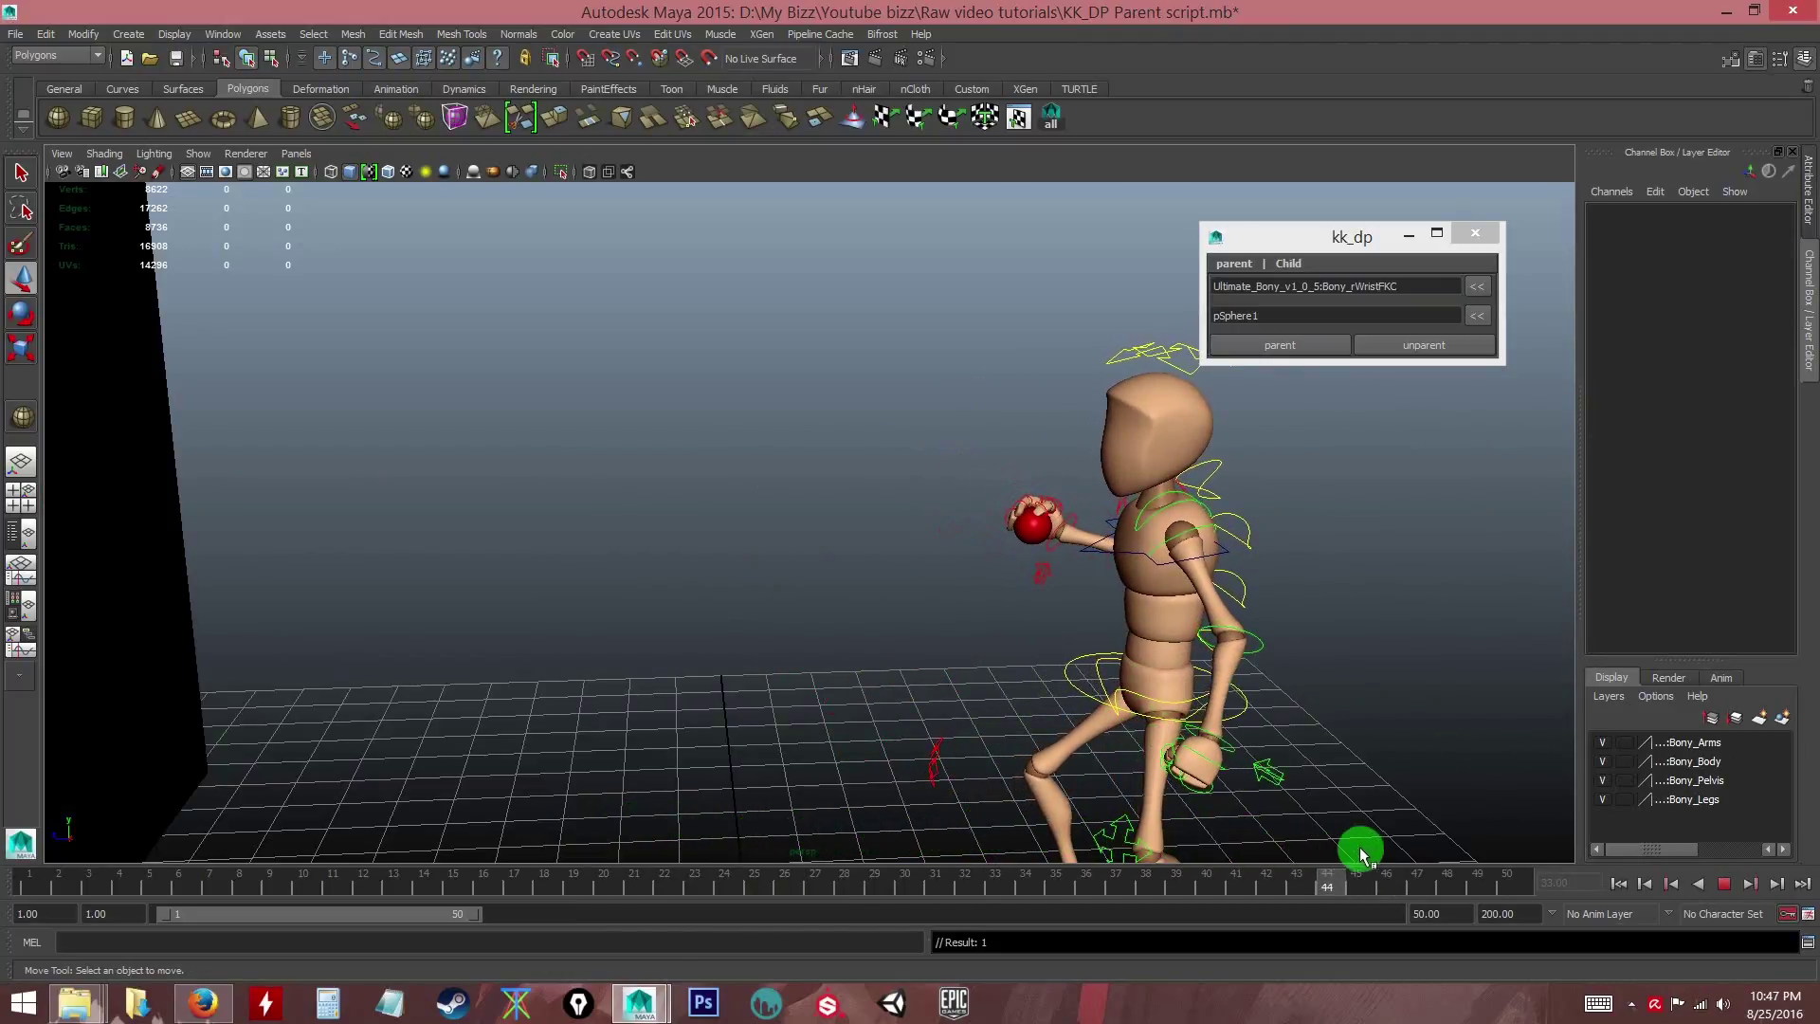
{"action": "left_click_drag", "start_coordinate": [1129, 568], "coordinate": [845, 617], "text": "alt"}
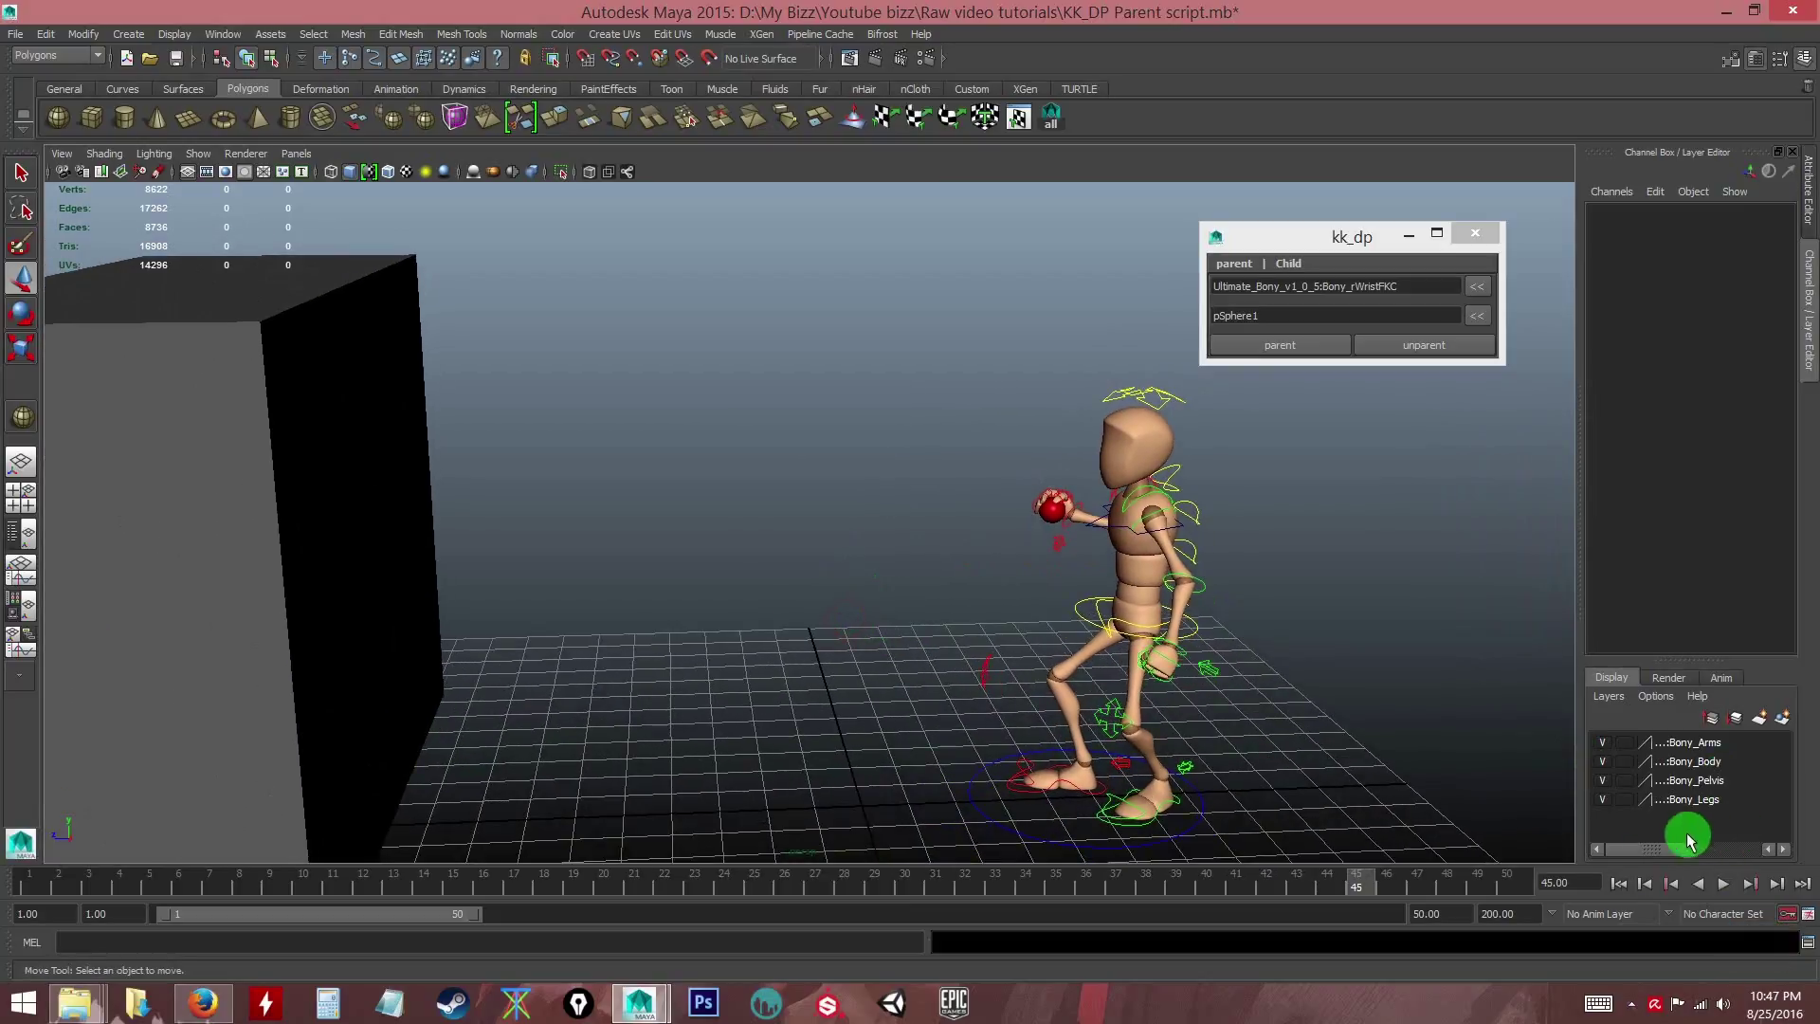
{"action": "left_click", "coordinate": [1622, 883]}
{"action": "left_click", "coordinate": [1721, 883]}
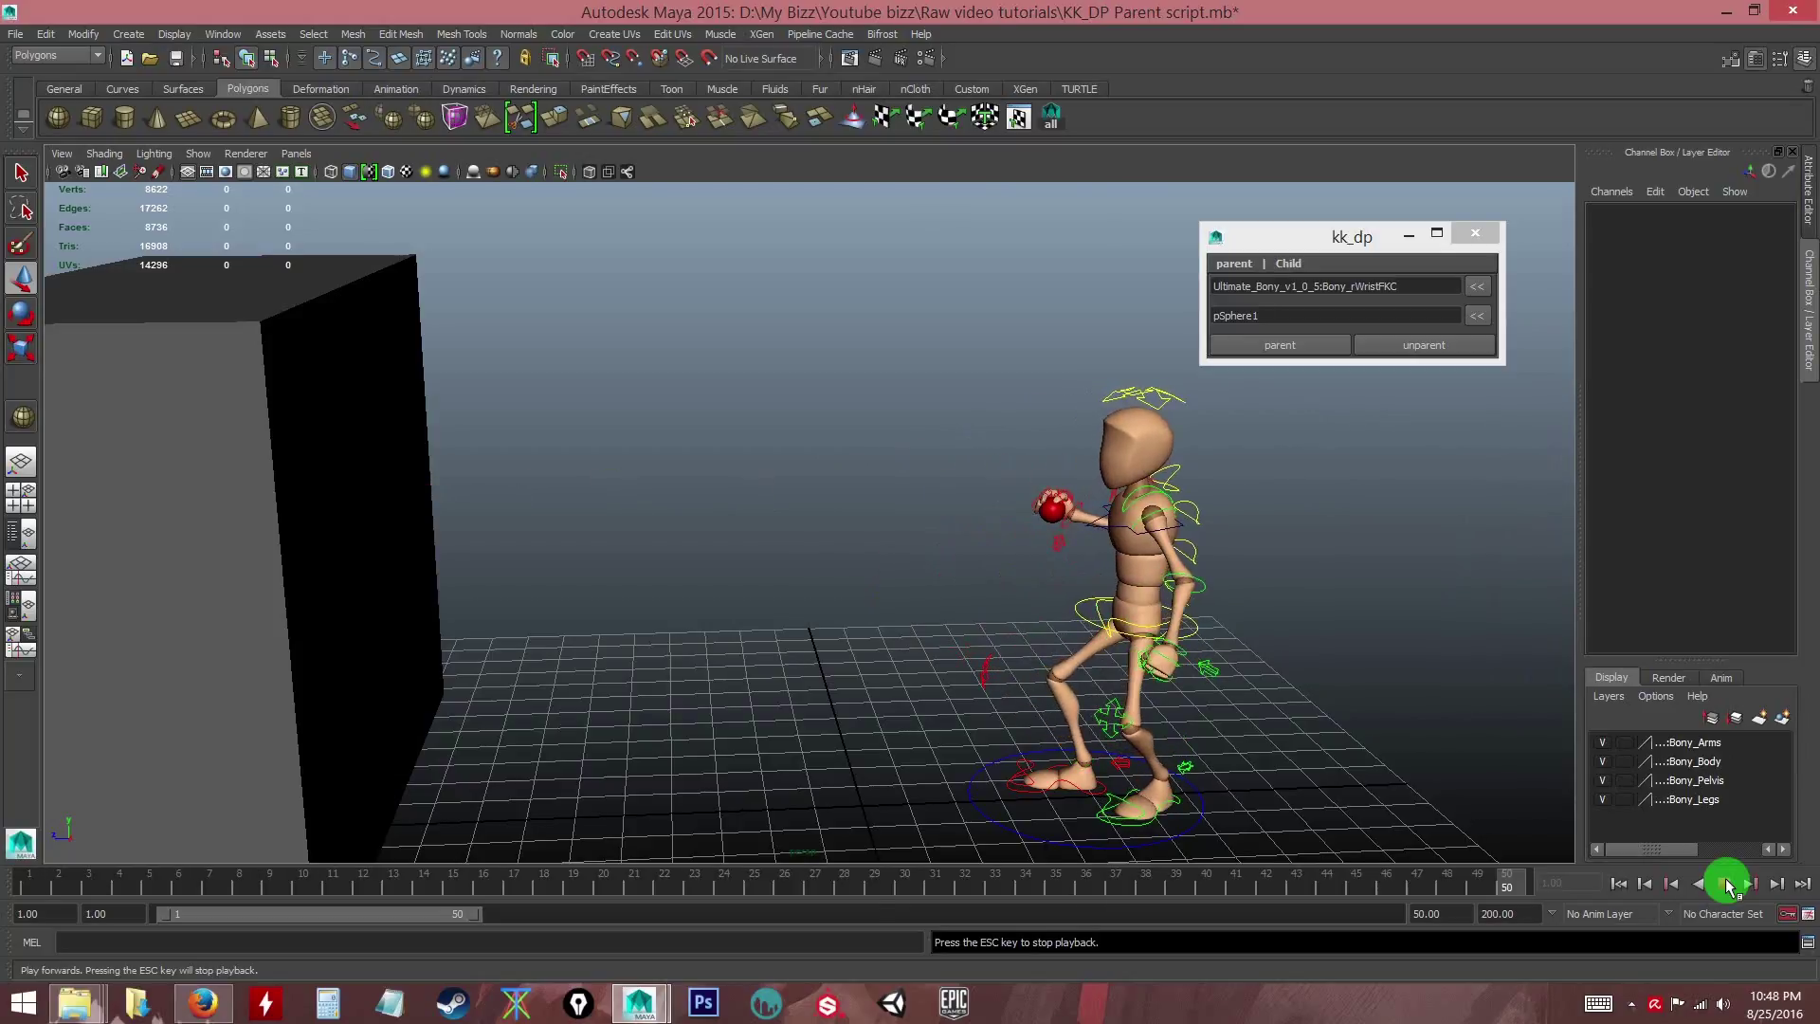
{"action": "left_click_drag", "start_coordinate": [1048, 665], "coordinate": [1005, 676], "text": "alt"}
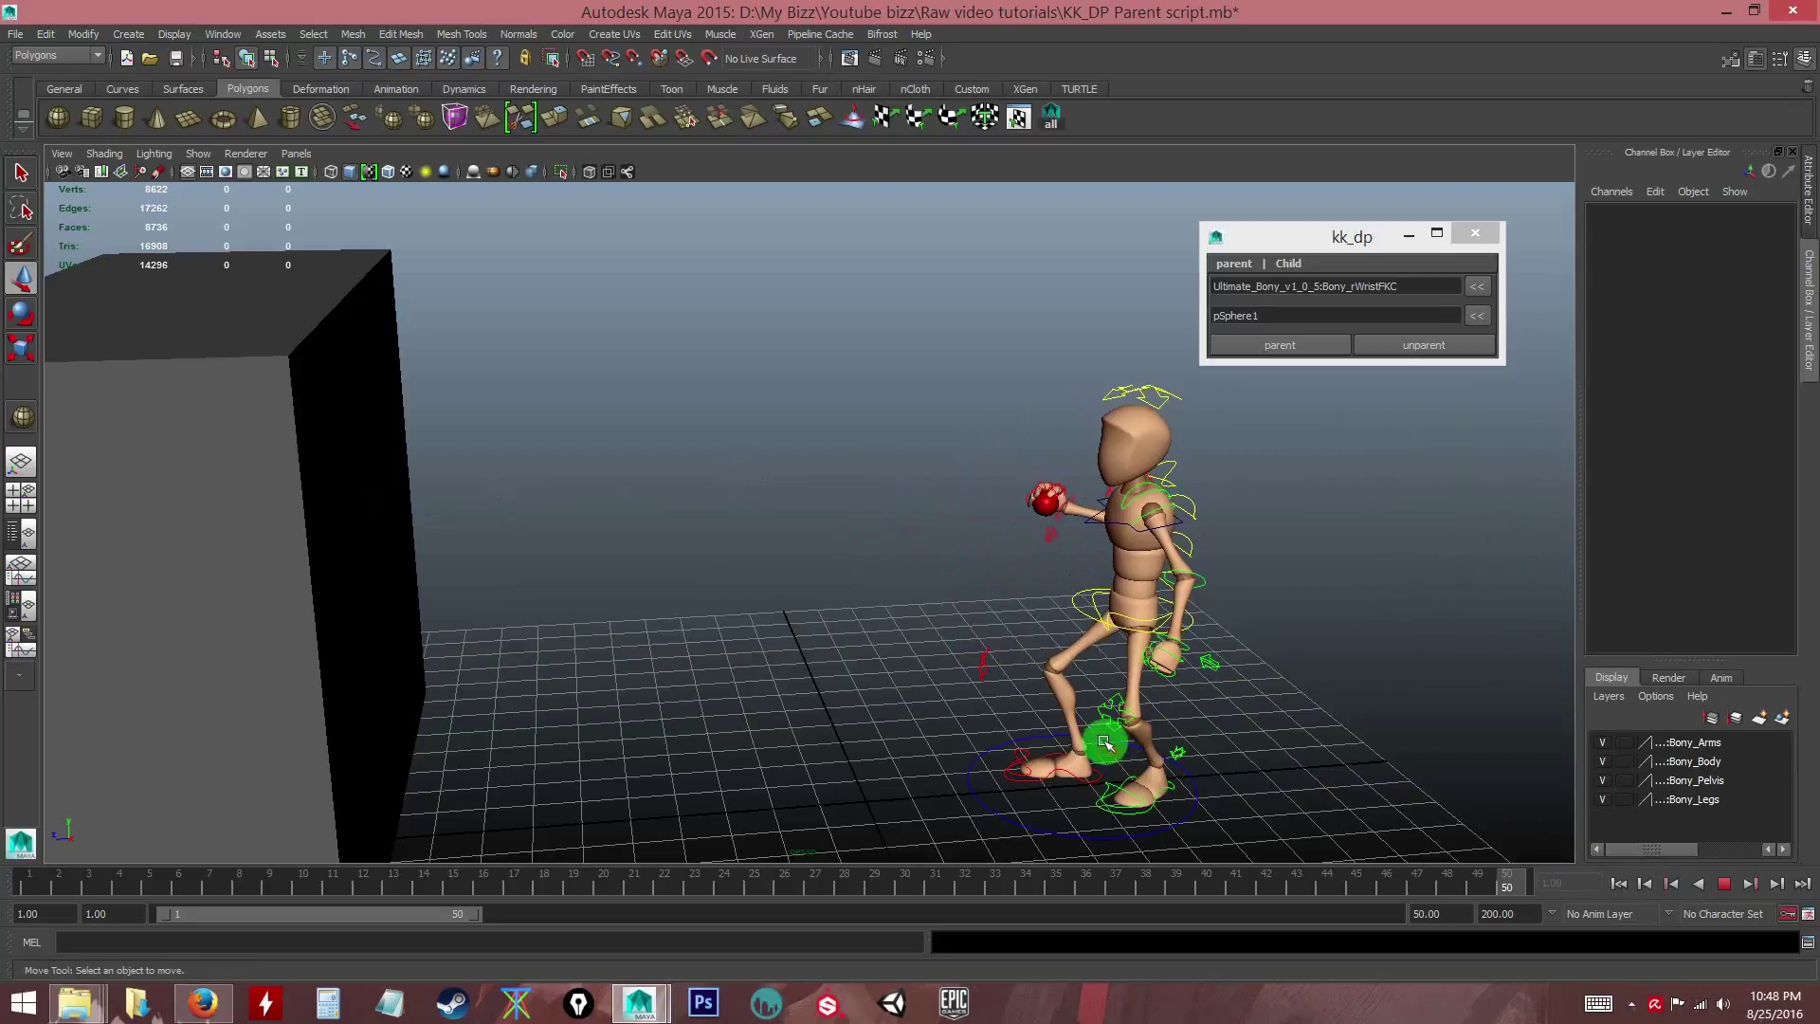
{"action": "key", "text": "alt"}
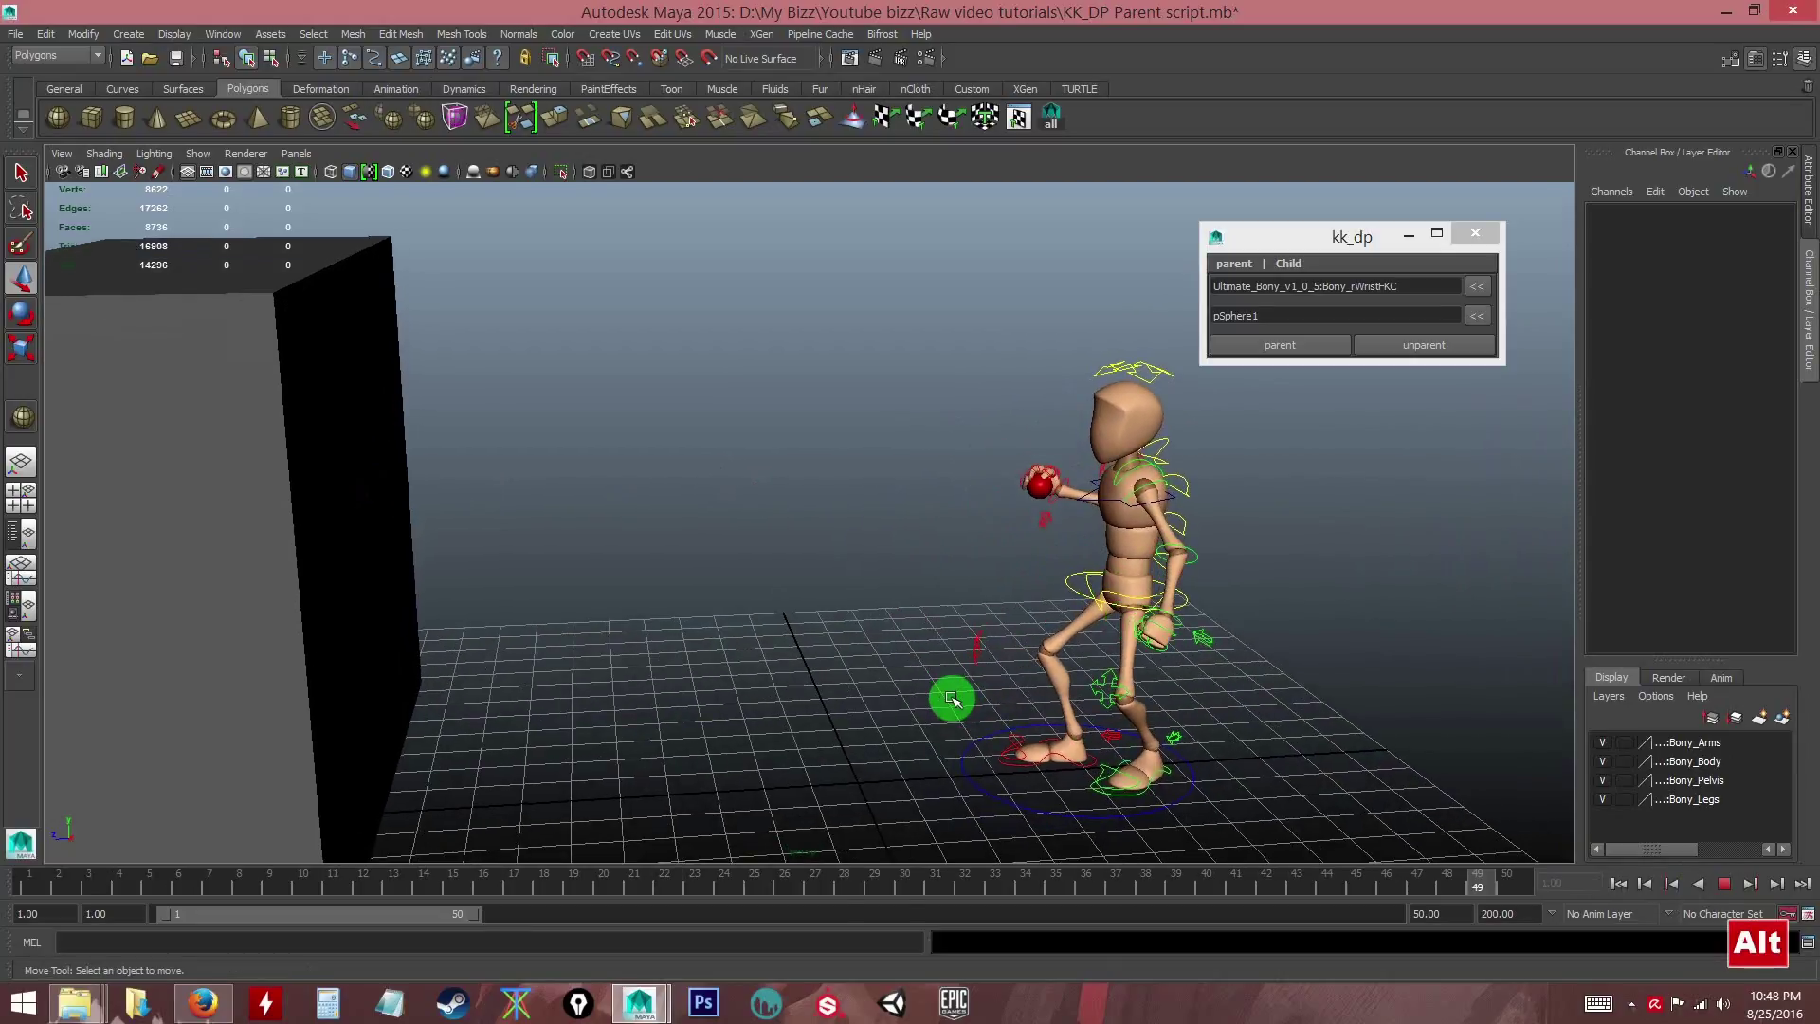